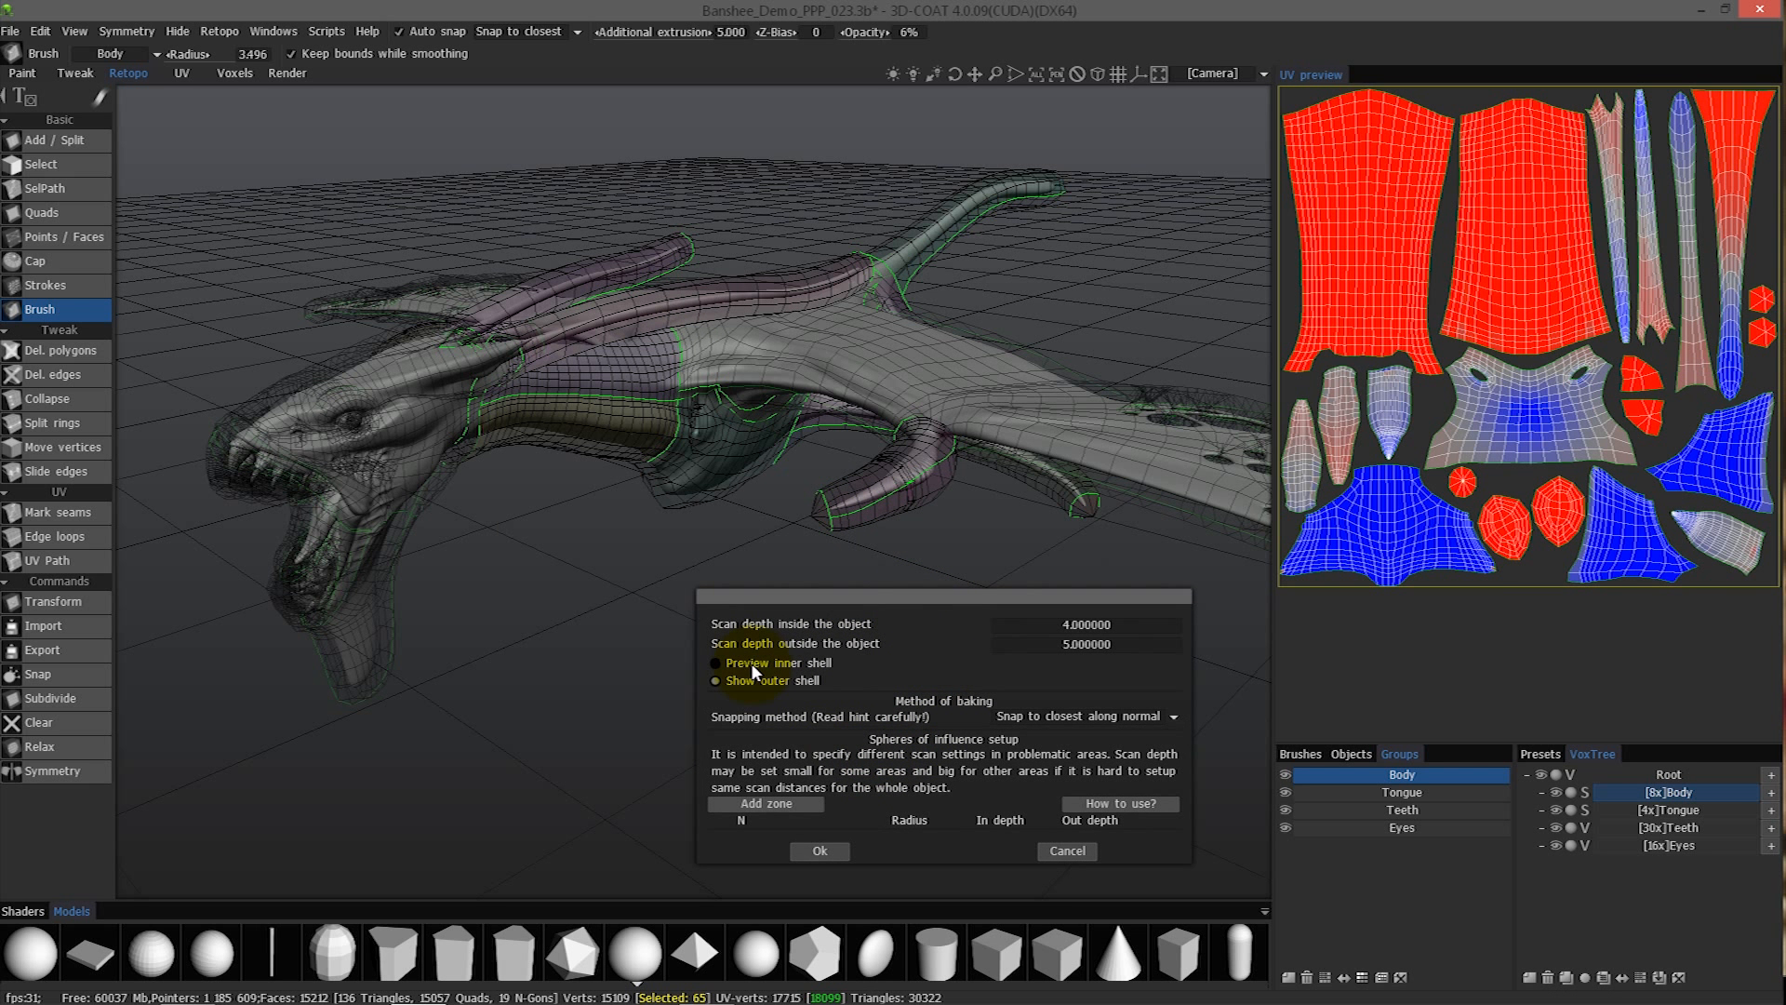
# - Preview the inner shell of the scan depth around the creature's head and neck, and dismiss the baking scan settings
pyautogui.click(759, 663)
pyautogui.moveTo(620, 500); pyautogui.dragTo(1077, 626)
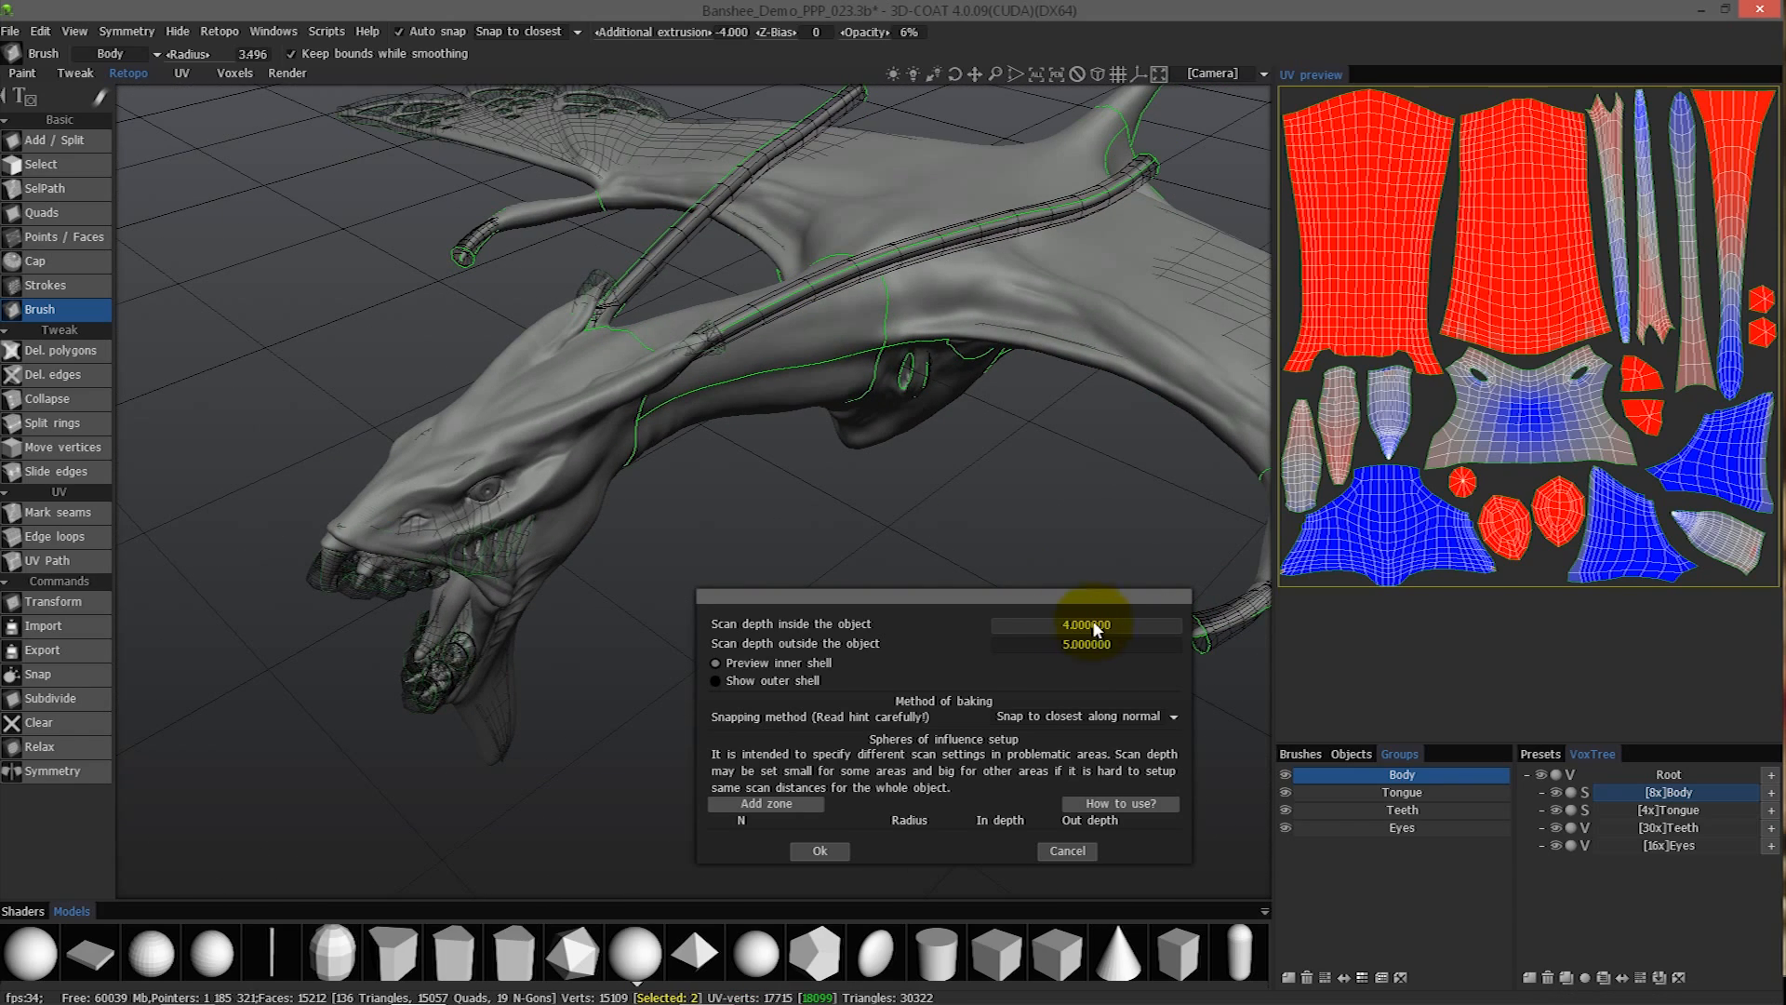
pyautogui.moveTo(946, 373); pyautogui.dragTo(687, 329)
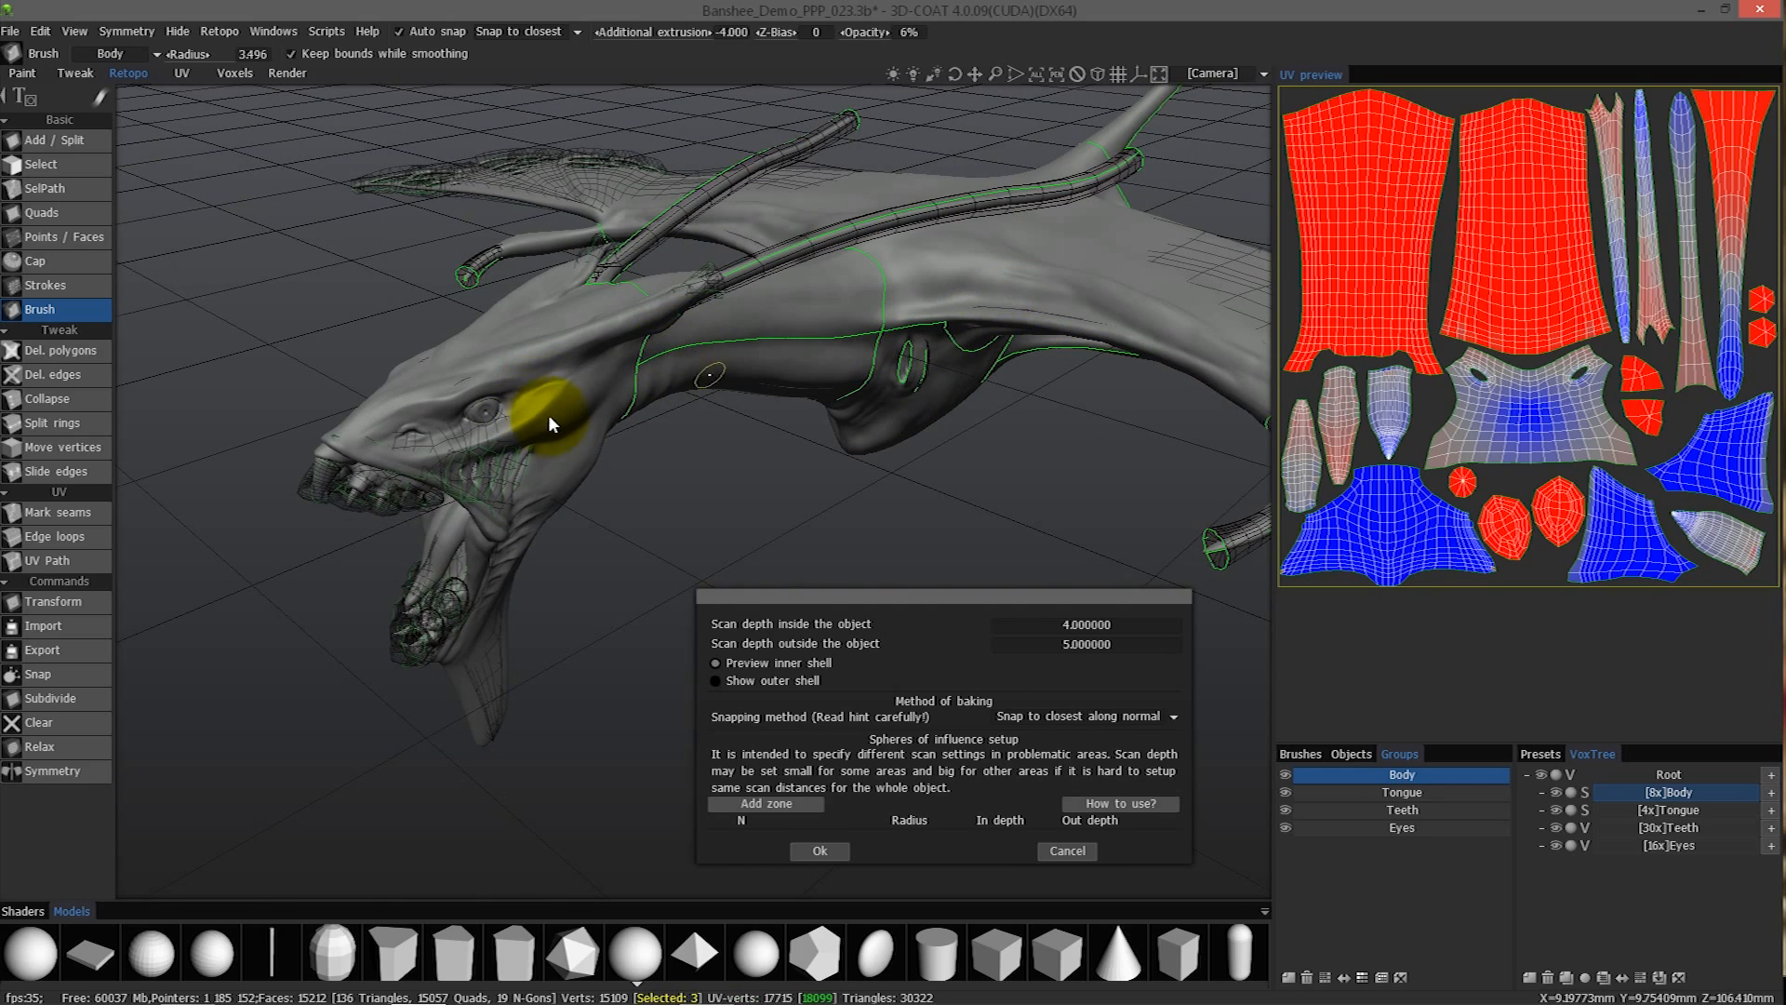
pyautogui.moveTo(547, 460); pyautogui.dragTo(819, 612)
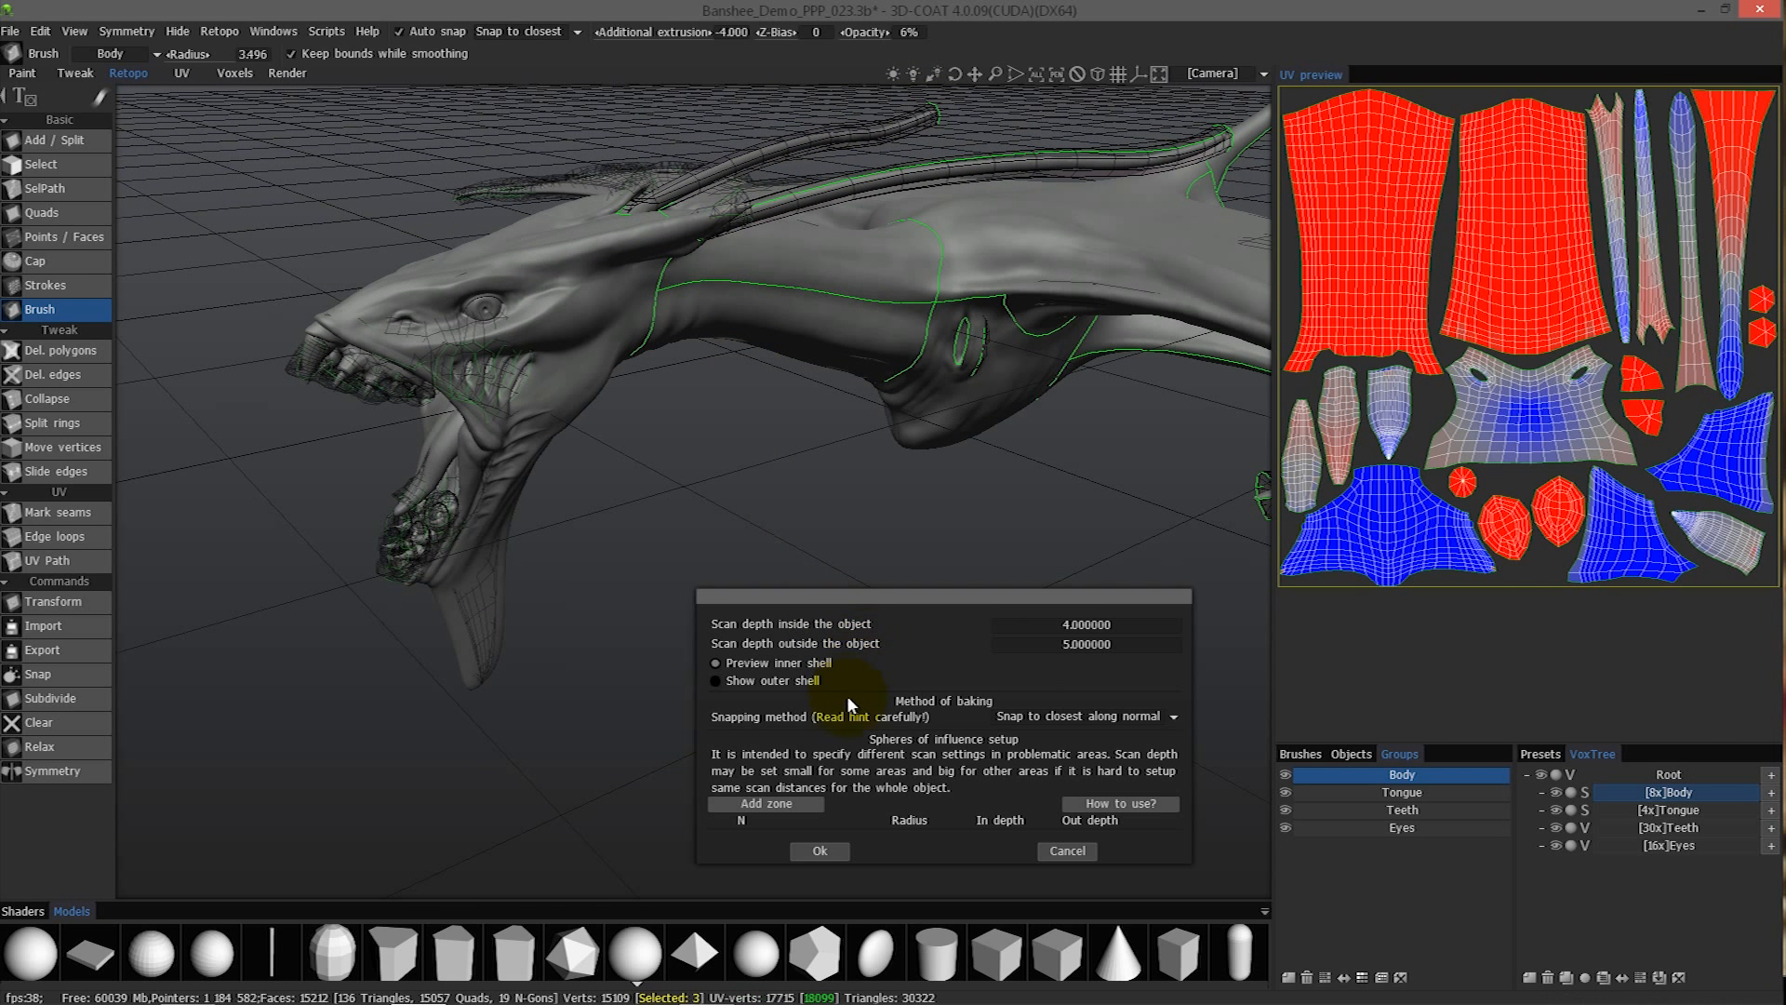
pyautogui.moveTo(798, 524); pyautogui.dragTo(872, 790)
pyautogui.click(1051, 850)
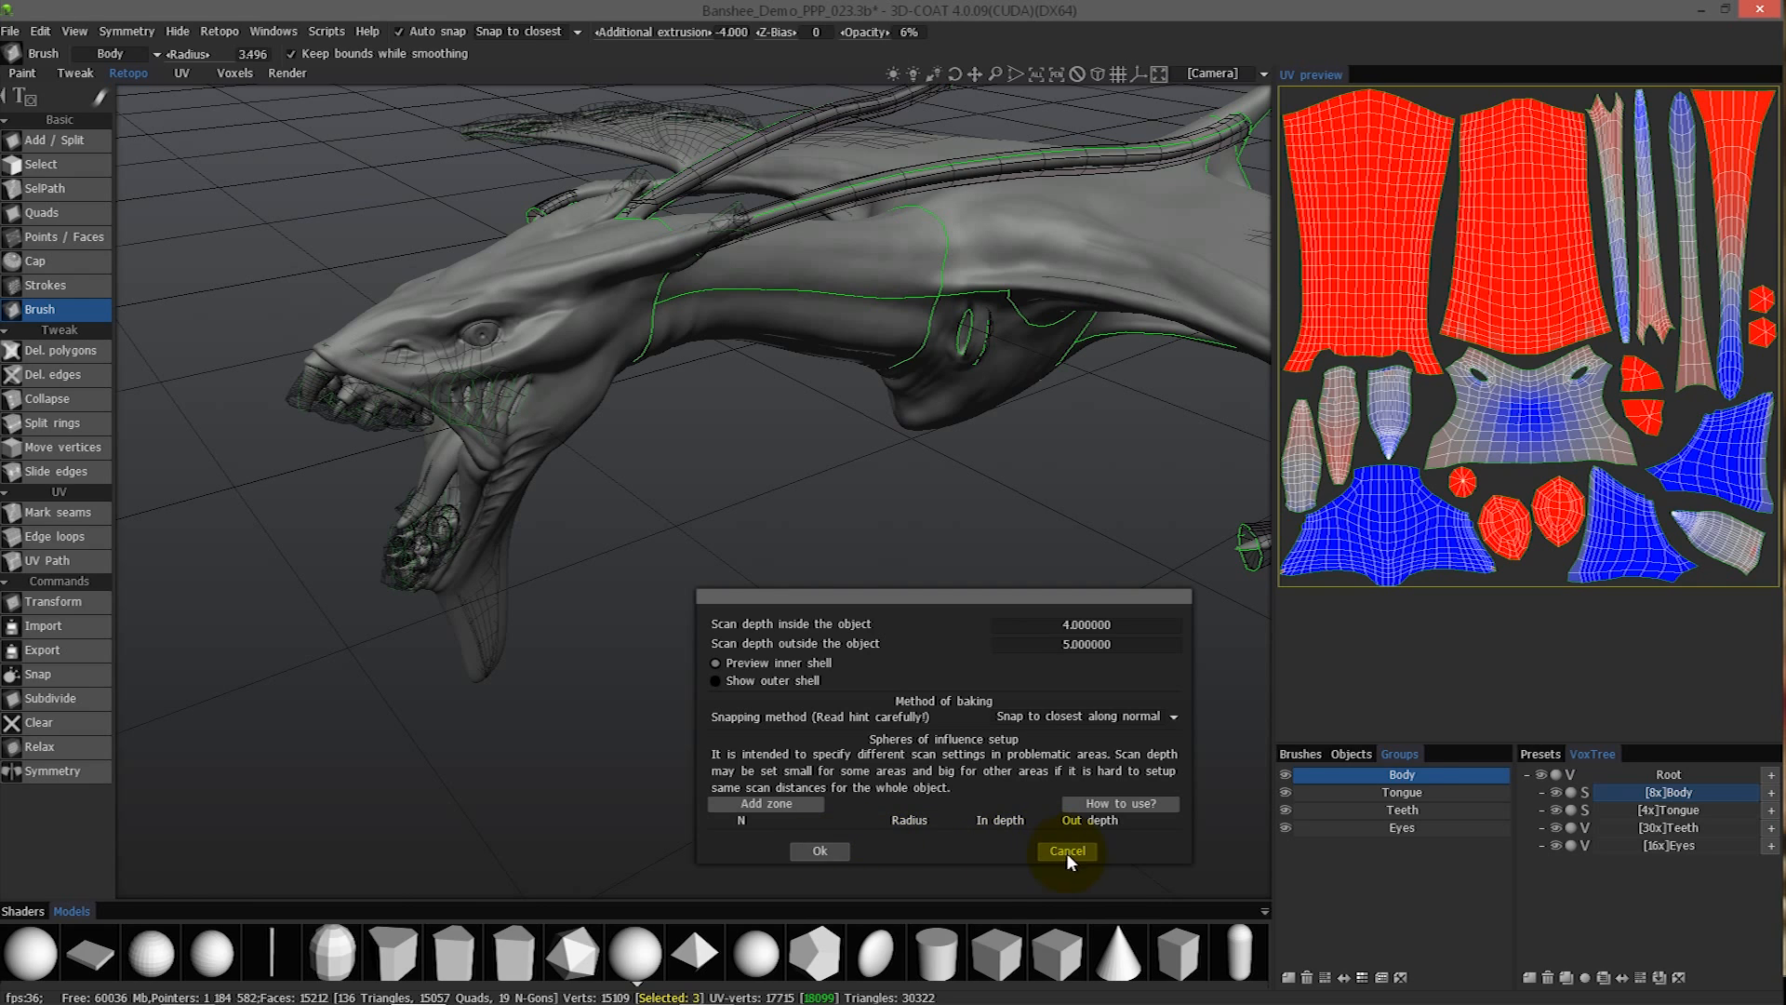
pyautogui.click(1066, 851)
# - Ghost the Body, Tongue, Teeth and Eyes volumes in the voxel tree
pyautogui.click(1571, 792)
pyautogui.click(1570, 809)
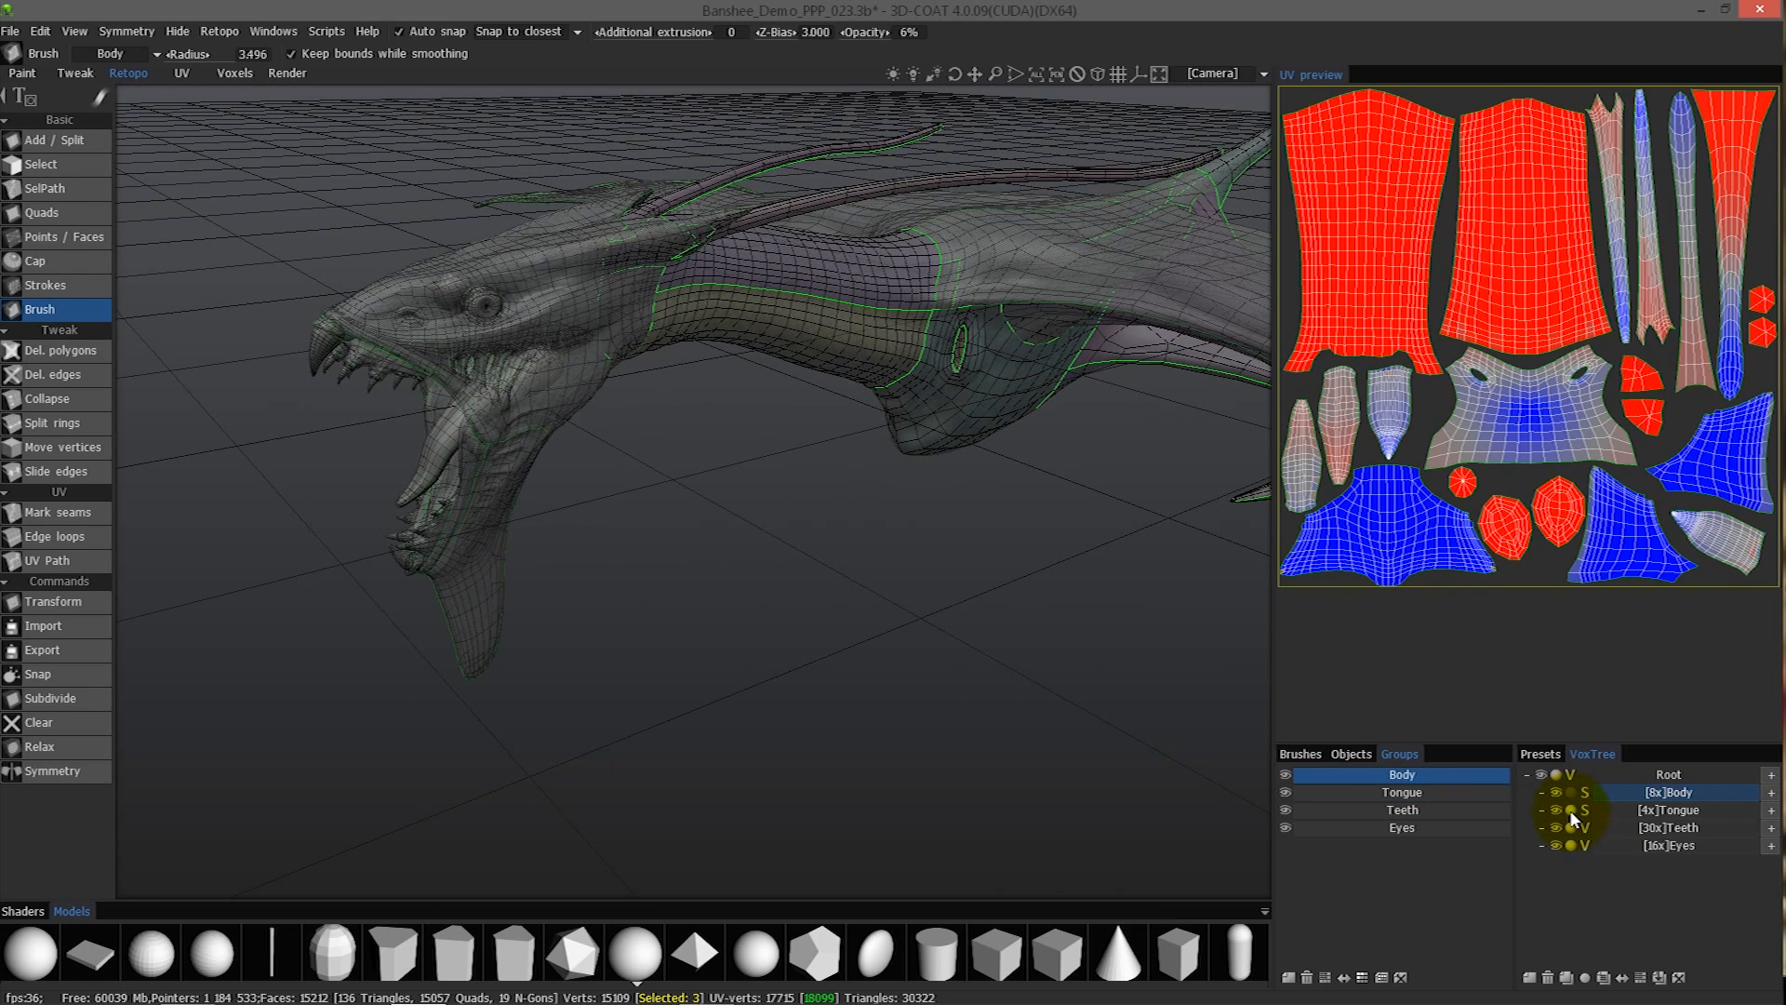
pyautogui.click(1570, 845)
pyautogui.click(1570, 827)
# - Reopen the baking scan settings and preview the inner shell instead of the outer one
pyautogui.moveTo(800, 581); pyautogui.dragTo(200, 48)
pyautogui.click(222, 34)
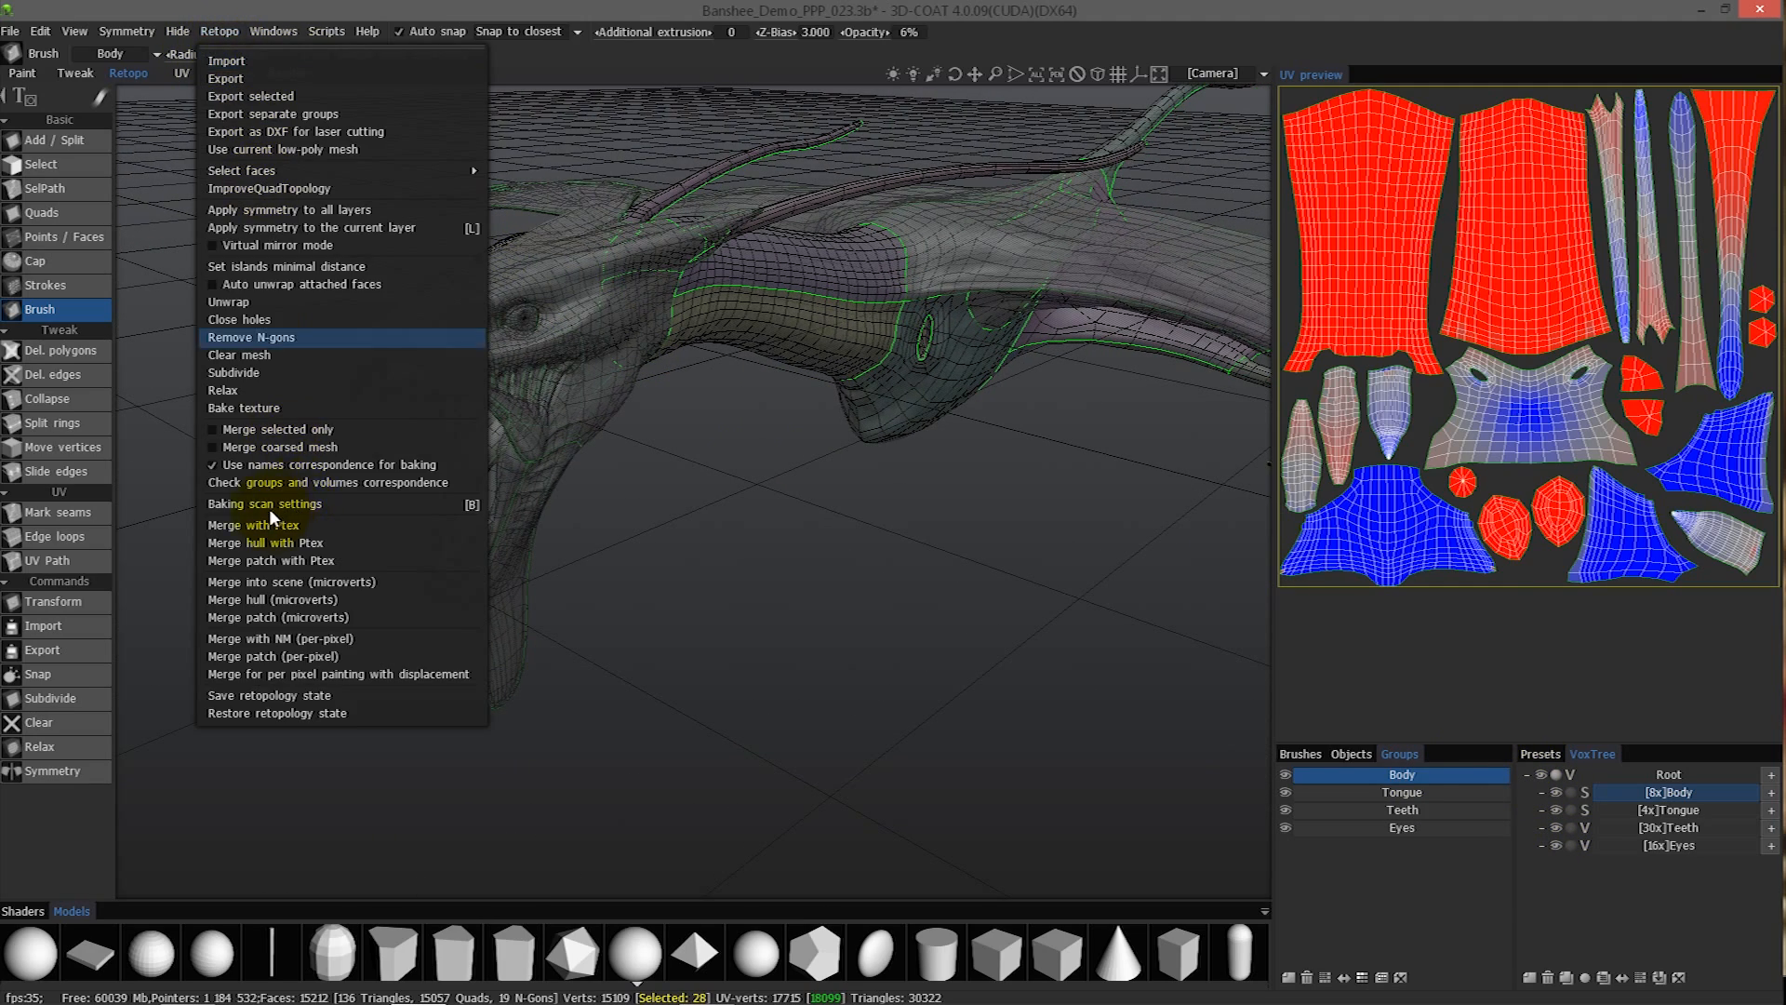
pyautogui.click(325, 503)
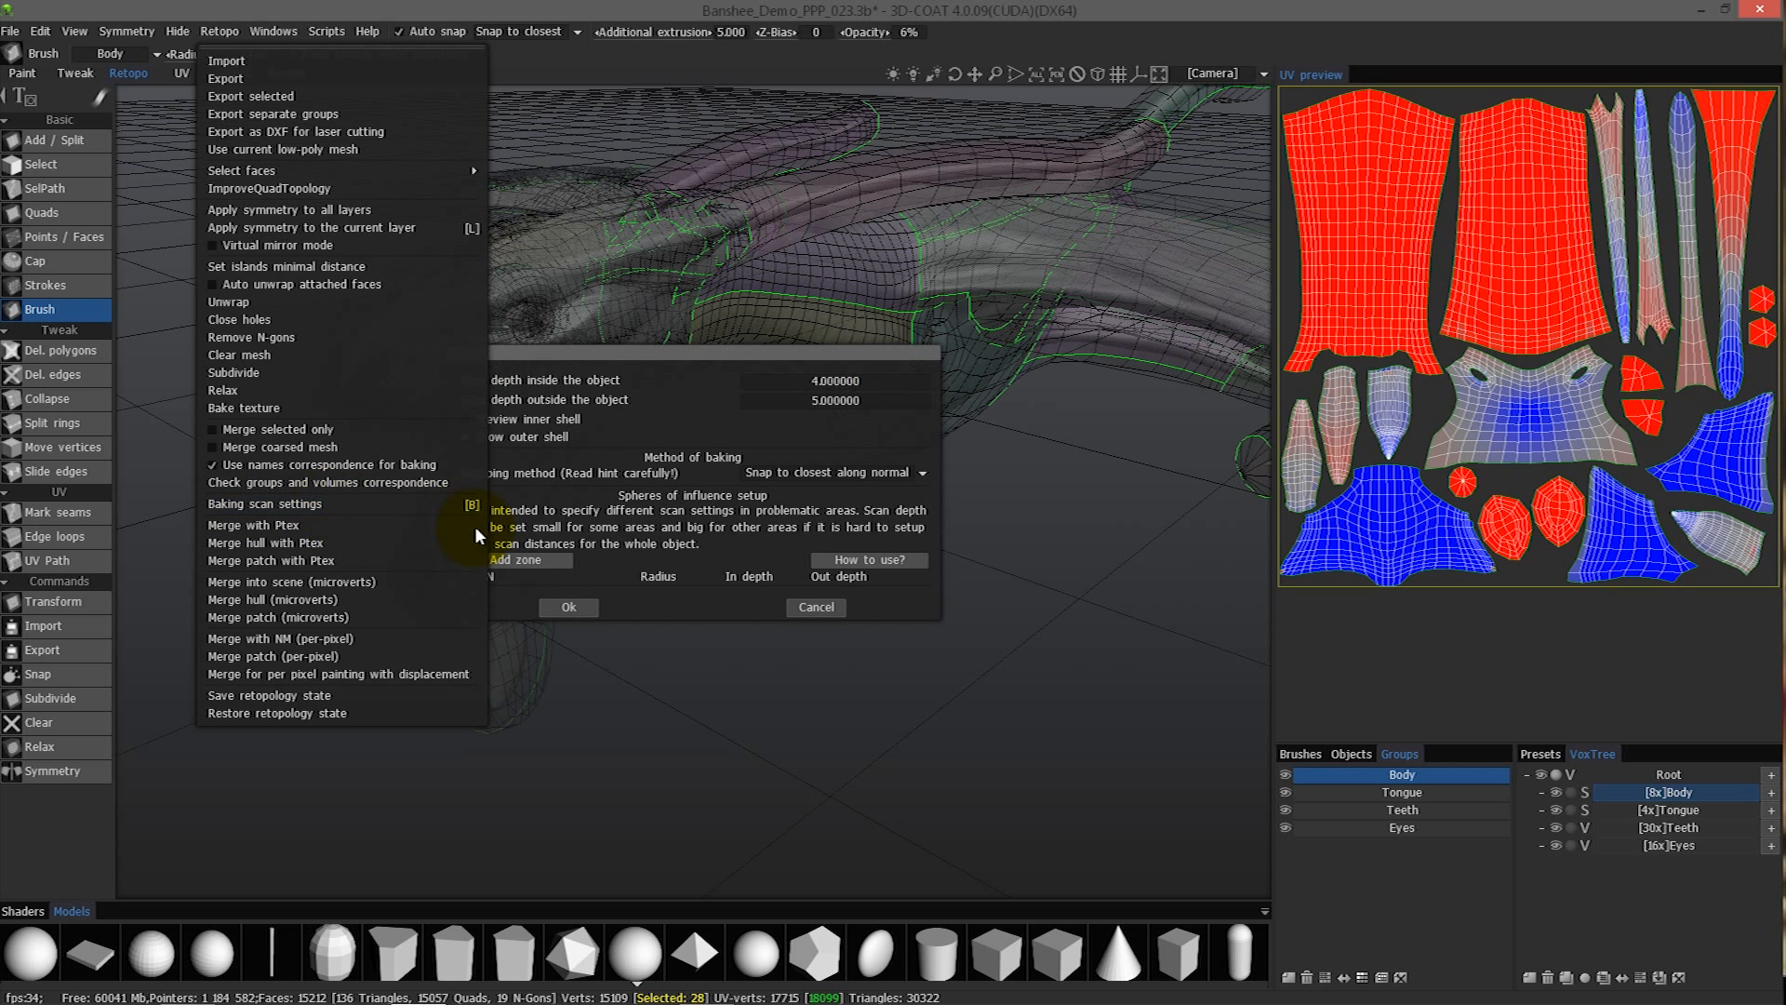
pyautogui.moveTo(660, 369); pyautogui.dragTo(909, 605)
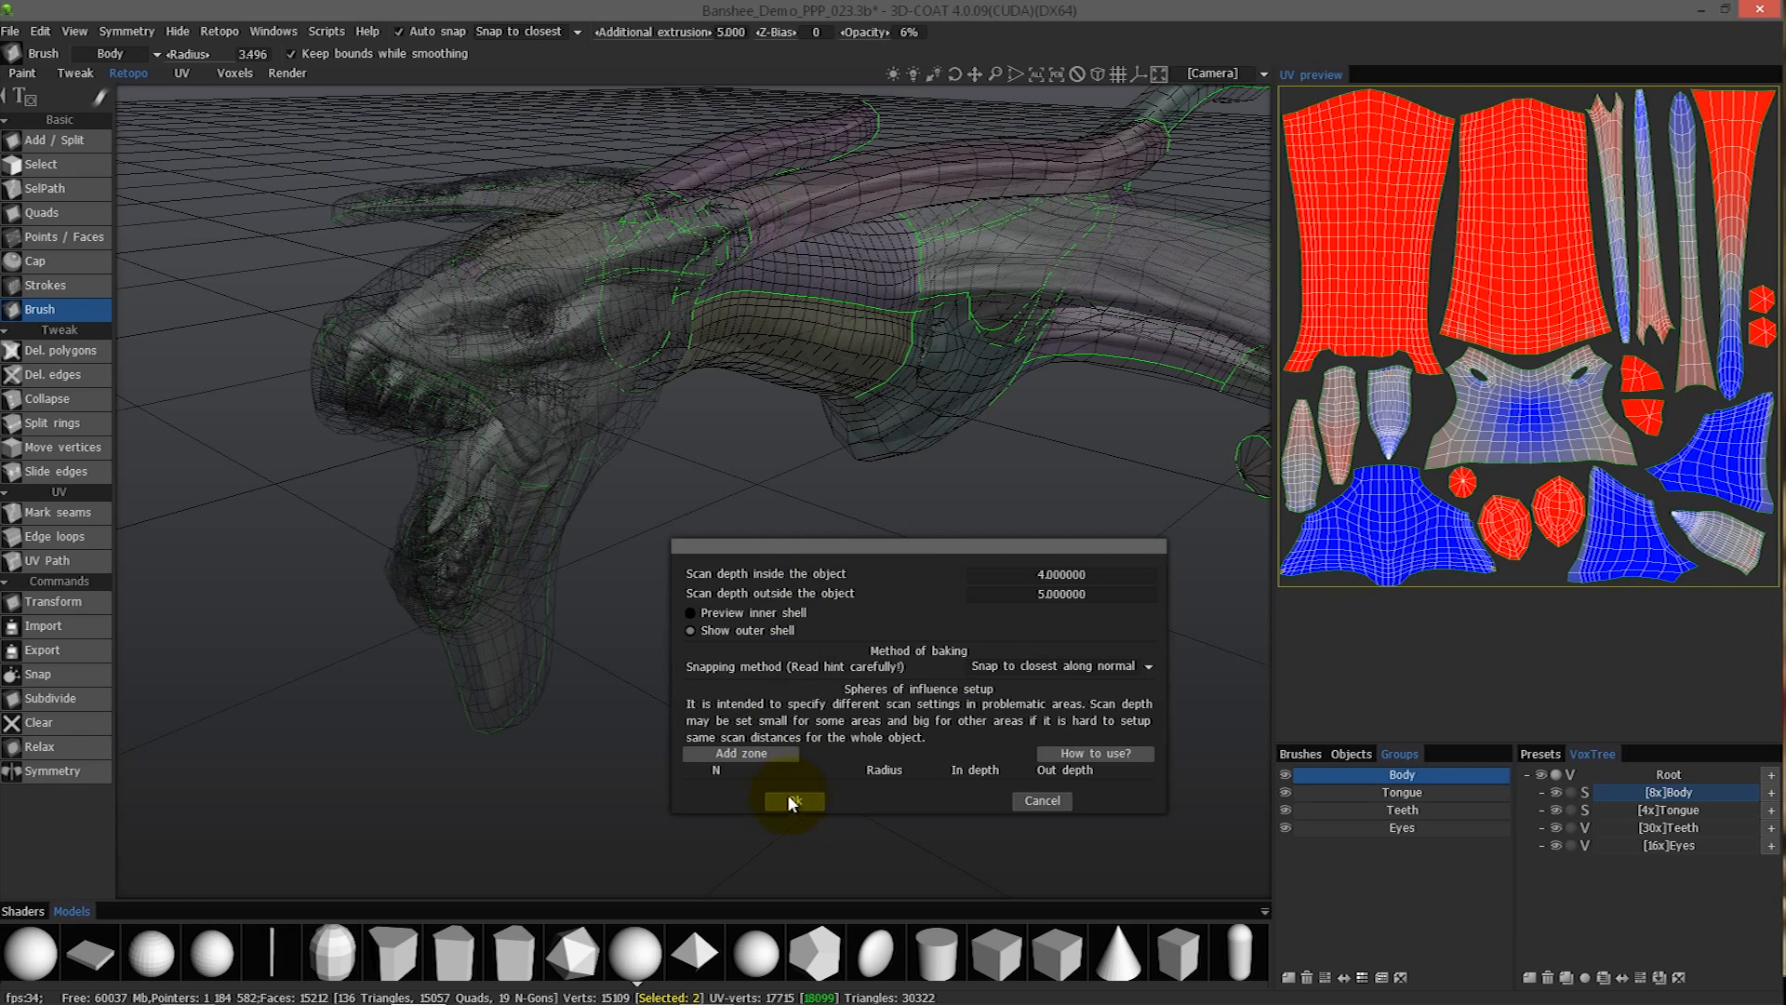
pyautogui.keyDown('alt'); pyautogui.moveTo(837, 426); pyautogui.dragTo(718, 630); pyautogui.keyUp('alt')
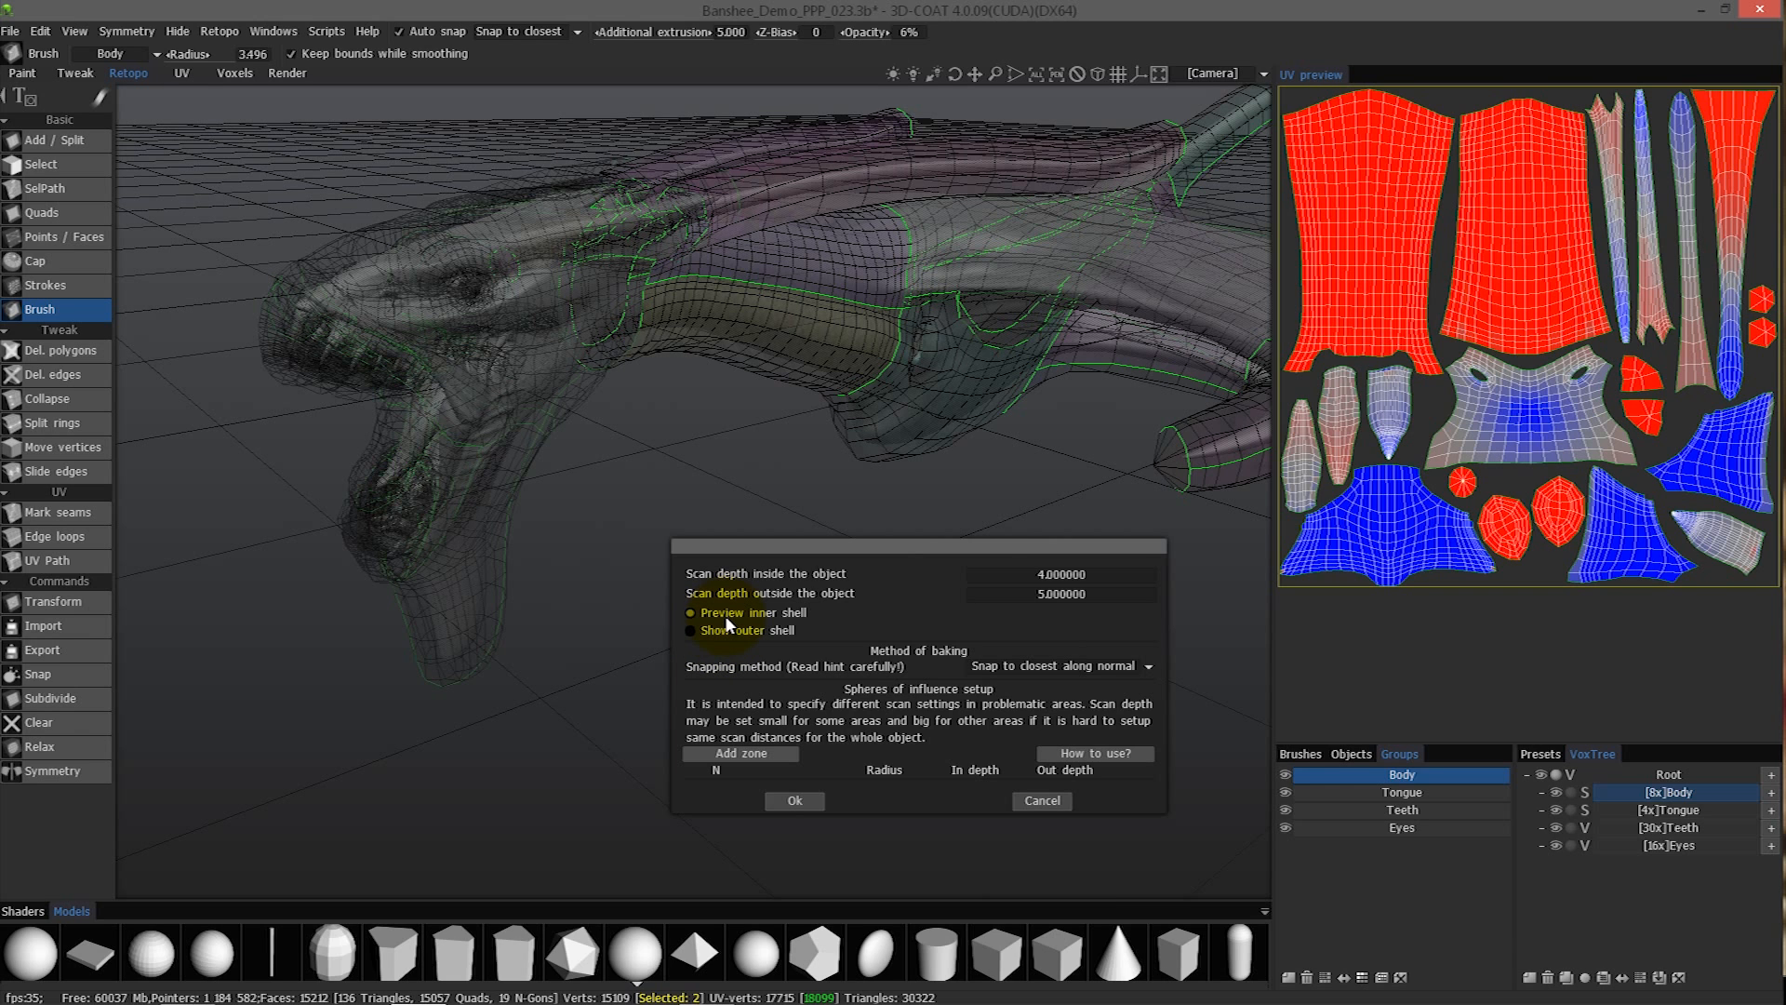
pyautogui.click(724, 614)
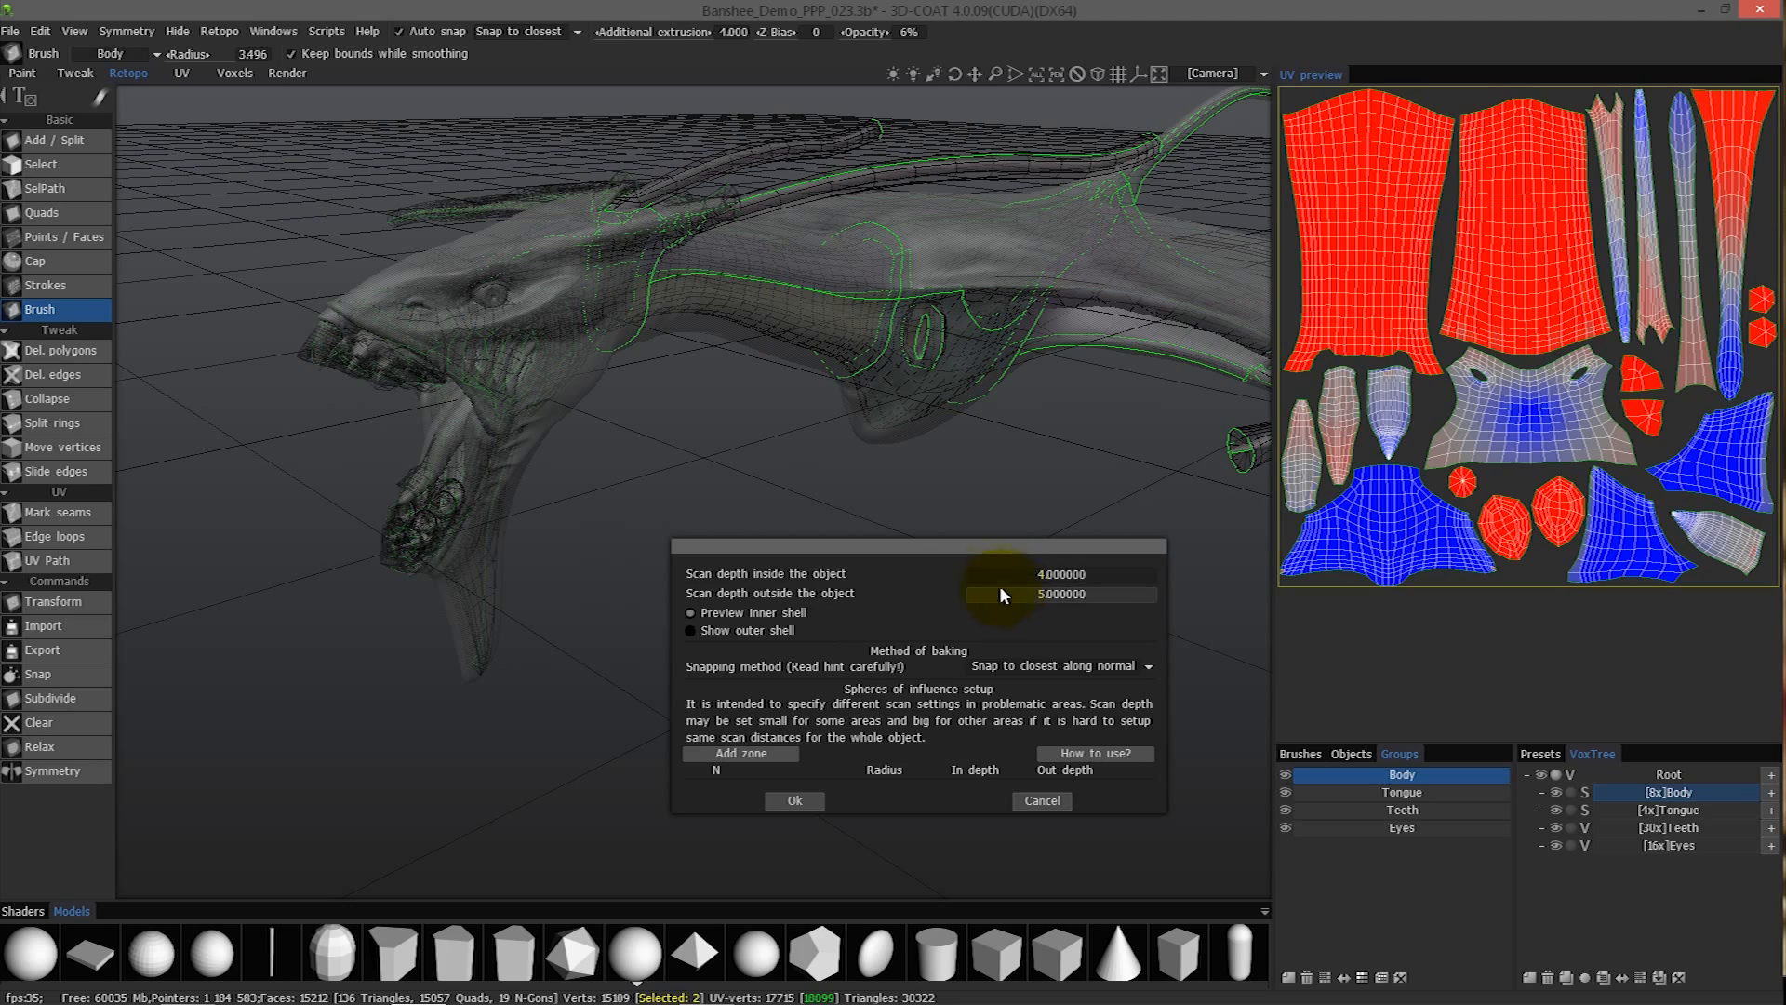
# - Inspect the inner shell around the head, jaws and horns, and set the scan depth inside the object to 2
pyautogui.keyDown('alt'); pyautogui.moveTo(902, 579); pyautogui.dragTo(900, 210); pyautogui.keyUp('alt')
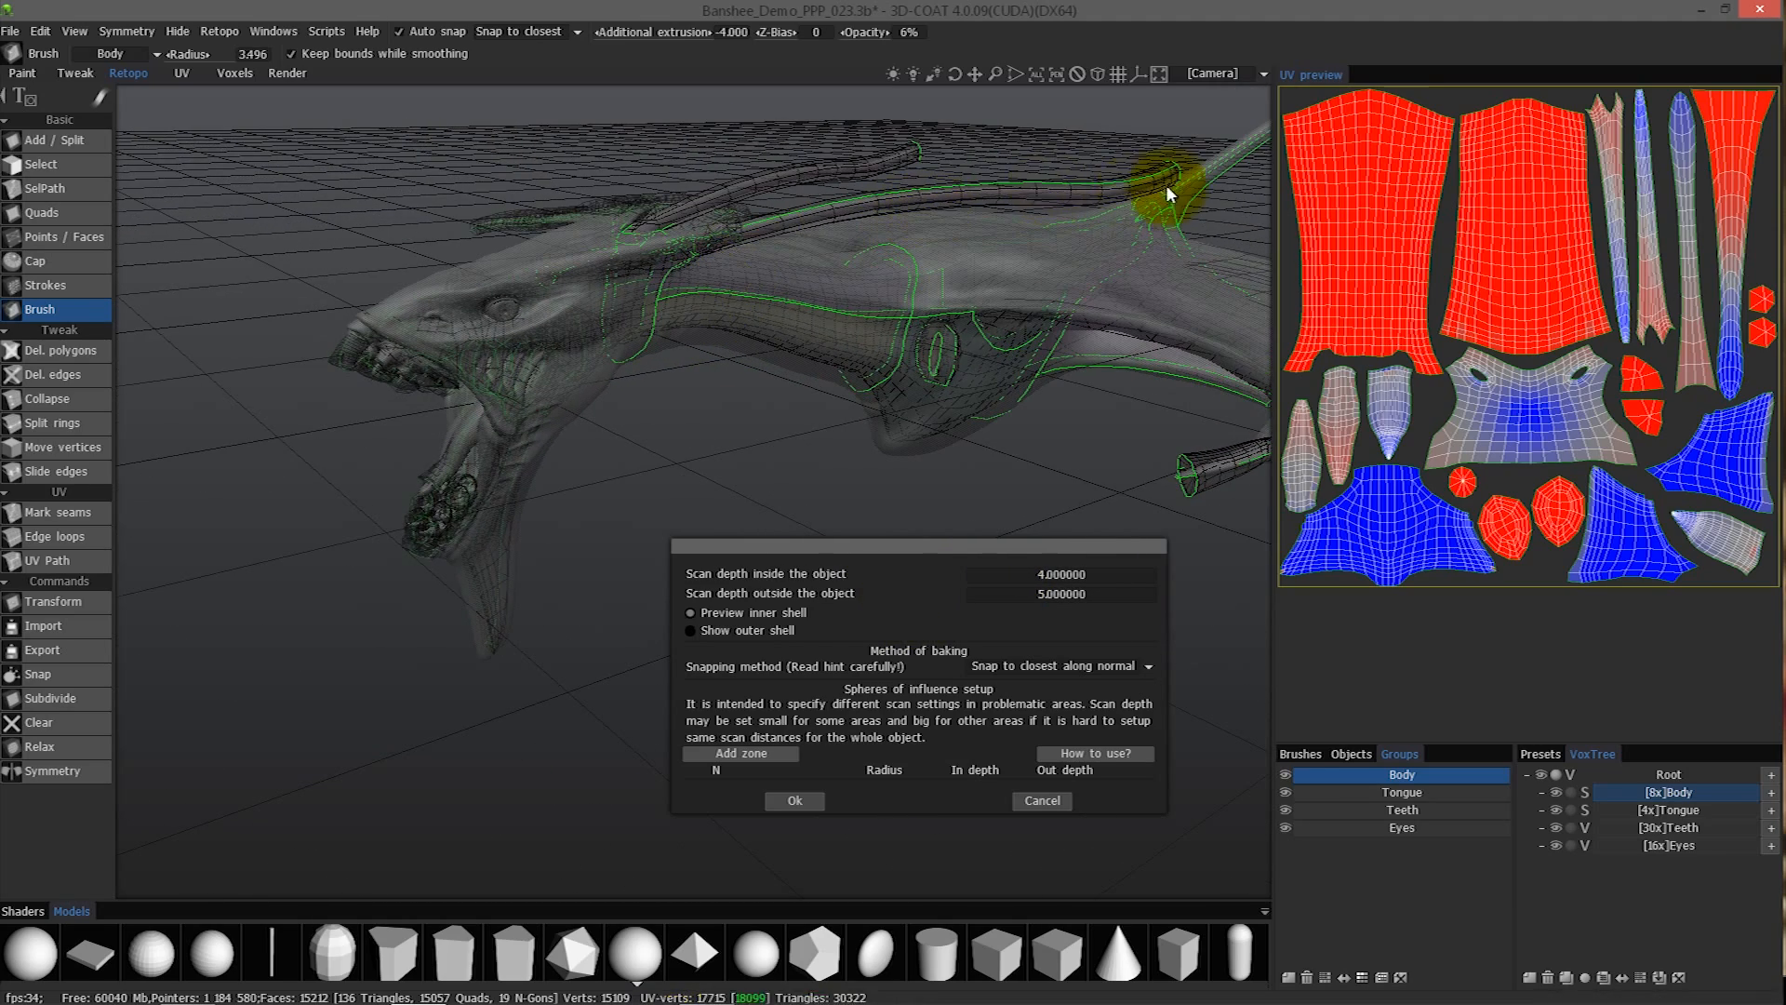
pyautogui.keyDown('alt'); pyautogui.moveTo(789, 219); pyautogui.dragTo(597, 301); pyautogui.keyUp('alt')
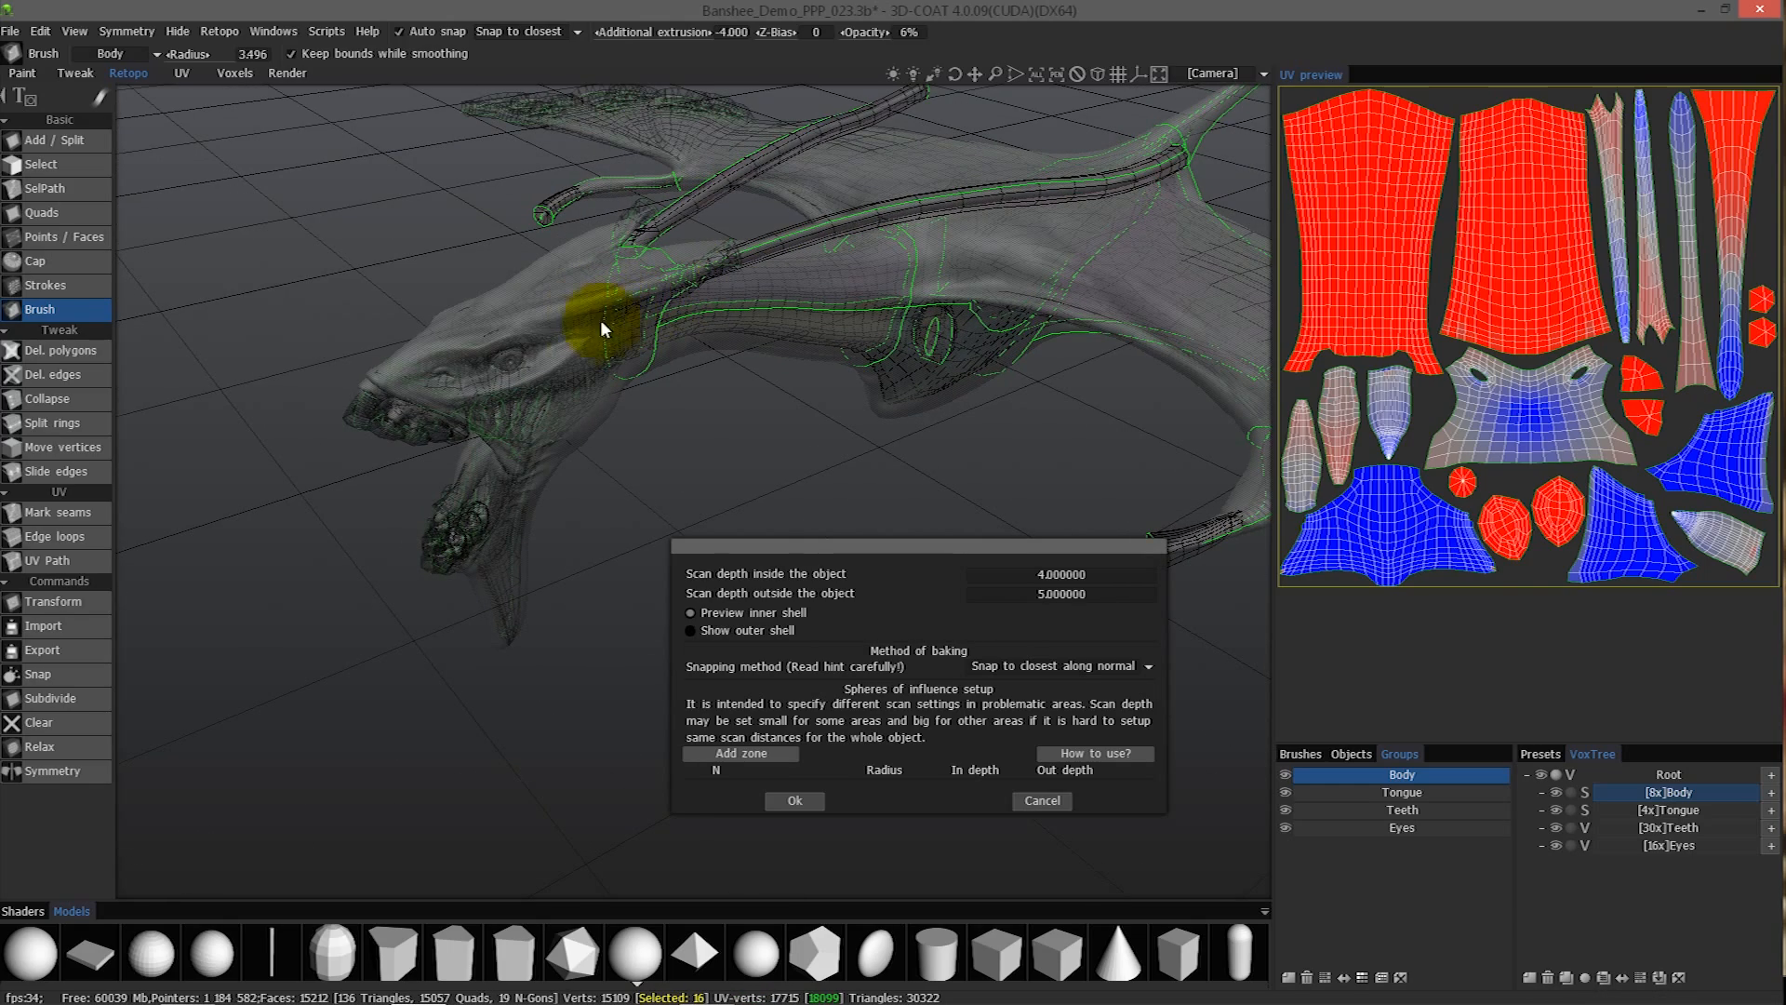
pyautogui.keyDown('alt'); pyautogui.moveTo(610, 511); pyautogui.dragTo(389, 198); pyautogui.keyUp('alt')
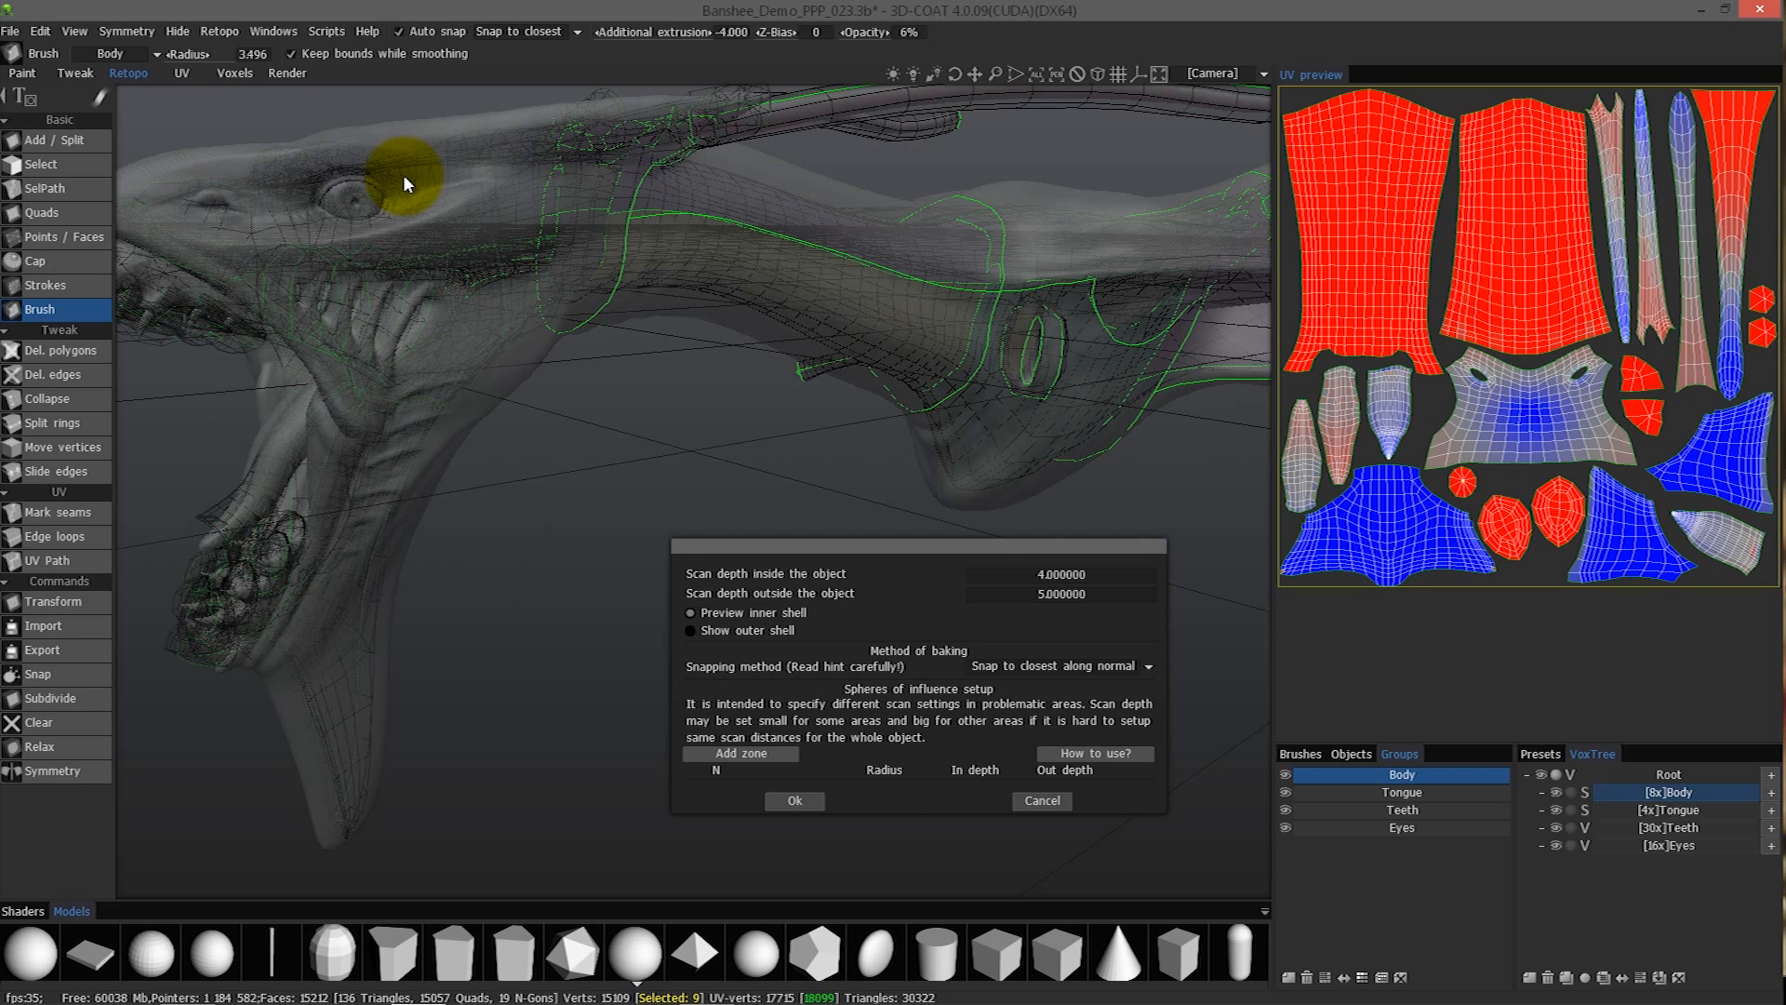
pyautogui.keyDown('alt'); pyautogui.moveTo(1014, 342); pyautogui.dragTo(1032, 382); pyautogui.keyUp('alt')
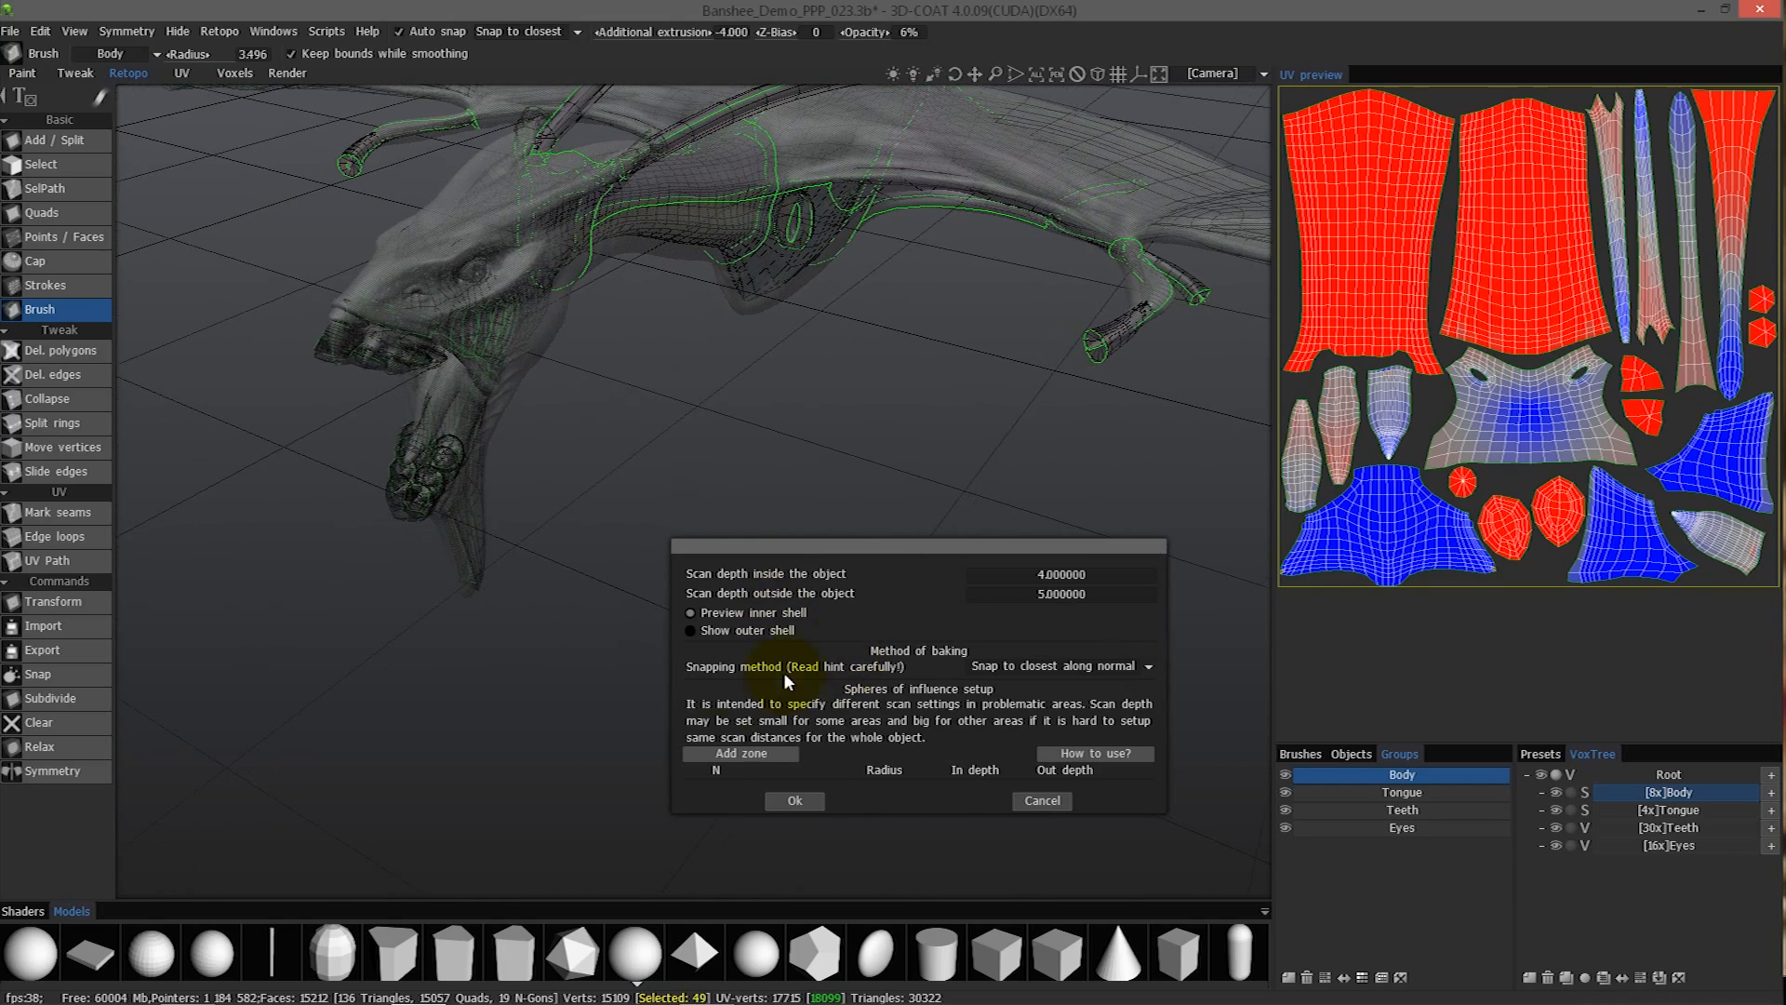
pyautogui.keyDown('alt'); pyautogui.moveTo(398, 495); pyautogui.dragTo(534, 511); pyautogui.keyUp('alt')
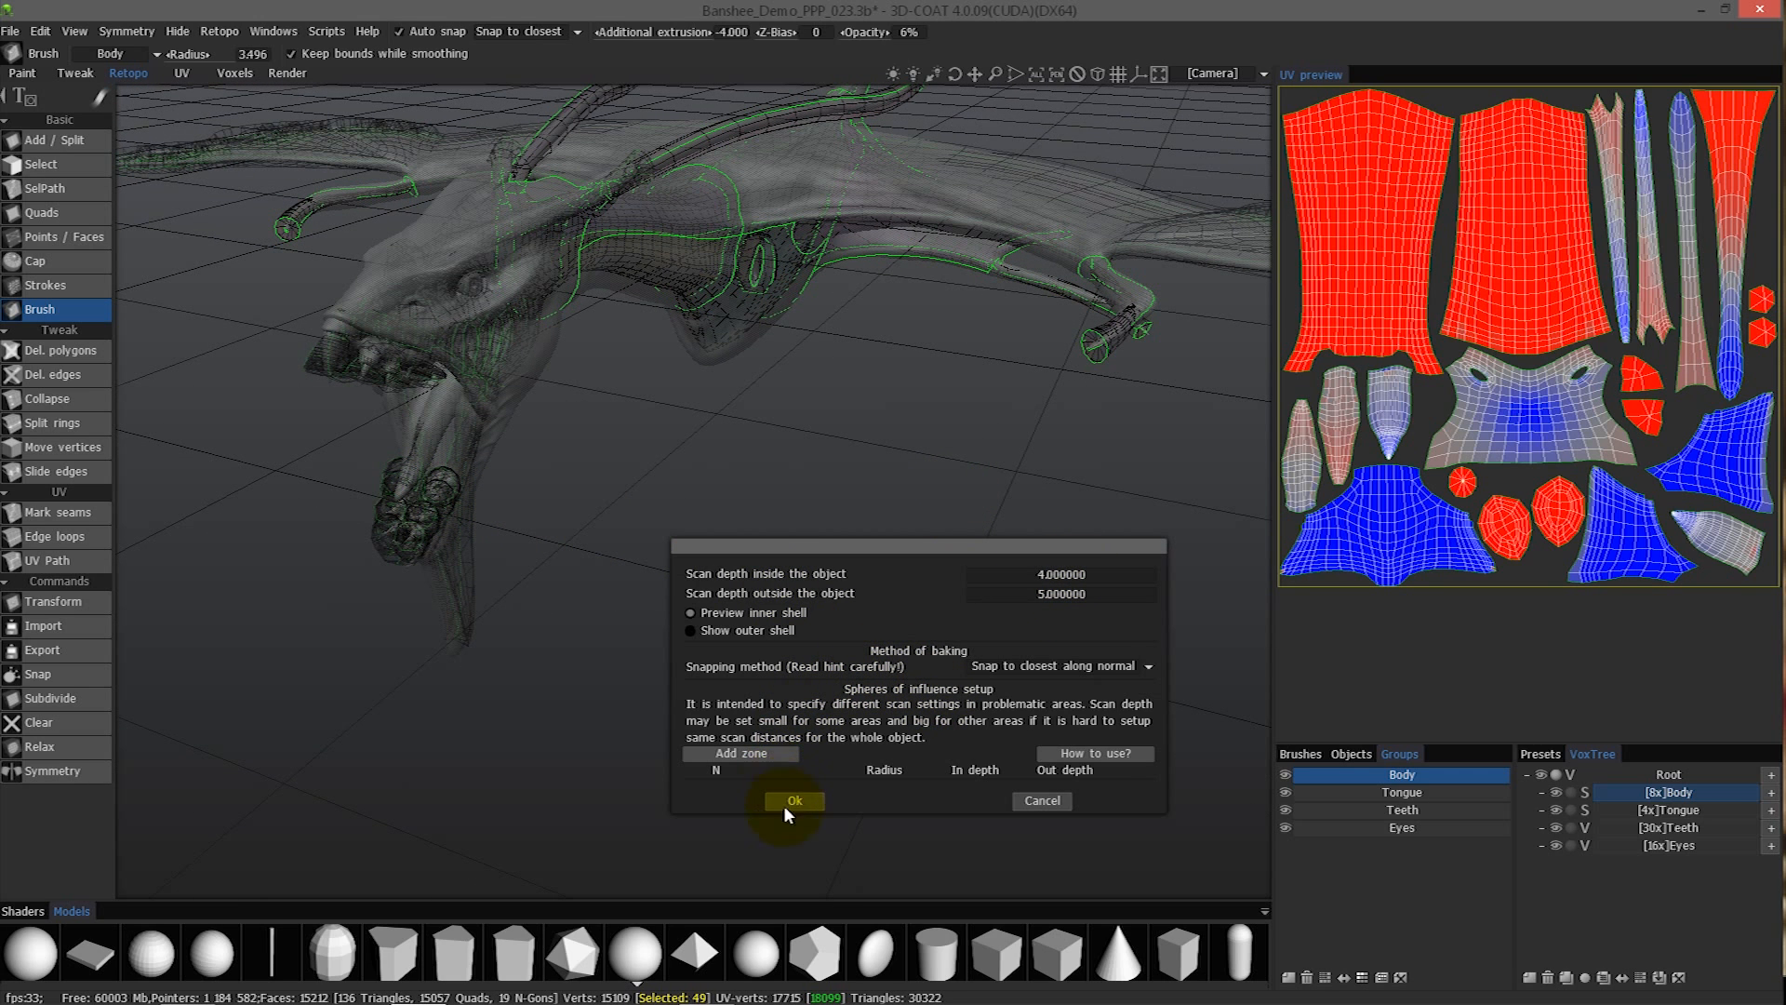
pyautogui.keyDown('alt'); pyautogui.moveTo(510, 266); pyautogui.dragTo(1058, 573); pyautogui.keyUp('alt')
pyautogui.click(1062, 574)
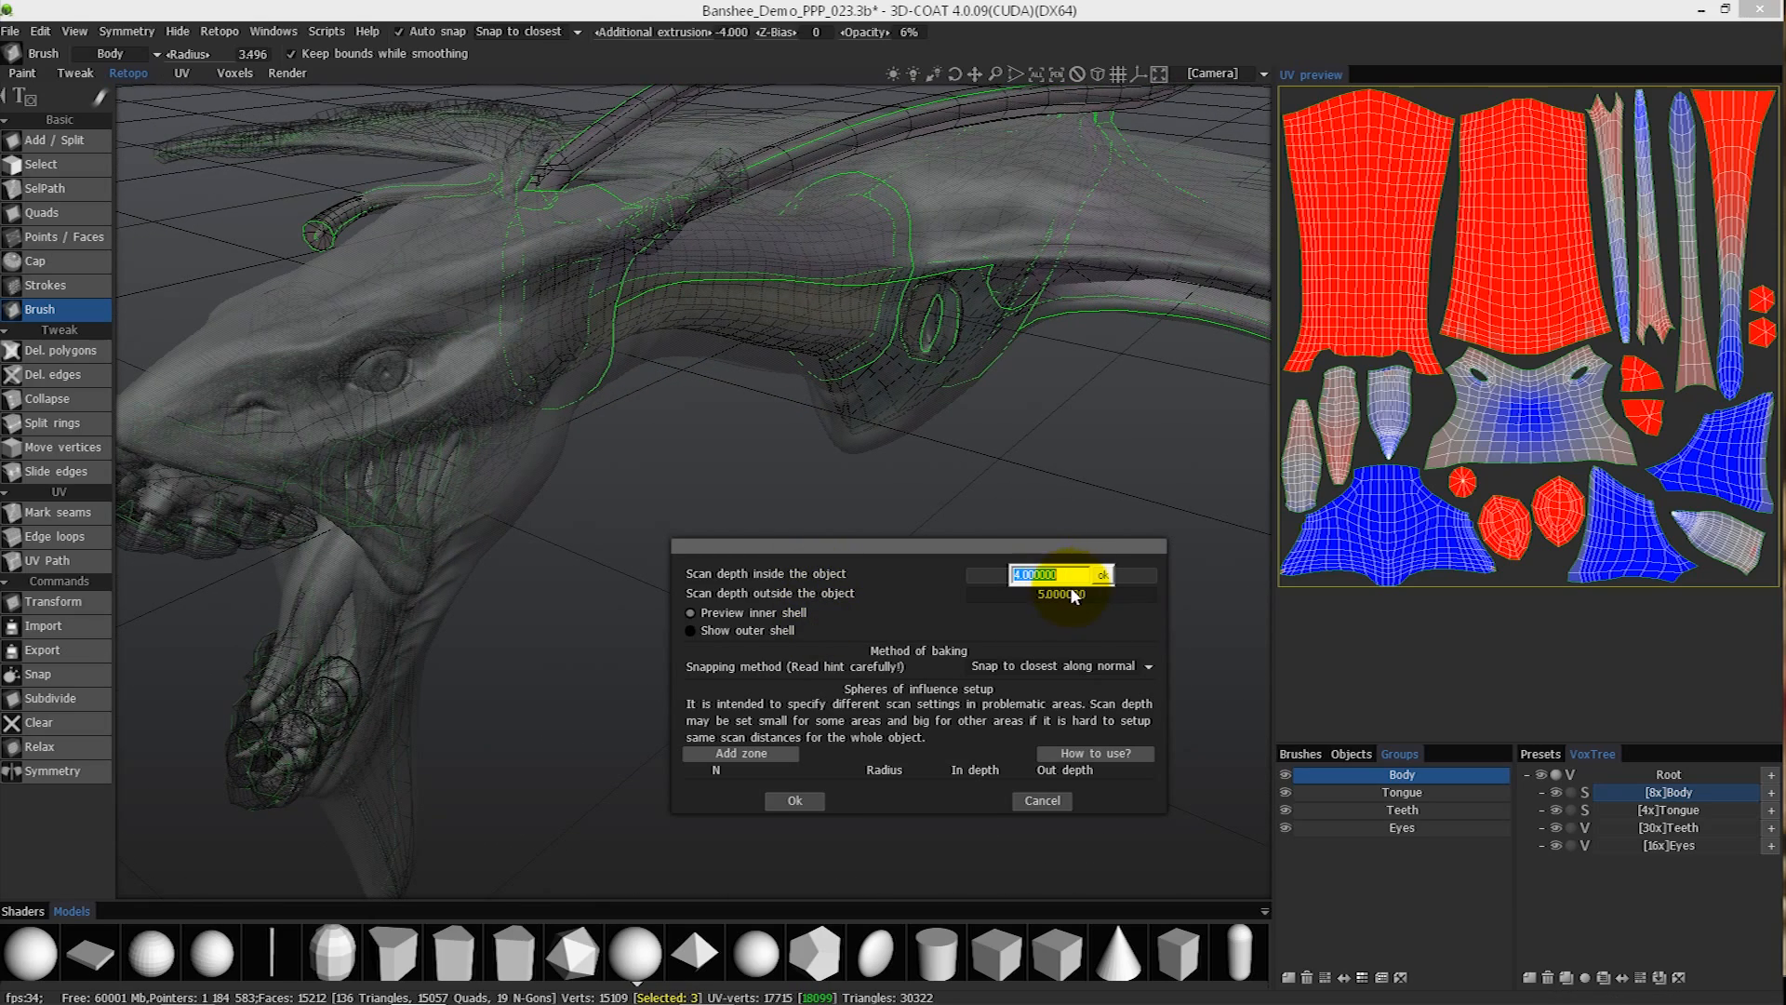
pyautogui.write('2')
pyautogui.press('Return')
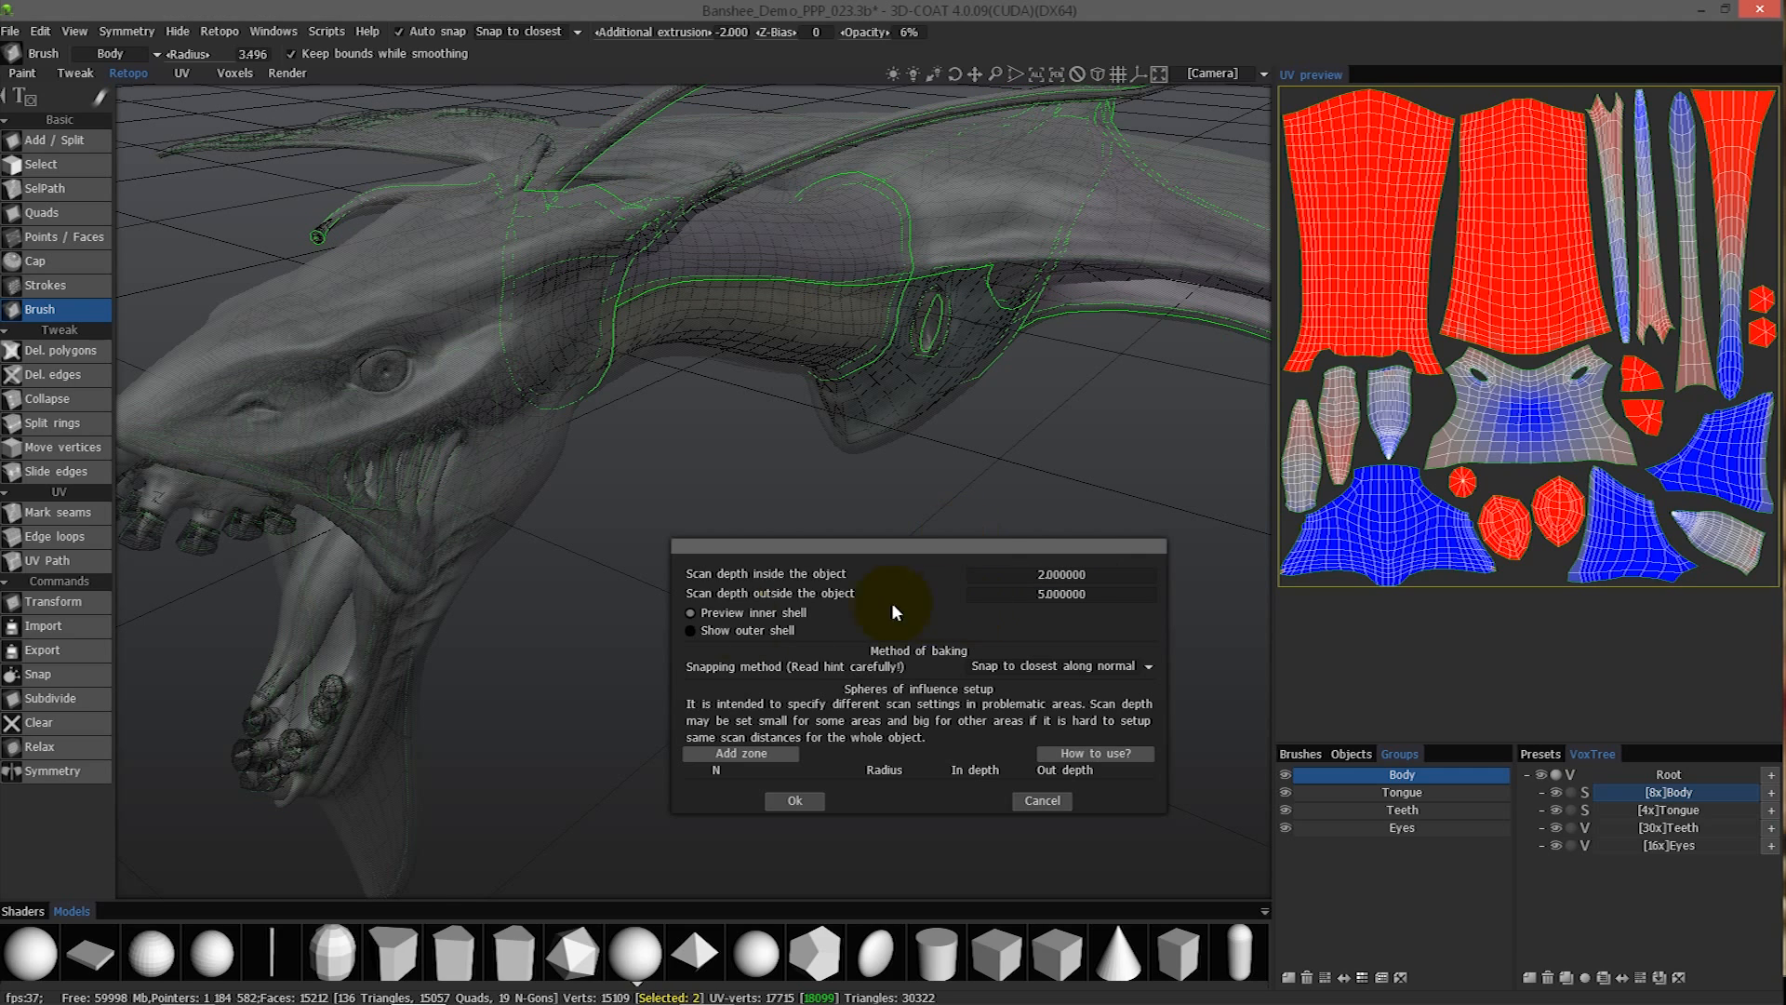
# - Show the outer shell and set the scan depth outside the object to 2
pyautogui.click(735, 630)
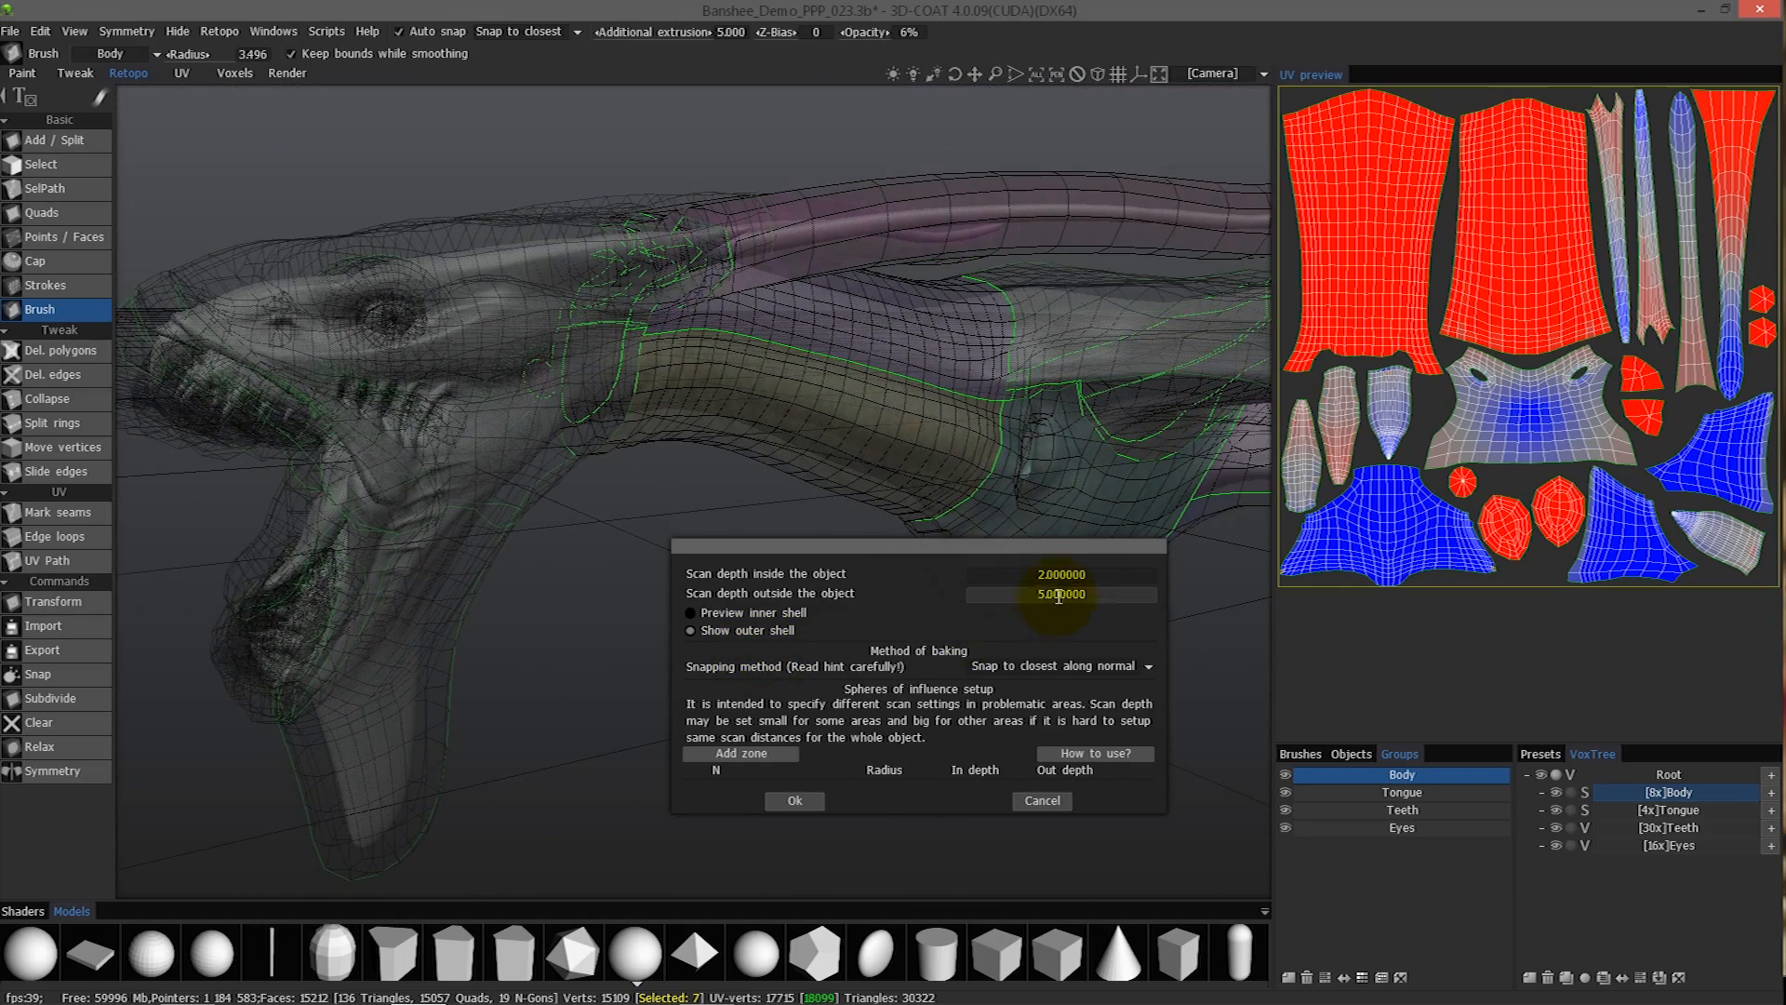
pyautogui.click(1059, 595)
pyautogui.write('2')
pyautogui.press('Return')
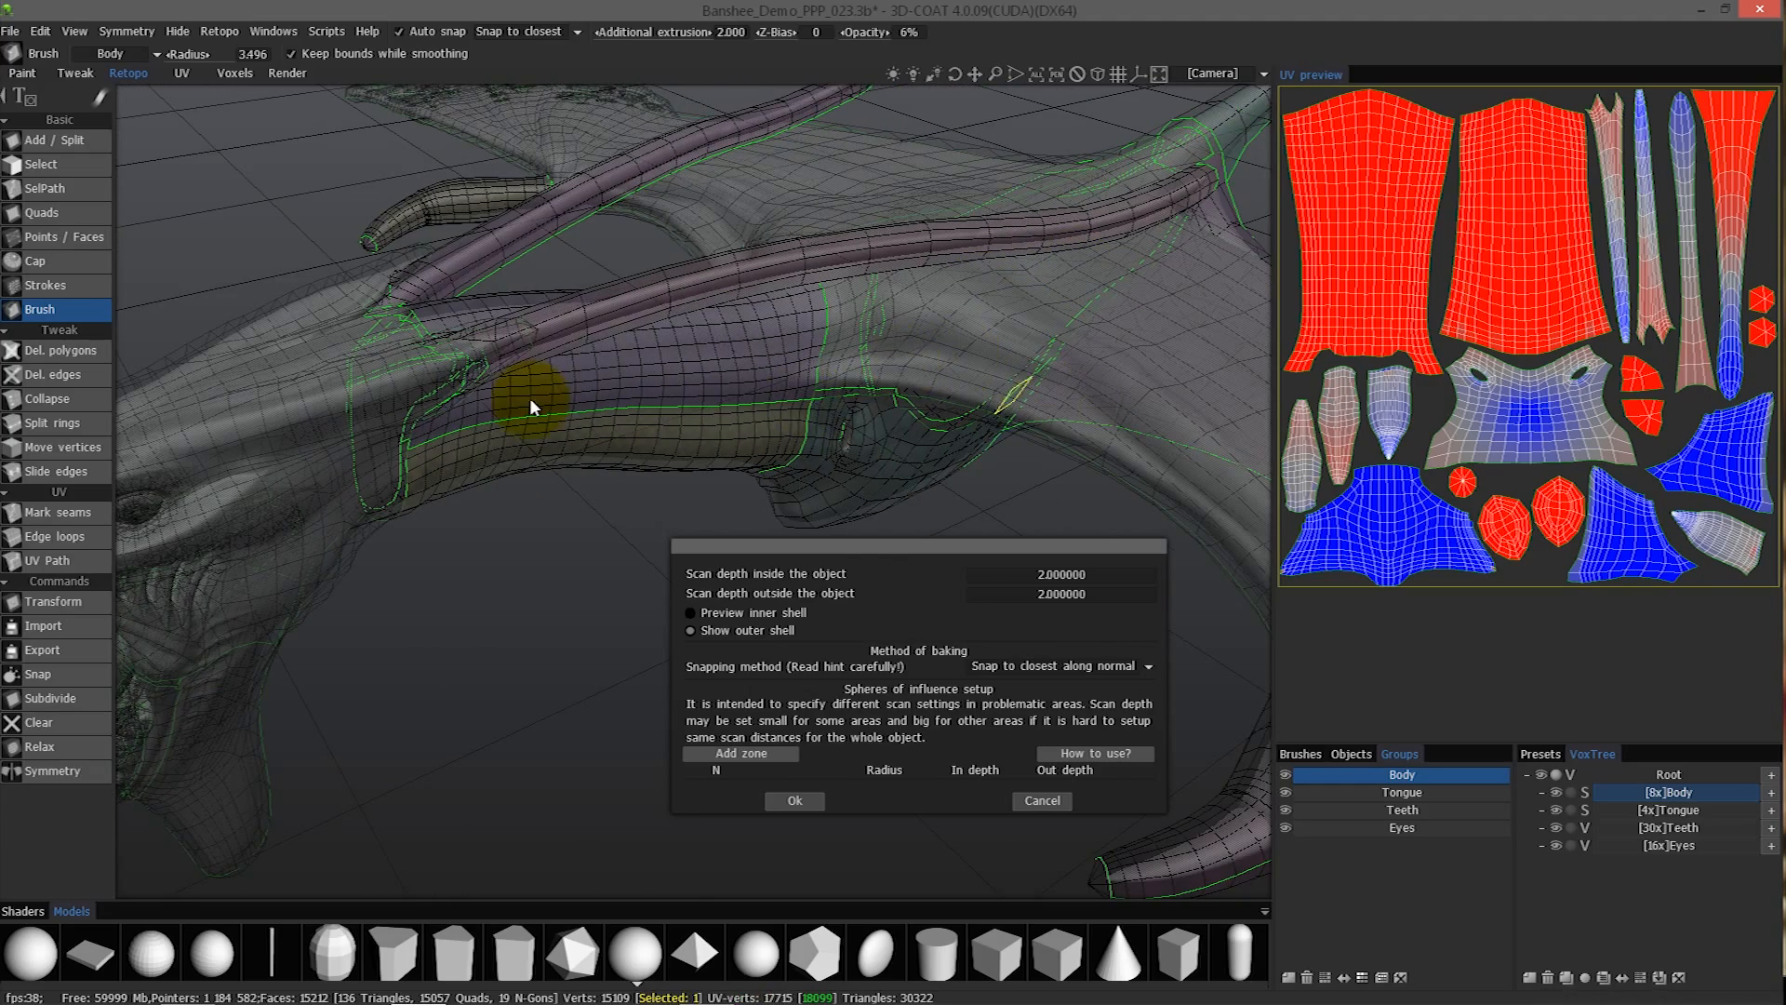
# - Set the scan depth inside the object to 1.5 and preview the inner shell
pyautogui.moveTo(917, 545); pyautogui.dragTo(861, 518)
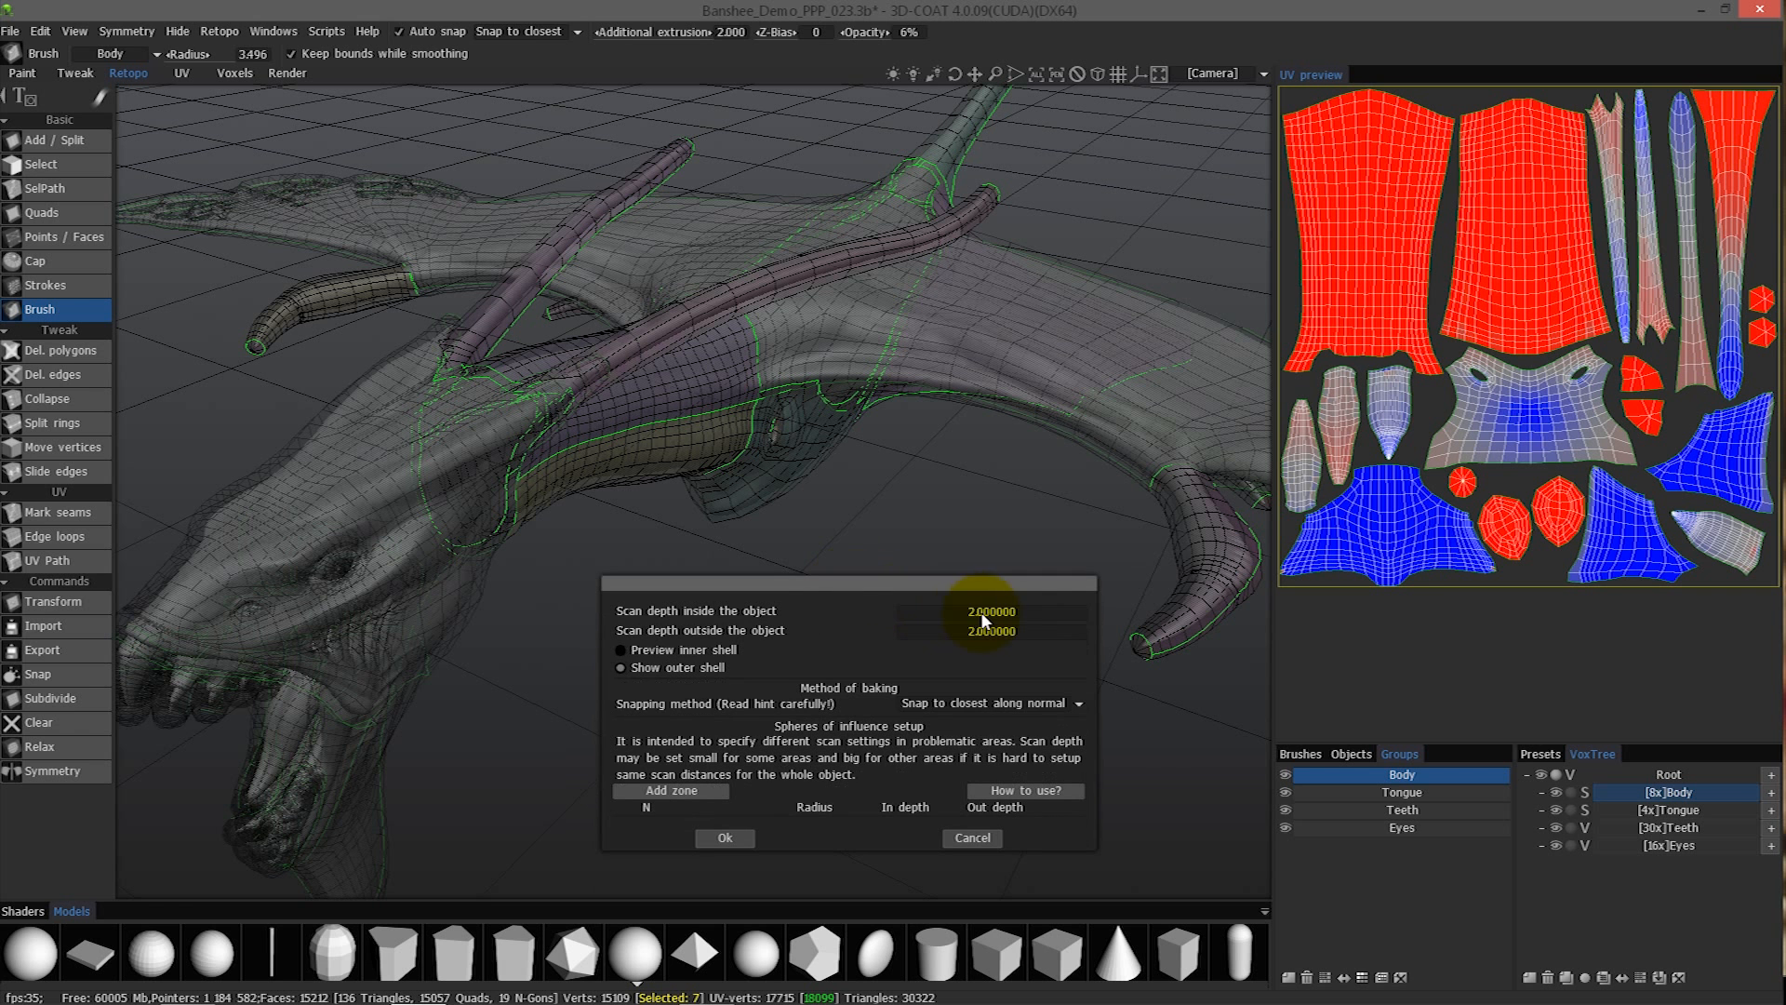
pyautogui.click(1023, 612)
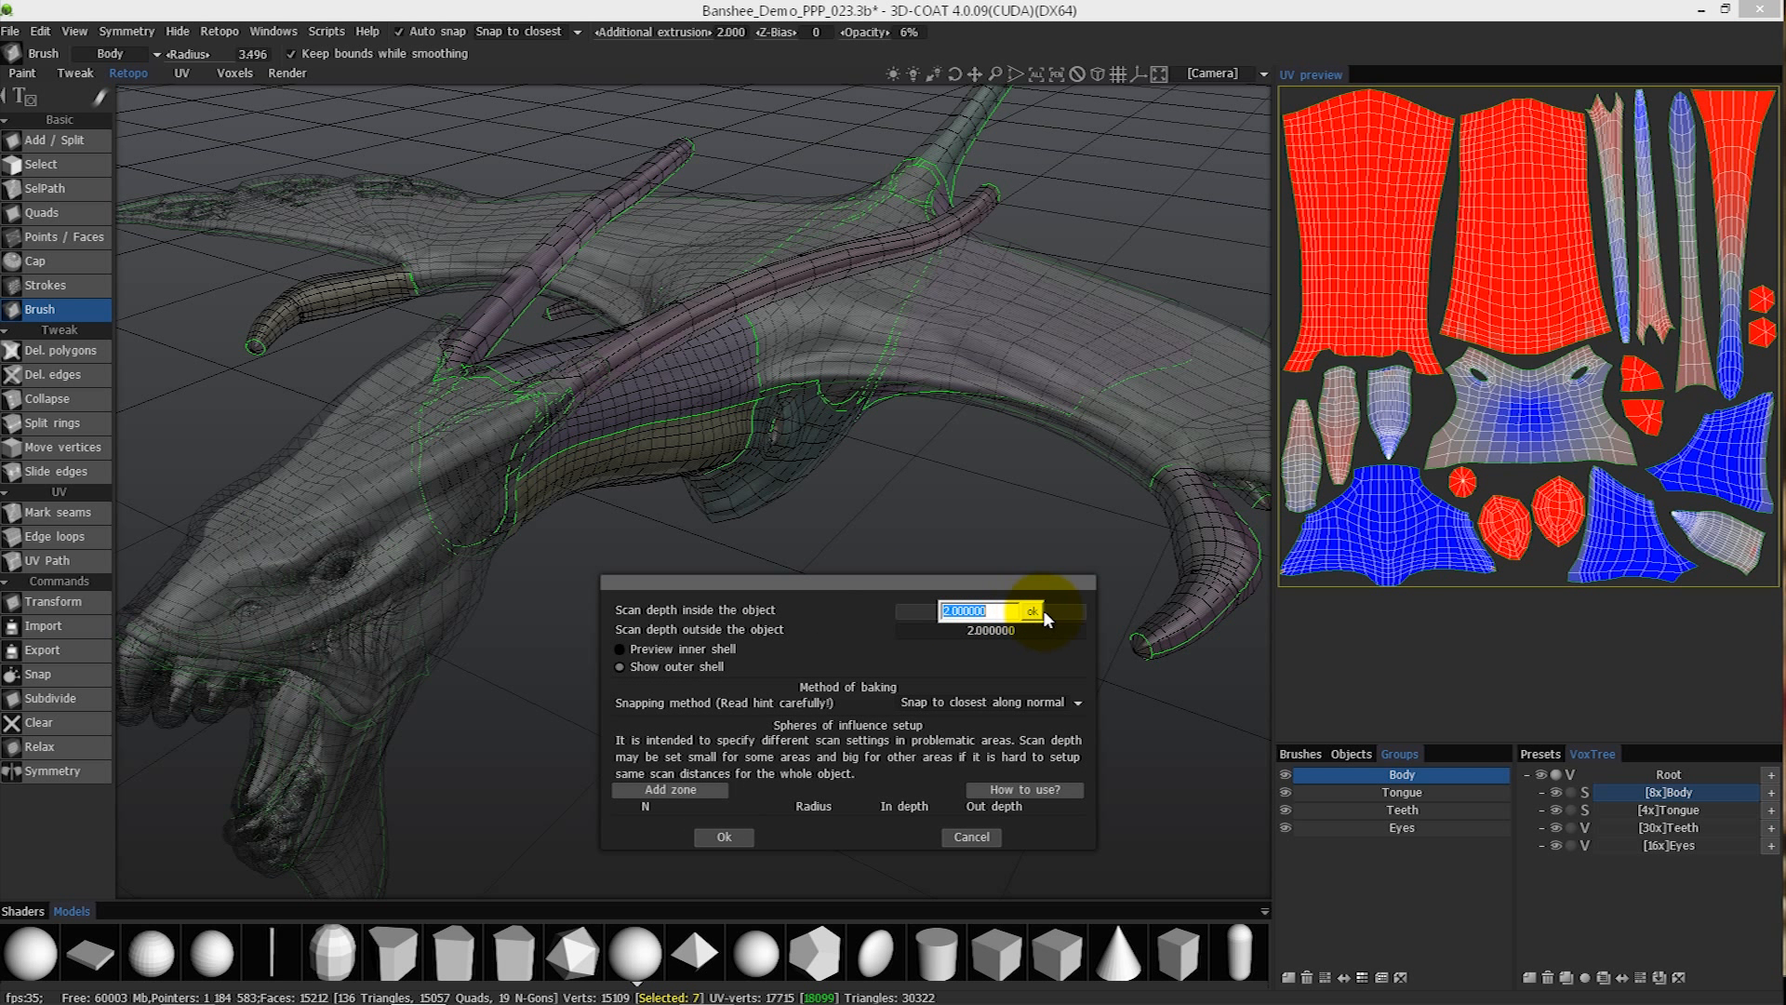
pyautogui.write('1.5')
pyautogui.press('Return')
pyautogui.keyDown('alt'); pyautogui.moveTo(851, 586); pyautogui.dragTo(748, 612); pyautogui.keyUp('alt')
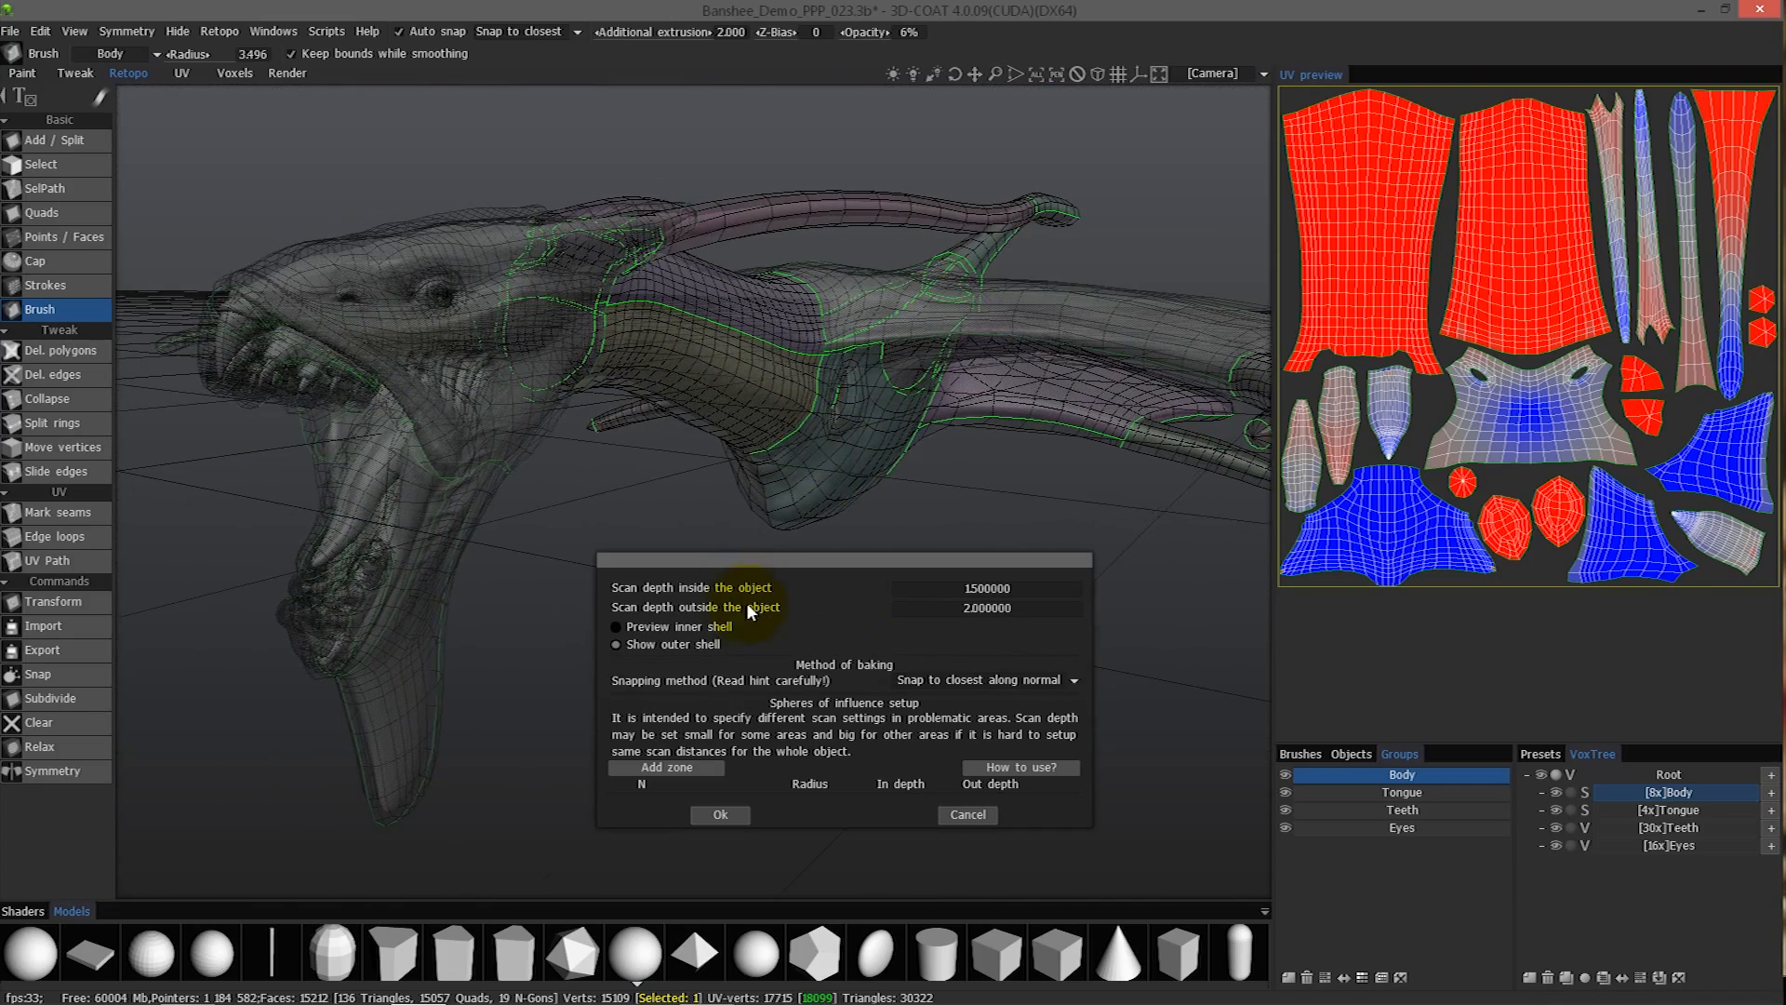
pyautogui.keyDown('alt'); pyautogui.moveTo(759, 498); pyautogui.dragTo(1025, 518); pyautogui.keyUp('alt')
pyautogui.click(649, 627)
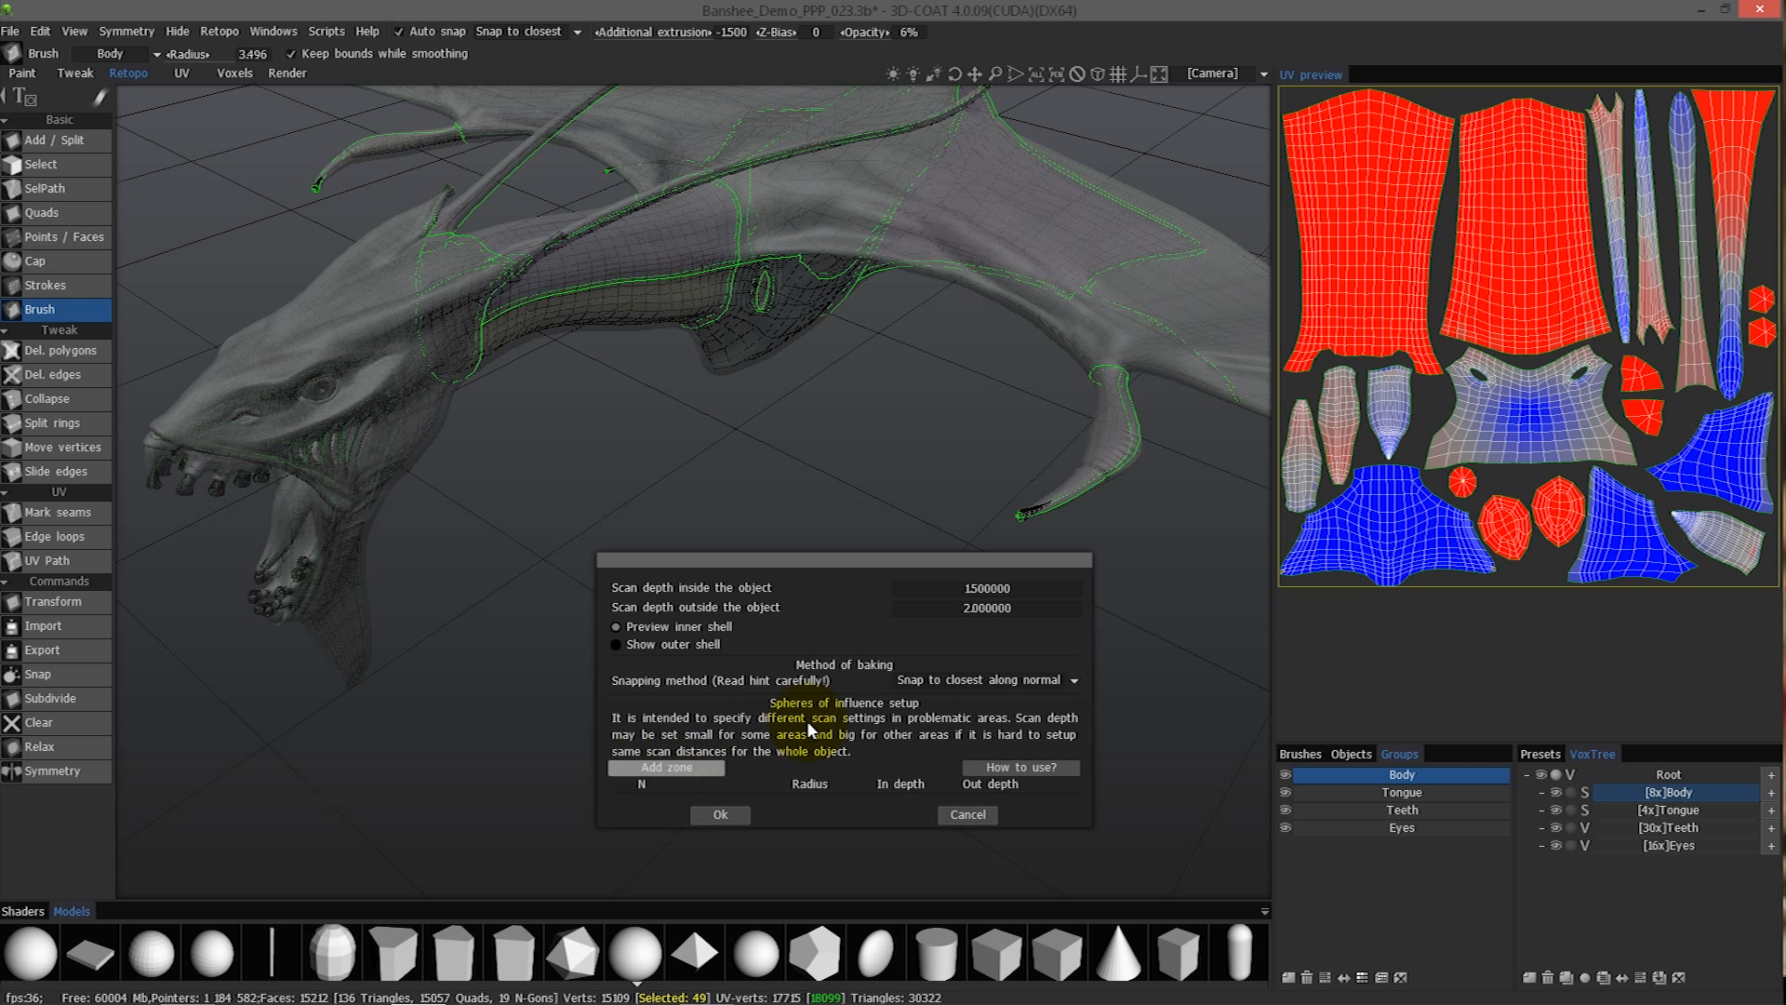
# - Read the hint on the snapping methods and review the available baking options
pyautogui.moveTo(947, 678)
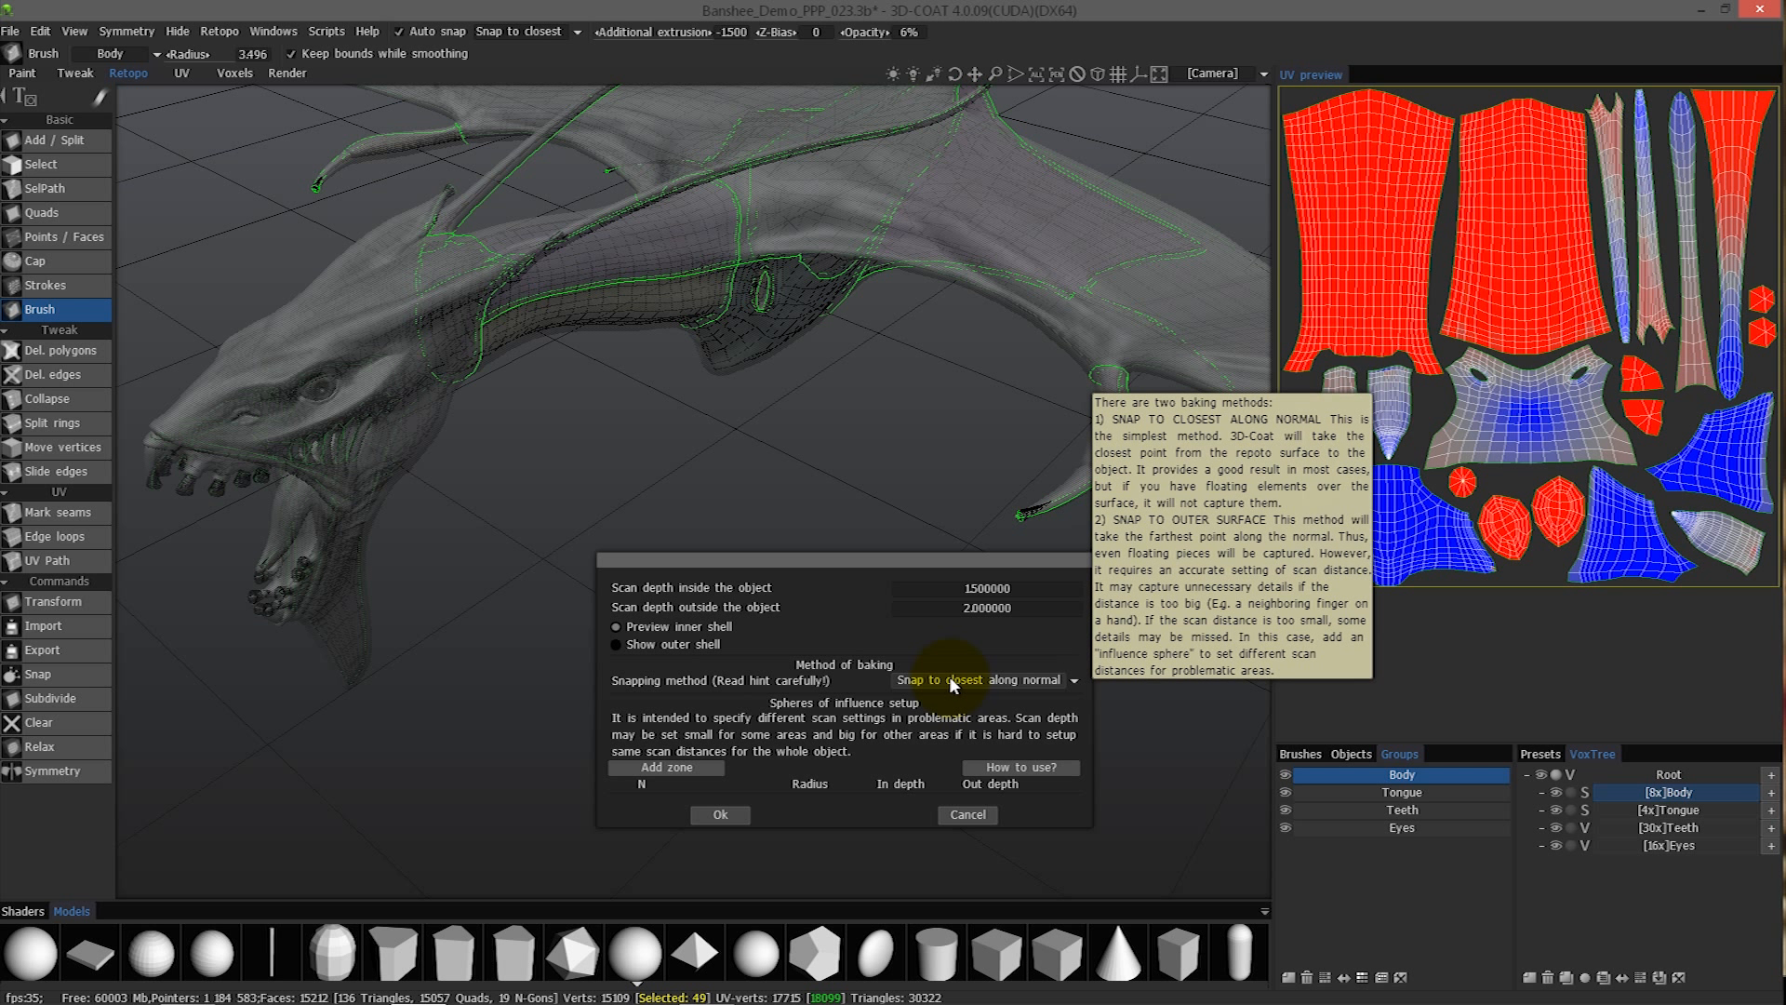
pyautogui.click(952, 680)
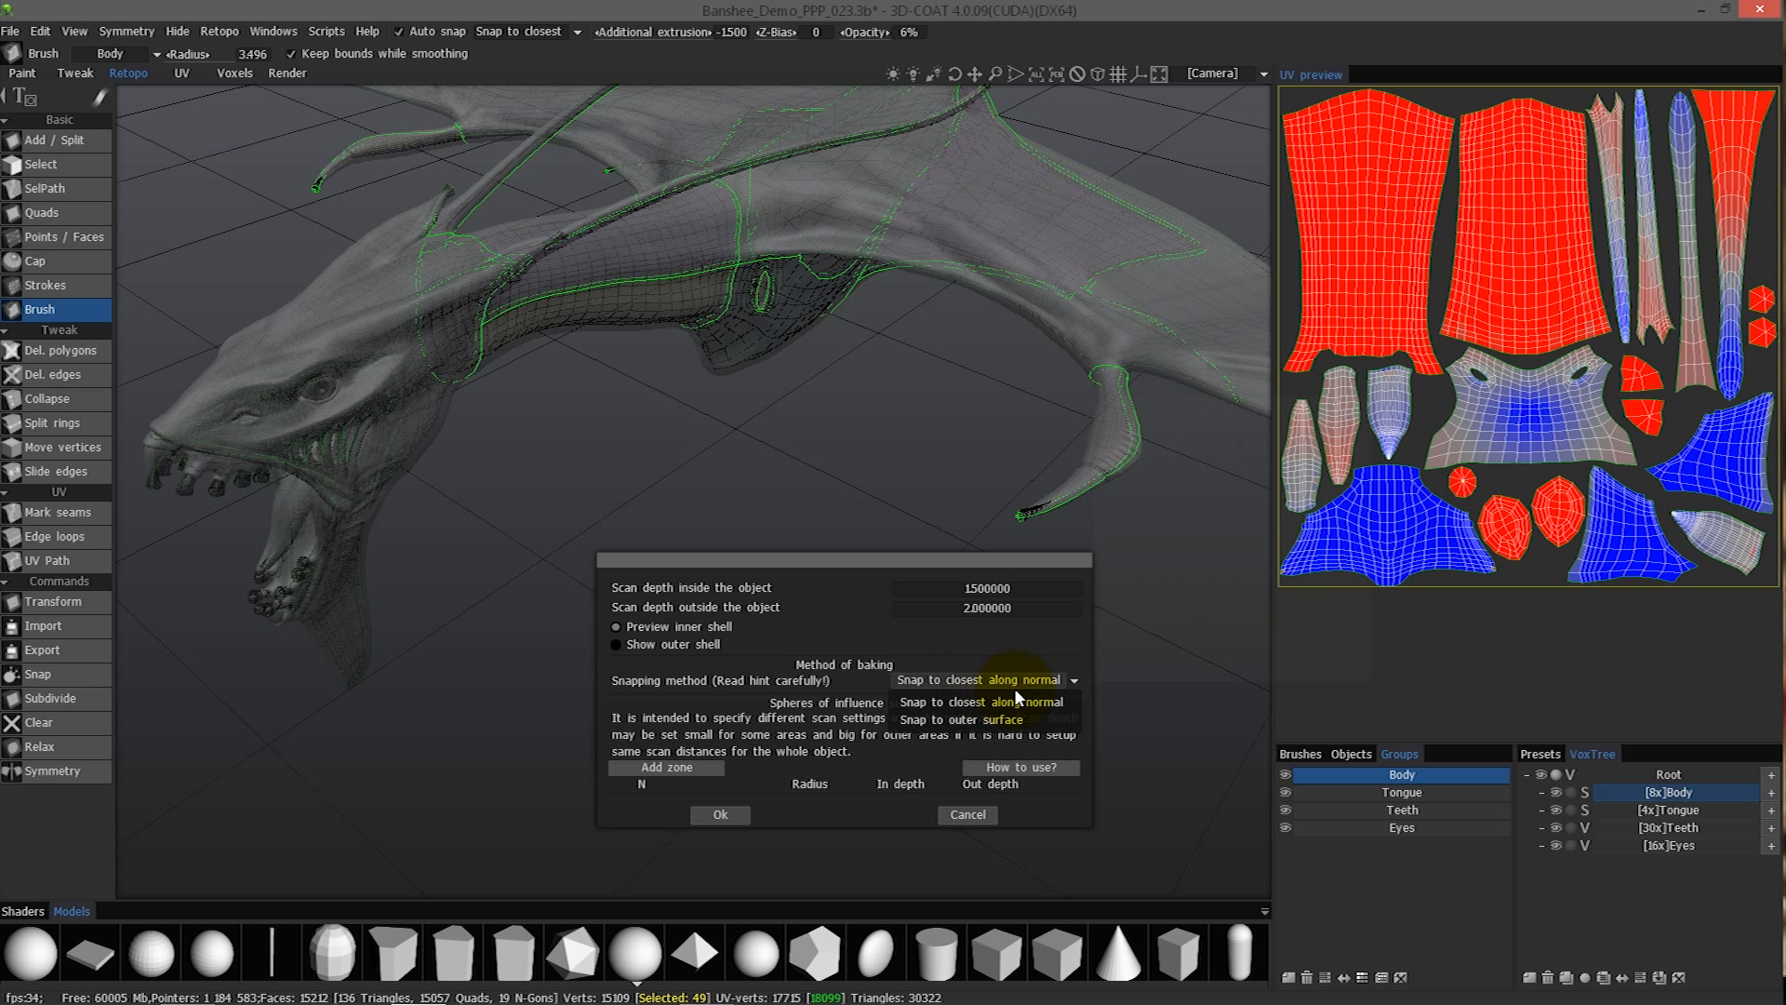
pyautogui.click(961, 705)
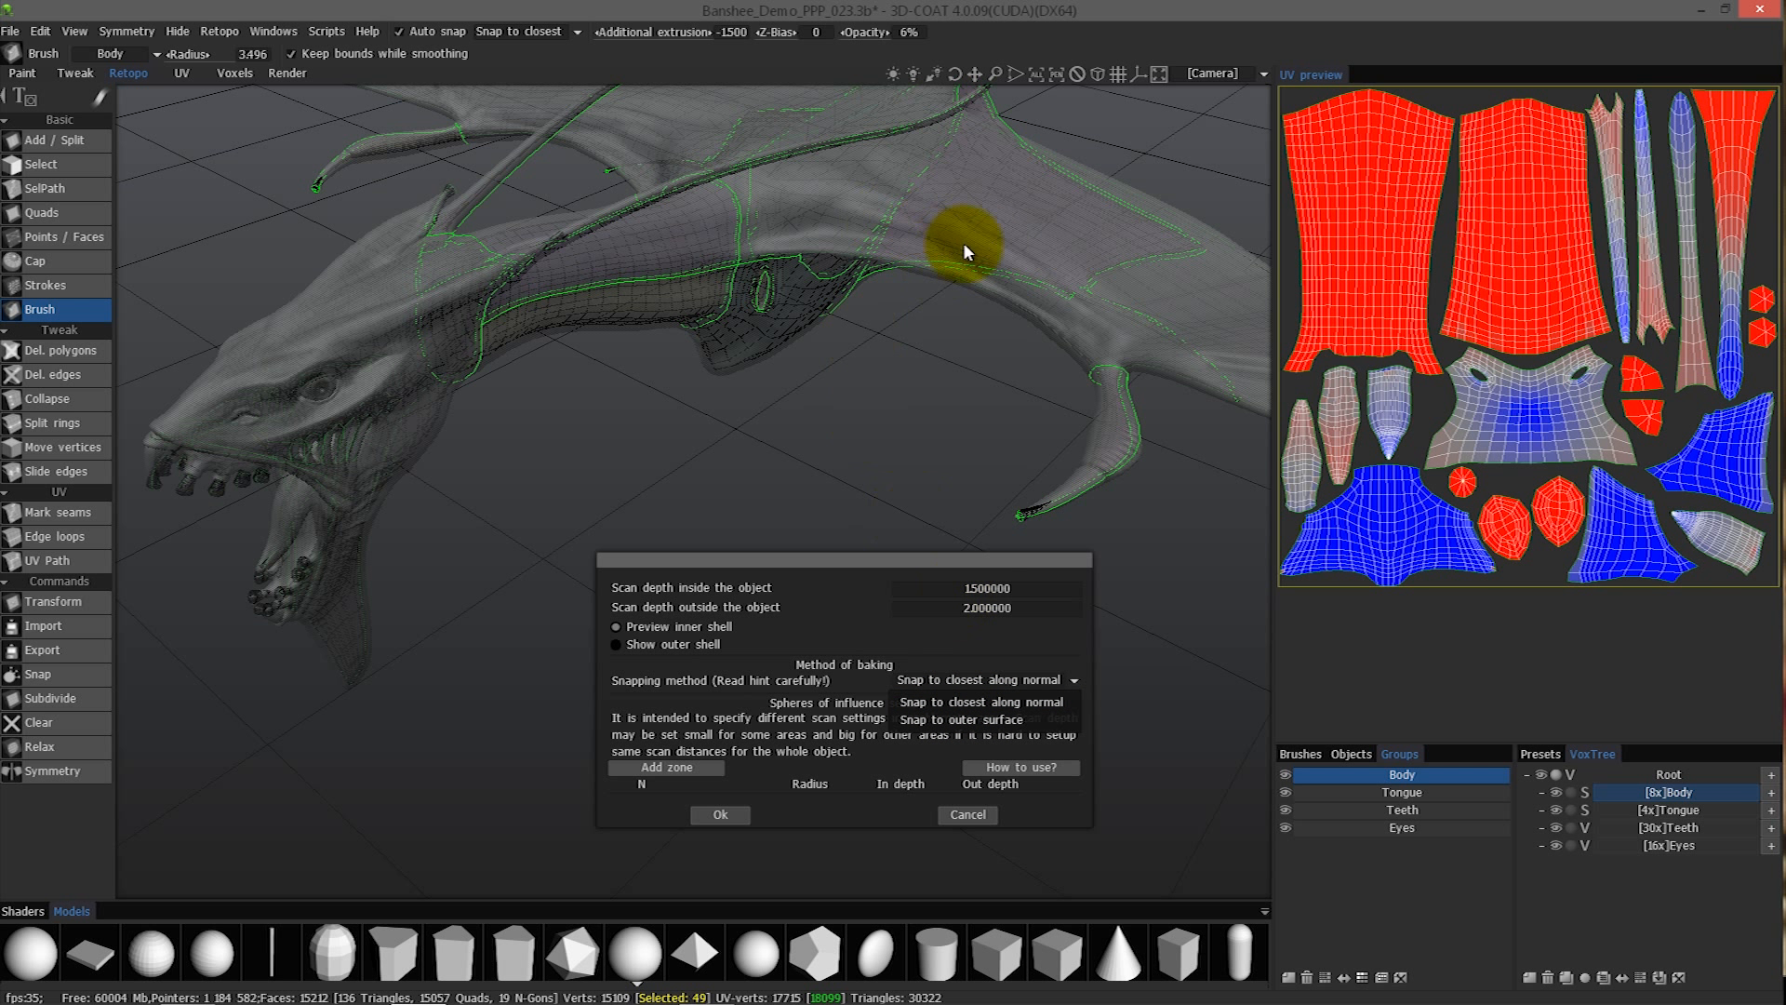
pyautogui.click(967, 680)
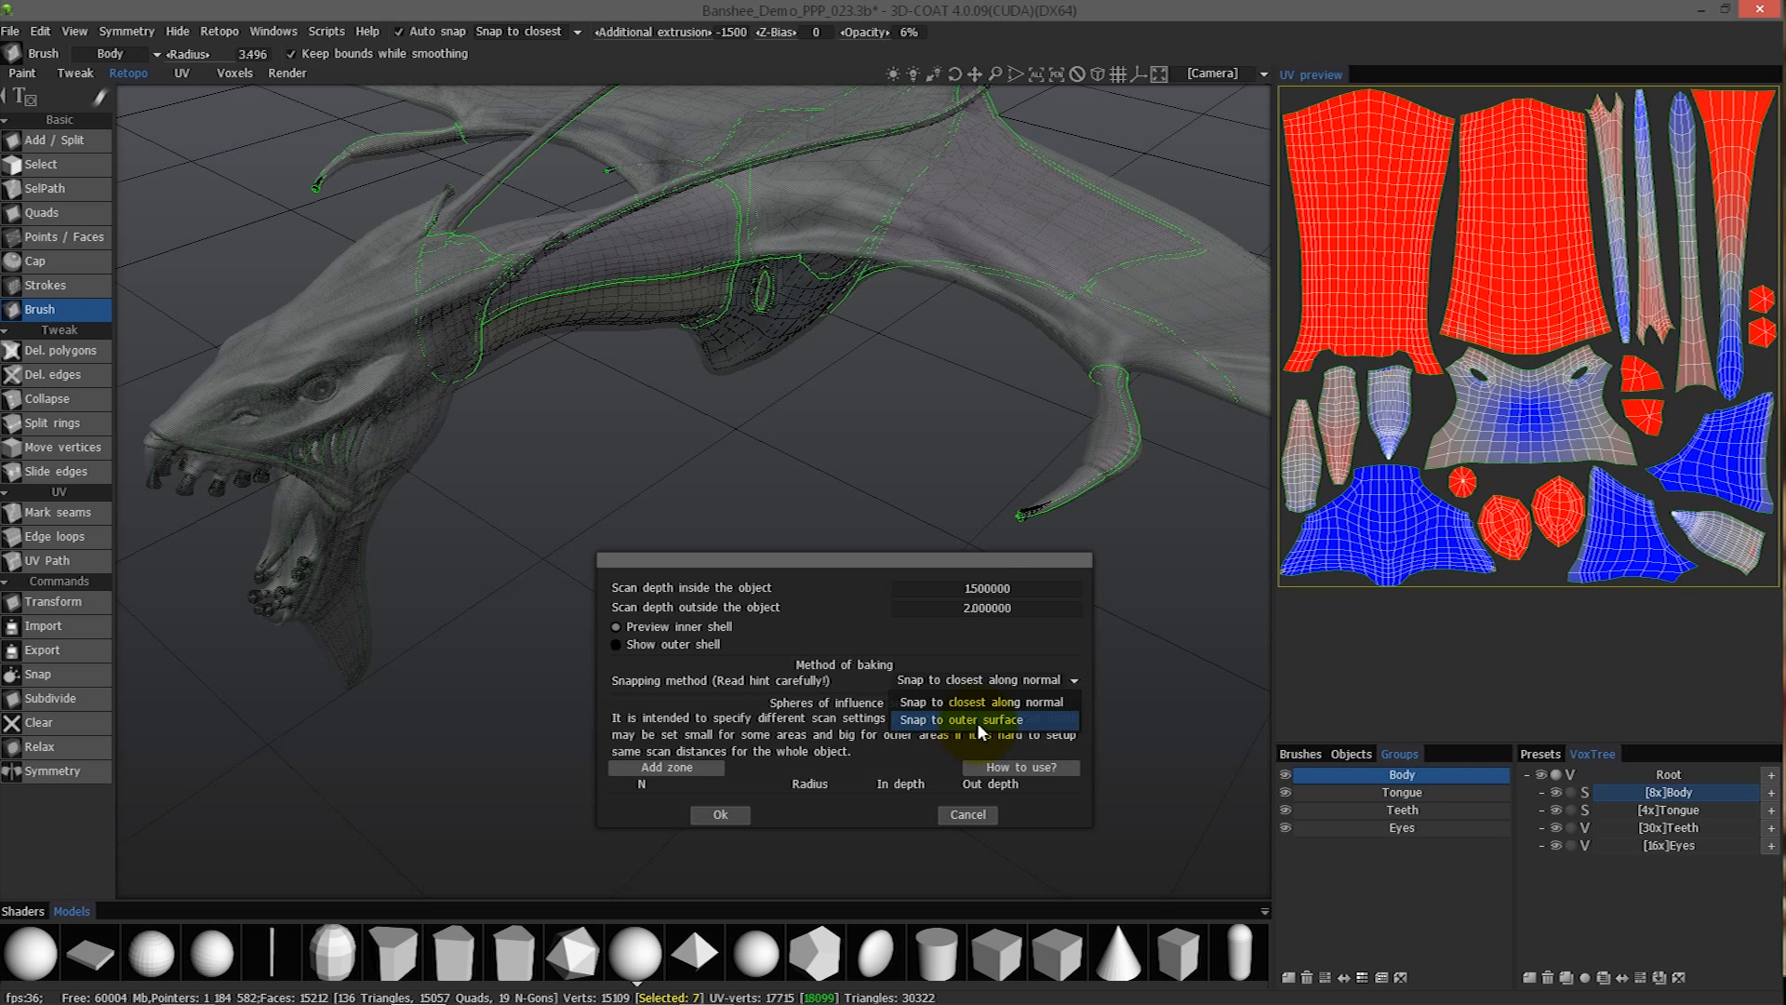
pyautogui.click(275, 461)
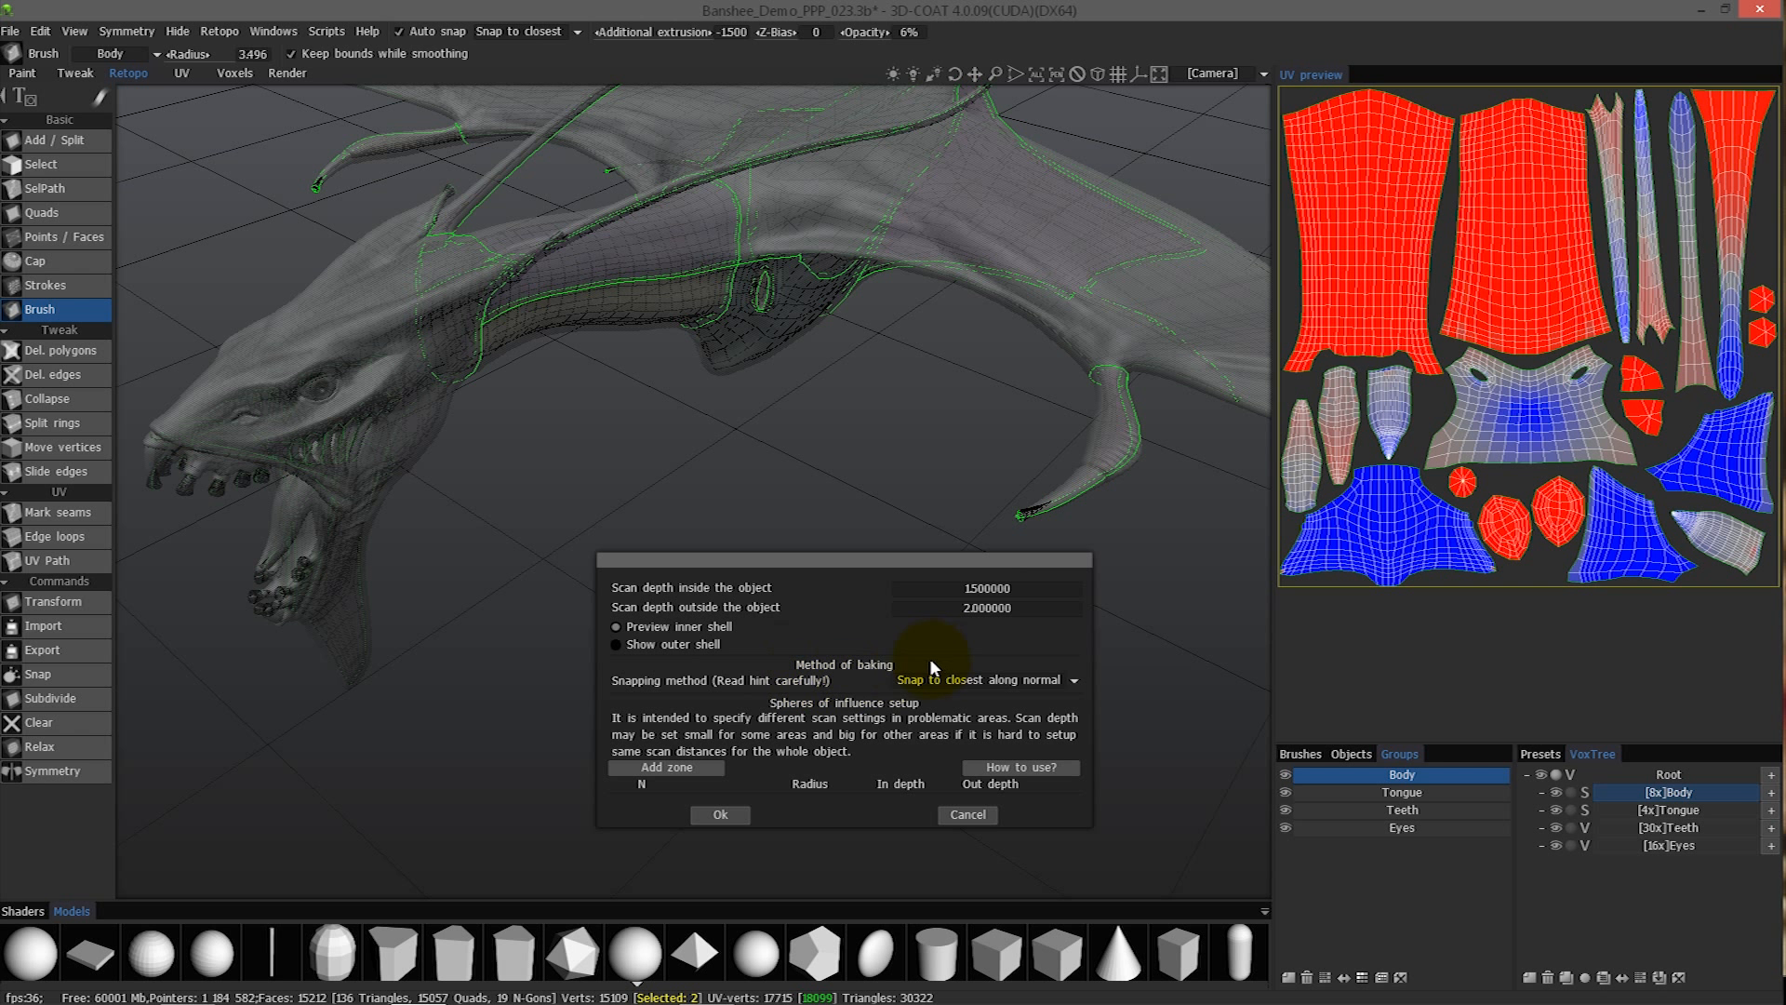
# - Set the snapping method to Snap to outer surface and accept the baking scan settings
pyautogui.click(990, 681)
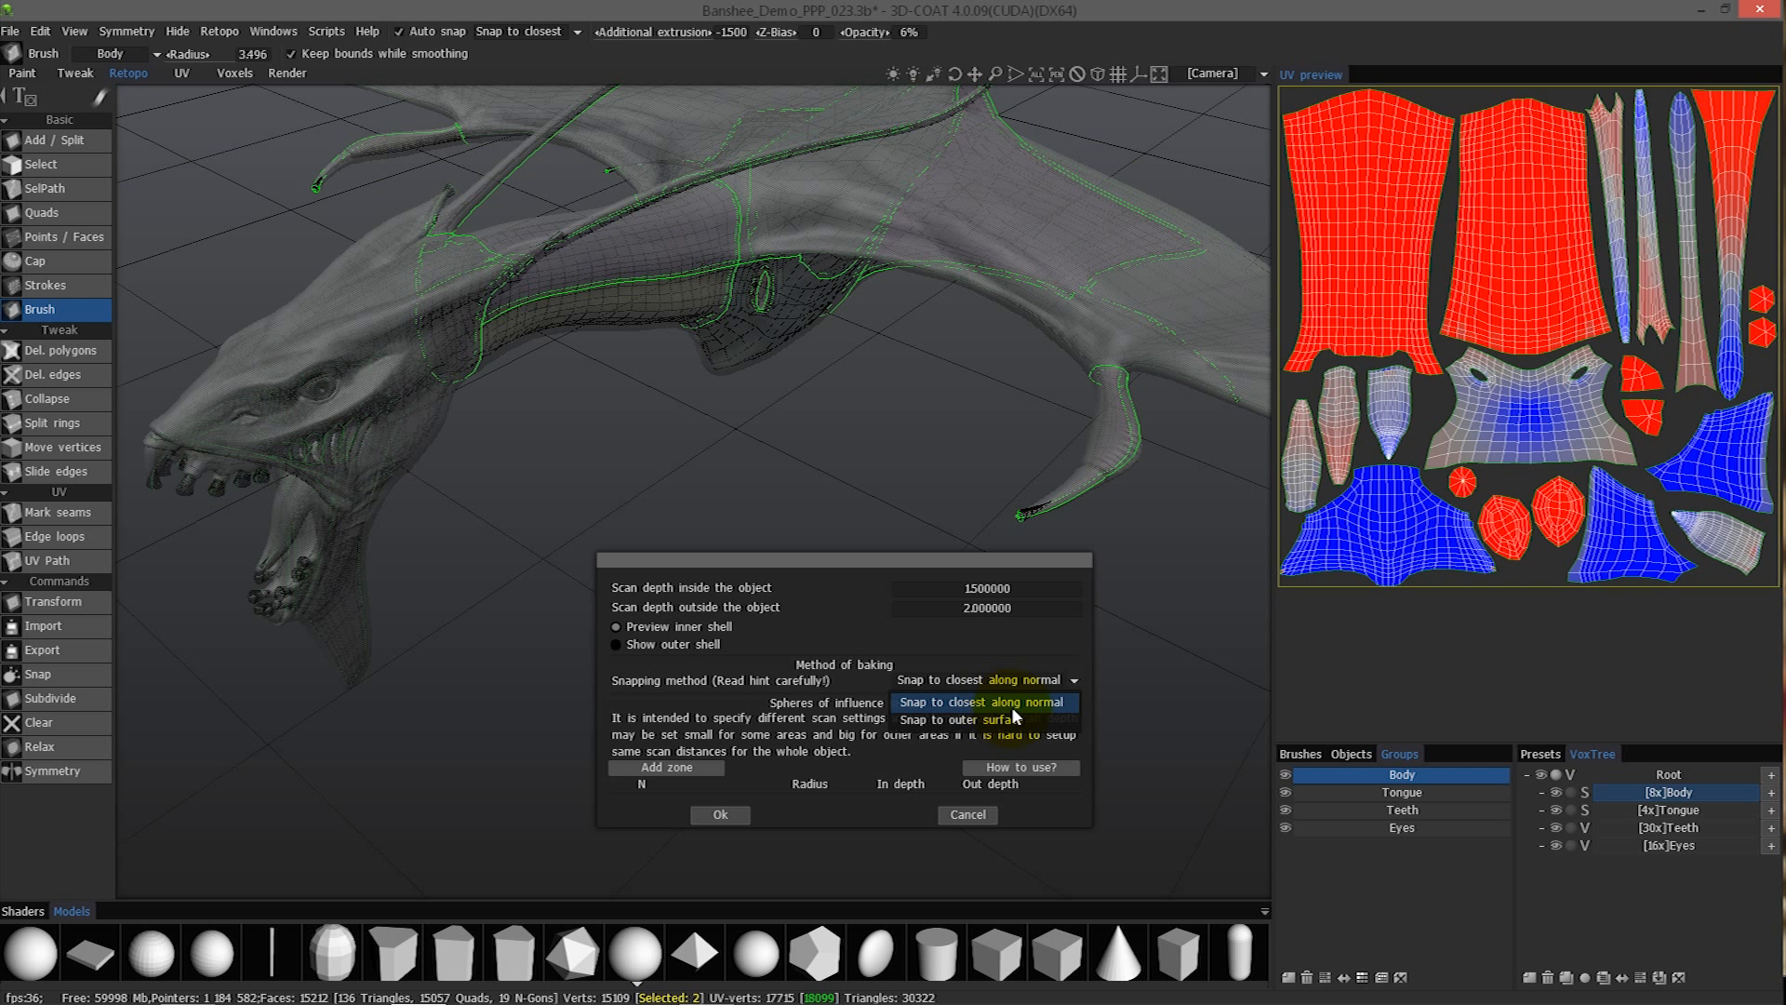
pyautogui.click(957, 721)
pyautogui.click(720, 814)
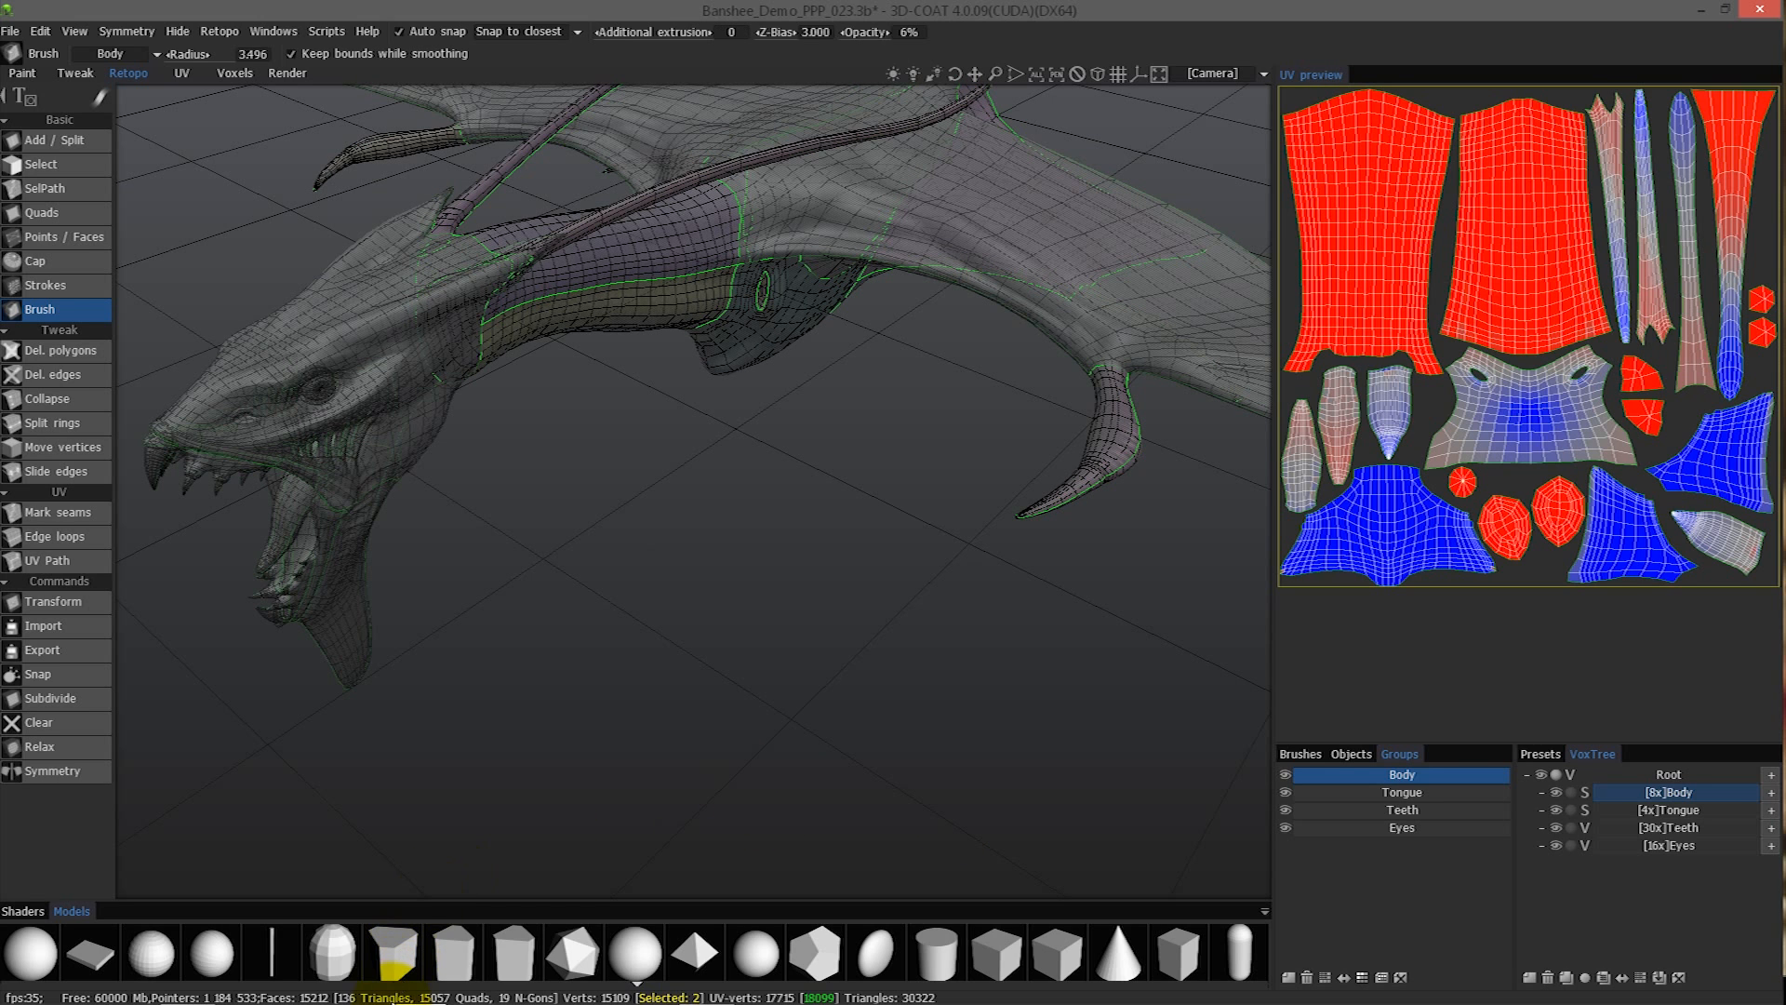
# - Switch to Firefox and open the Tutorials and New Feature Demos section of the 3D-Coat community forum
pyautogui.click(180, 984)
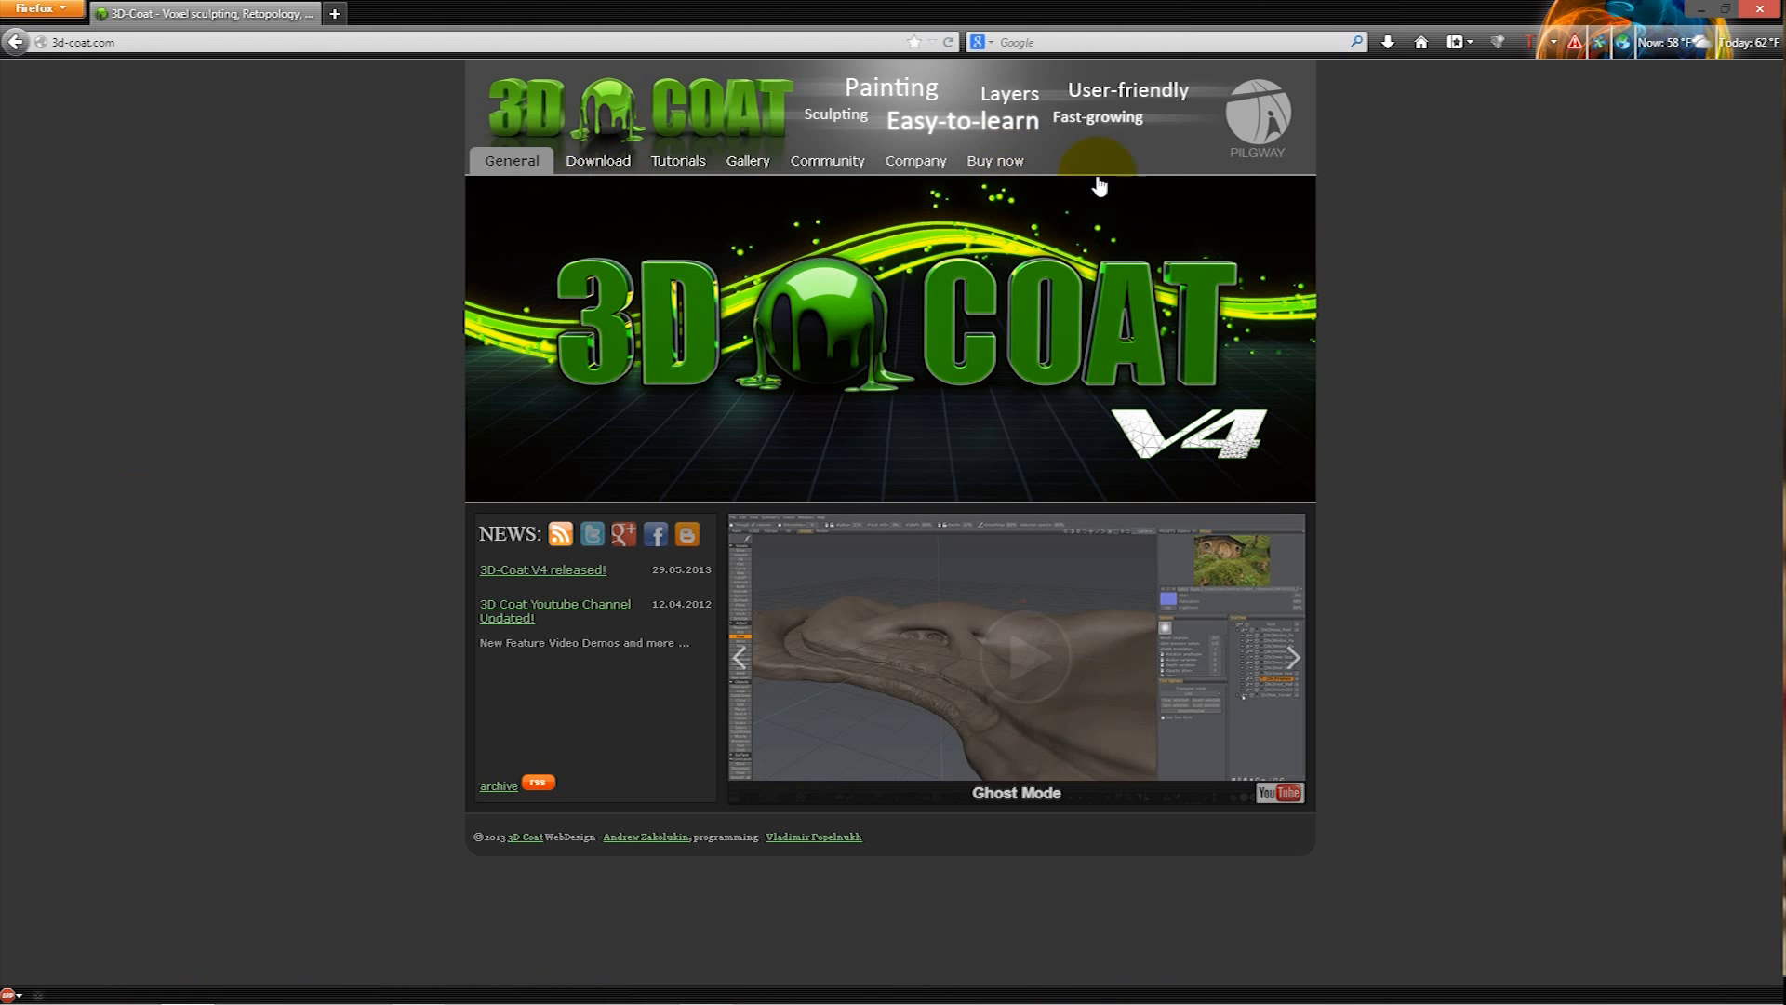
pyautogui.moveTo(825, 164)
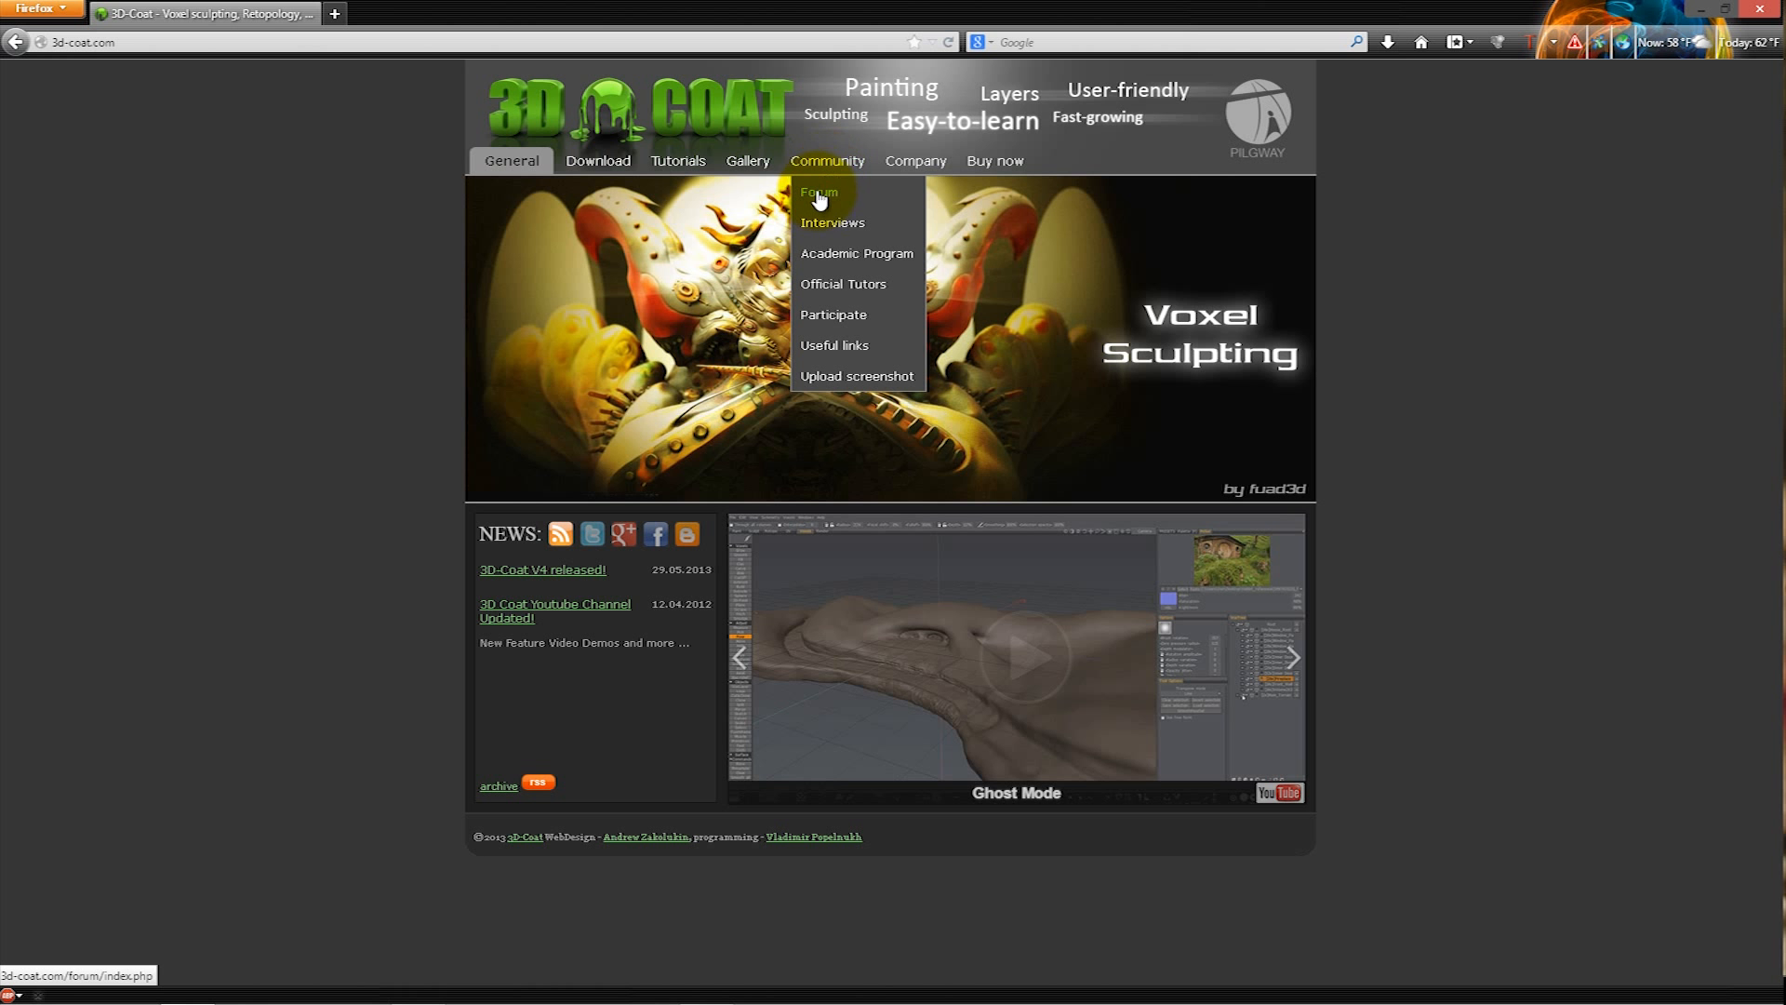
pyautogui.click(819, 197)
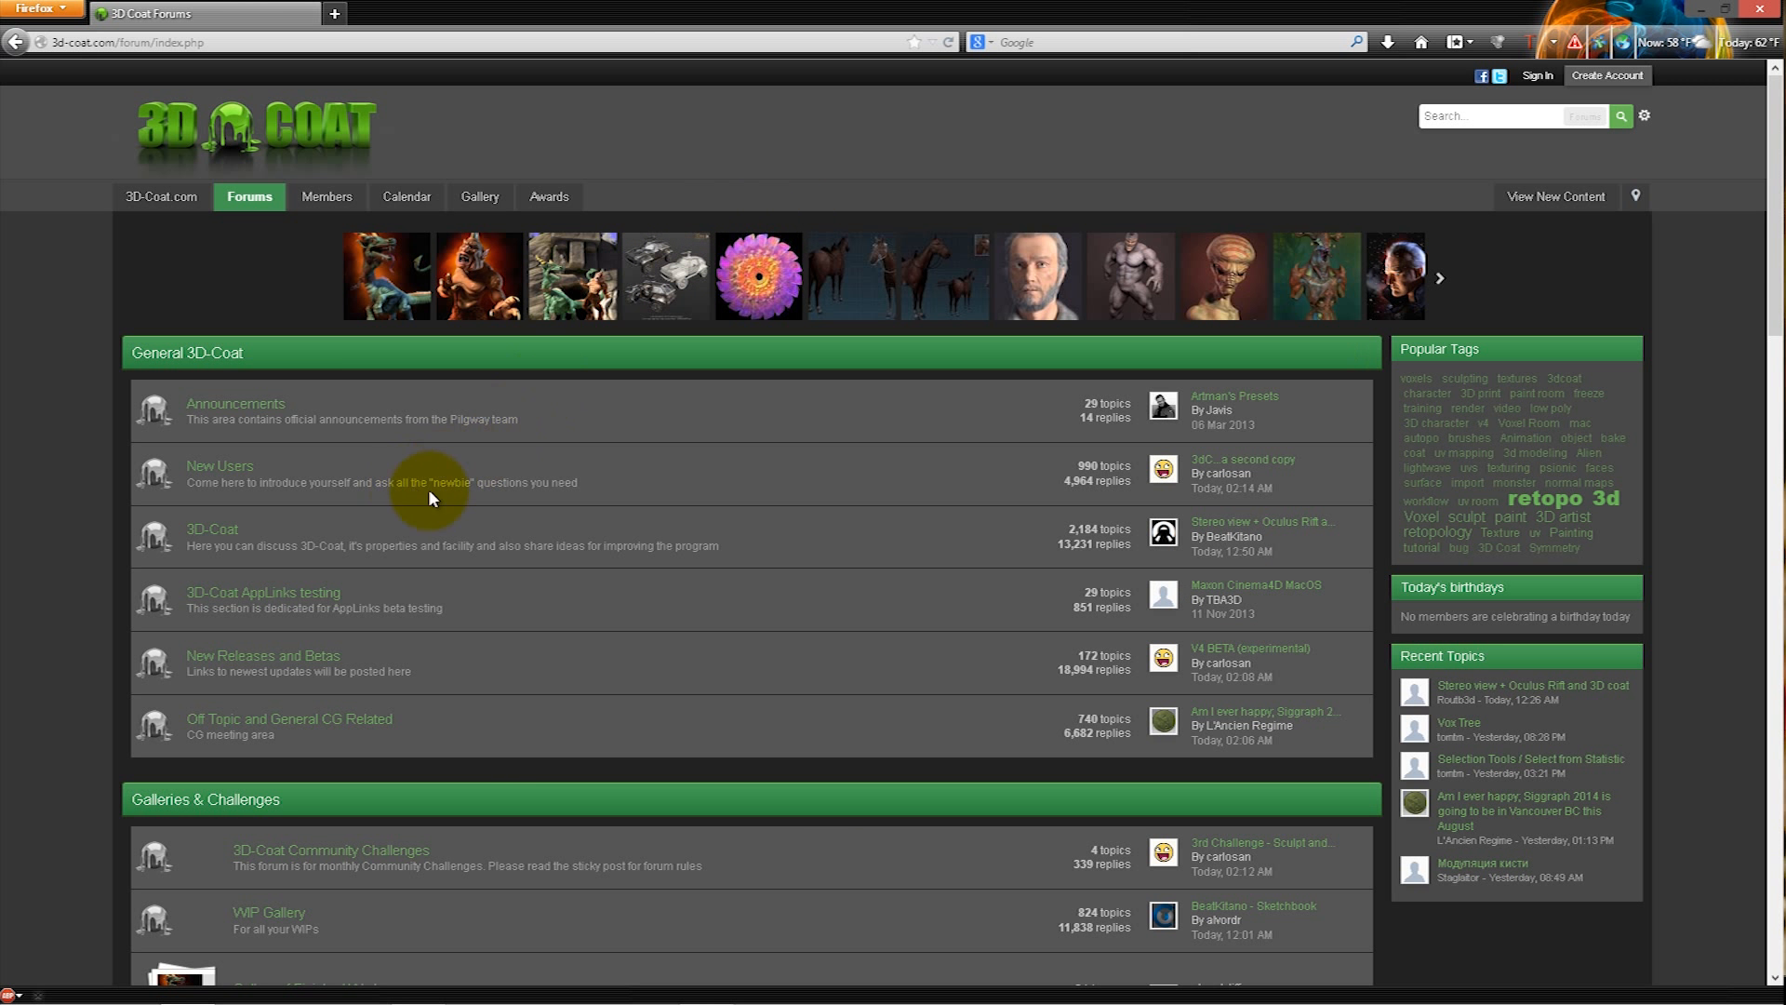
pyautogui.middleClick(423, 486)
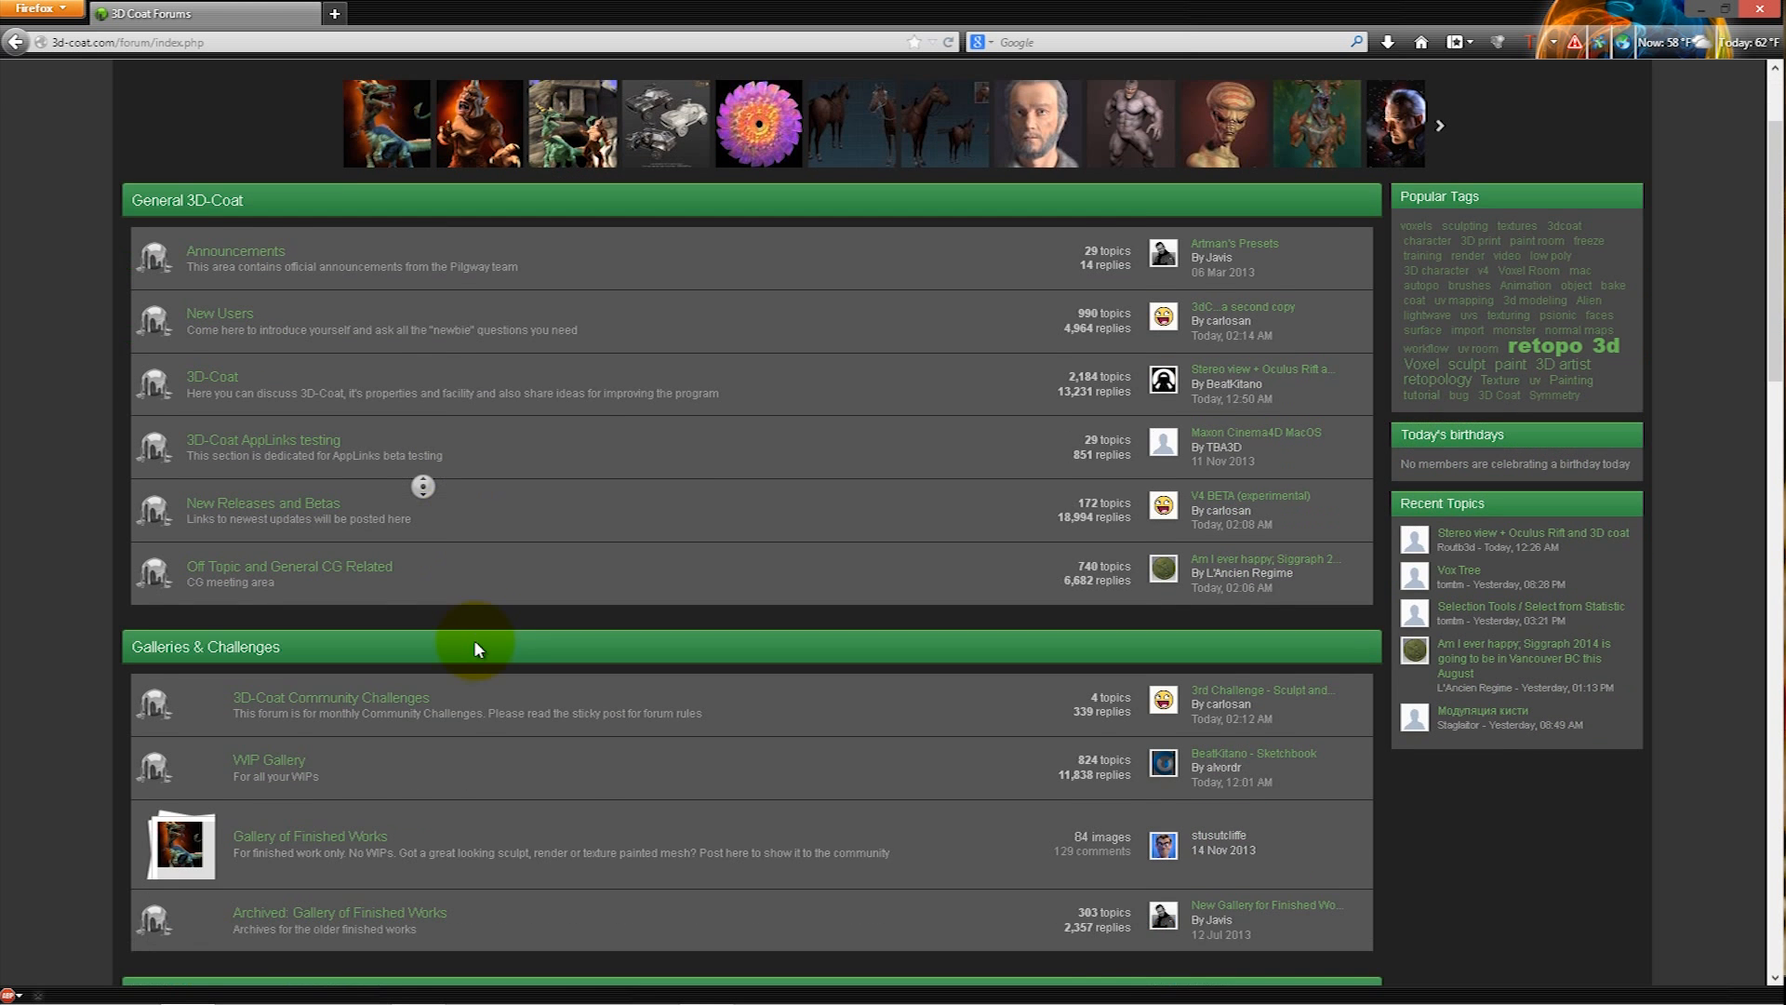
pyautogui.middleClick(472, 533)
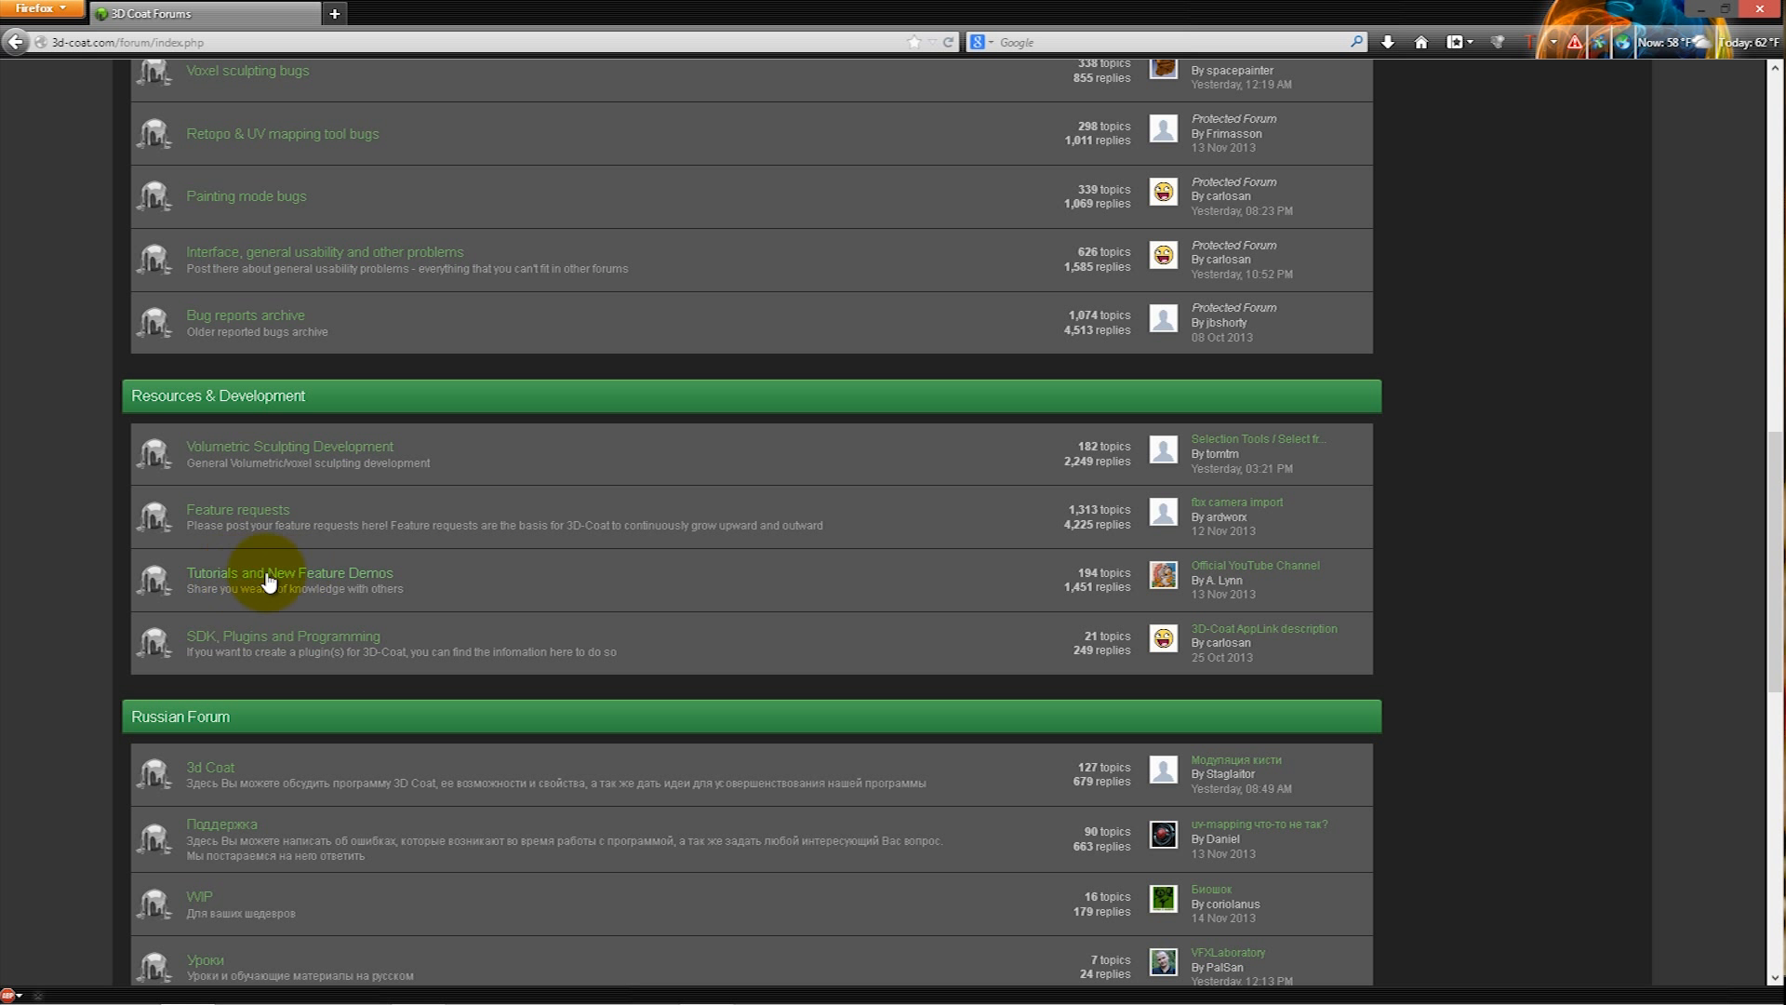
pyautogui.click(320, 580)
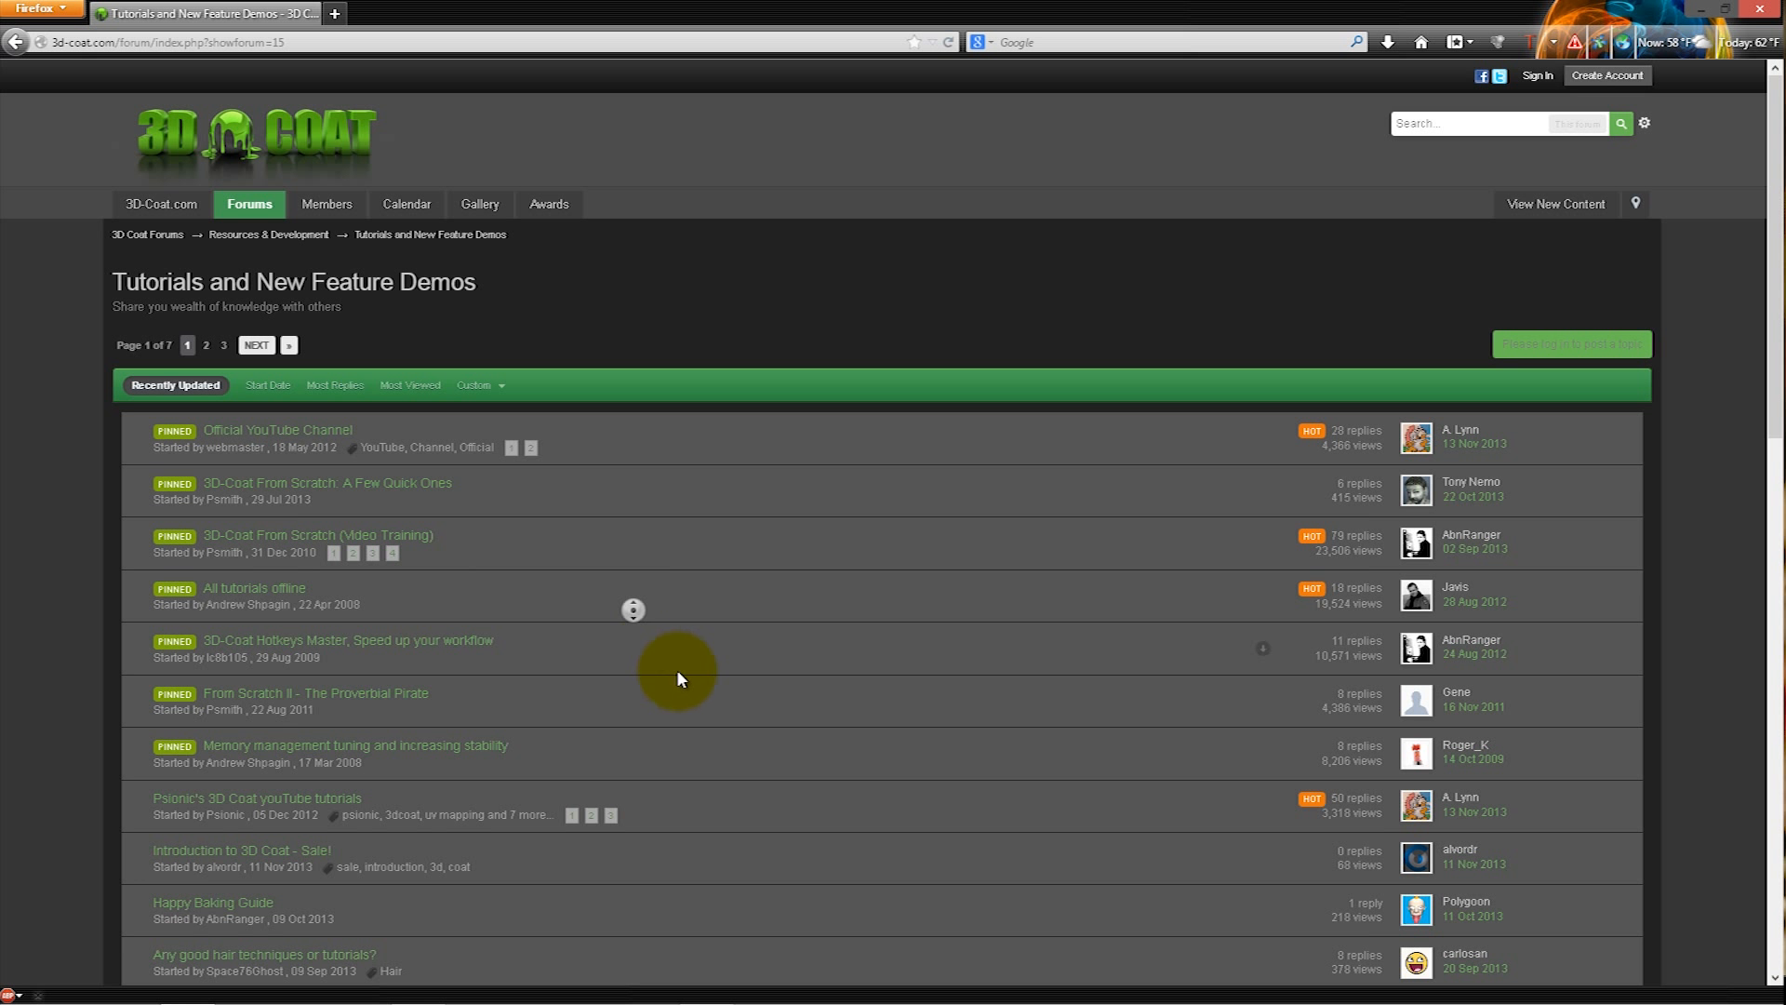
# - Open the Happy Baking Guide topic and the baking guide PDF linked in its first post
pyautogui.scroll(-3, 675, 668)
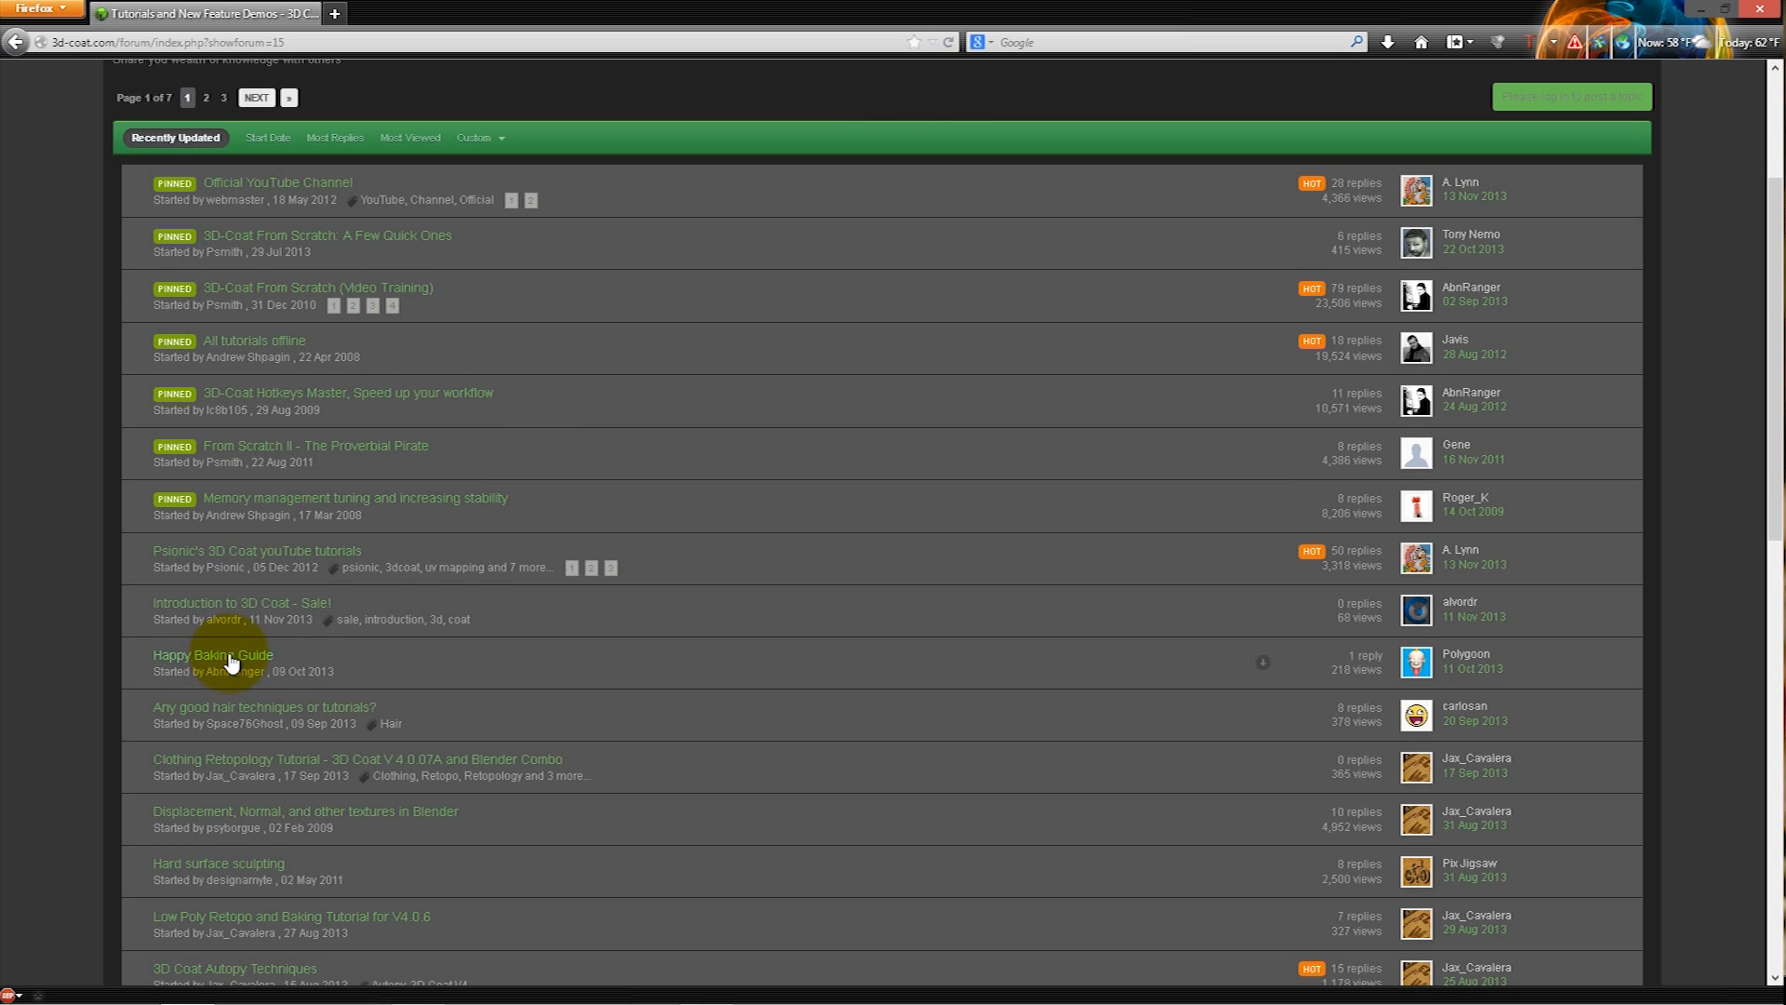
pyautogui.click(216, 657)
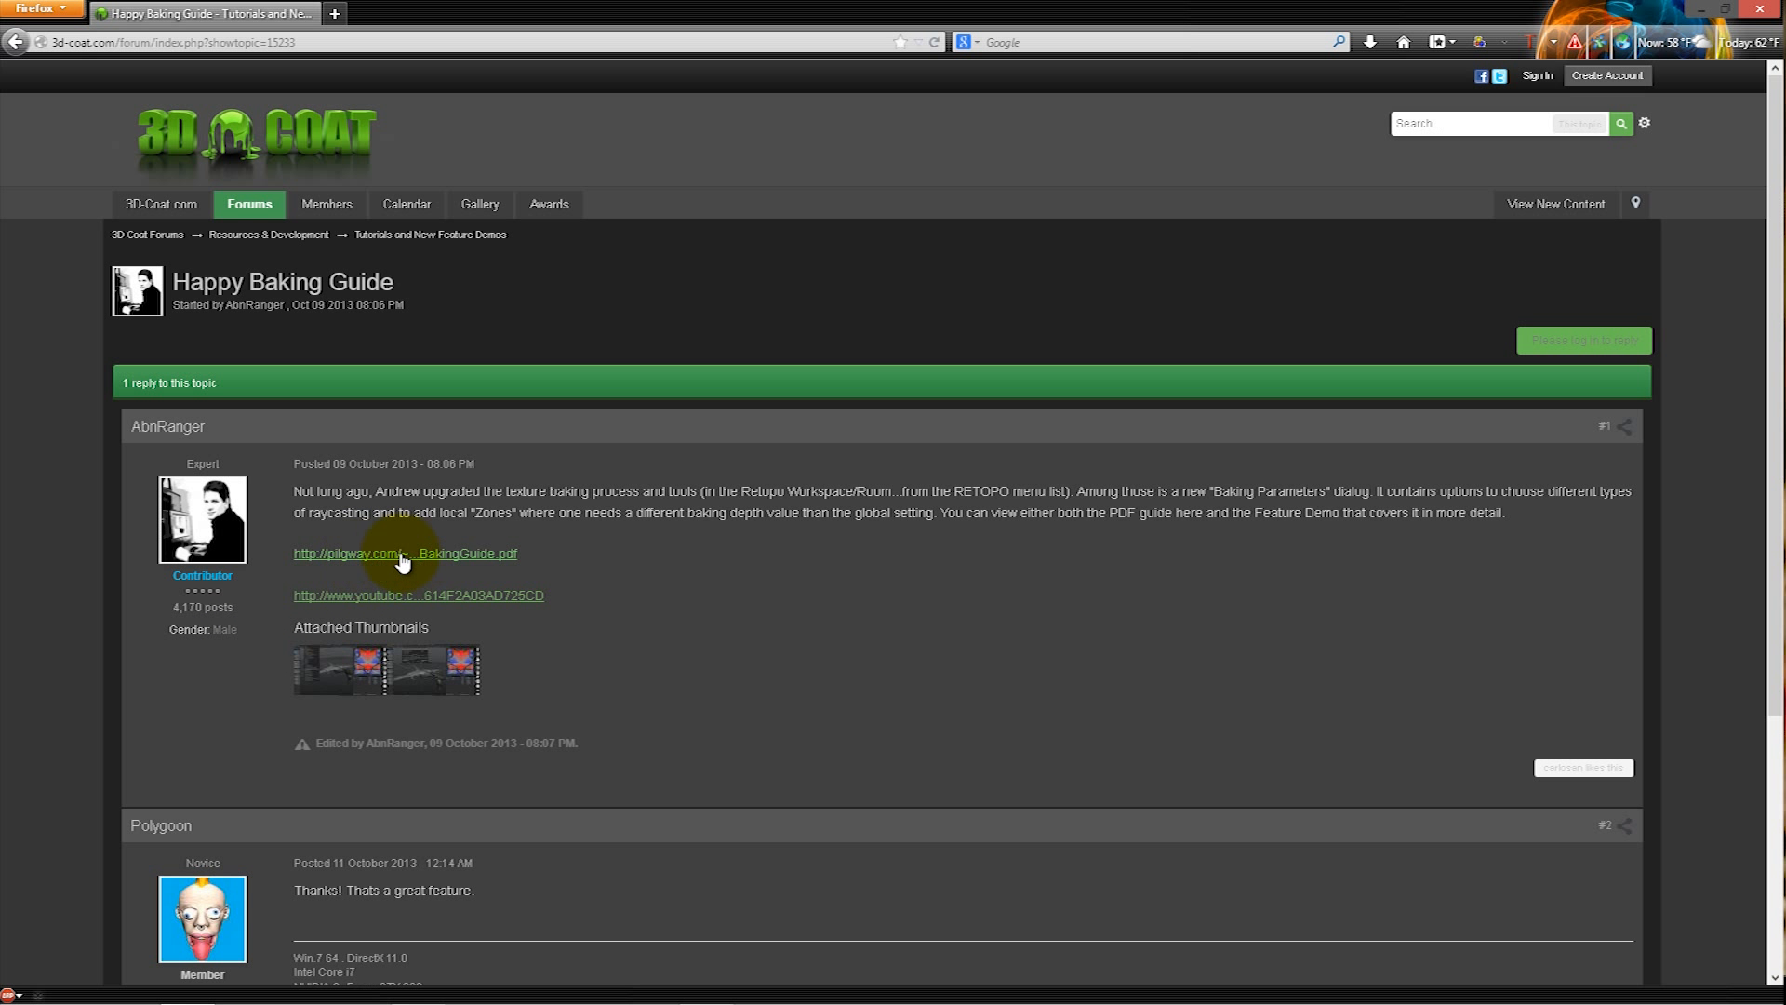
pyautogui.click(379, 555)
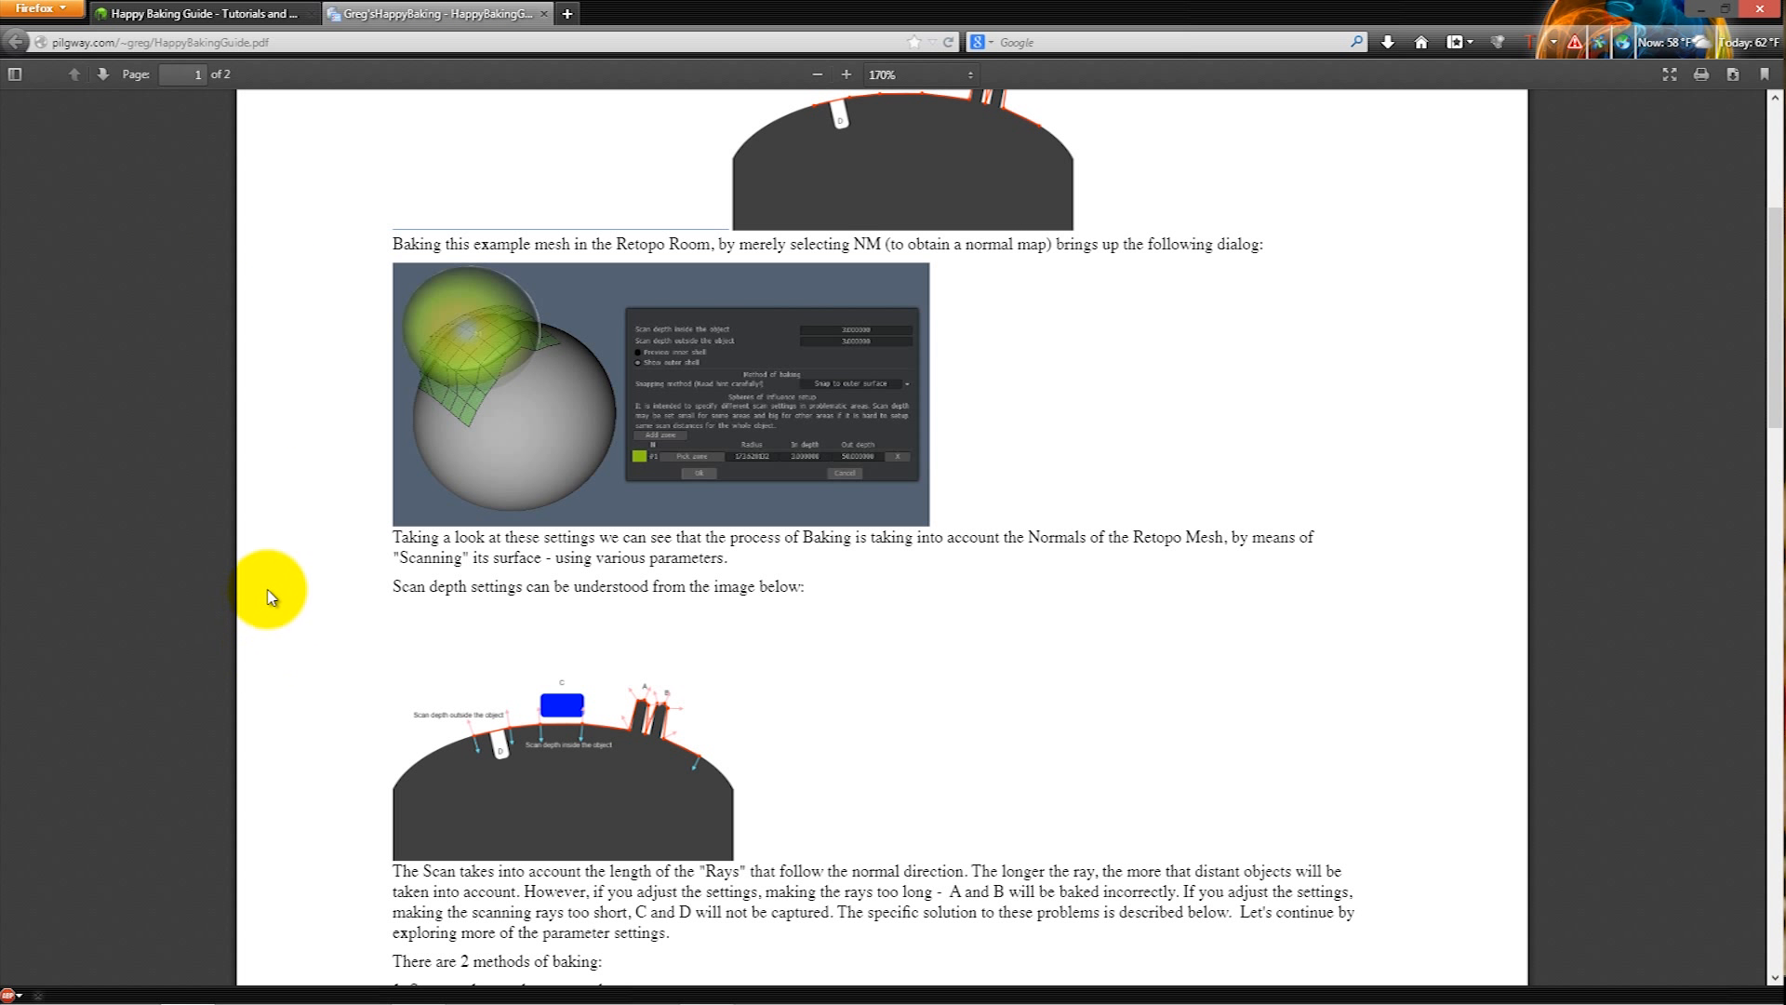
# - Read through the Happy baking guide, covering the example mesh, the scan depth diagrams and the additional baking tips
pyautogui.scroll(5, 251, 546)
pyautogui.middleClick(206, 490)
pyautogui.middleClick(215, 510)
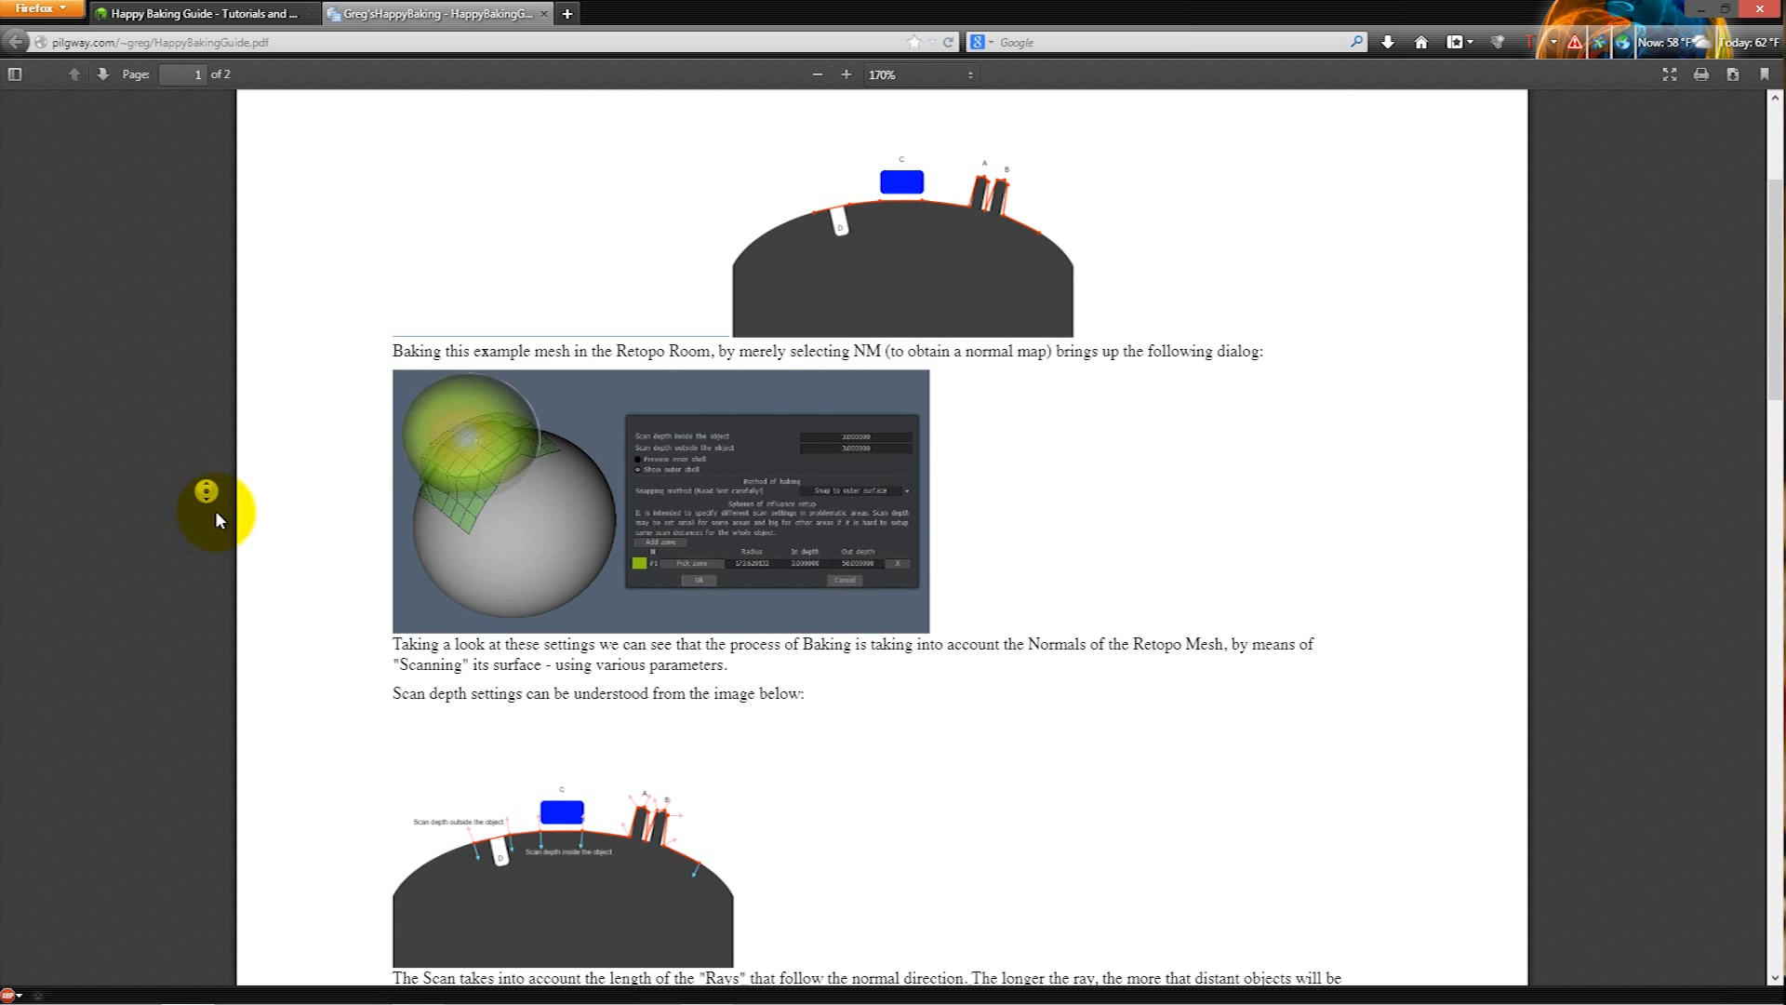
pyautogui.middleClick(231, 527)
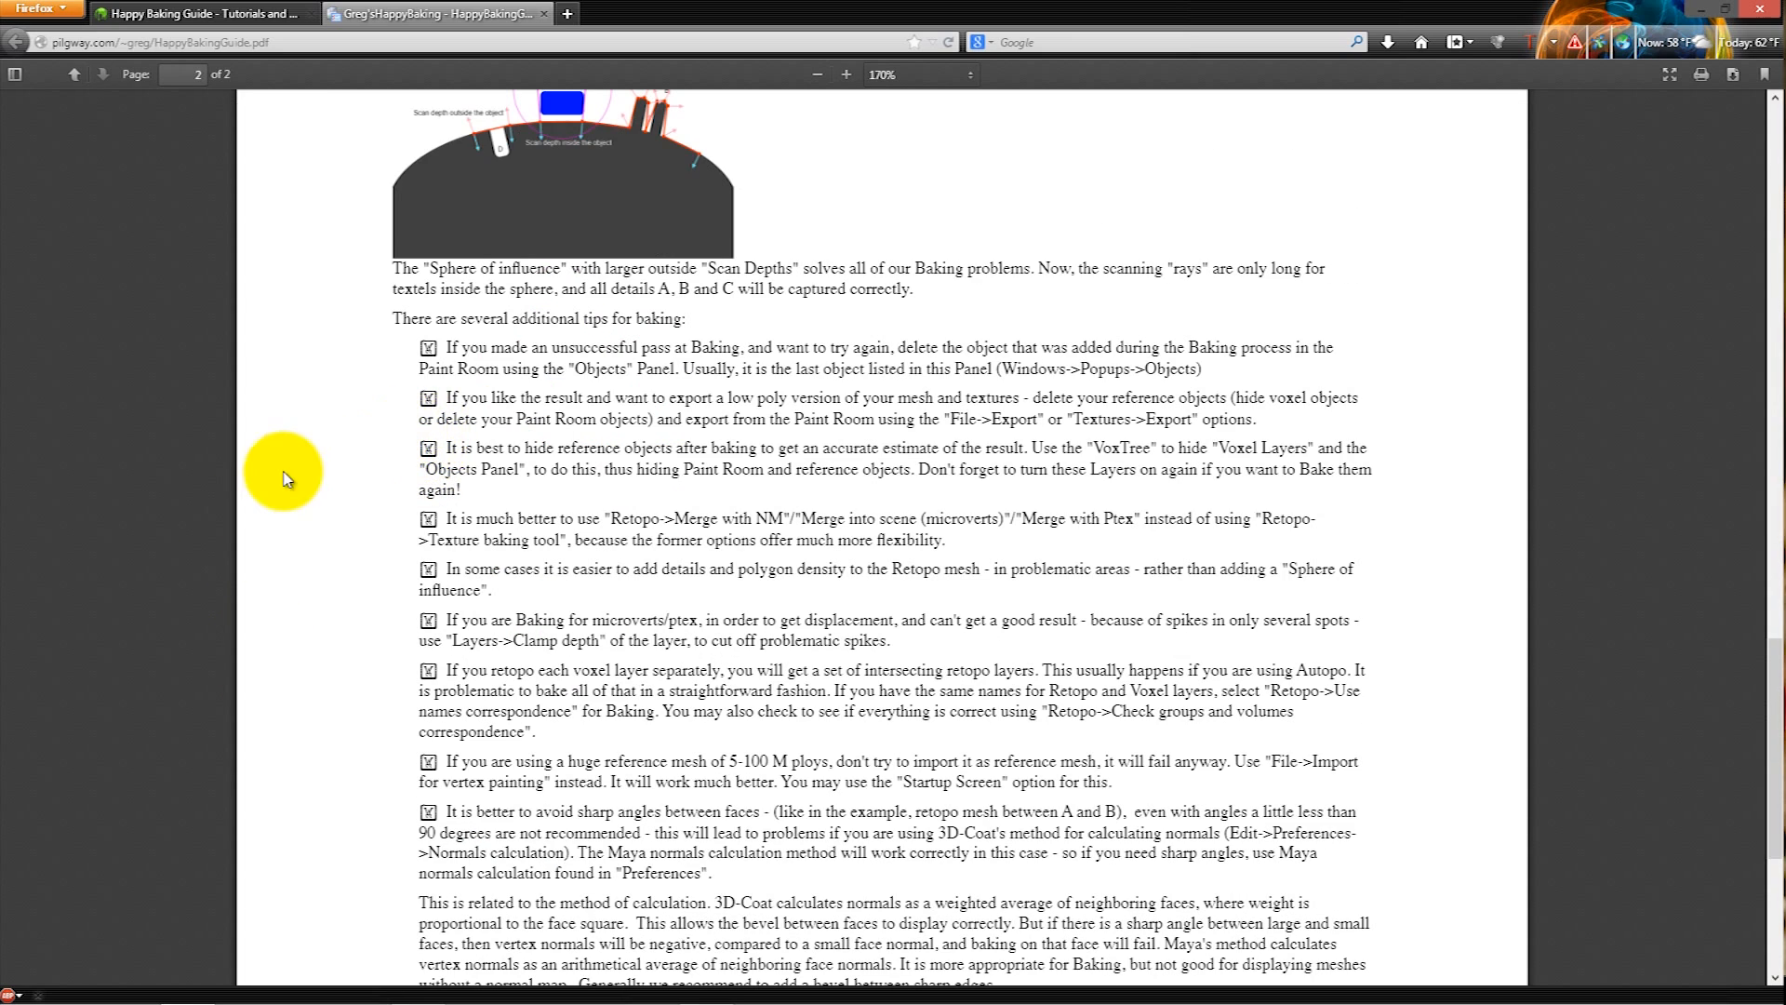
pyautogui.middleClick(630, 186)
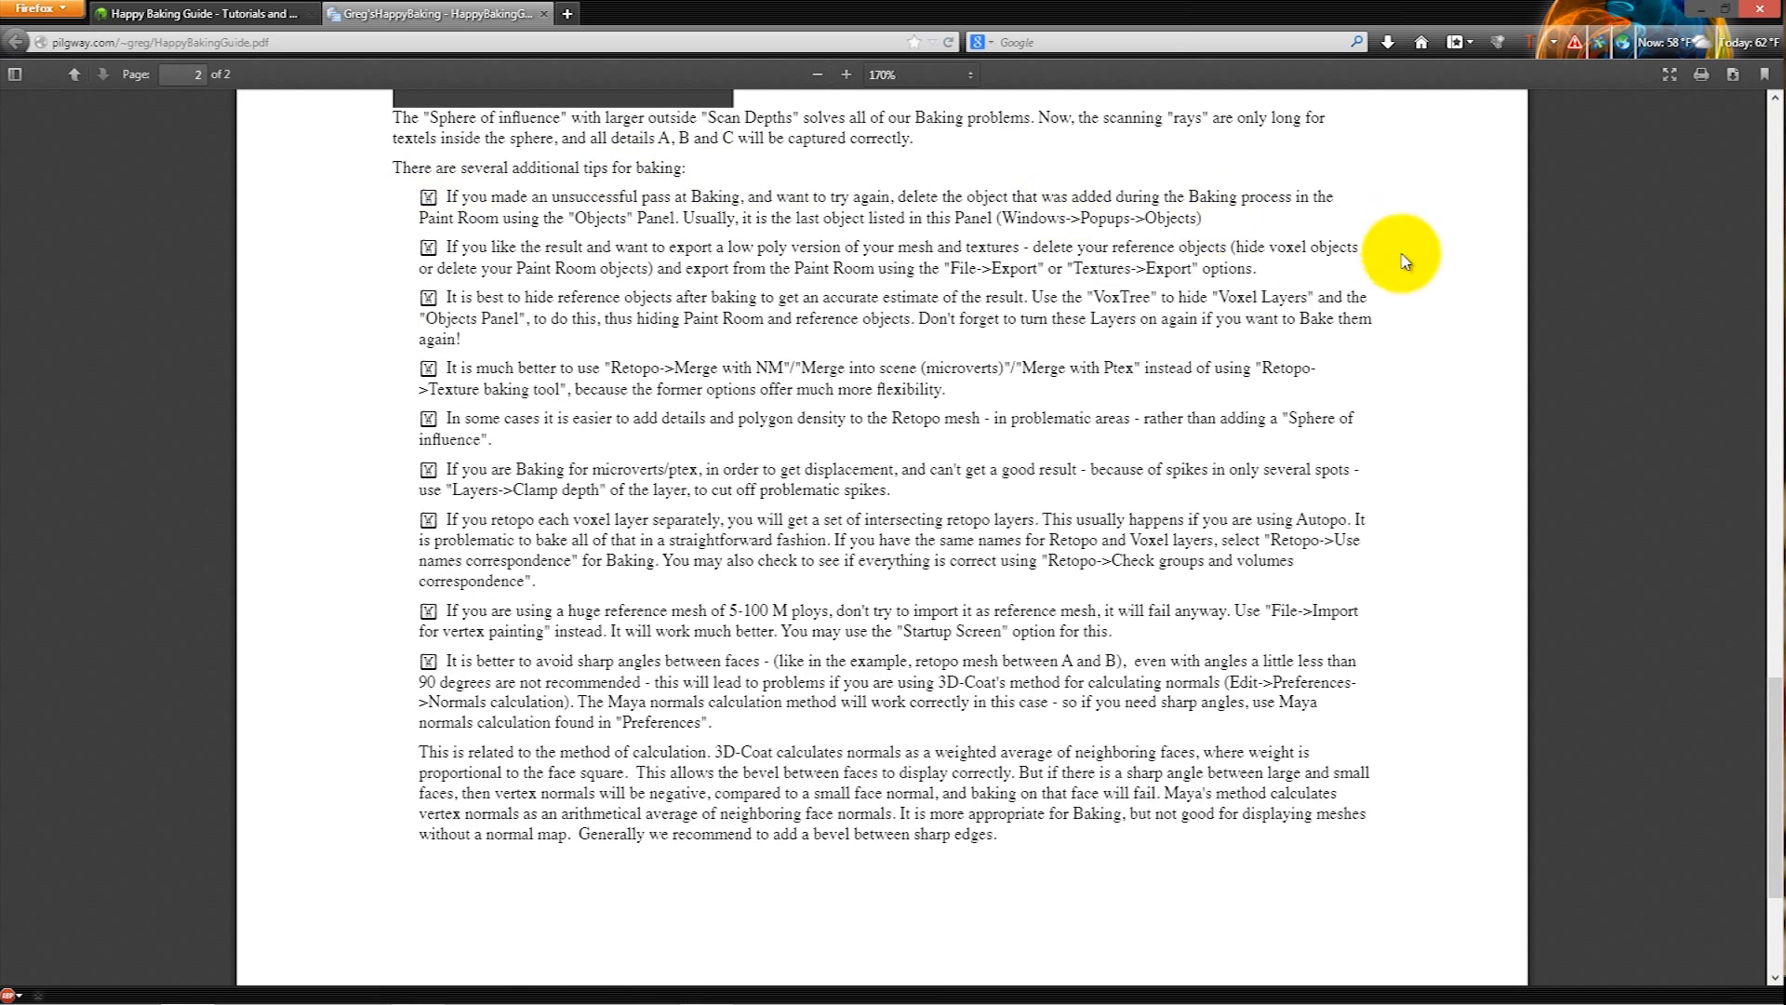
pyautogui.middleClick(225, 823)
pyautogui.middleClick(351, 93)
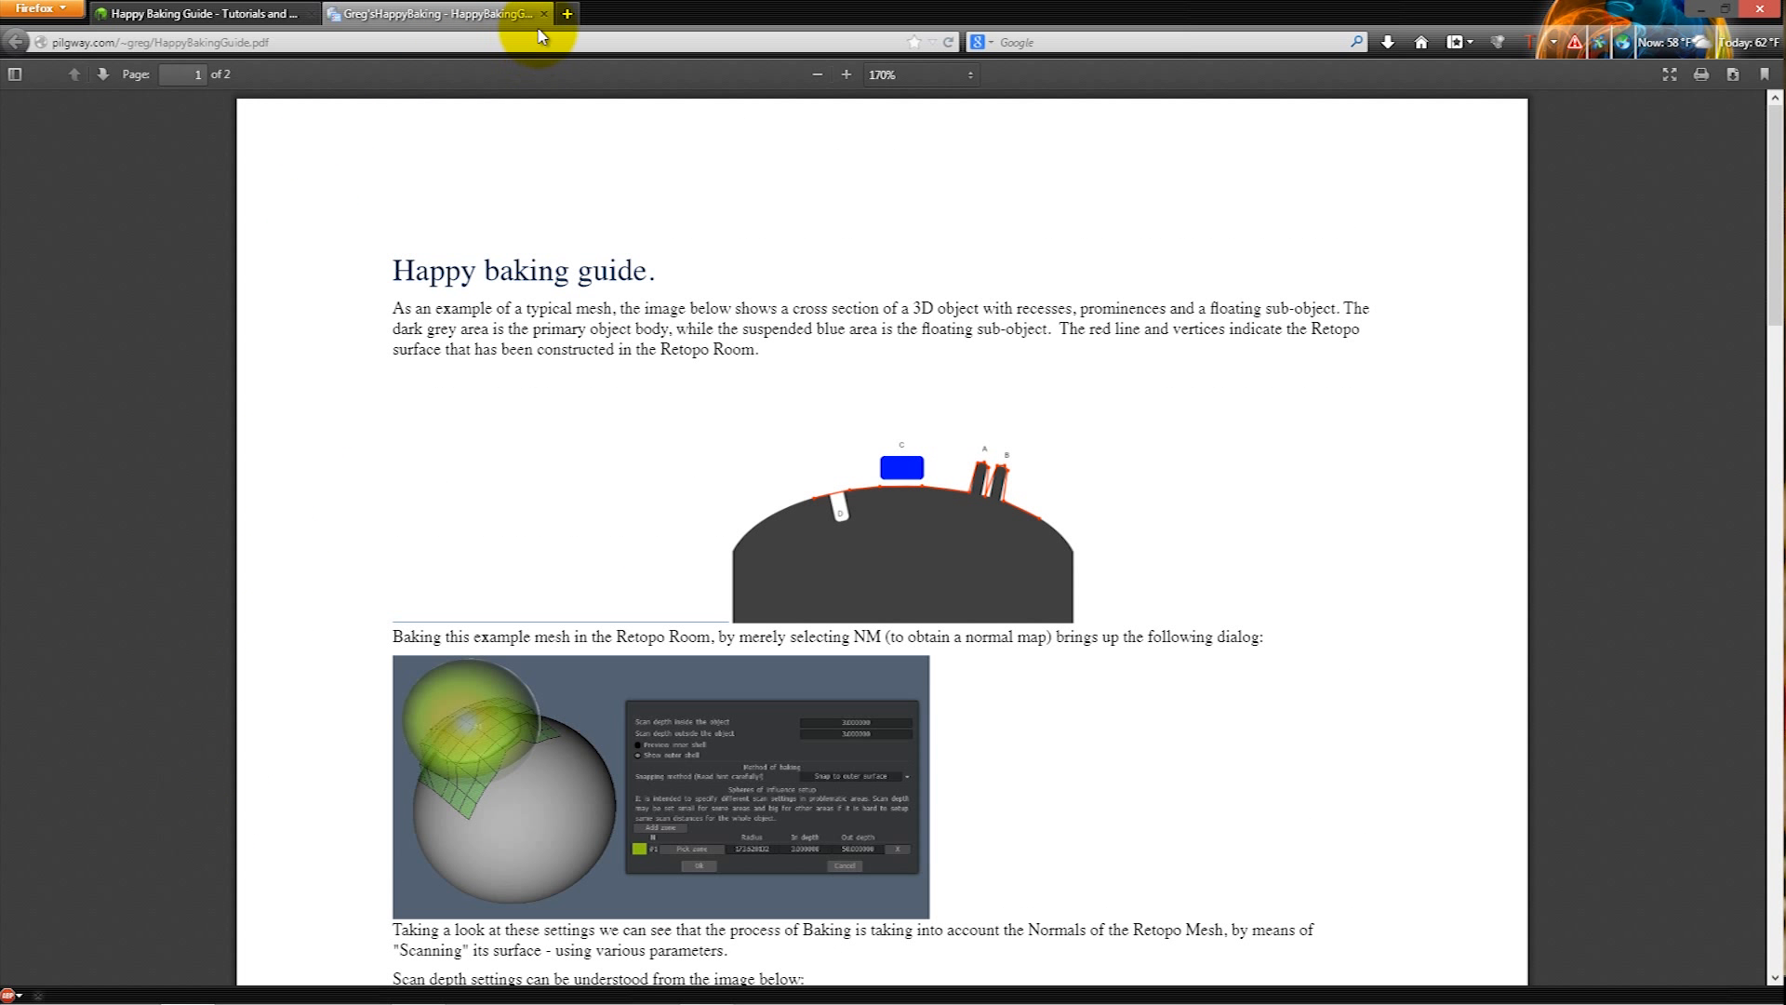
# - Switch back to 3D-Coat and set the baking scan depth to 1.5 inside and 1.25 outside the object
pyautogui.click(421, 988)
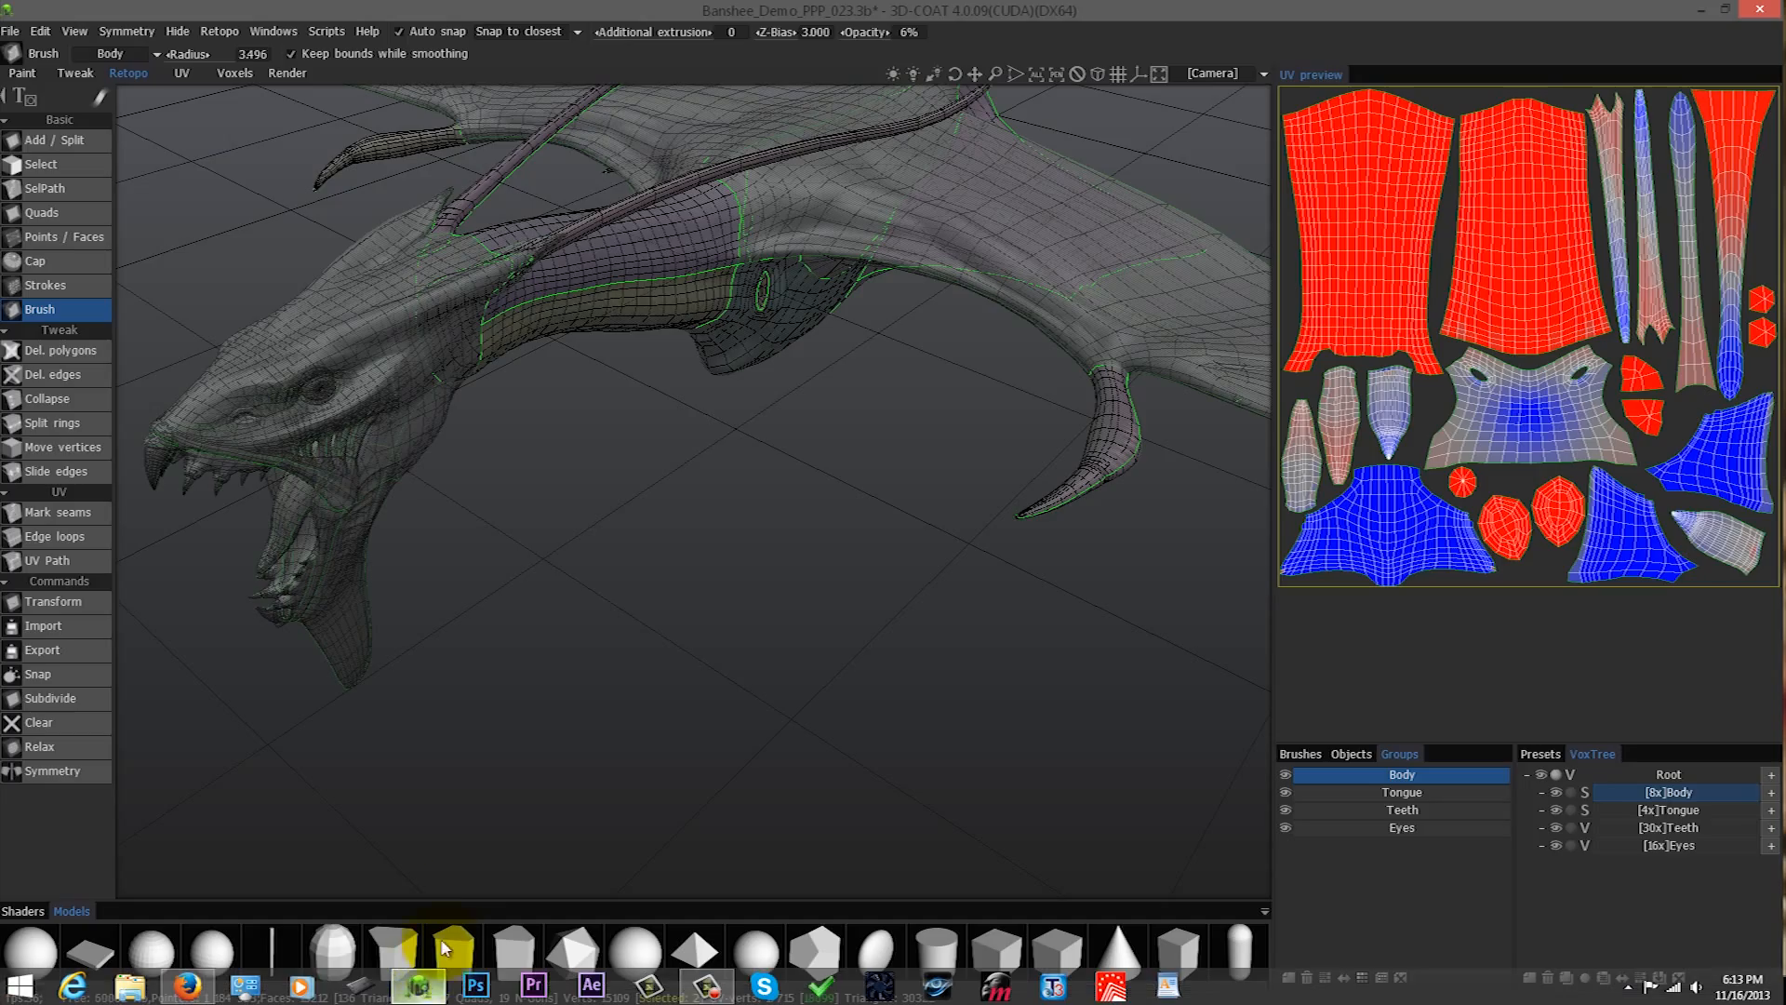
pyautogui.moveTo(614, 480); pyautogui.dragTo(921, 558)
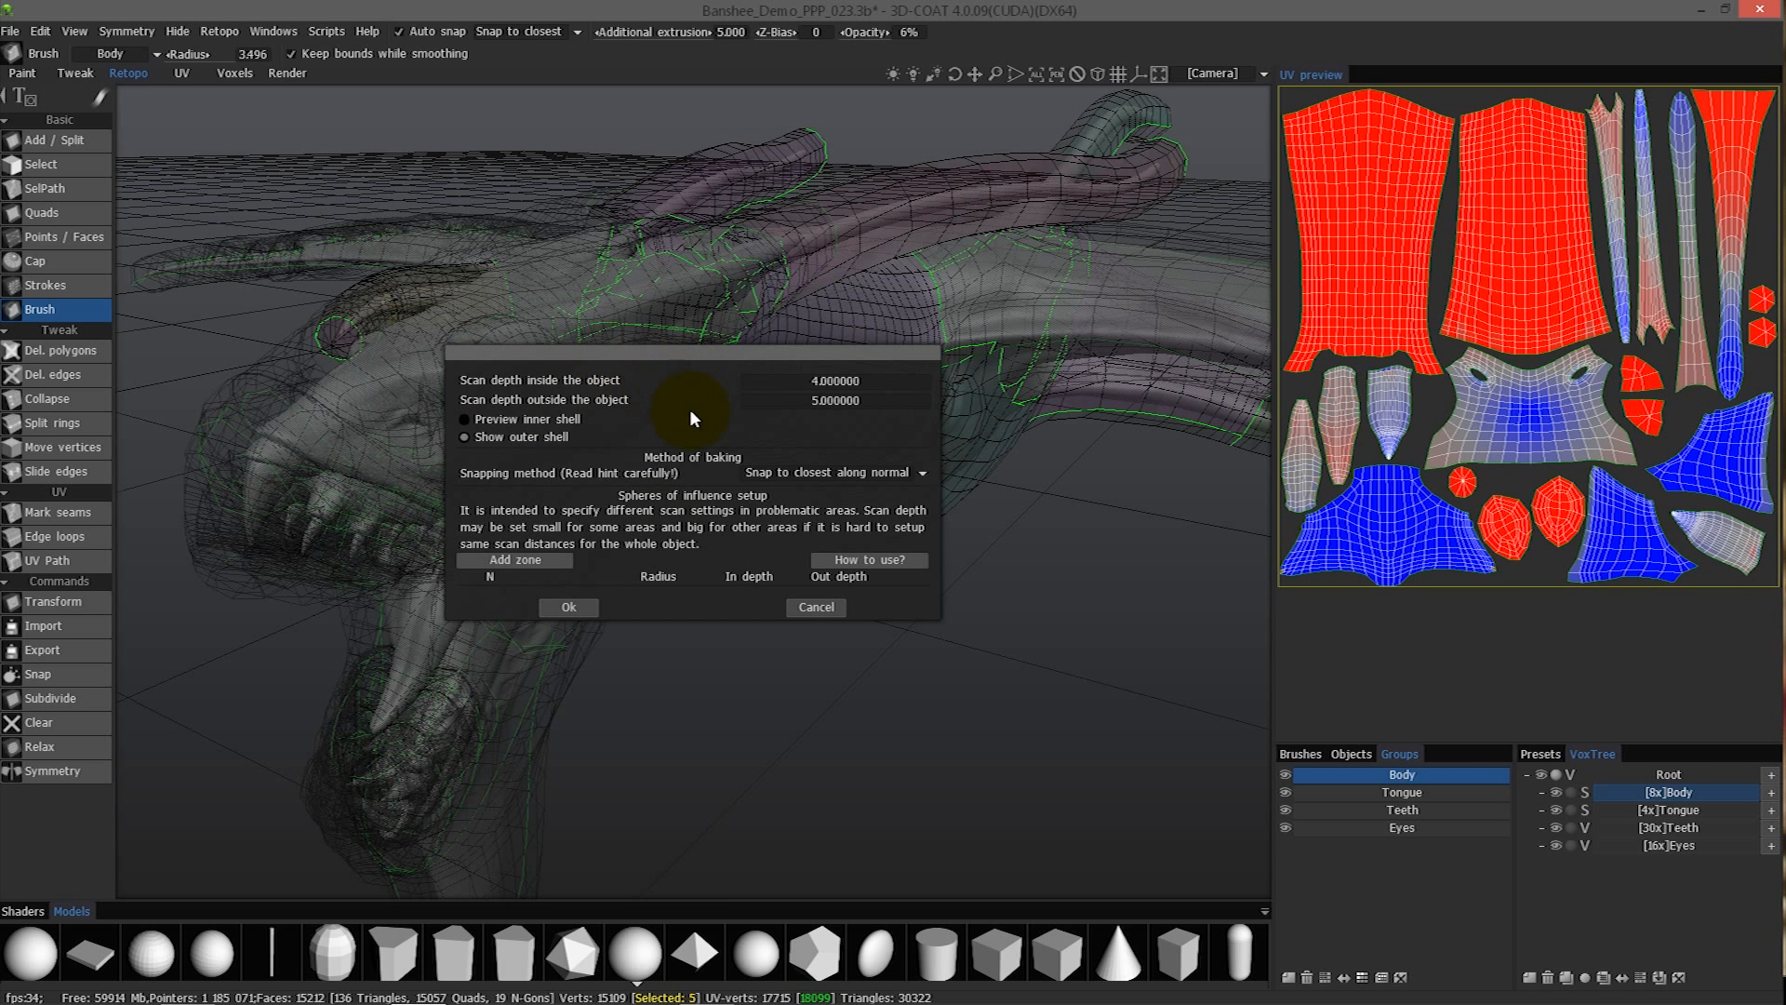
pyautogui.moveTo(694, 354); pyautogui.dragTo(877, 504)
pyautogui.click(1016, 530)
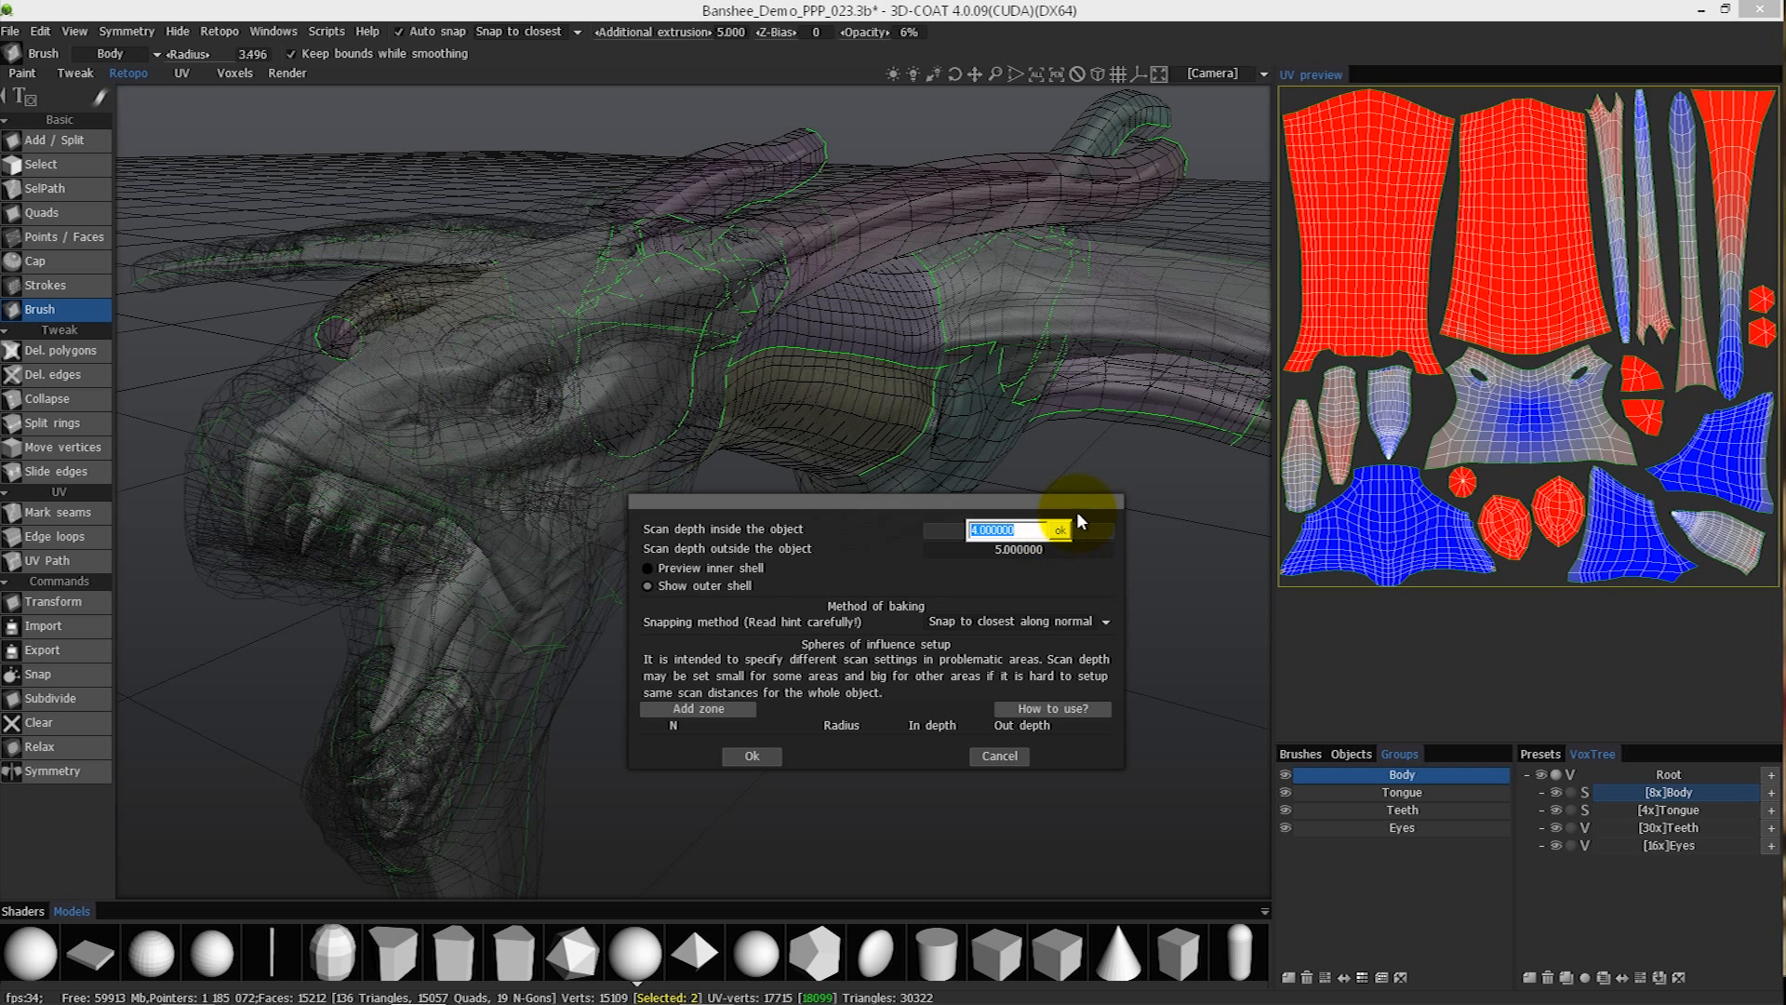
pyautogui.write('1.5')
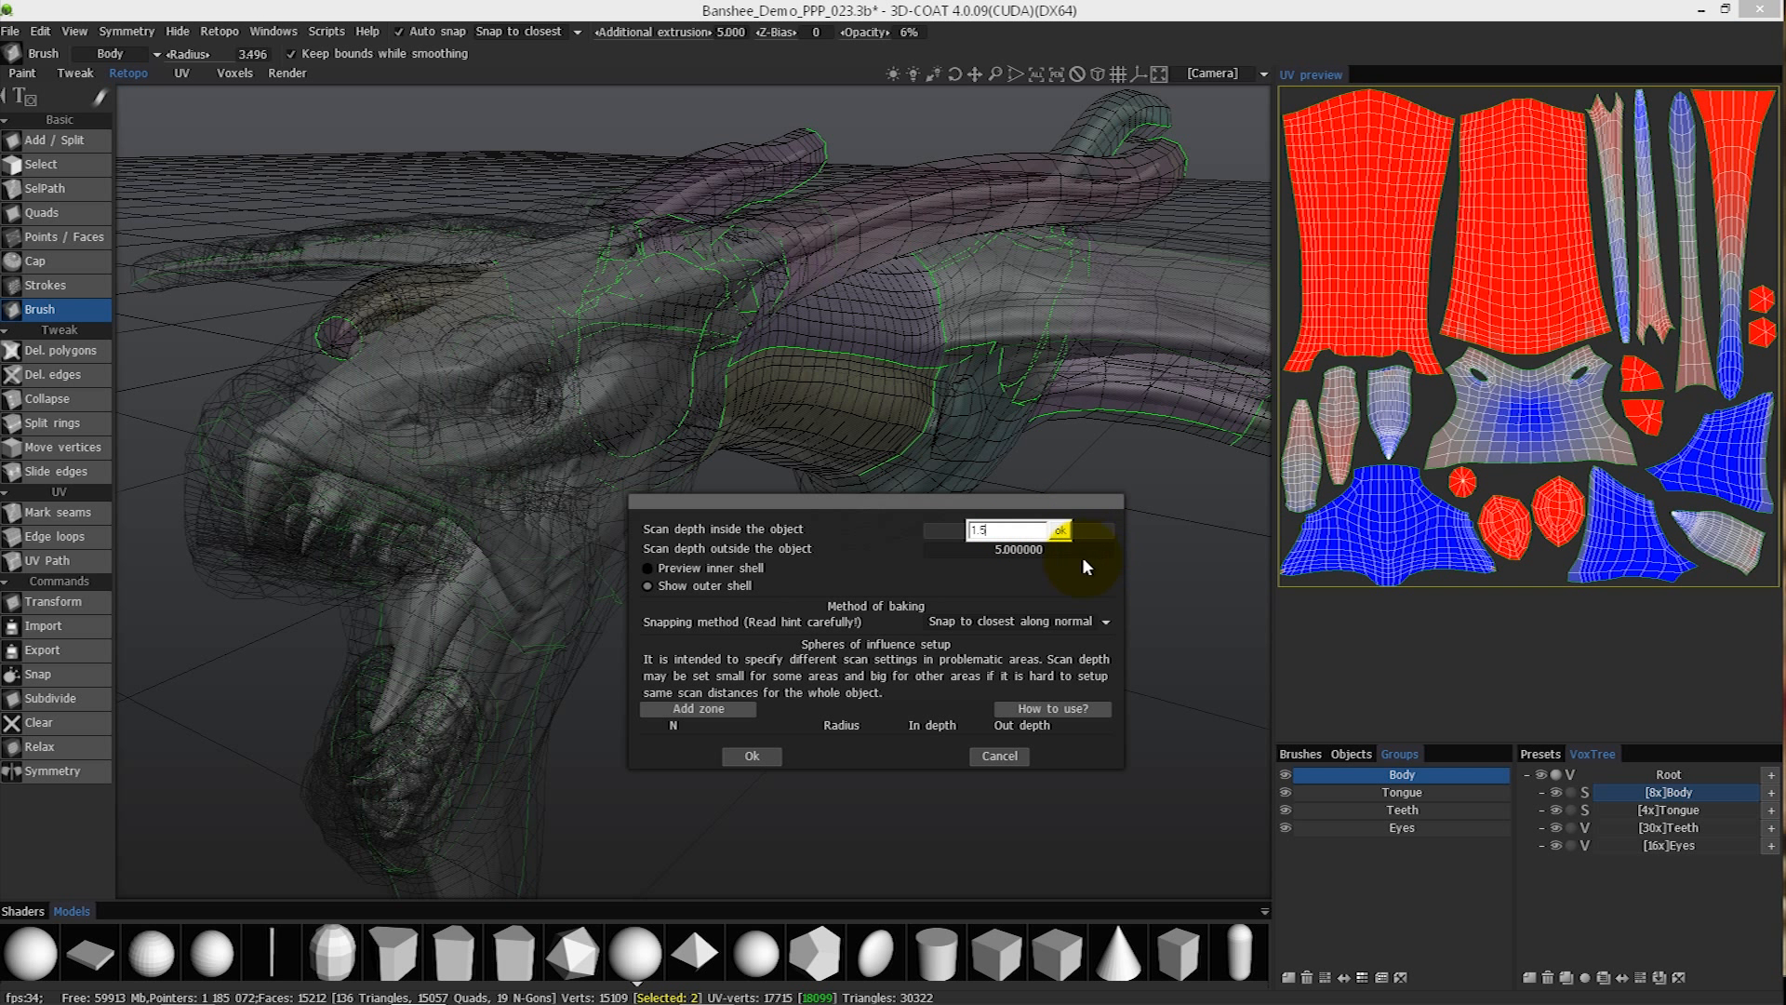
pyautogui.click(1067, 534)
pyautogui.click(1016, 547)
pyautogui.write('1.25')
pyautogui.press('Return')
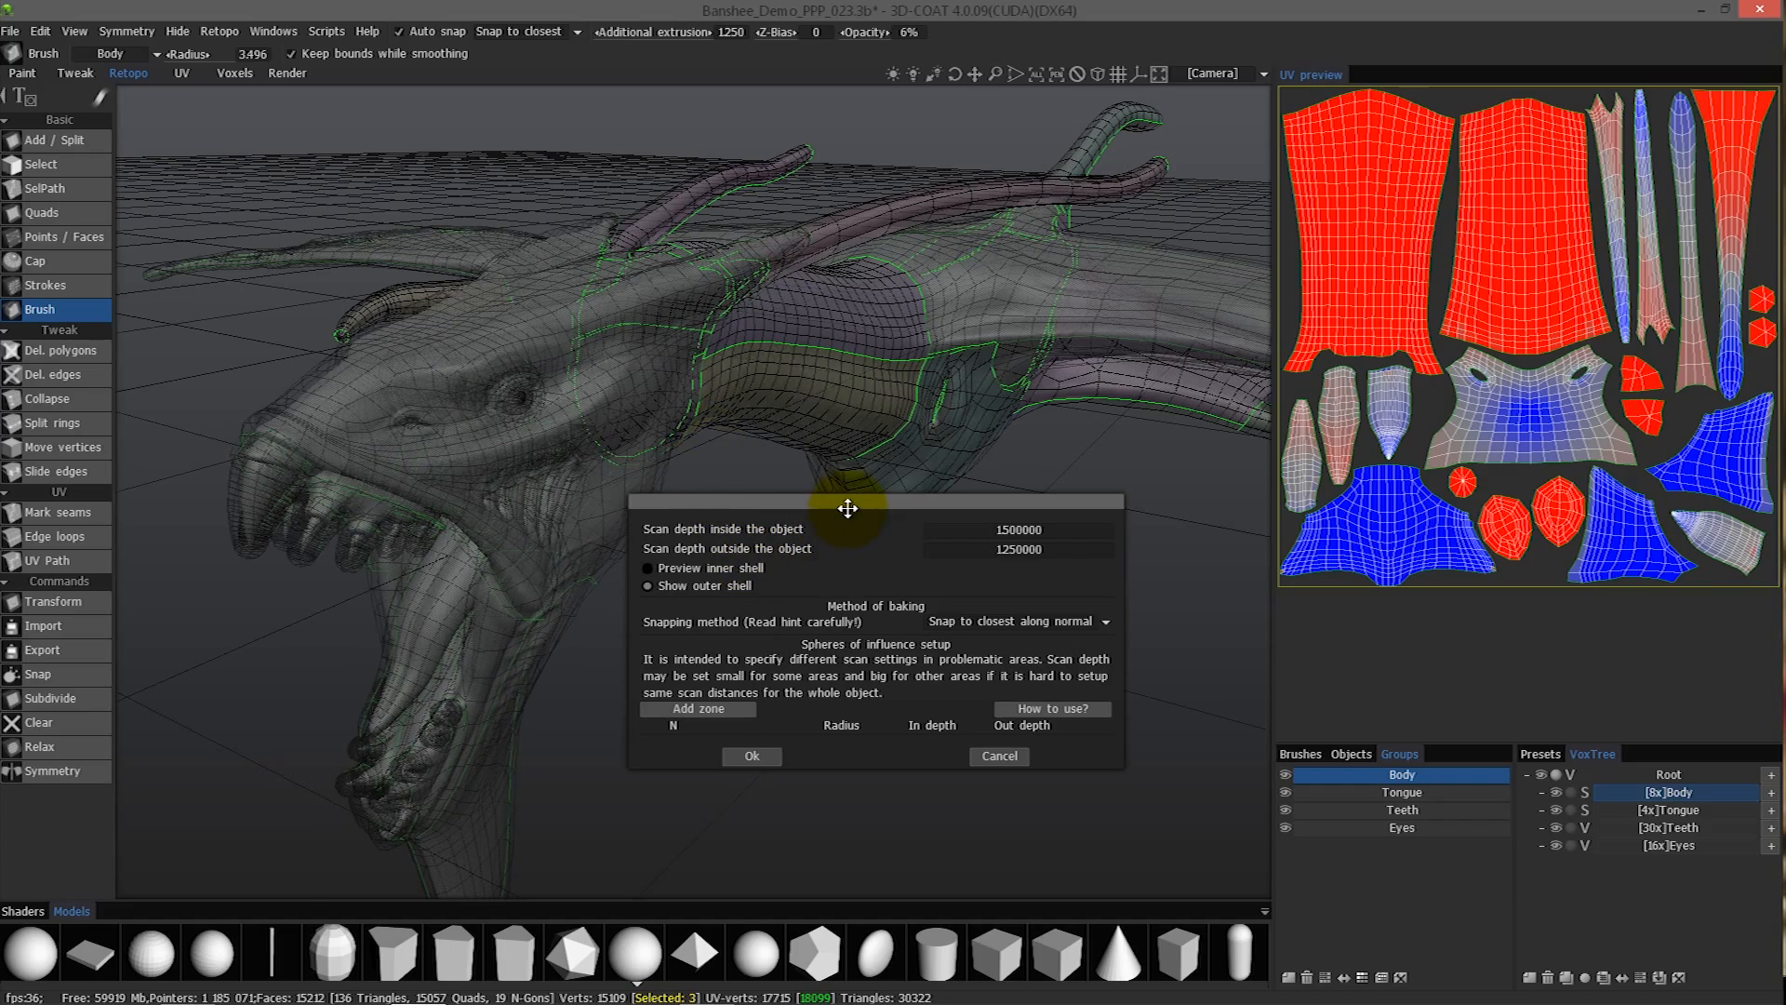
# - Add a sphere of influence zone midway along the creature's curved claw
pyautogui.moveTo(845, 505); pyautogui.dragTo(689, 505)
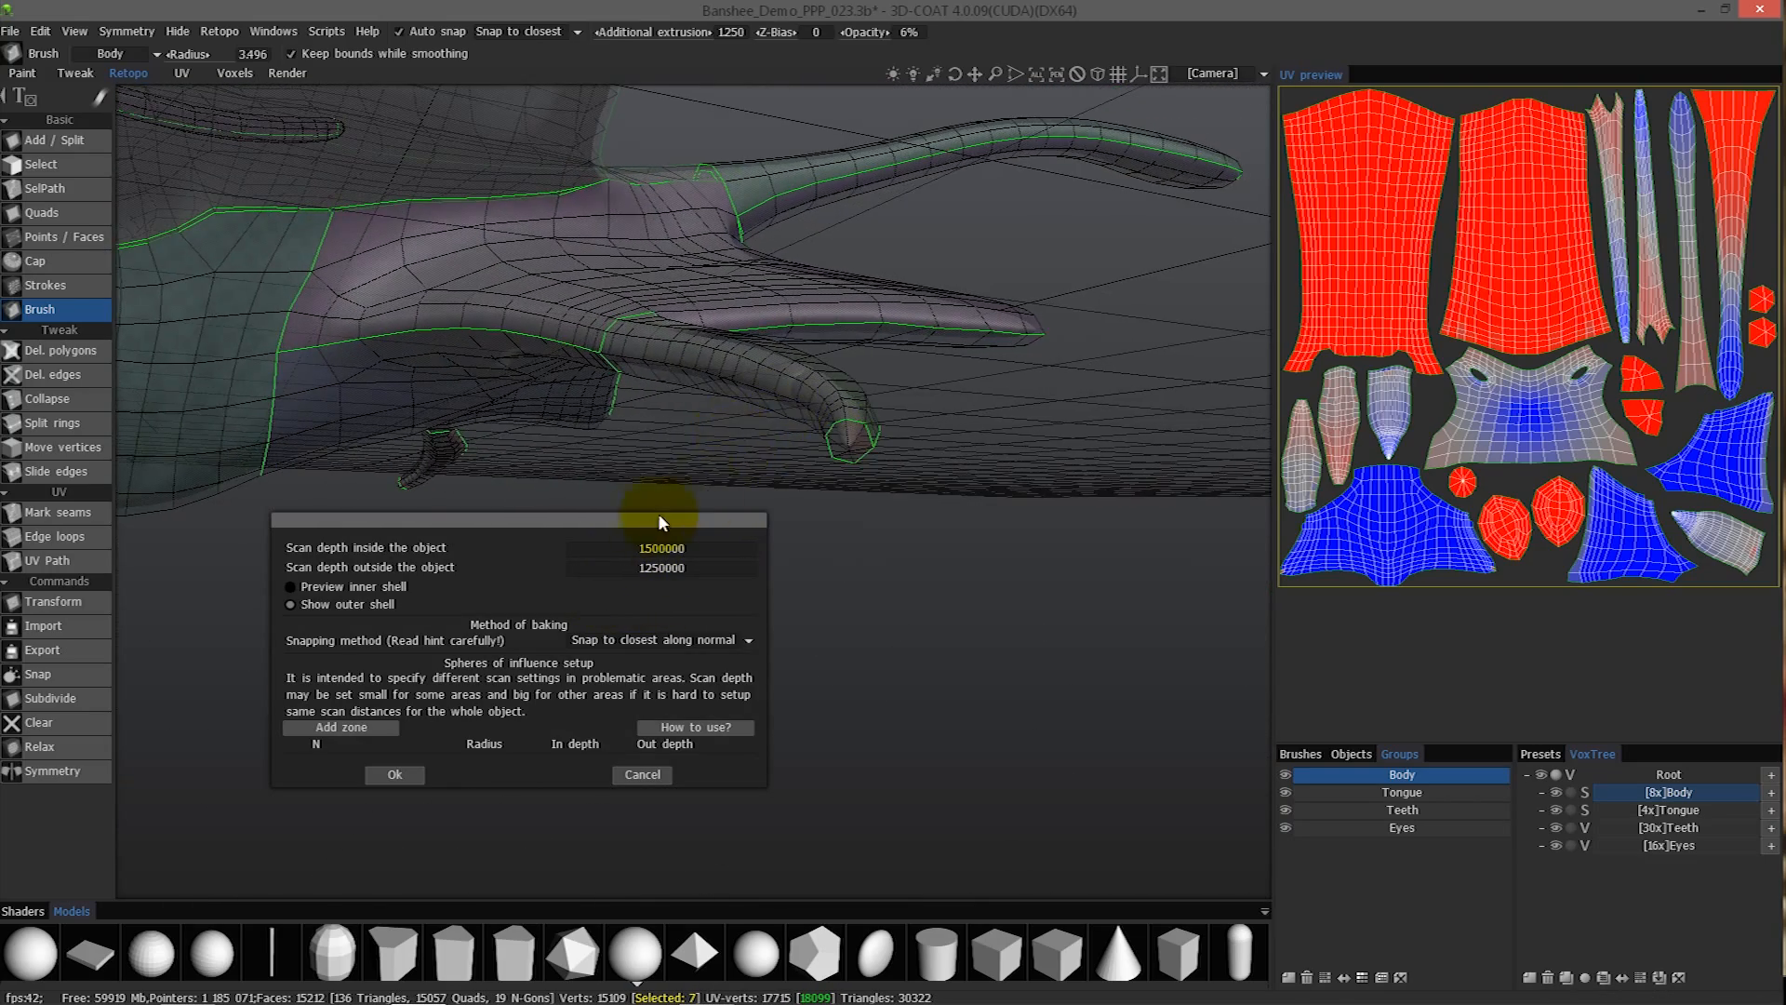
pyautogui.click(335, 728)
pyautogui.click(716, 384)
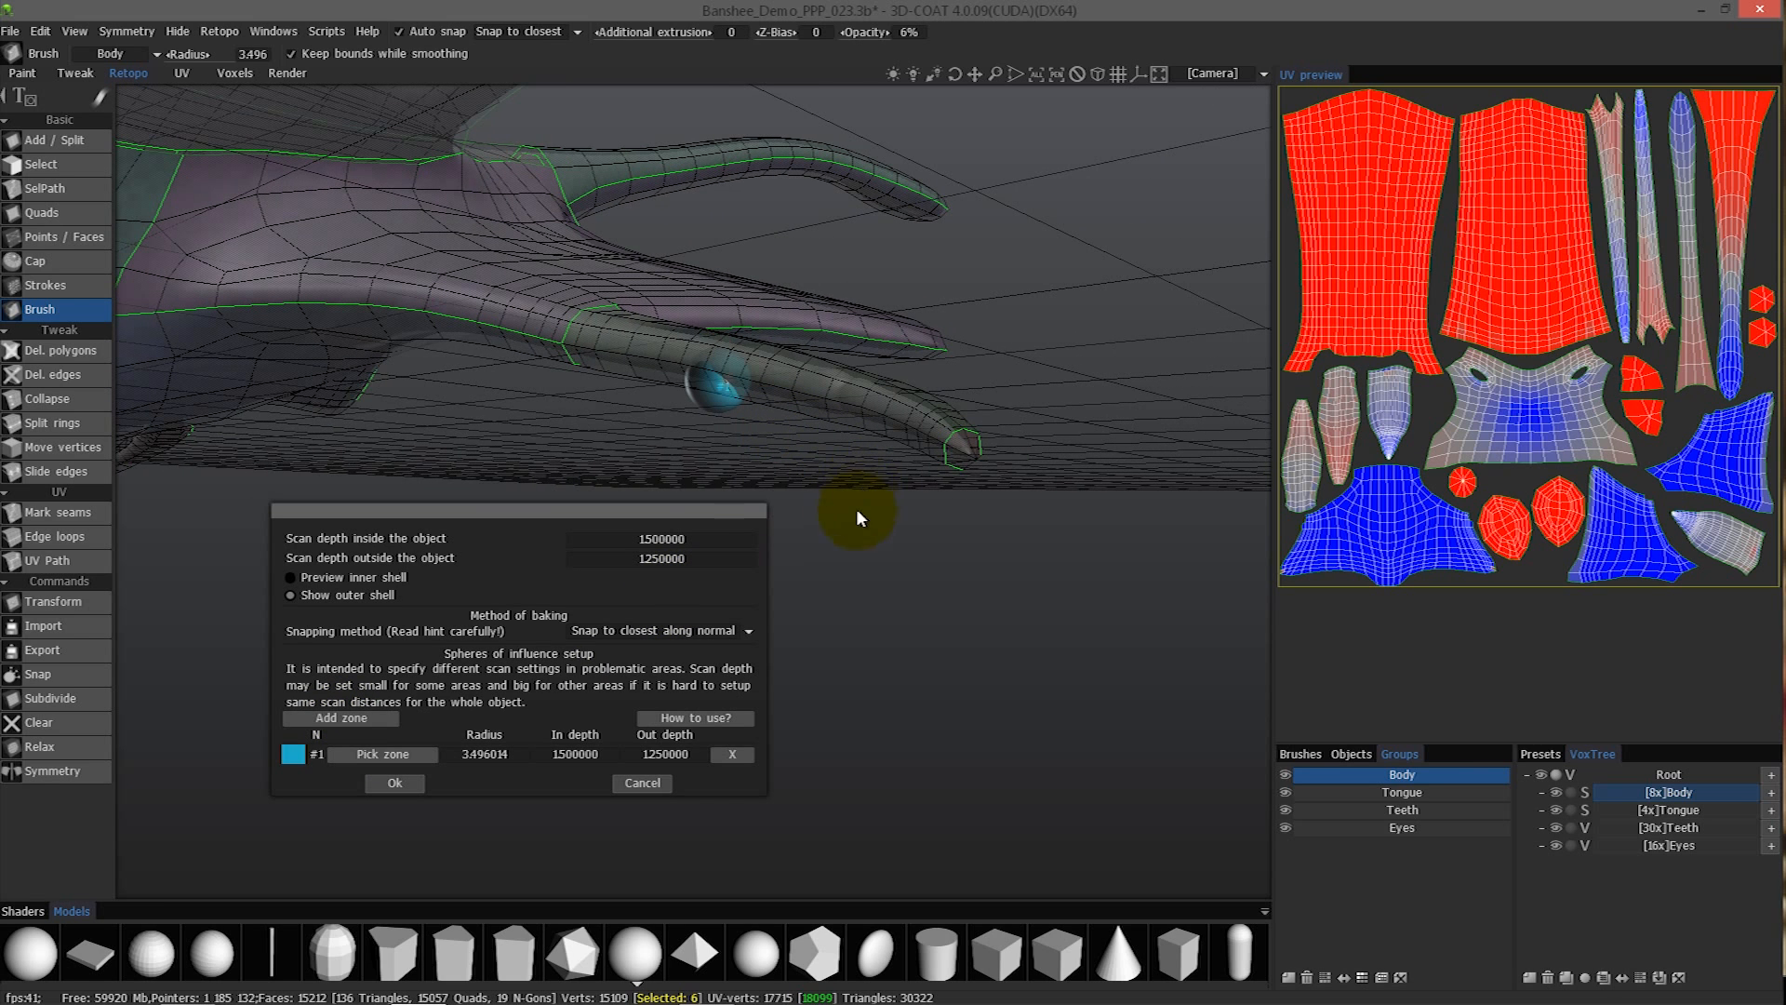
# - Re-pick zone #1 over the tip of the curved claw with a radius of about 10.6
pyautogui.click(377, 755)
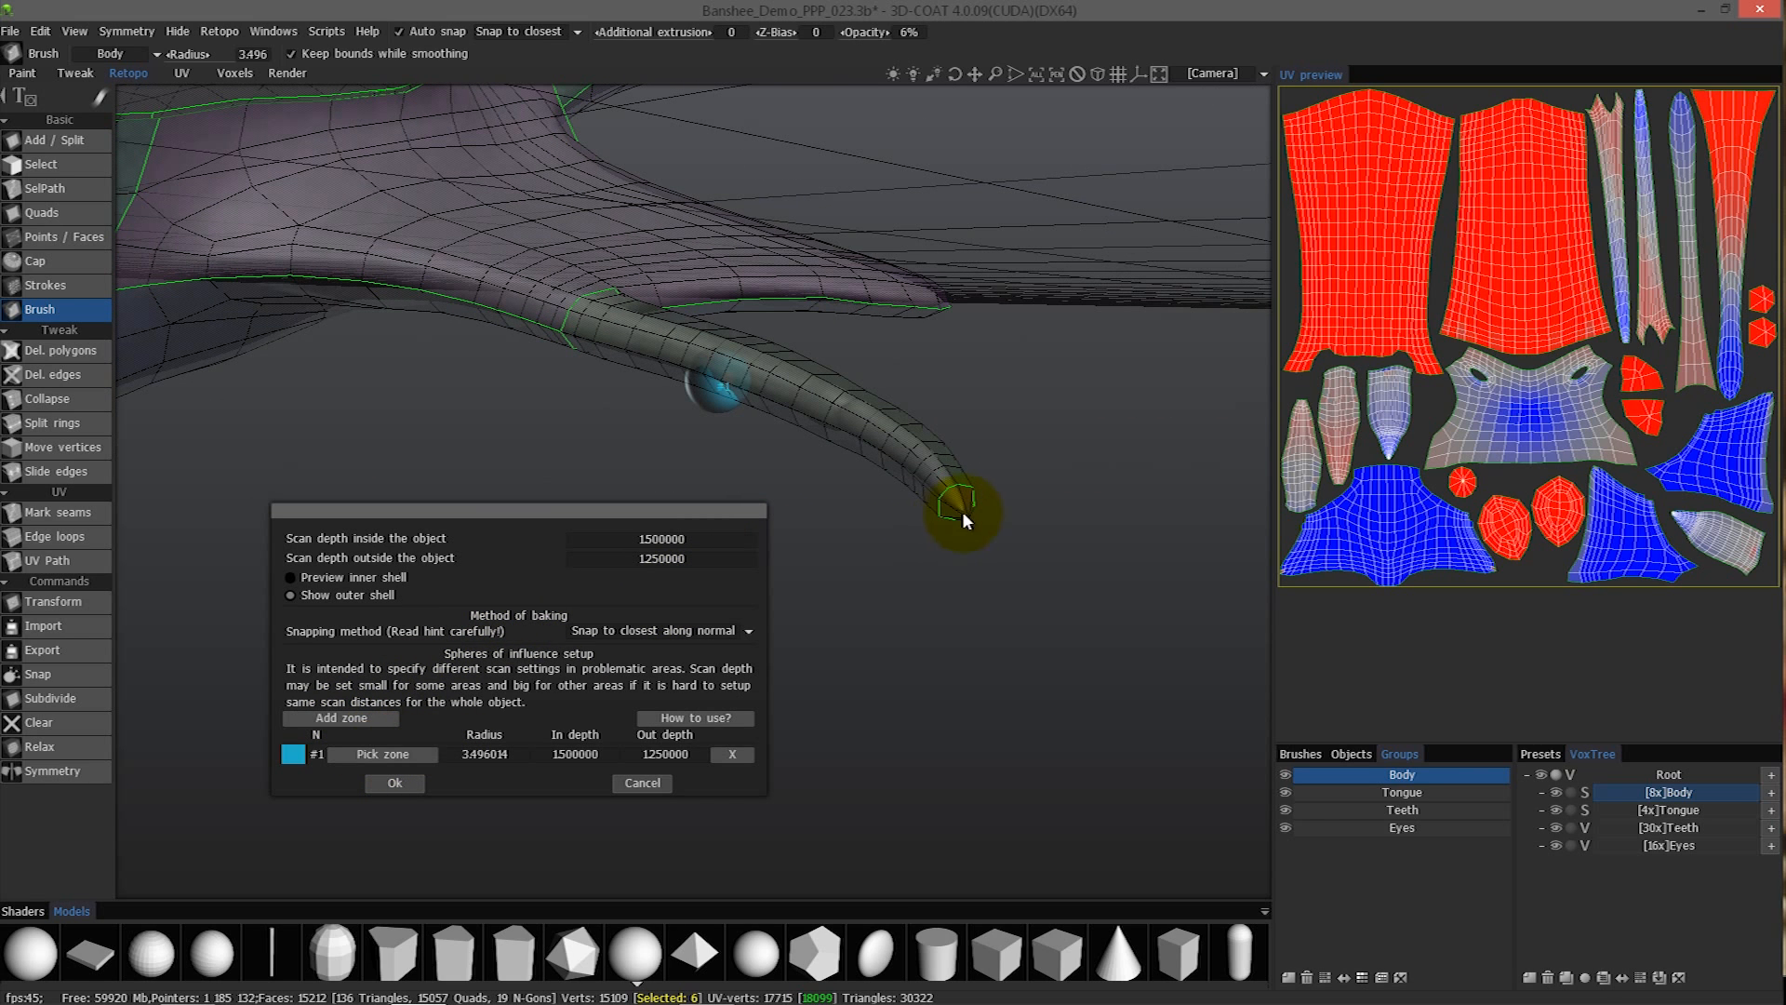
pyautogui.click(951, 498)
pyautogui.moveTo(959, 498)
pyautogui.mouseDown(button='right')
pyautogui.moveTo(990, 501)
pyautogui.moveTo(960, 498)
pyautogui.mouseUp(button='right')
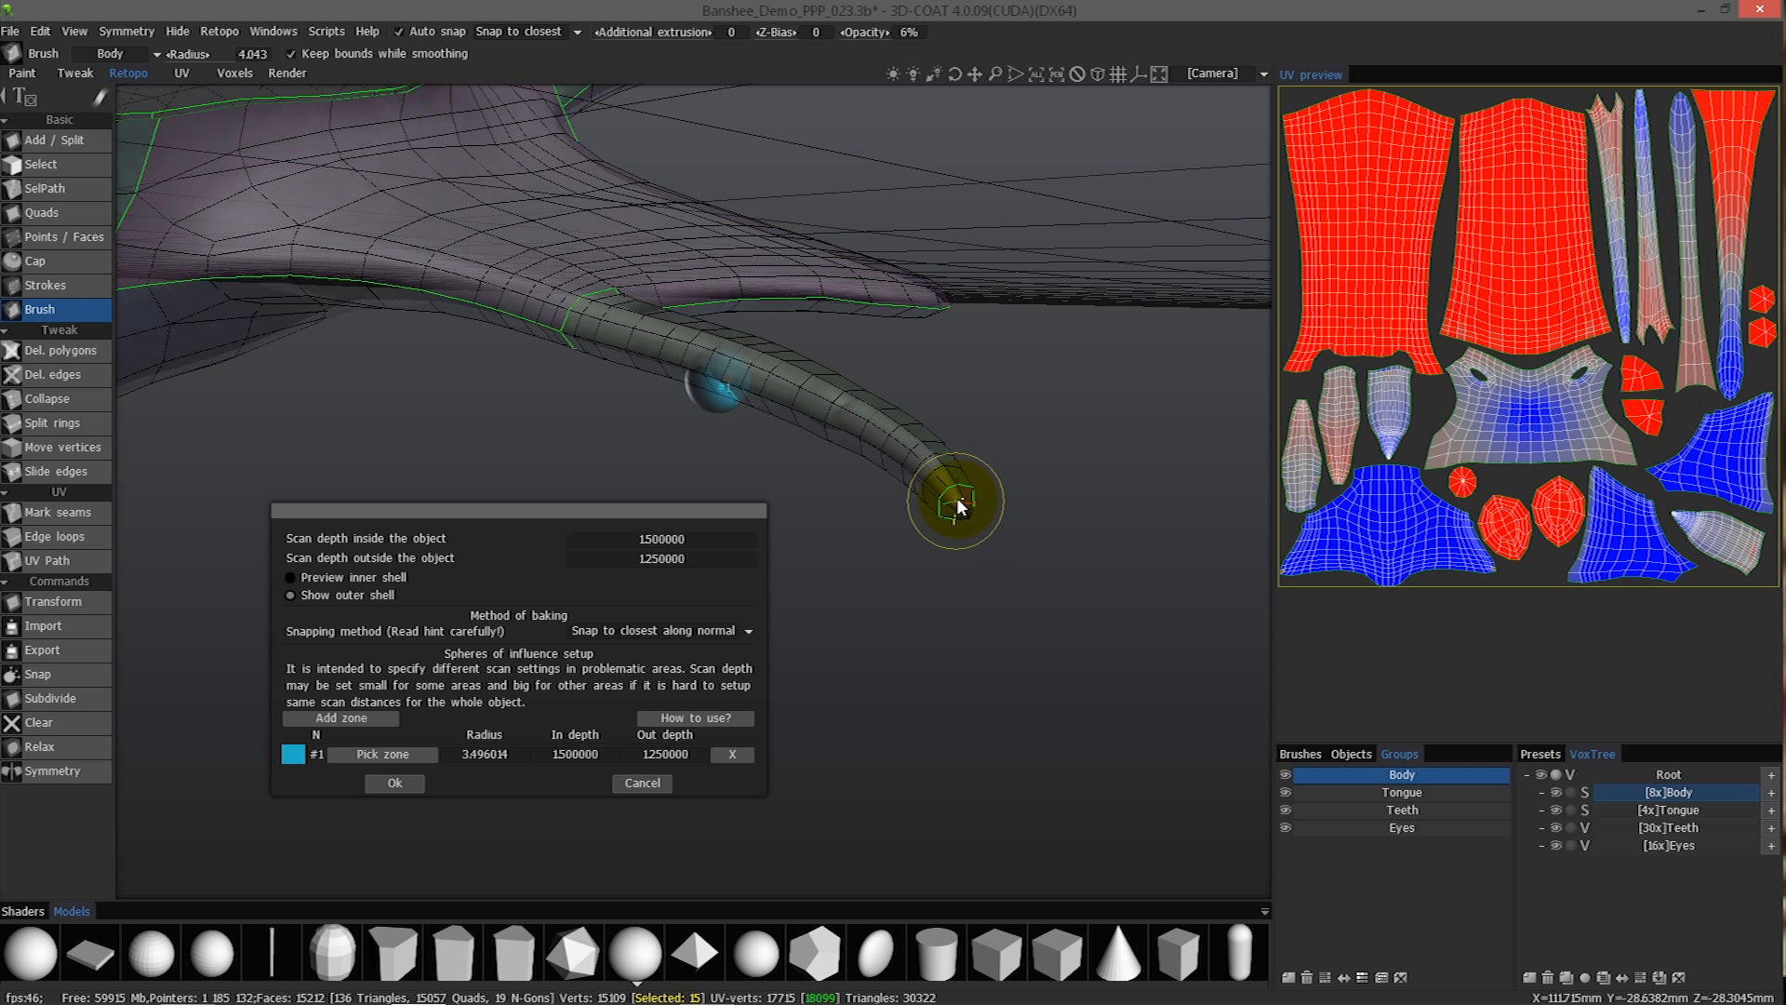
pyautogui.moveTo(968, 500); pyautogui.dragTo(959, 500, button='right')
pyautogui.moveTo(960, 507); pyautogui.dragTo(1015, 505, button='right')
pyautogui.moveTo(951, 485)
pyautogui.keyDown('alt'); pyautogui.mouseDown()
pyautogui.moveTo(903, 471)
pyautogui.moveTo(958, 456)
pyautogui.moveTo(967, 489)
pyautogui.moveTo(944, 462)
pyautogui.mouseUp(); pyautogui.keyUp('alt')
pyautogui.moveTo(944, 461); pyautogui.dragTo(971, 465, button='right')
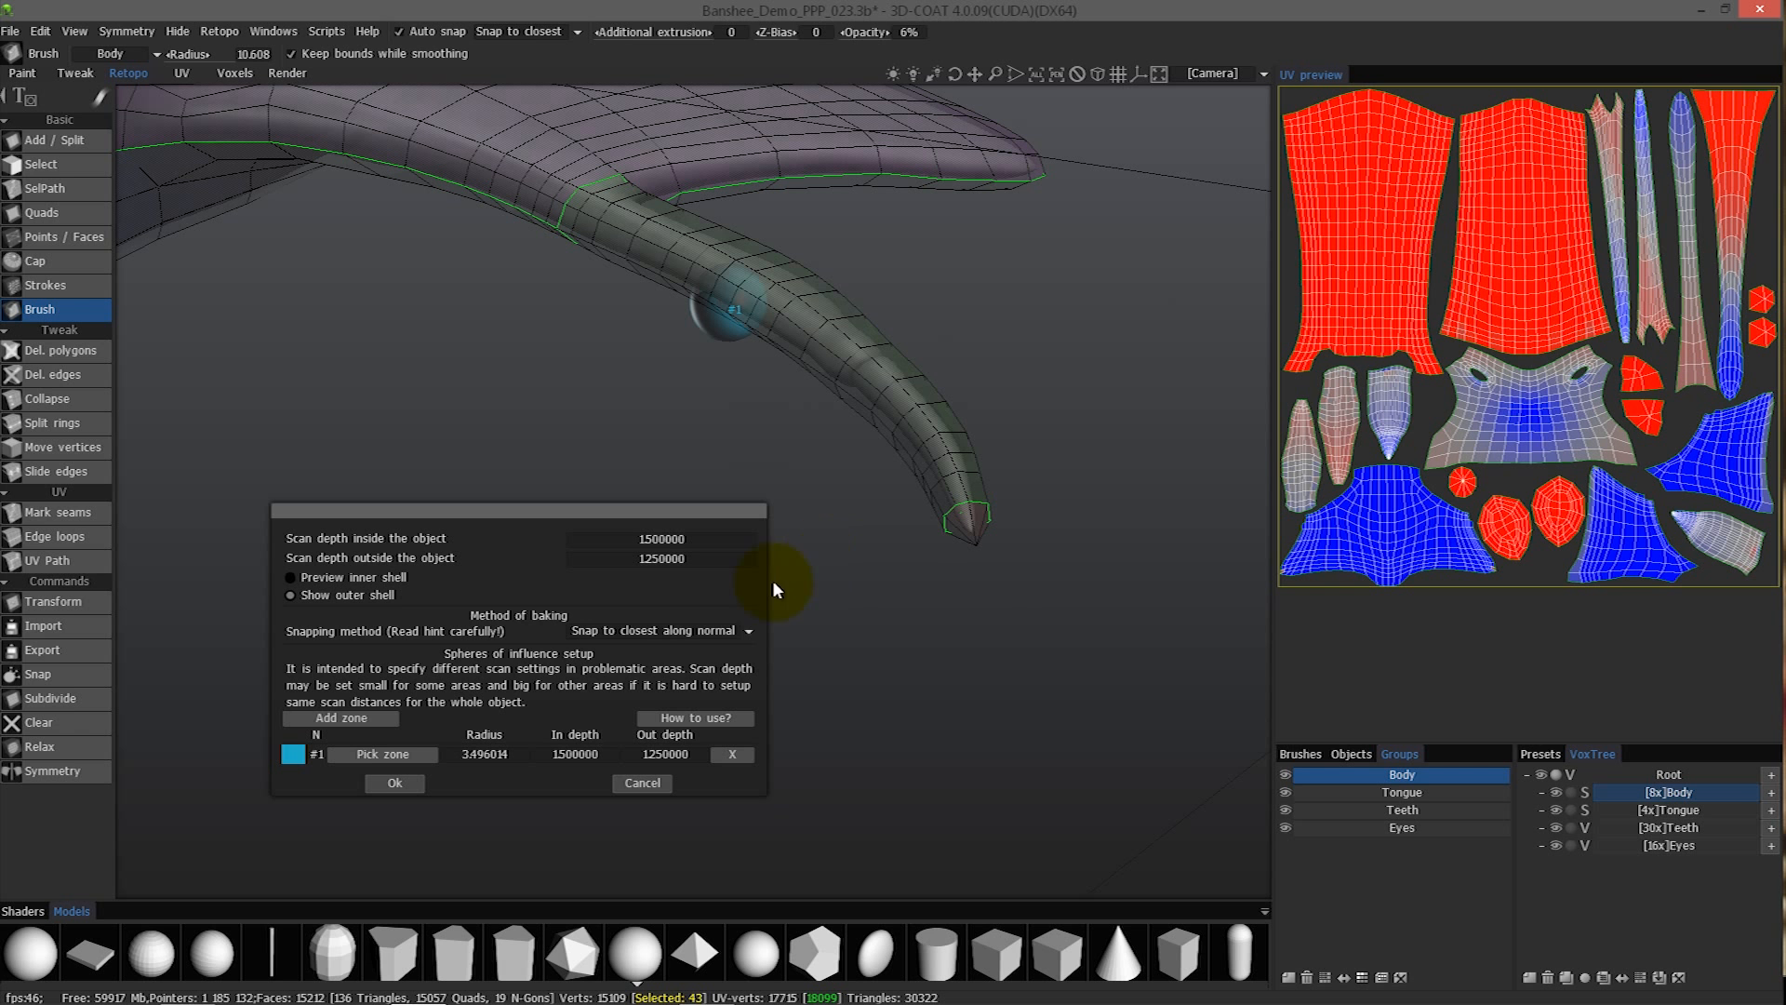
pyautogui.click(377, 755)
pyautogui.click(962, 512)
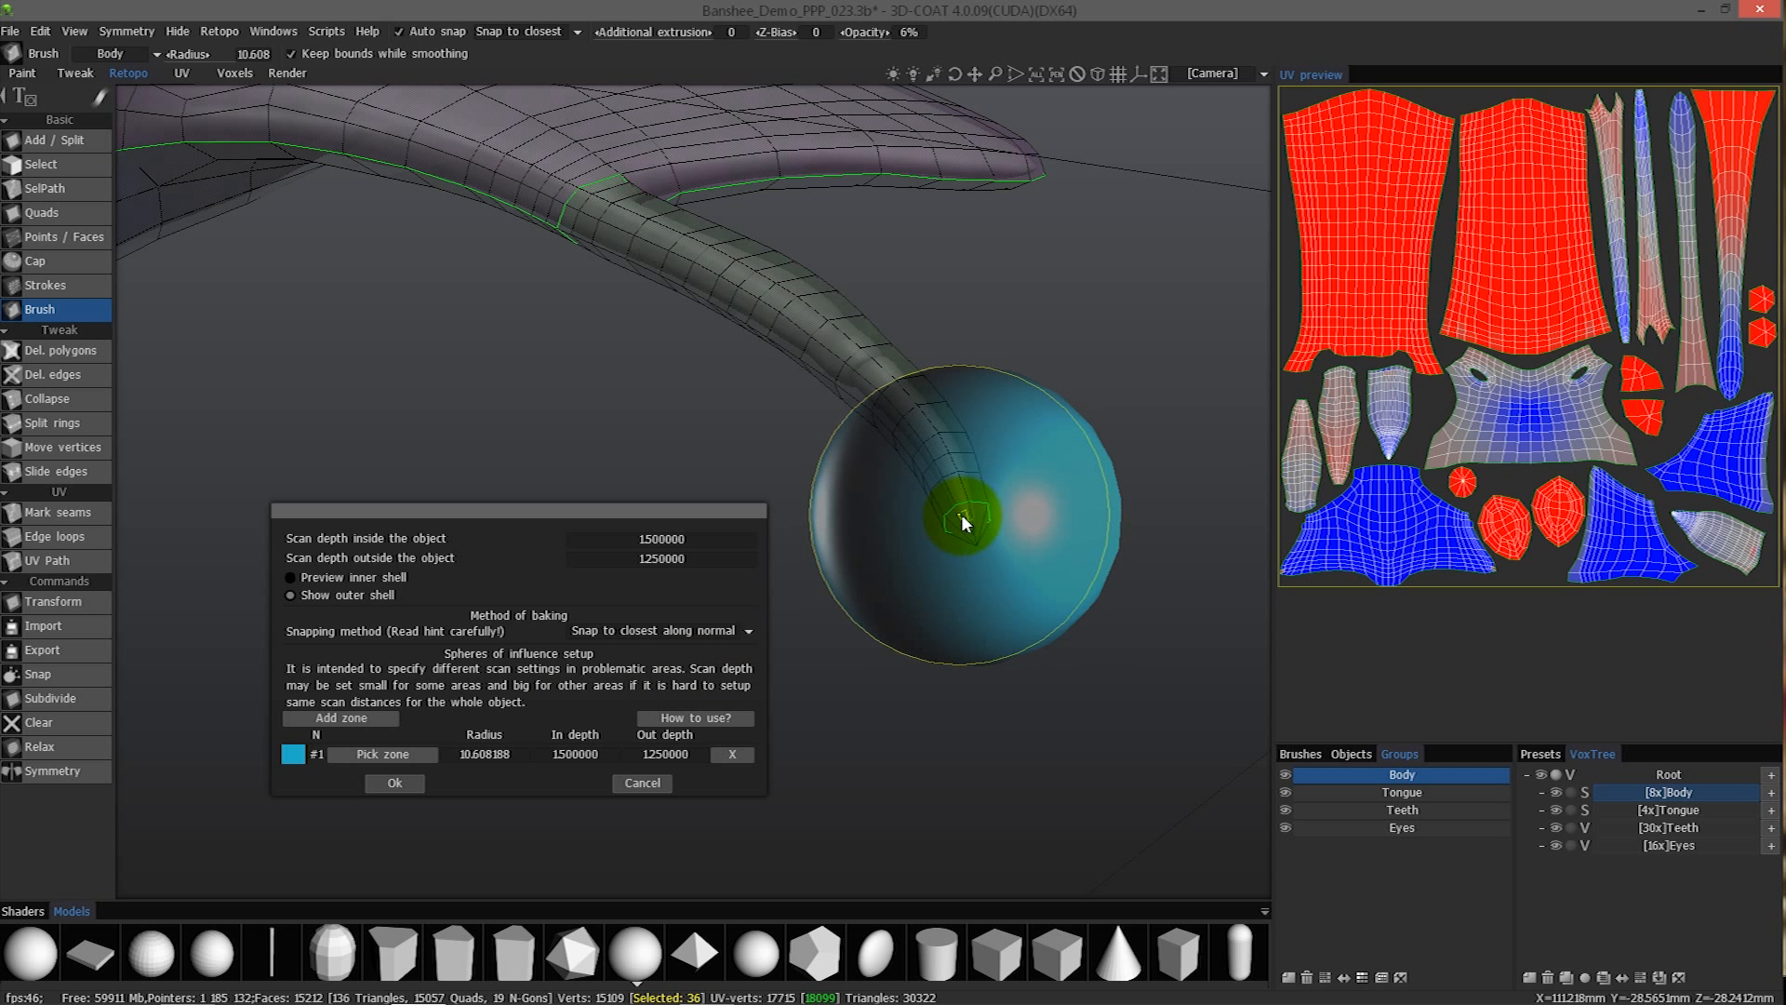
# - Preview the inner shell and inspect it around the claw tip inside zone #1
pyautogui.keyDown('alt'); pyautogui.moveTo(945, 476); pyautogui.dragTo(337, 578); pyautogui.keyUp('alt')
pyautogui.click(339, 584)
pyautogui.keyDown('alt'); pyautogui.moveTo(947, 383); pyautogui.dragTo(1093, 444); pyautogui.keyUp('alt')
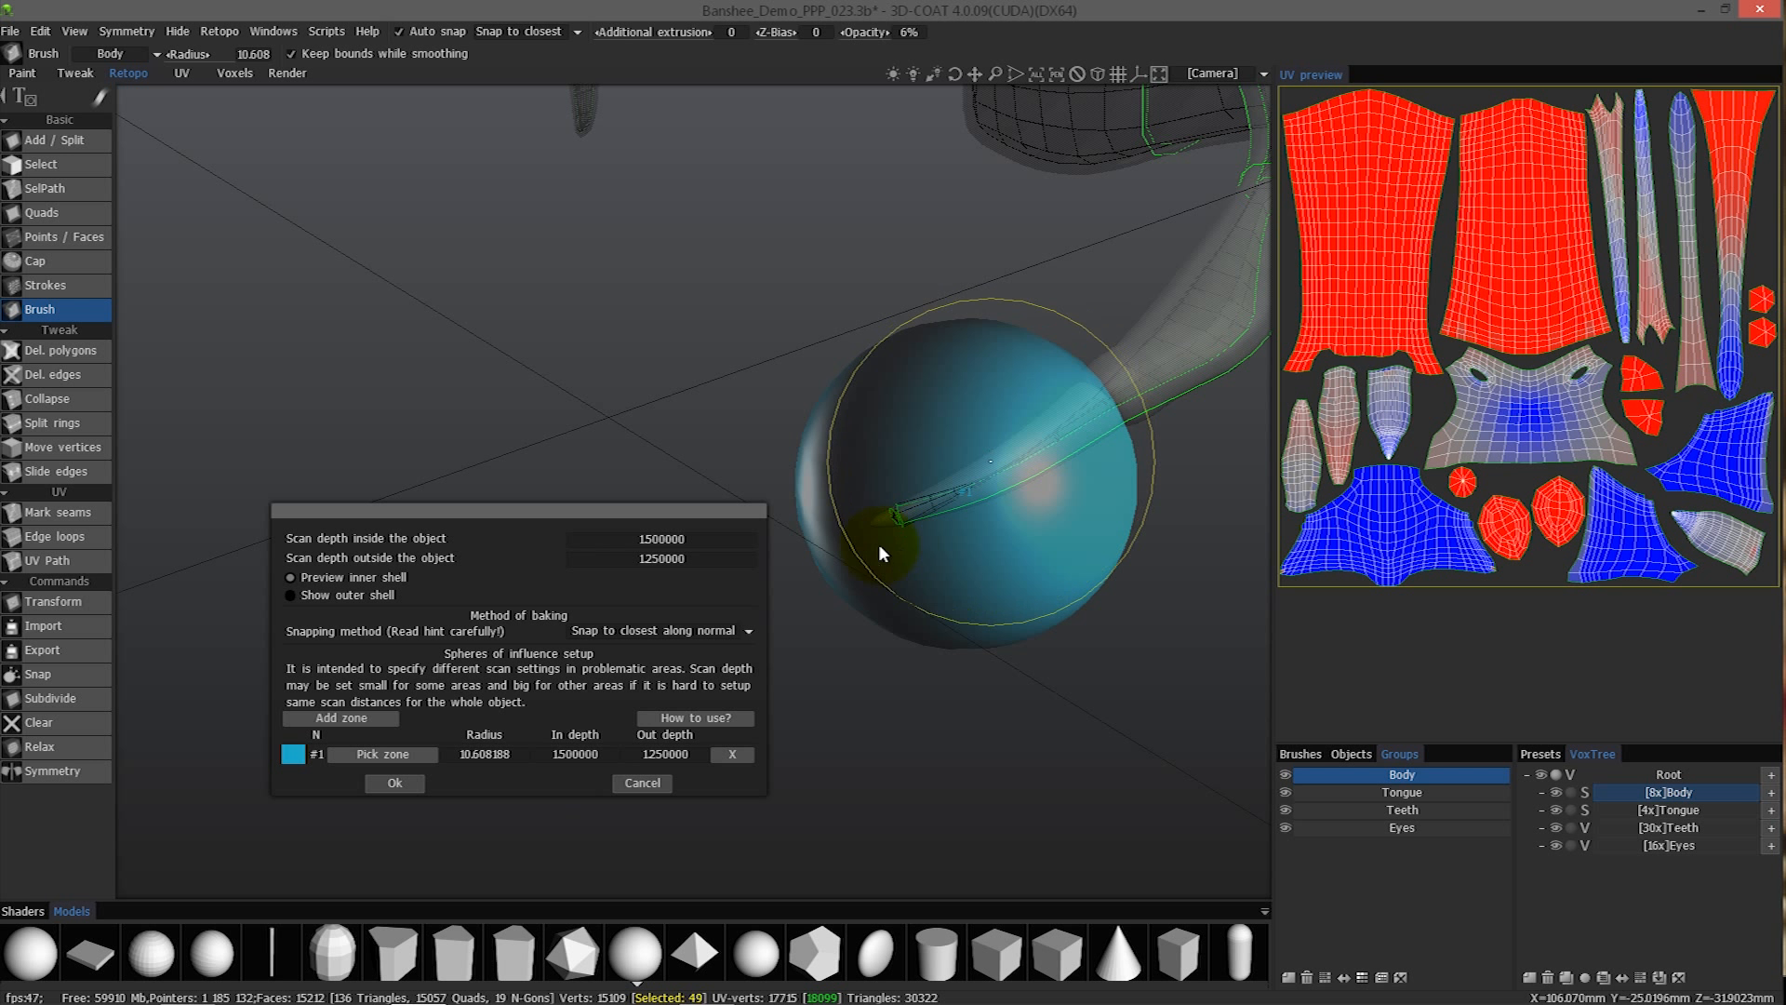
# - Set the radius of zone #1 to 9 and its in depth to 0.5
pyautogui.click(483, 751)
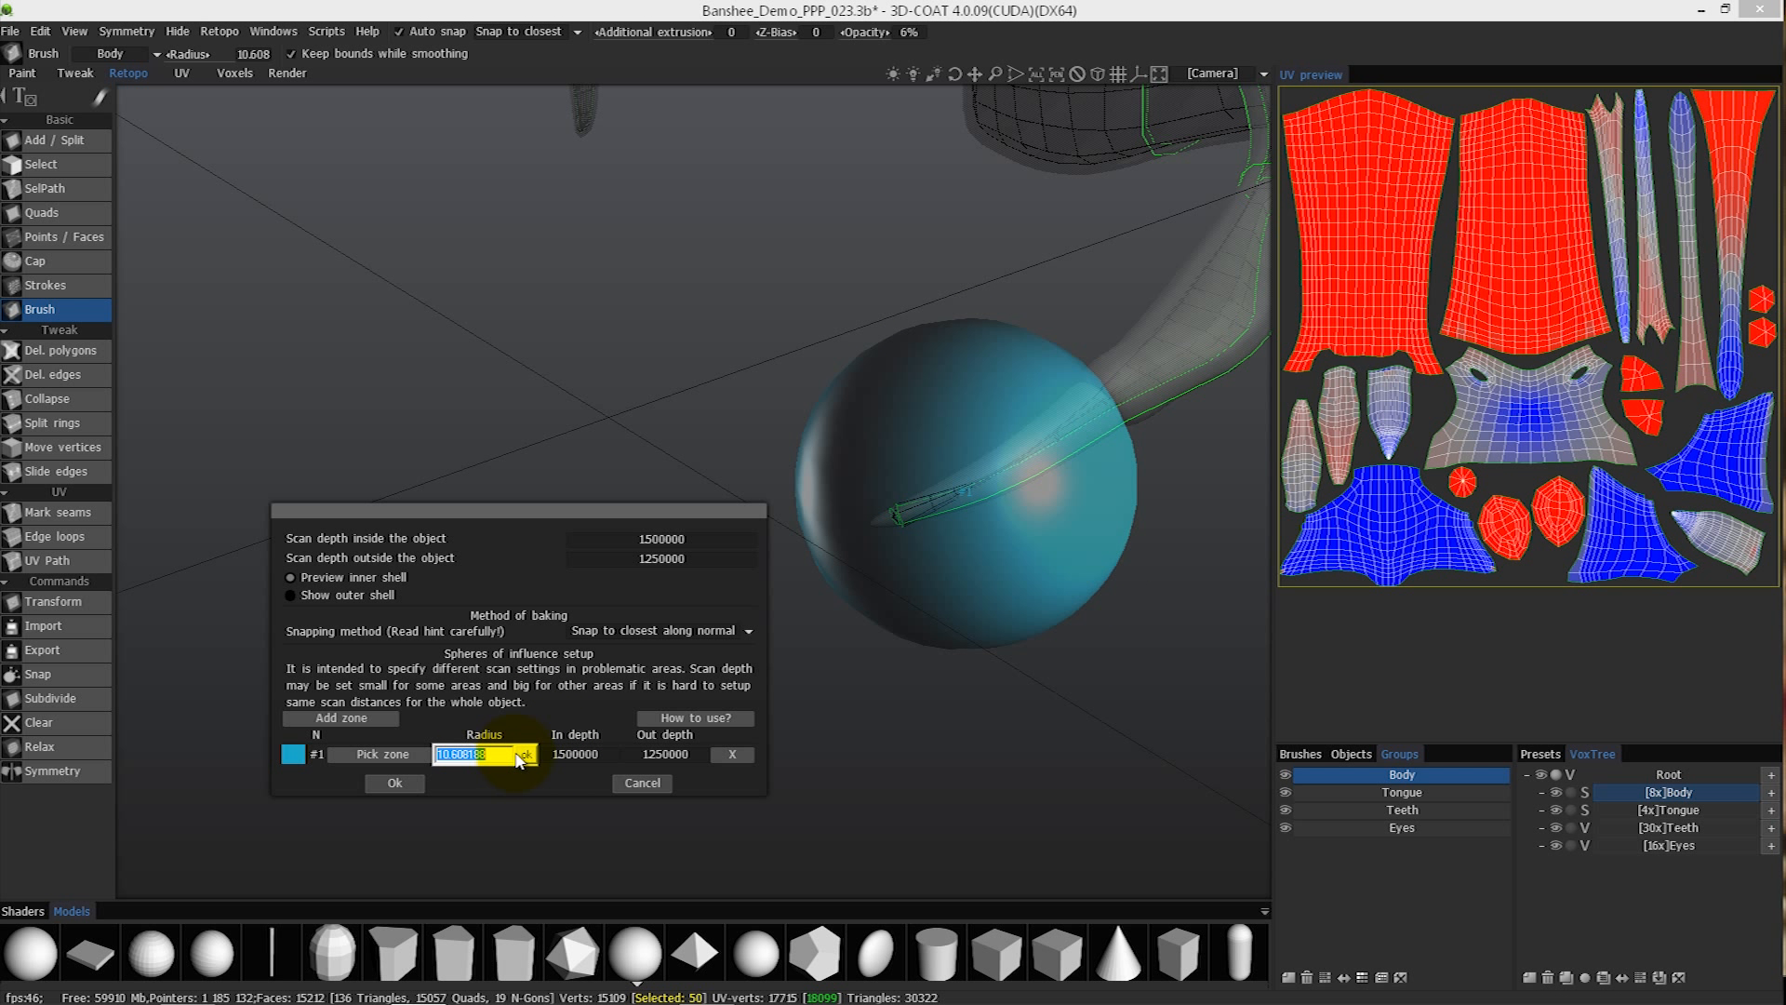
pyautogui.write('9')
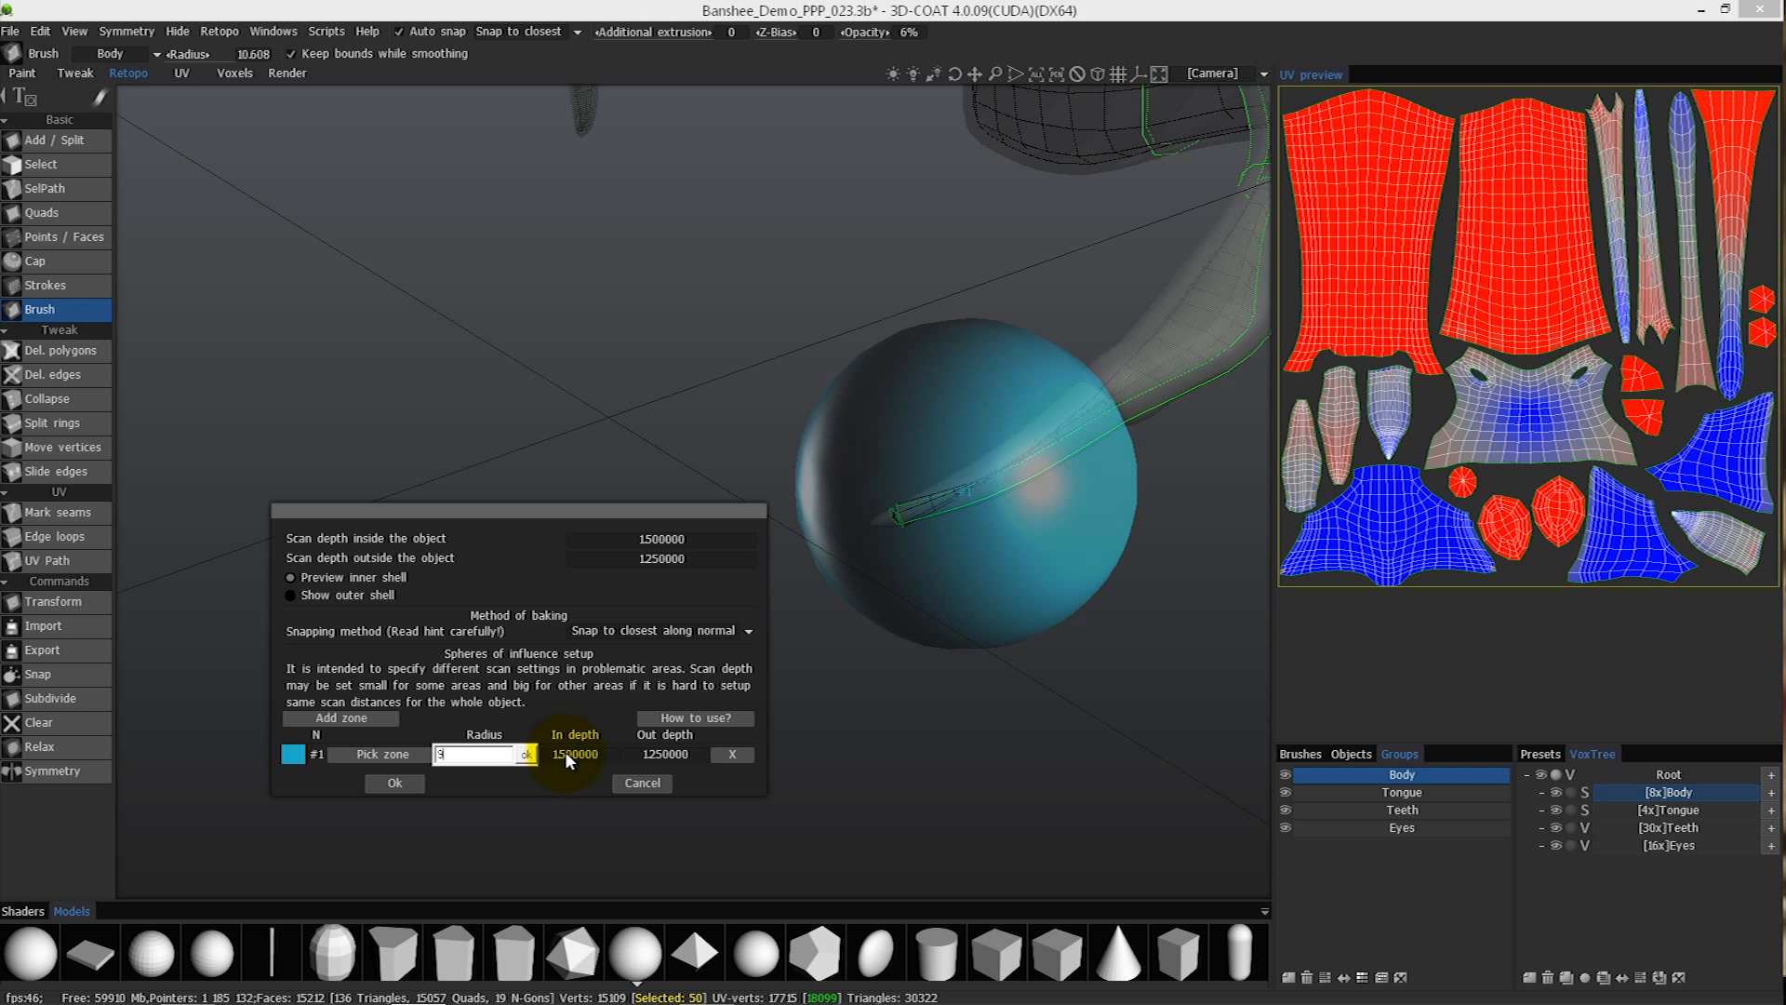
pyautogui.press('Return')
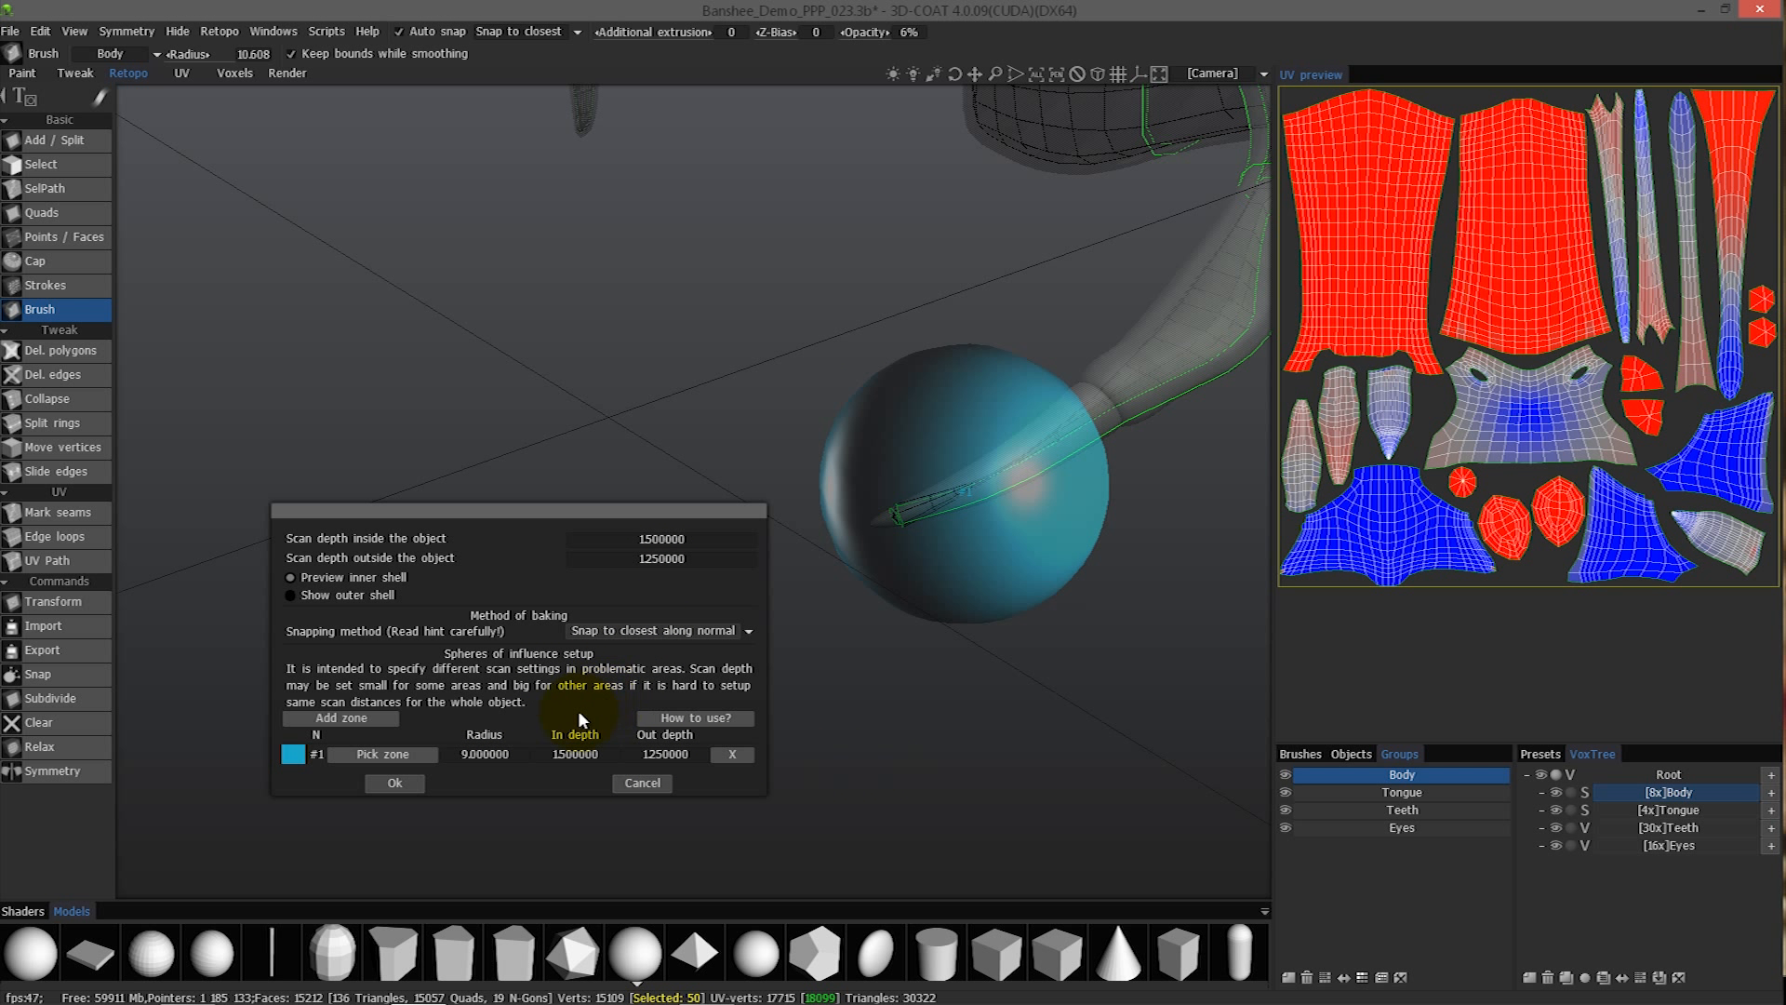
pyautogui.click(579, 754)
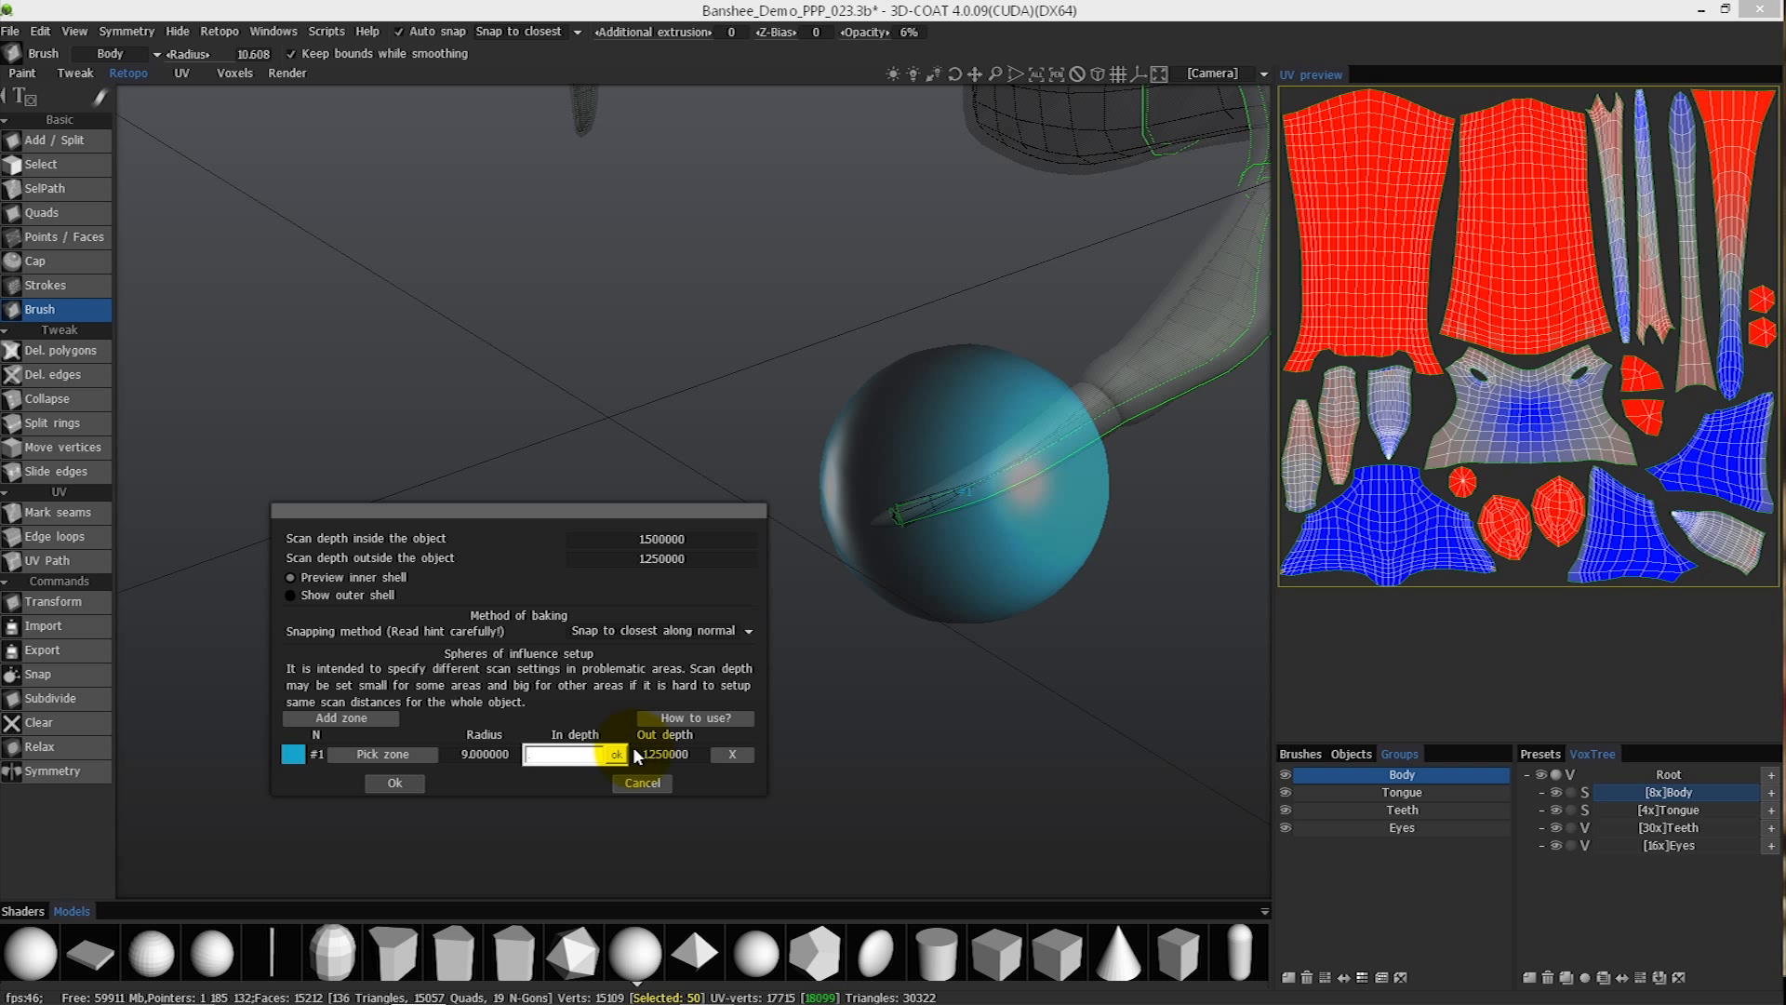
pyautogui.write('0.5')
pyautogui.press('Return')
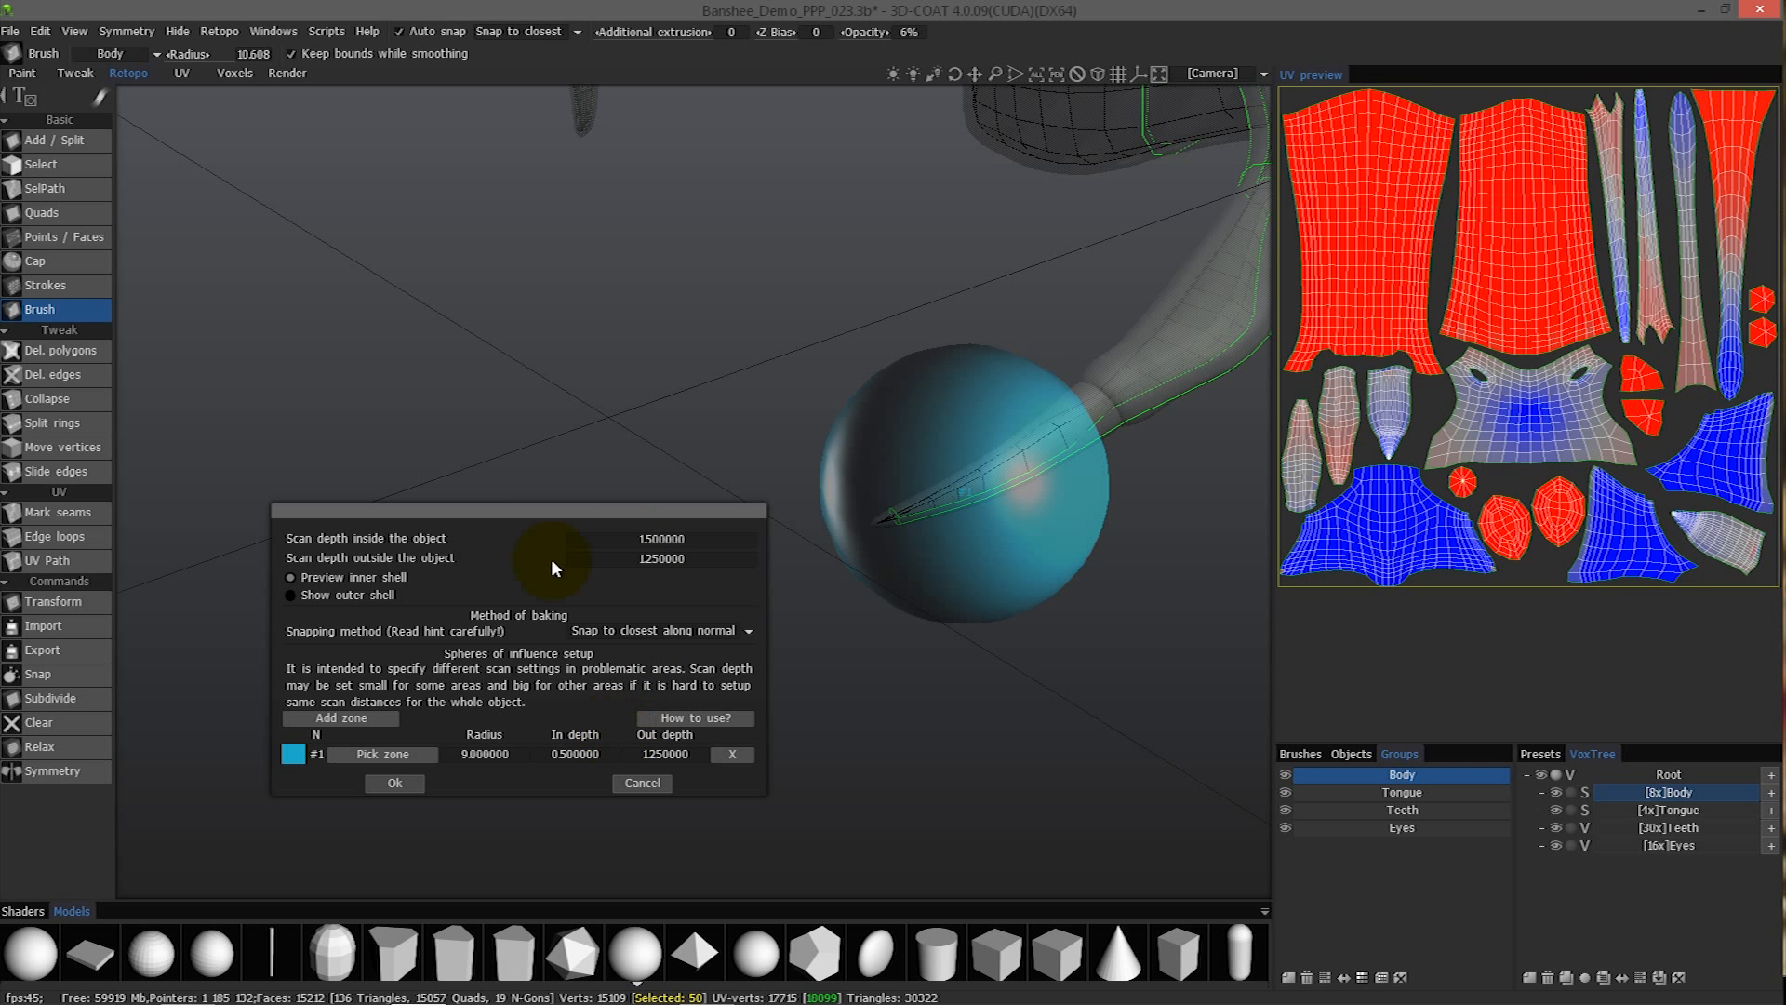
# - Add a second sphere of influence zone and accept the baking scan settings
pyautogui.keyDown('alt'); pyautogui.moveTo(680, 527); pyautogui.dragTo(700, 535); pyautogui.keyUp('alt')
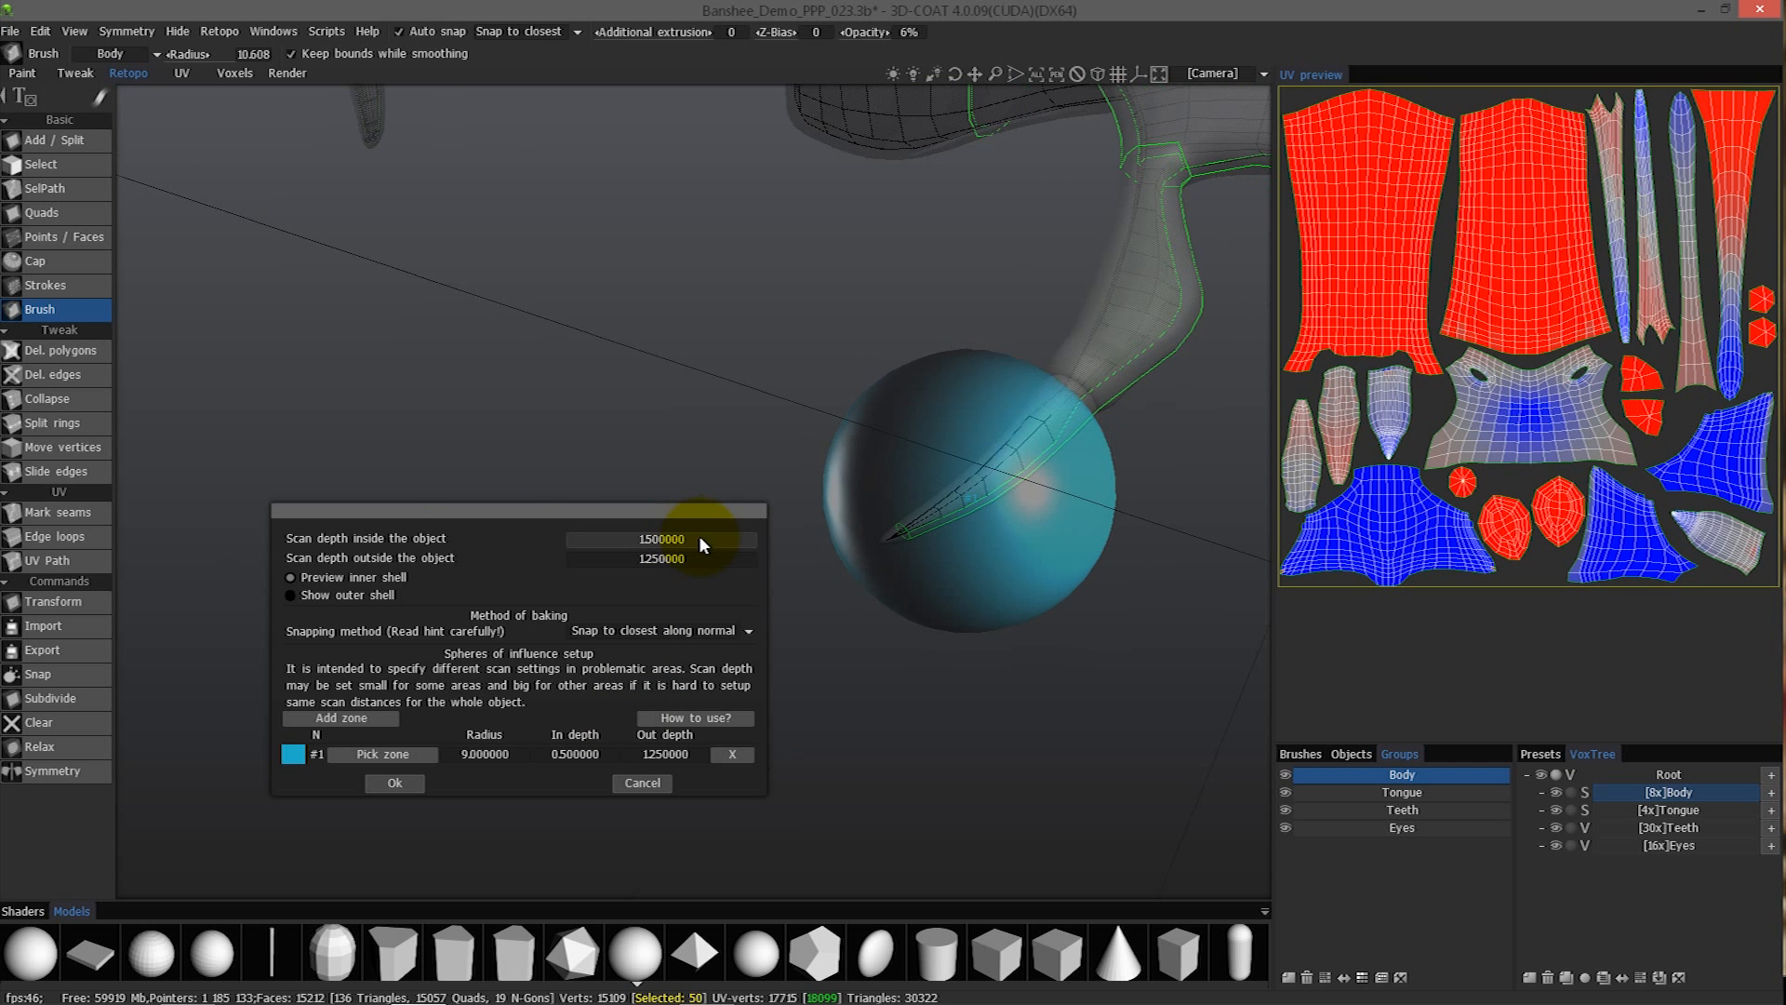
pyautogui.keyDown('alt'); pyautogui.moveTo(701, 535); pyautogui.dragTo(540, 525, button='right'); pyautogui.keyUp('alt')
pyautogui.keyDown('alt'); pyautogui.moveTo(538, 522); pyautogui.dragTo(590, 538); pyautogui.keyUp('alt')
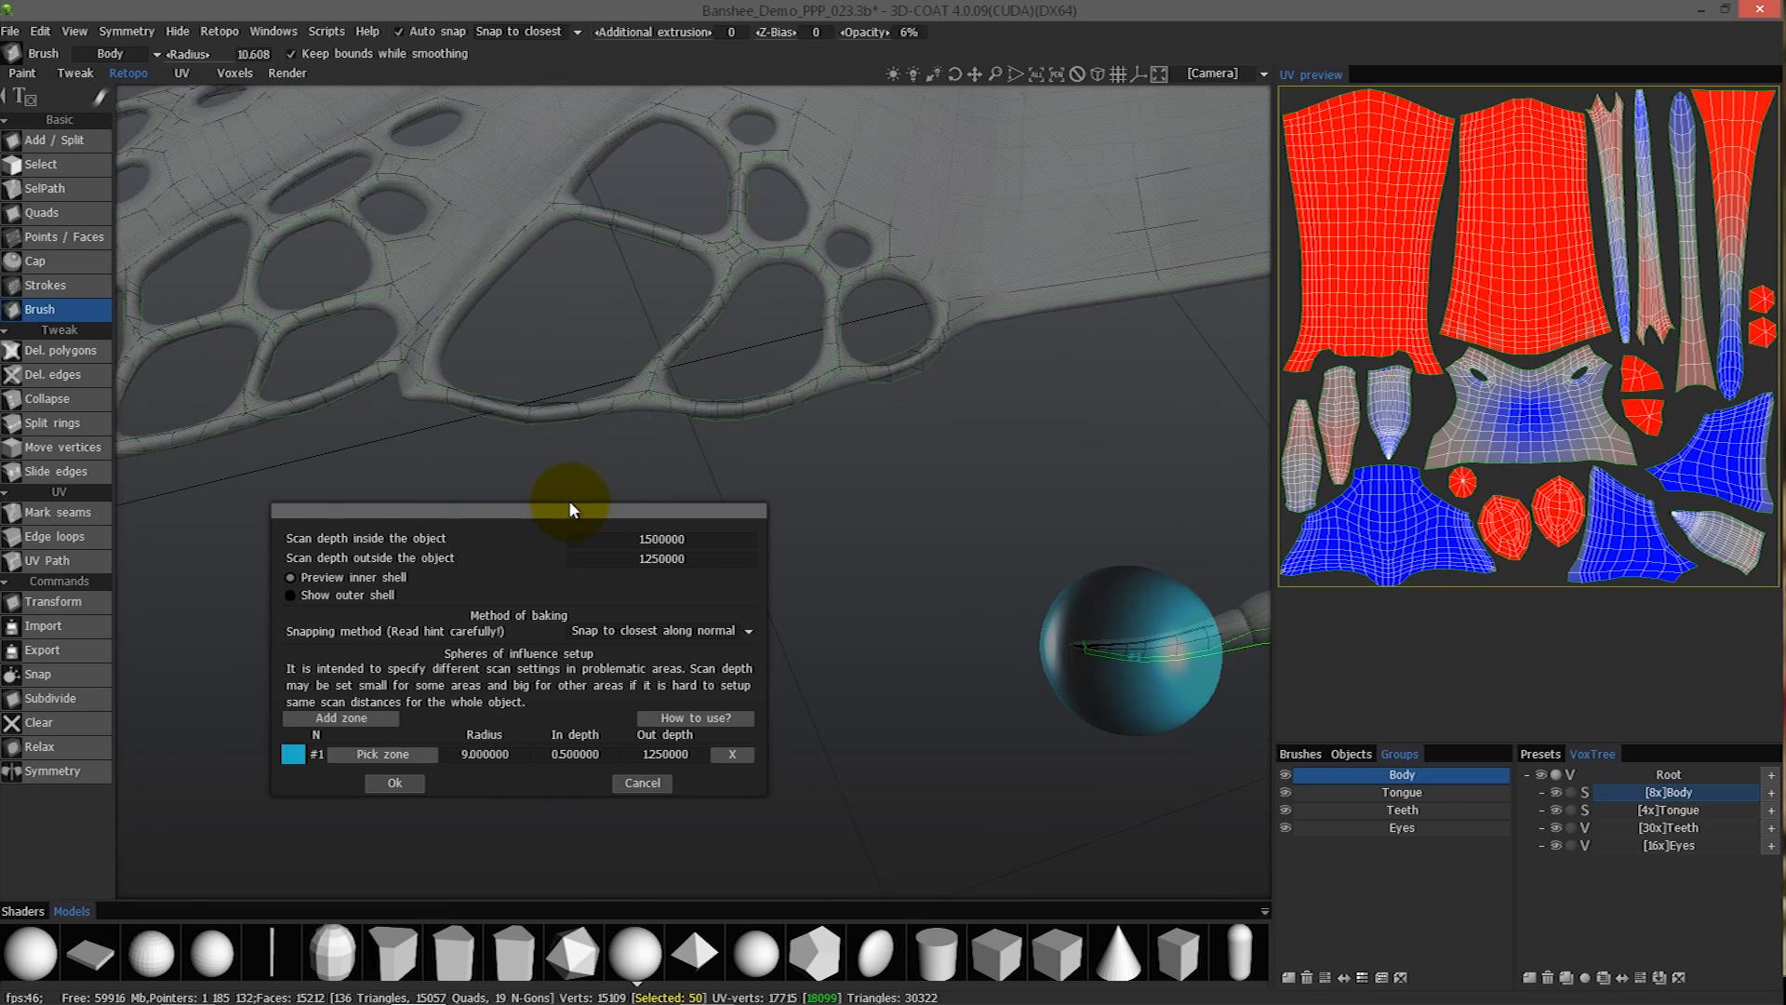
pyautogui.click(340, 718)
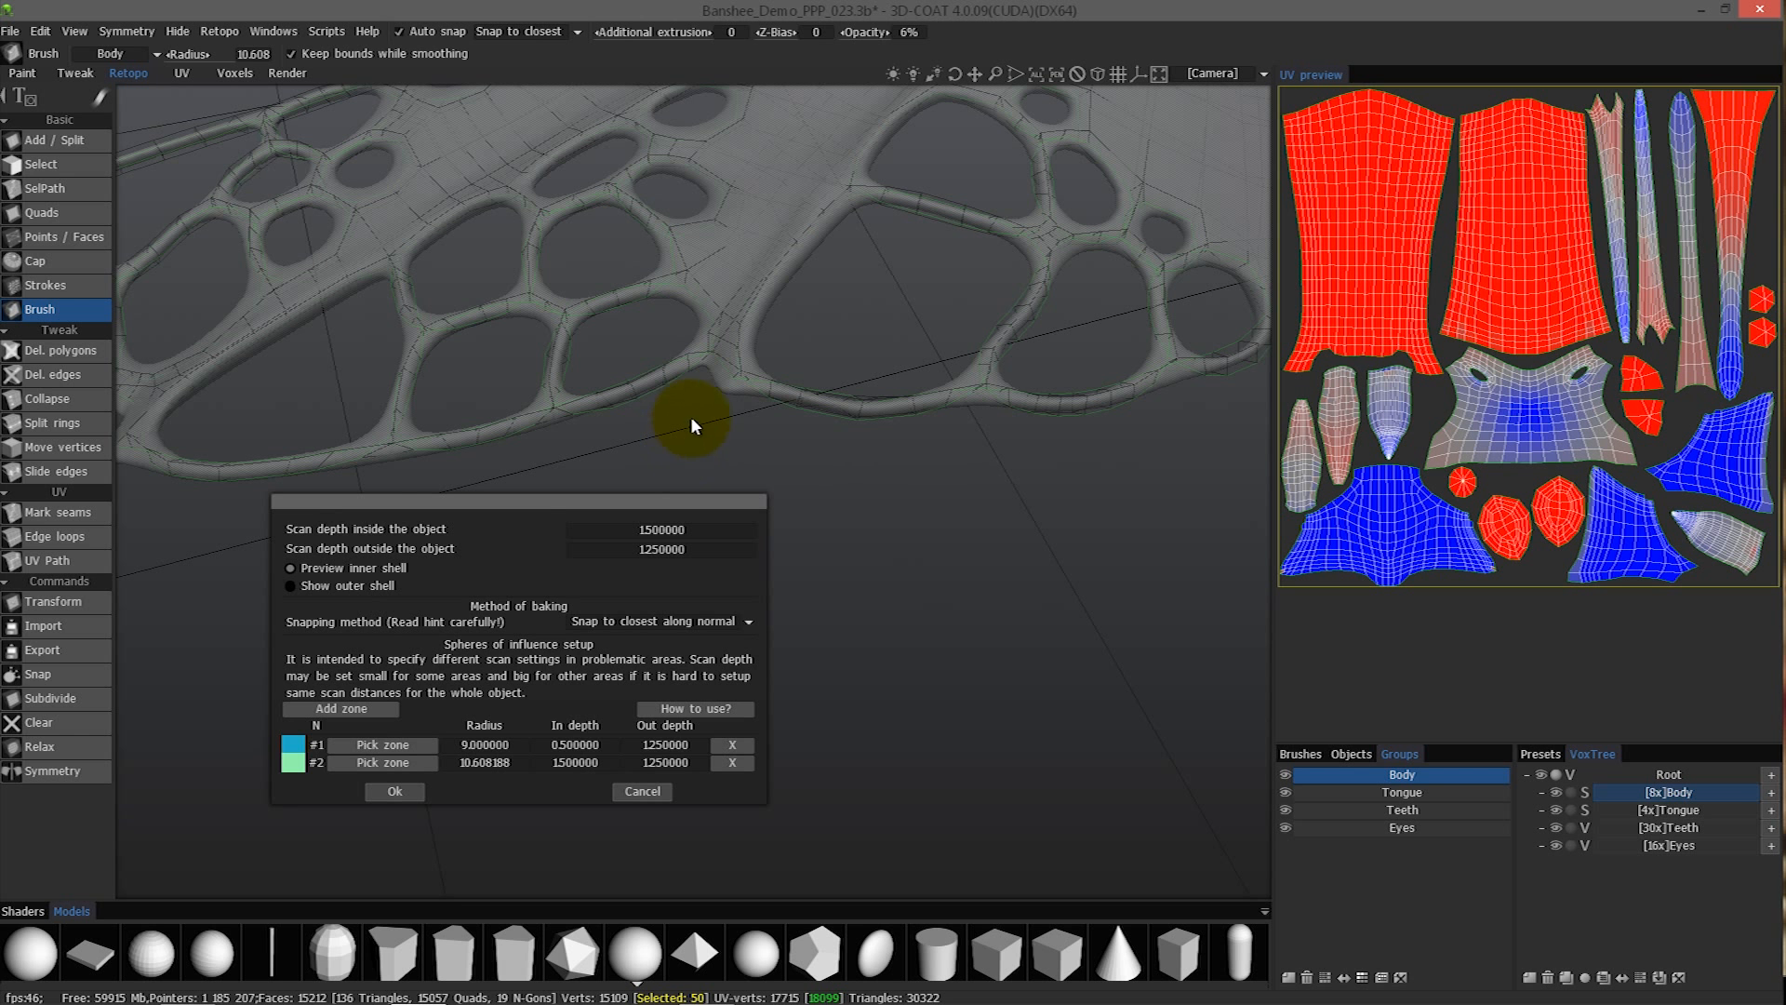
pyautogui.click(394, 792)
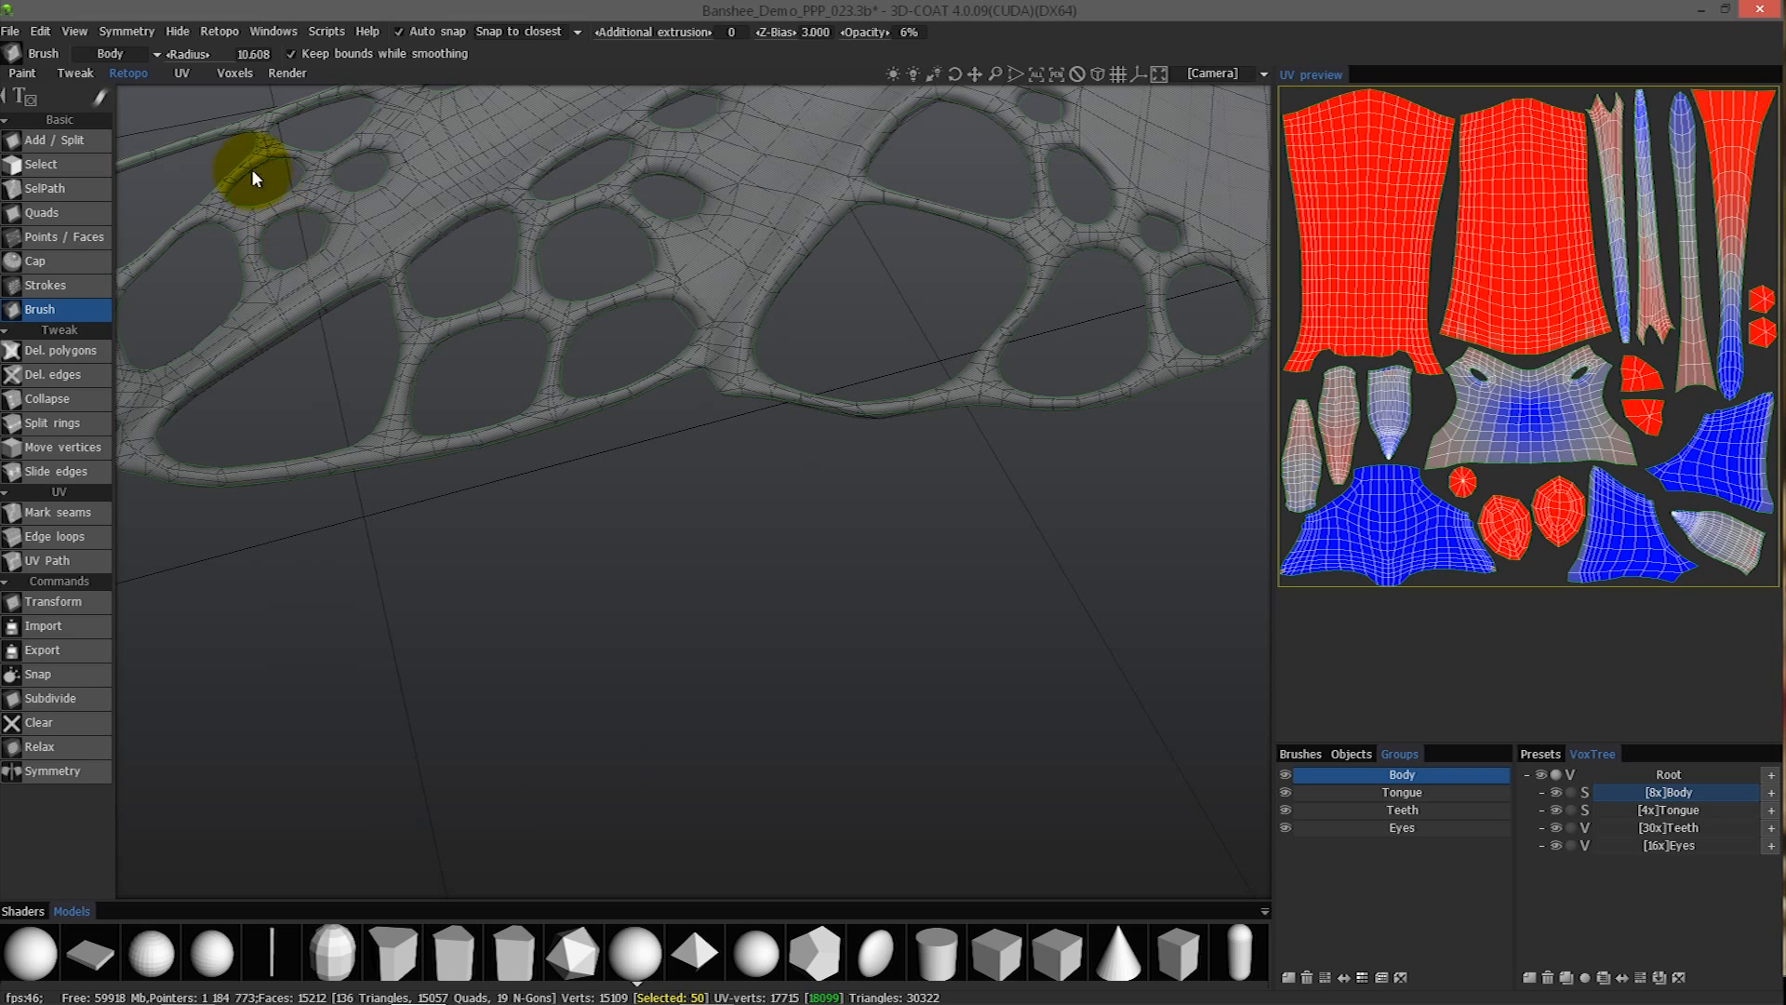
# - Make Wings the current UV set and reopen the baking scan settings
pyautogui.click(128, 57)
pyautogui.click(120, 111)
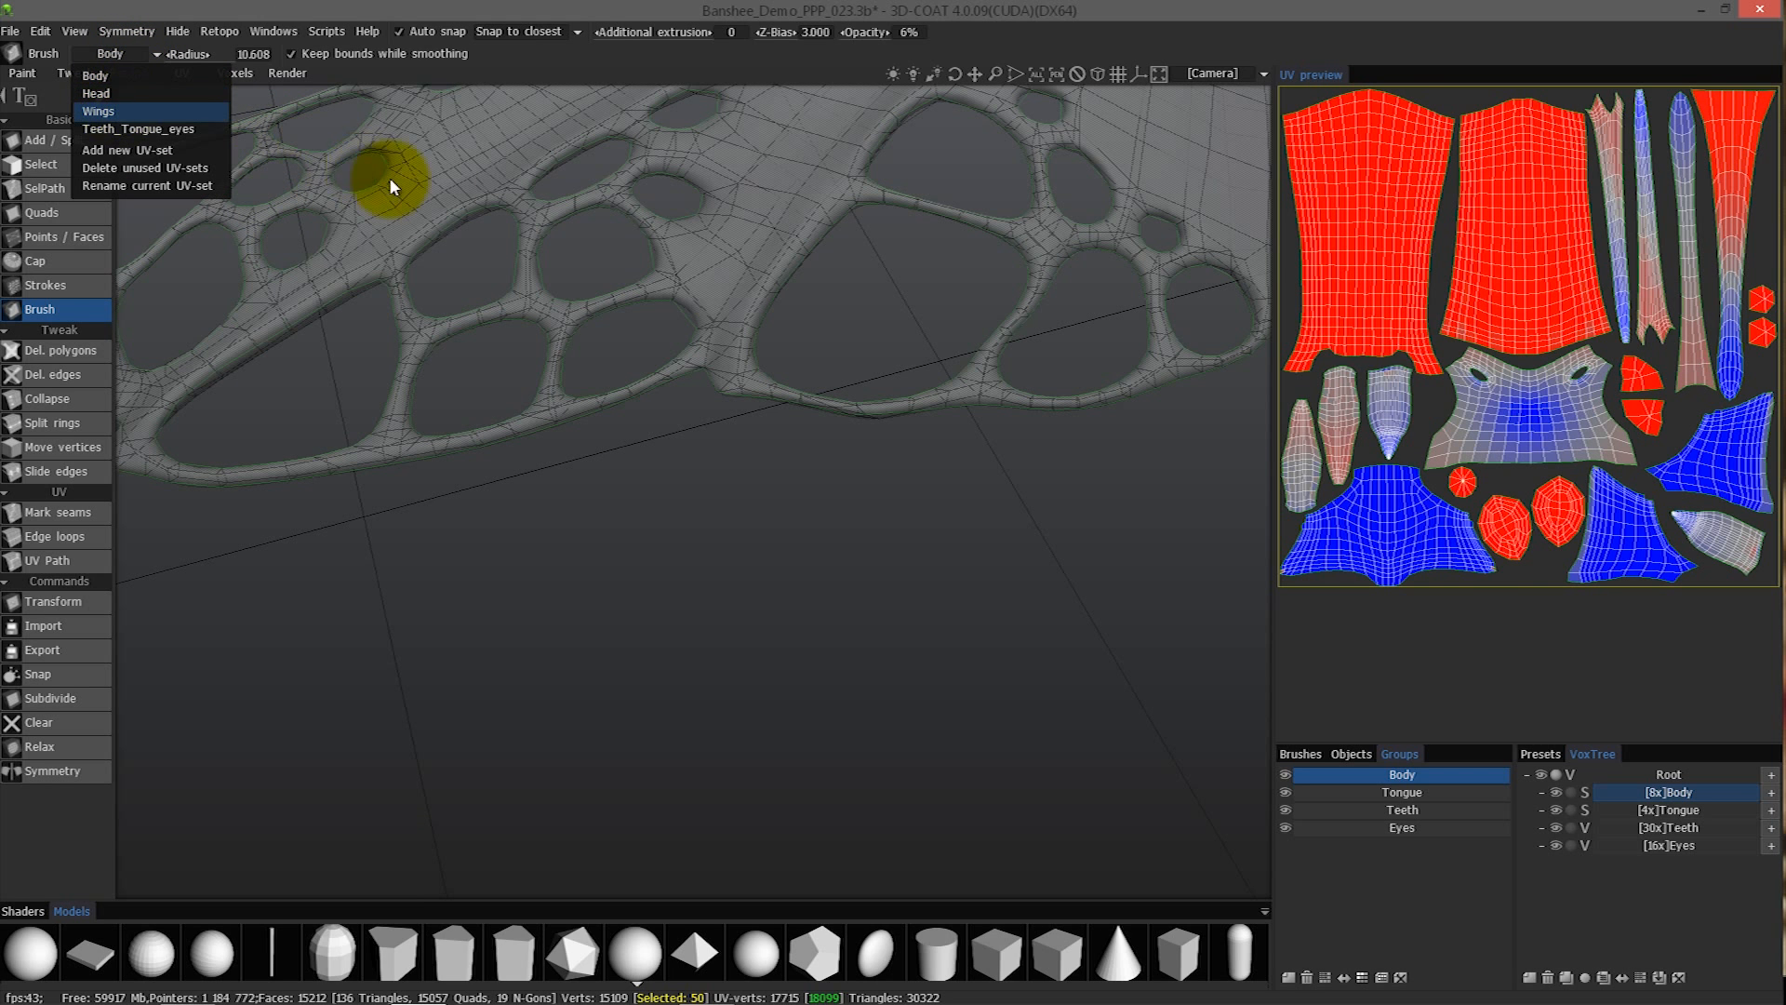
pyautogui.moveTo(493, 450); pyautogui.dragTo(561, 482)
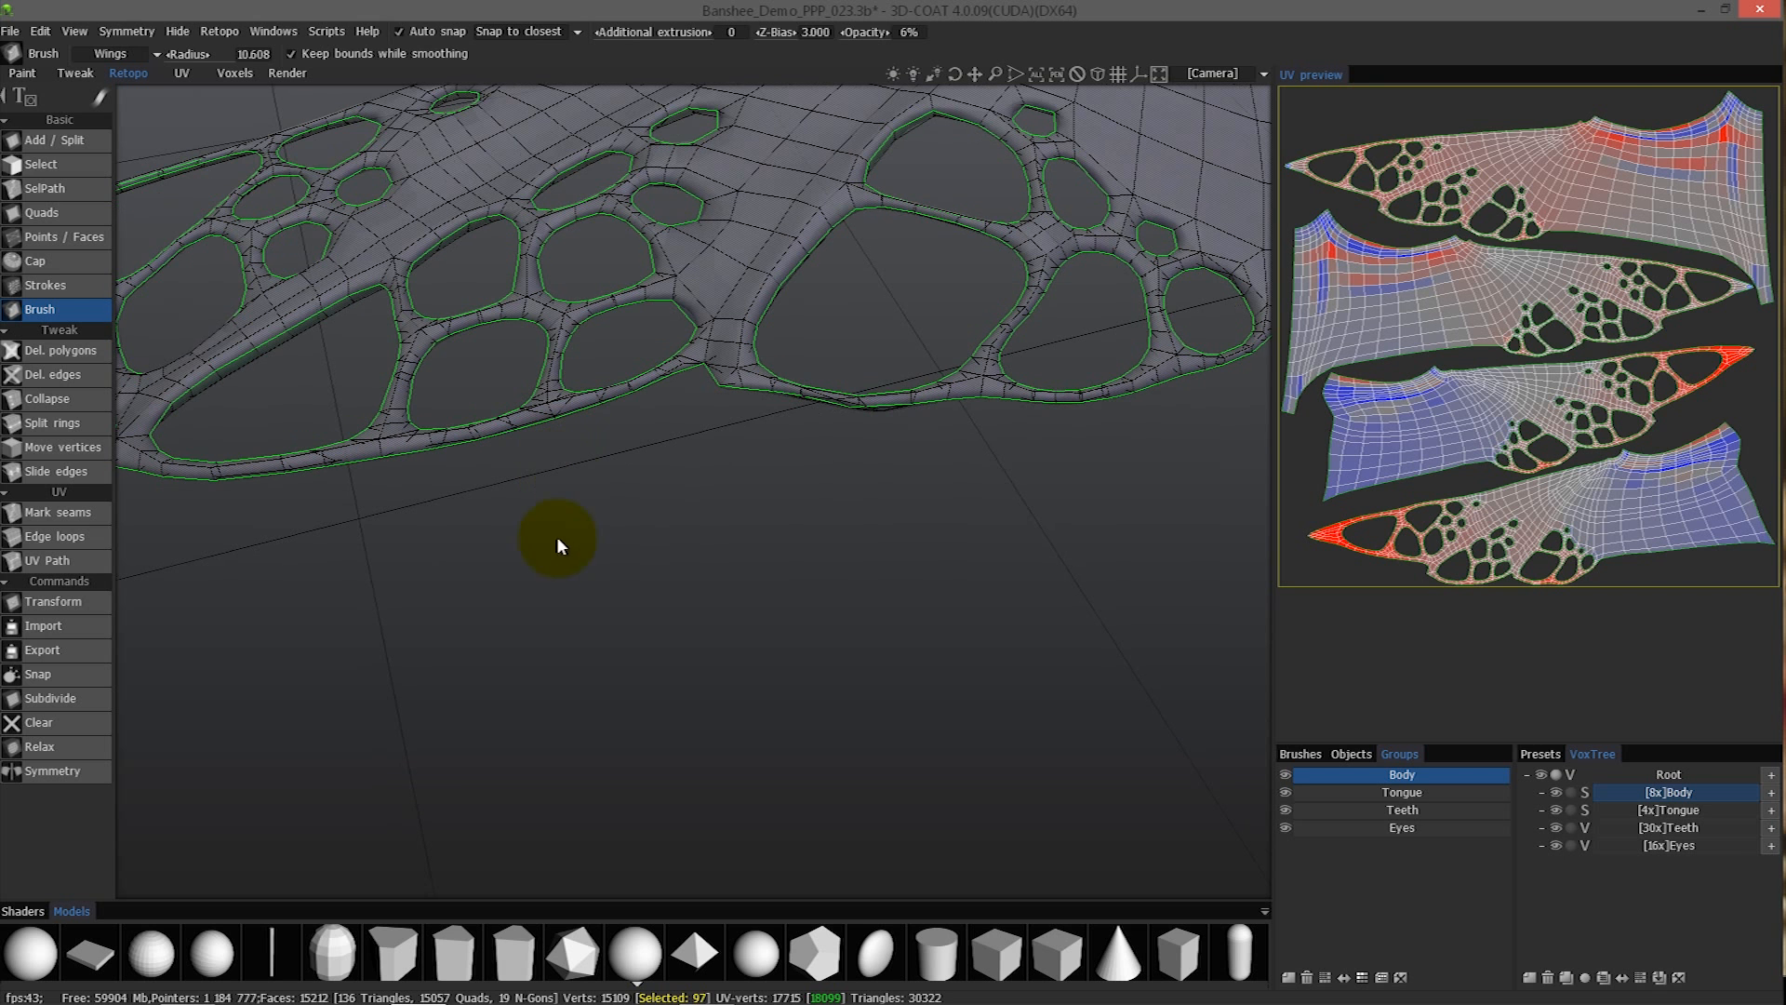
pyautogui.press('Return')
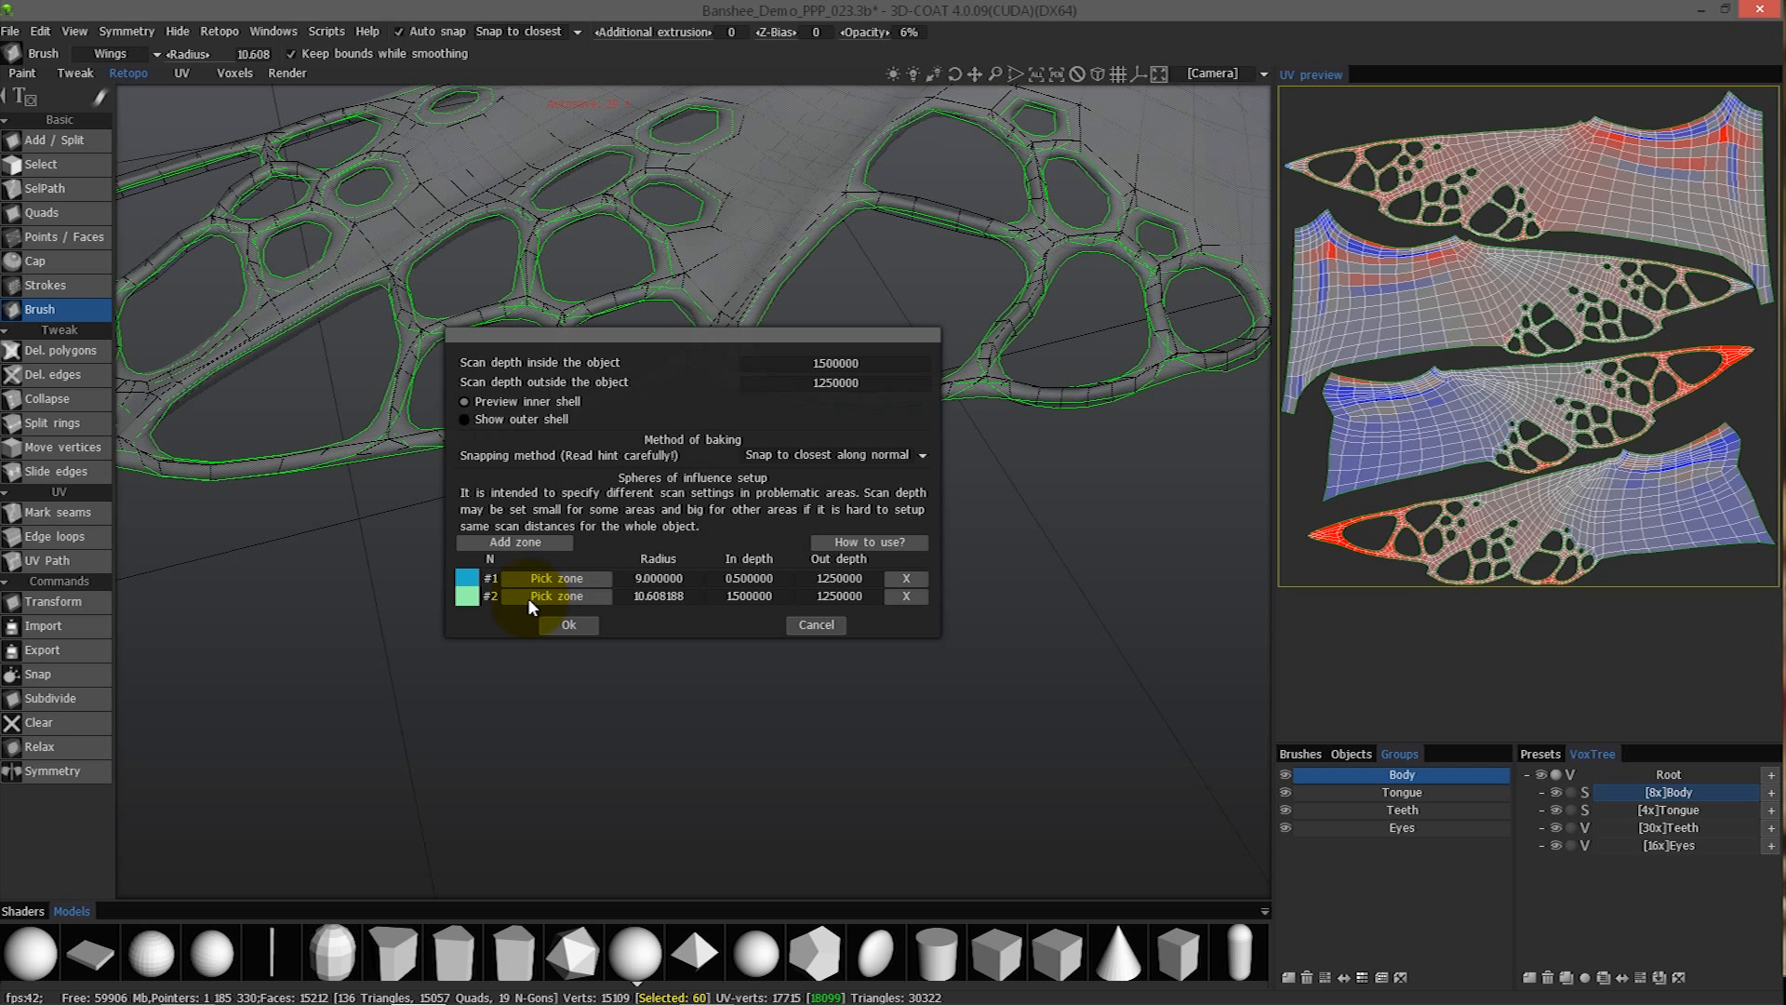
# - Place zone #2 over the perforated wing's lower edge, between the two groups of holes
pyautogui.click(551, 596)
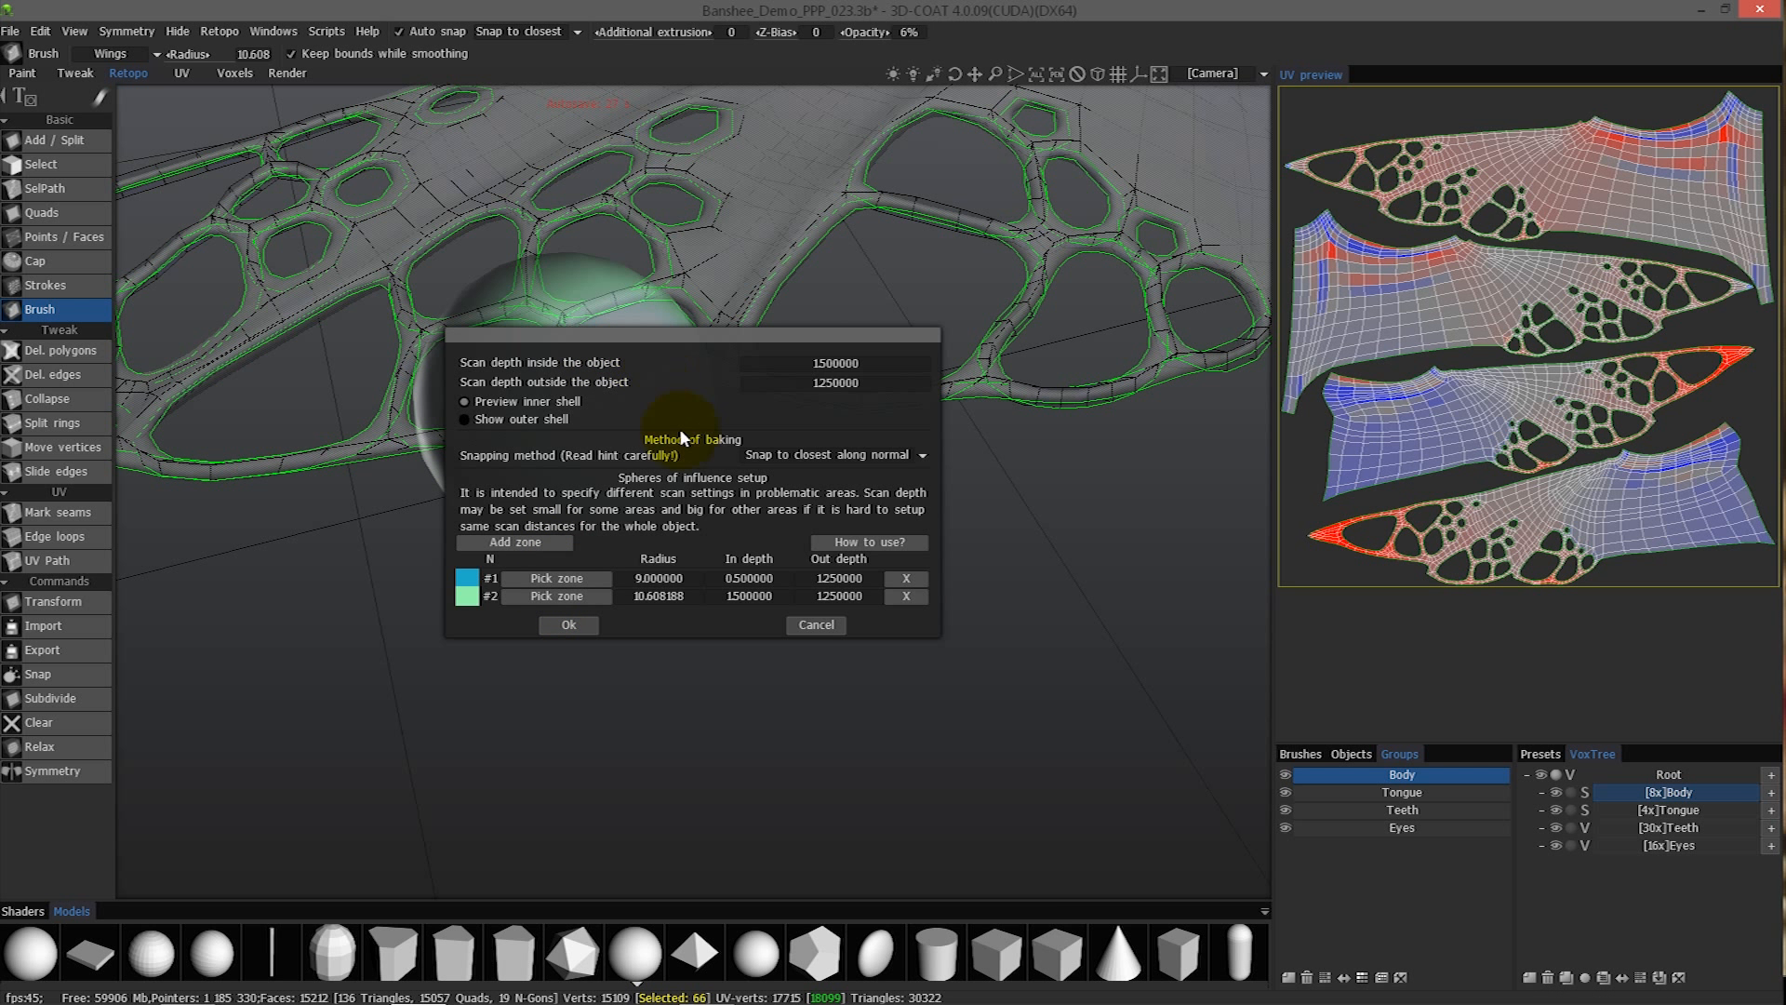
pyautogui.click(655, 380)
pyautogui.moveTo(758, 638); pyautogui.dragTo(825, 819)
pyautogui.moveTo(744, 383); pyautogui.dragTo(757, 387)
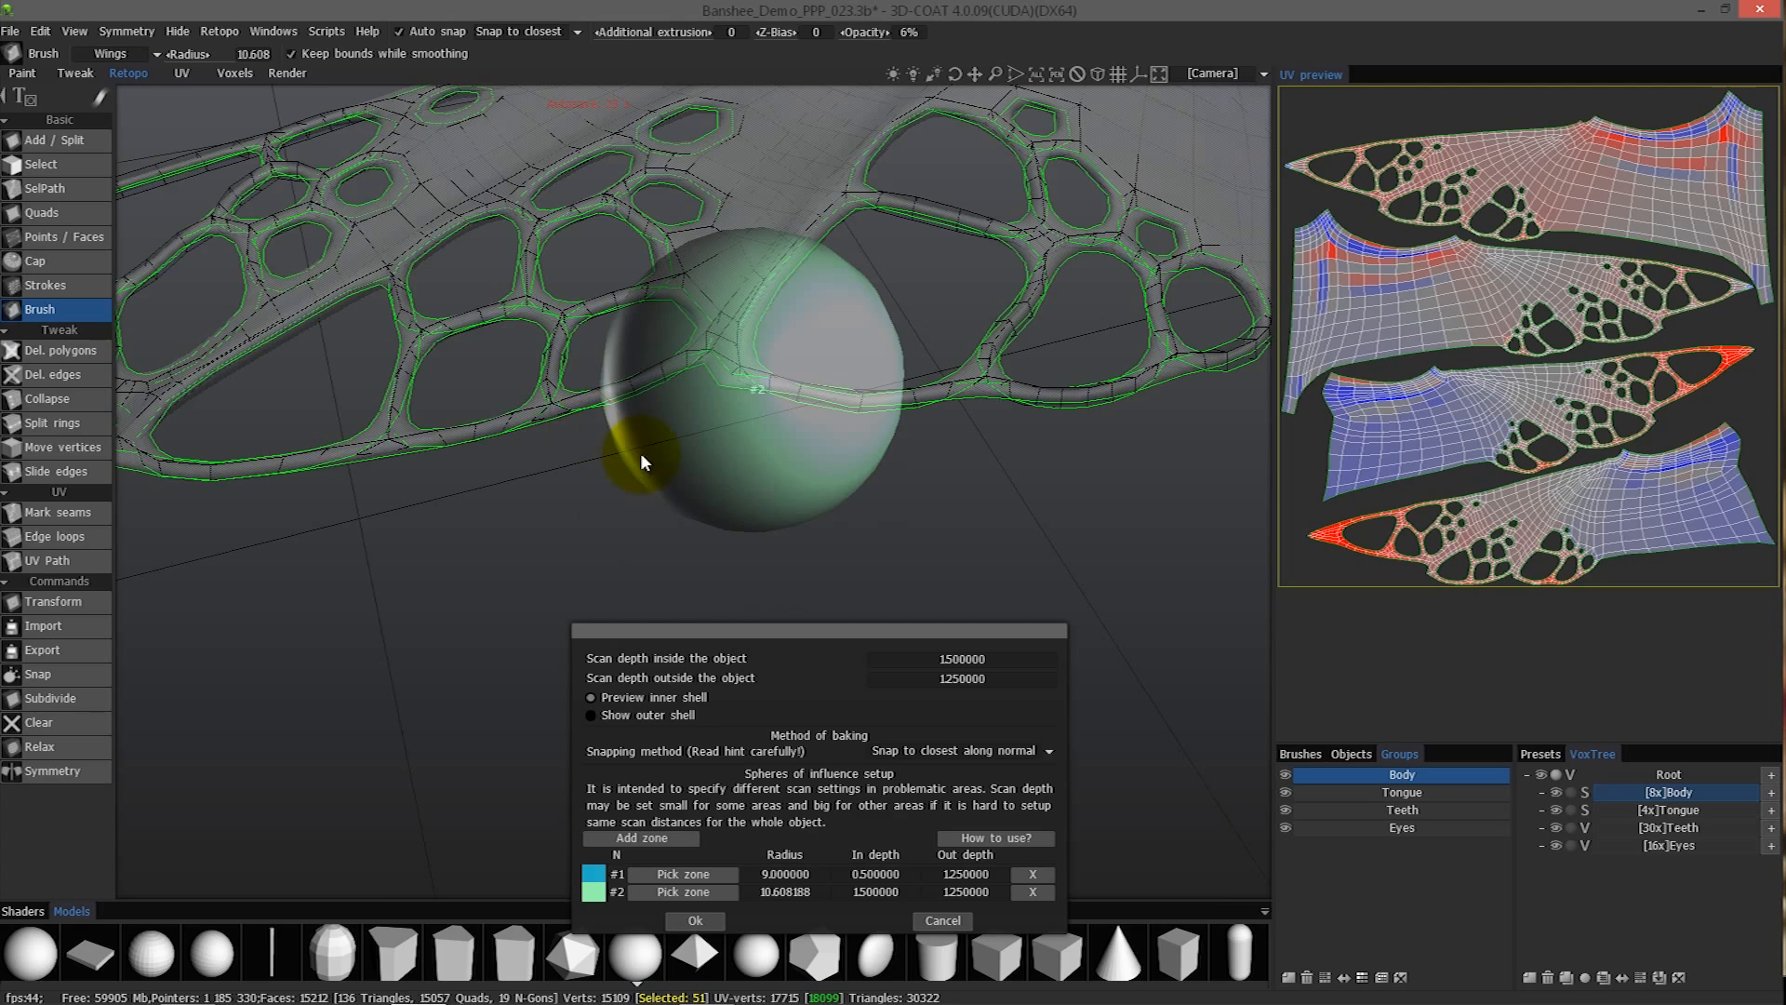
# - Try in depths of 0.3 and 0.1 for zone #2
pyautogui.moveTo(768, 600); pyautogui.dragTo(815, 621)
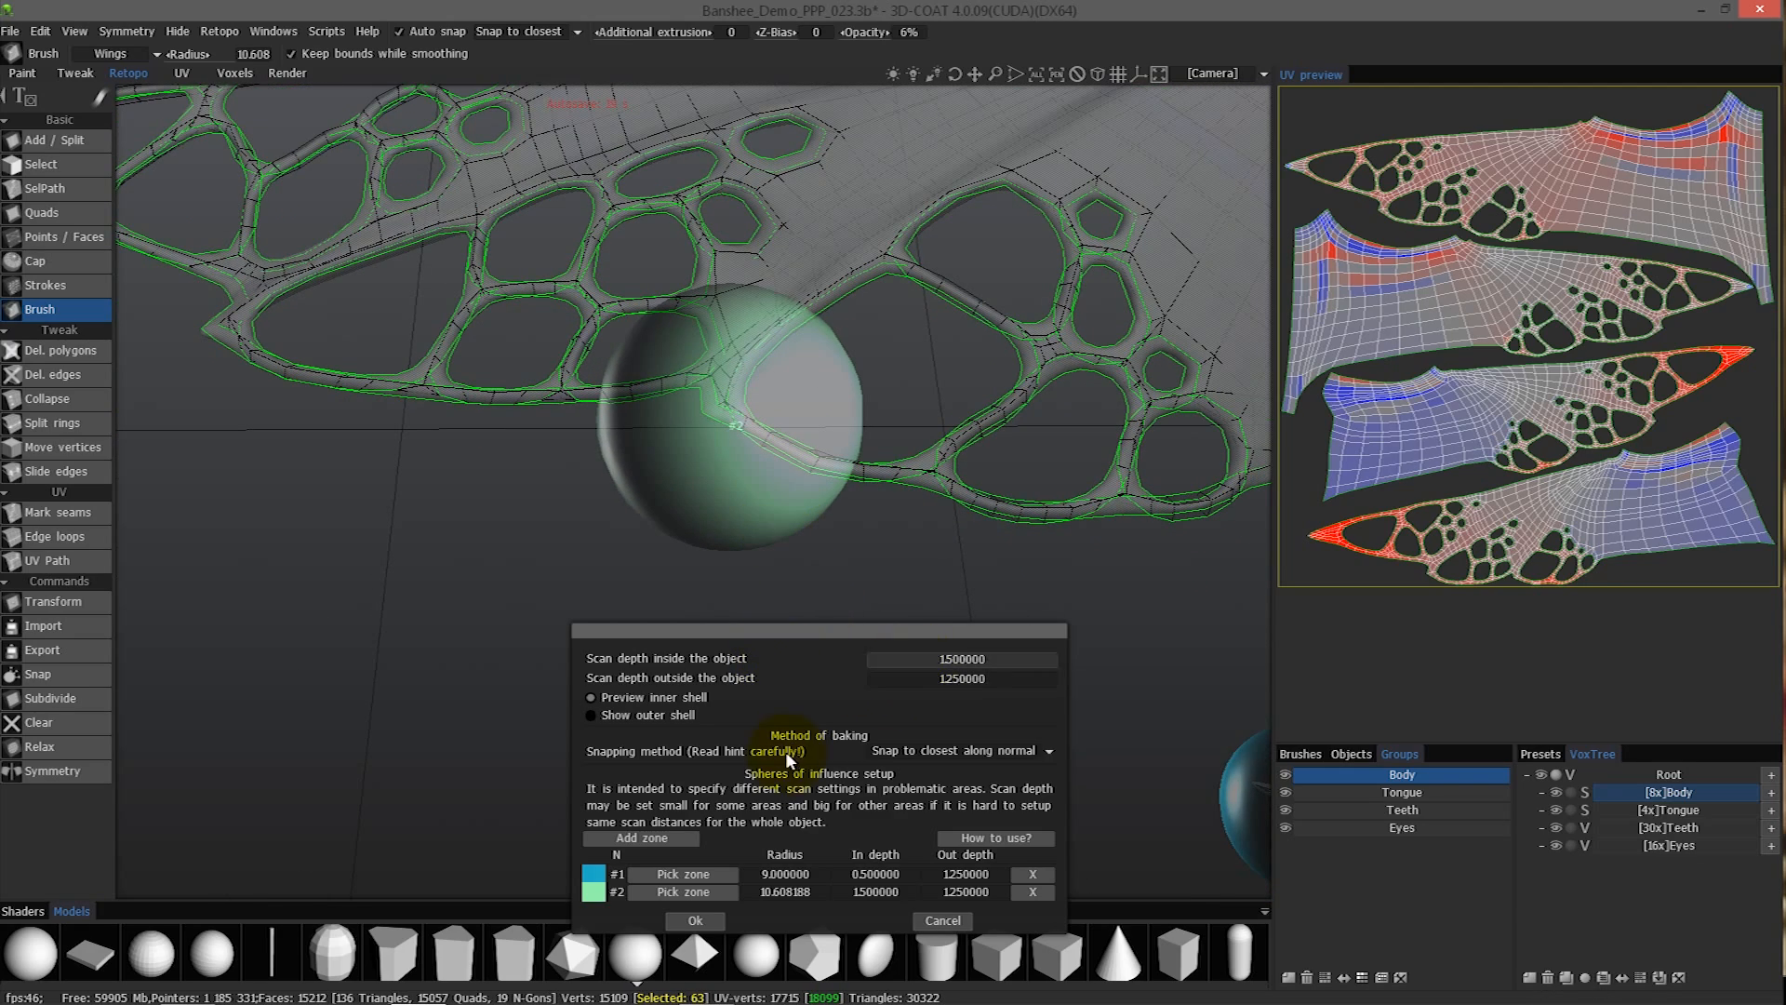
pyautogui.click(876, 890)
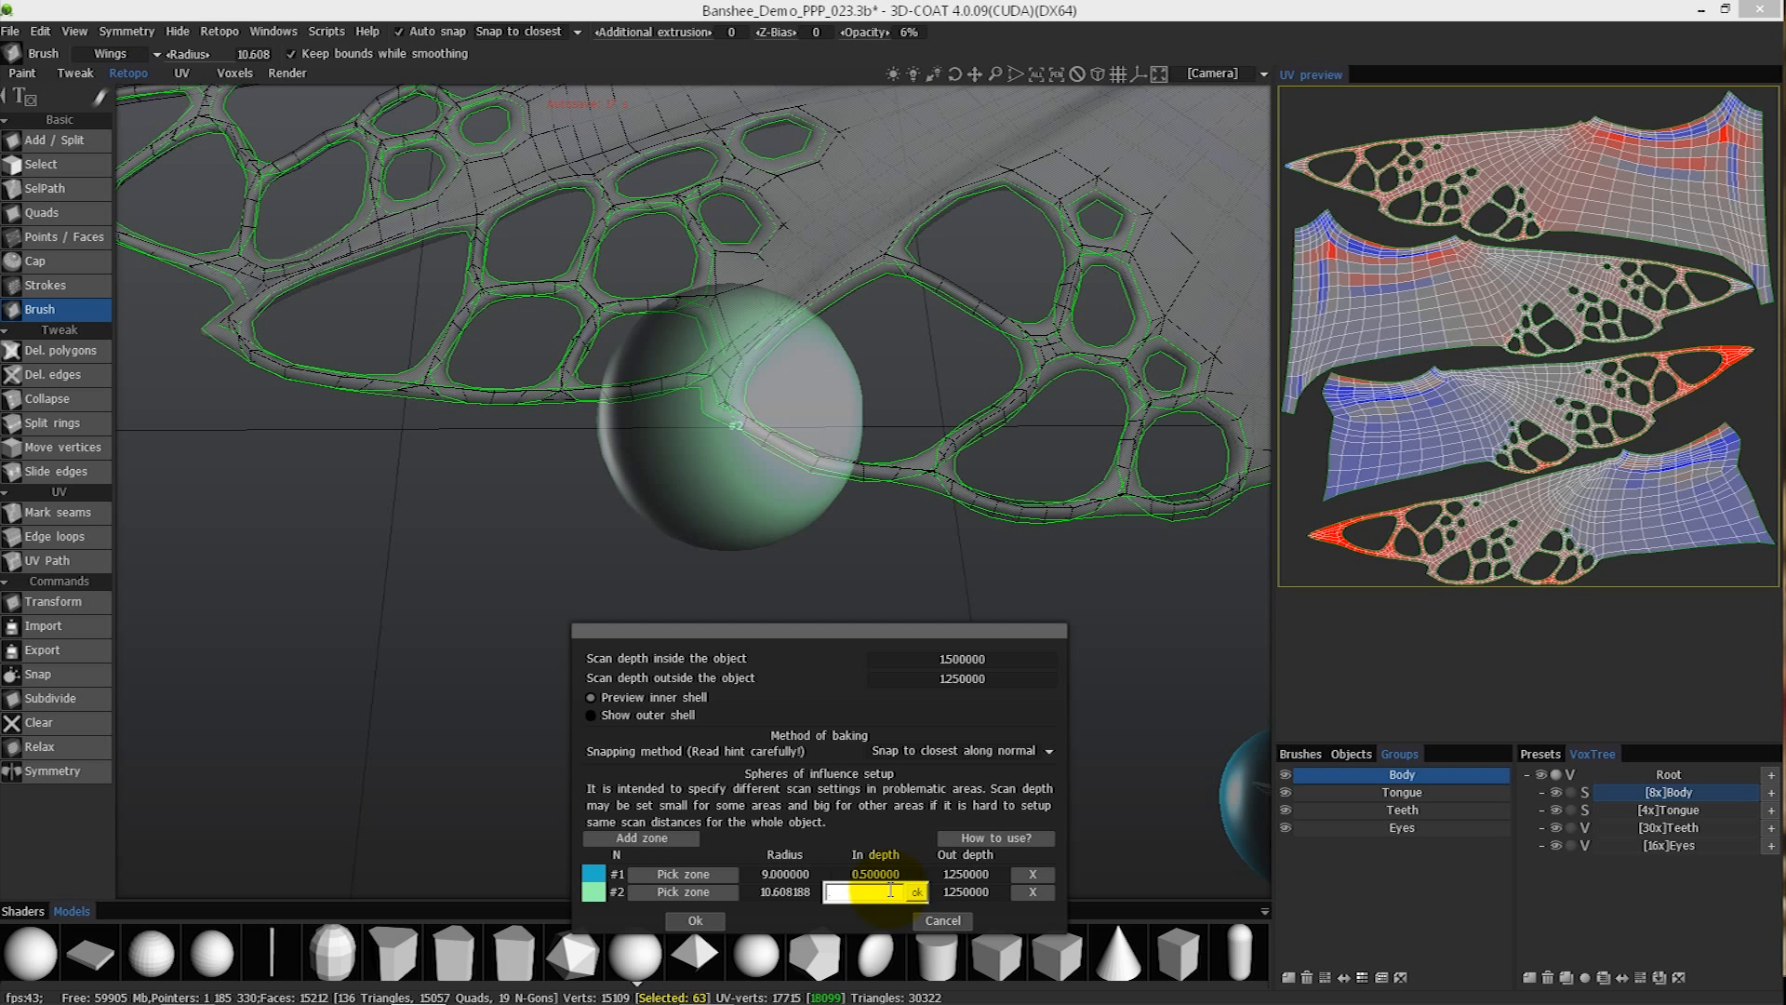
pyautogui.write('0.3')
pyautogui.press('Return')
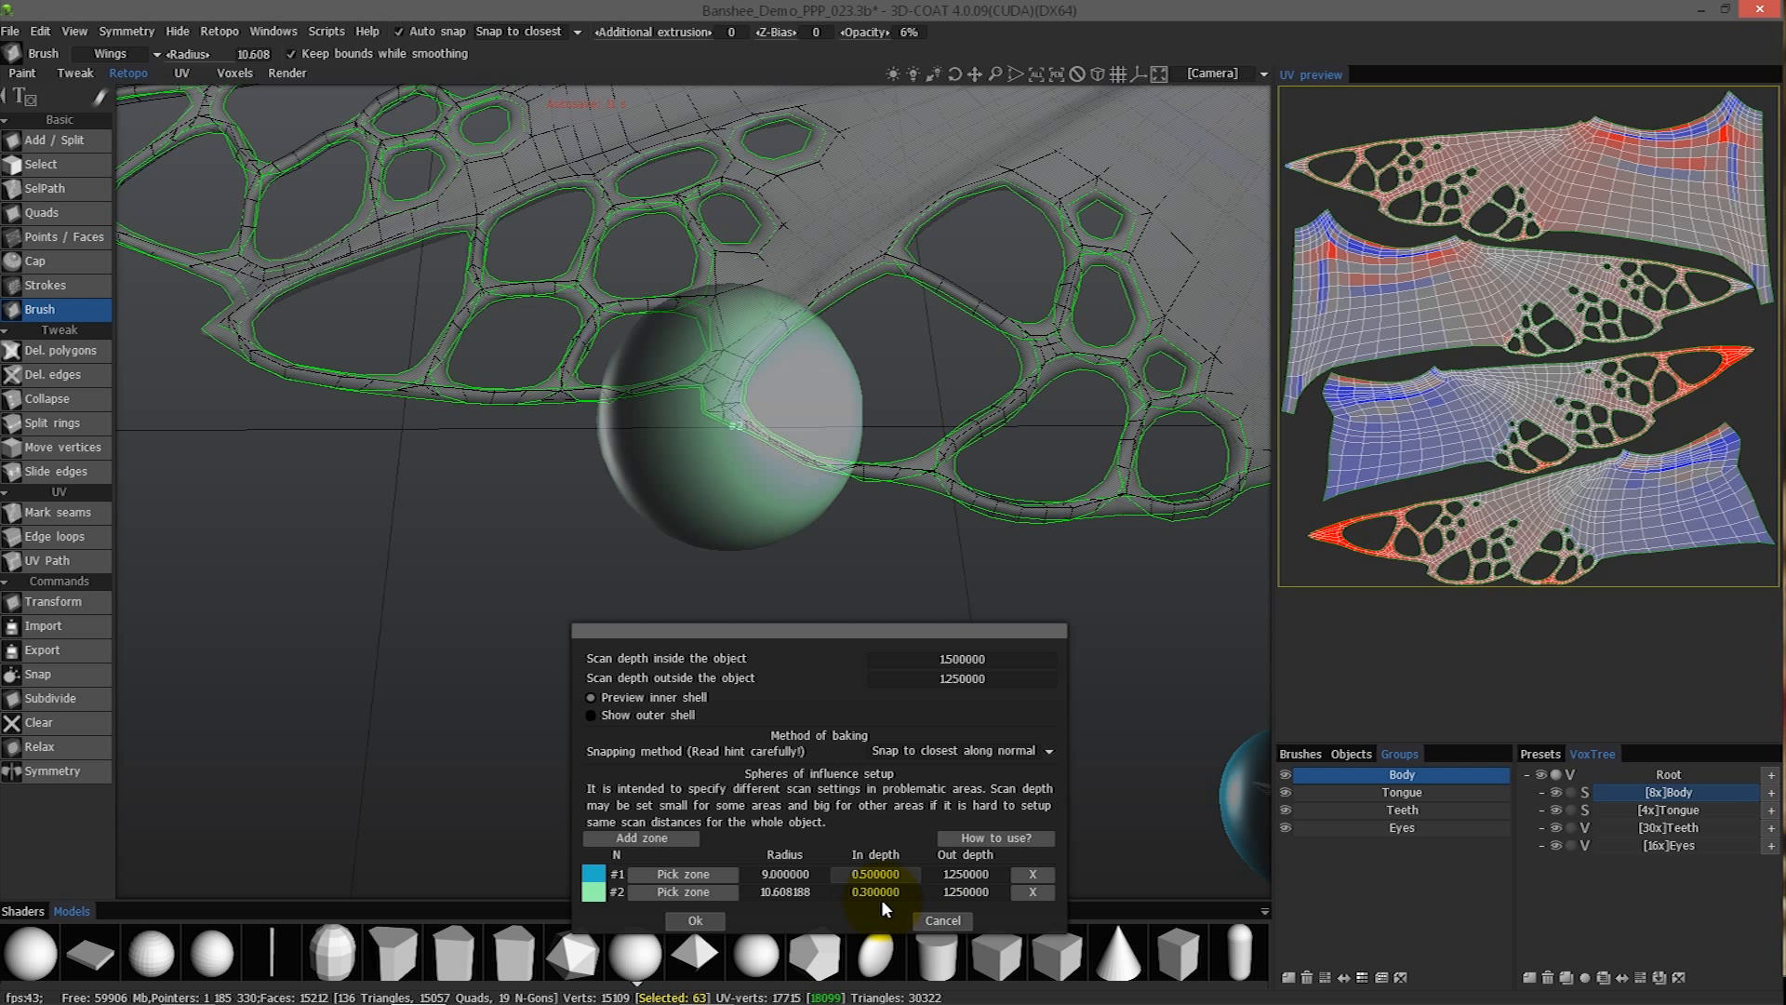
pyautogui.click(884, 895)
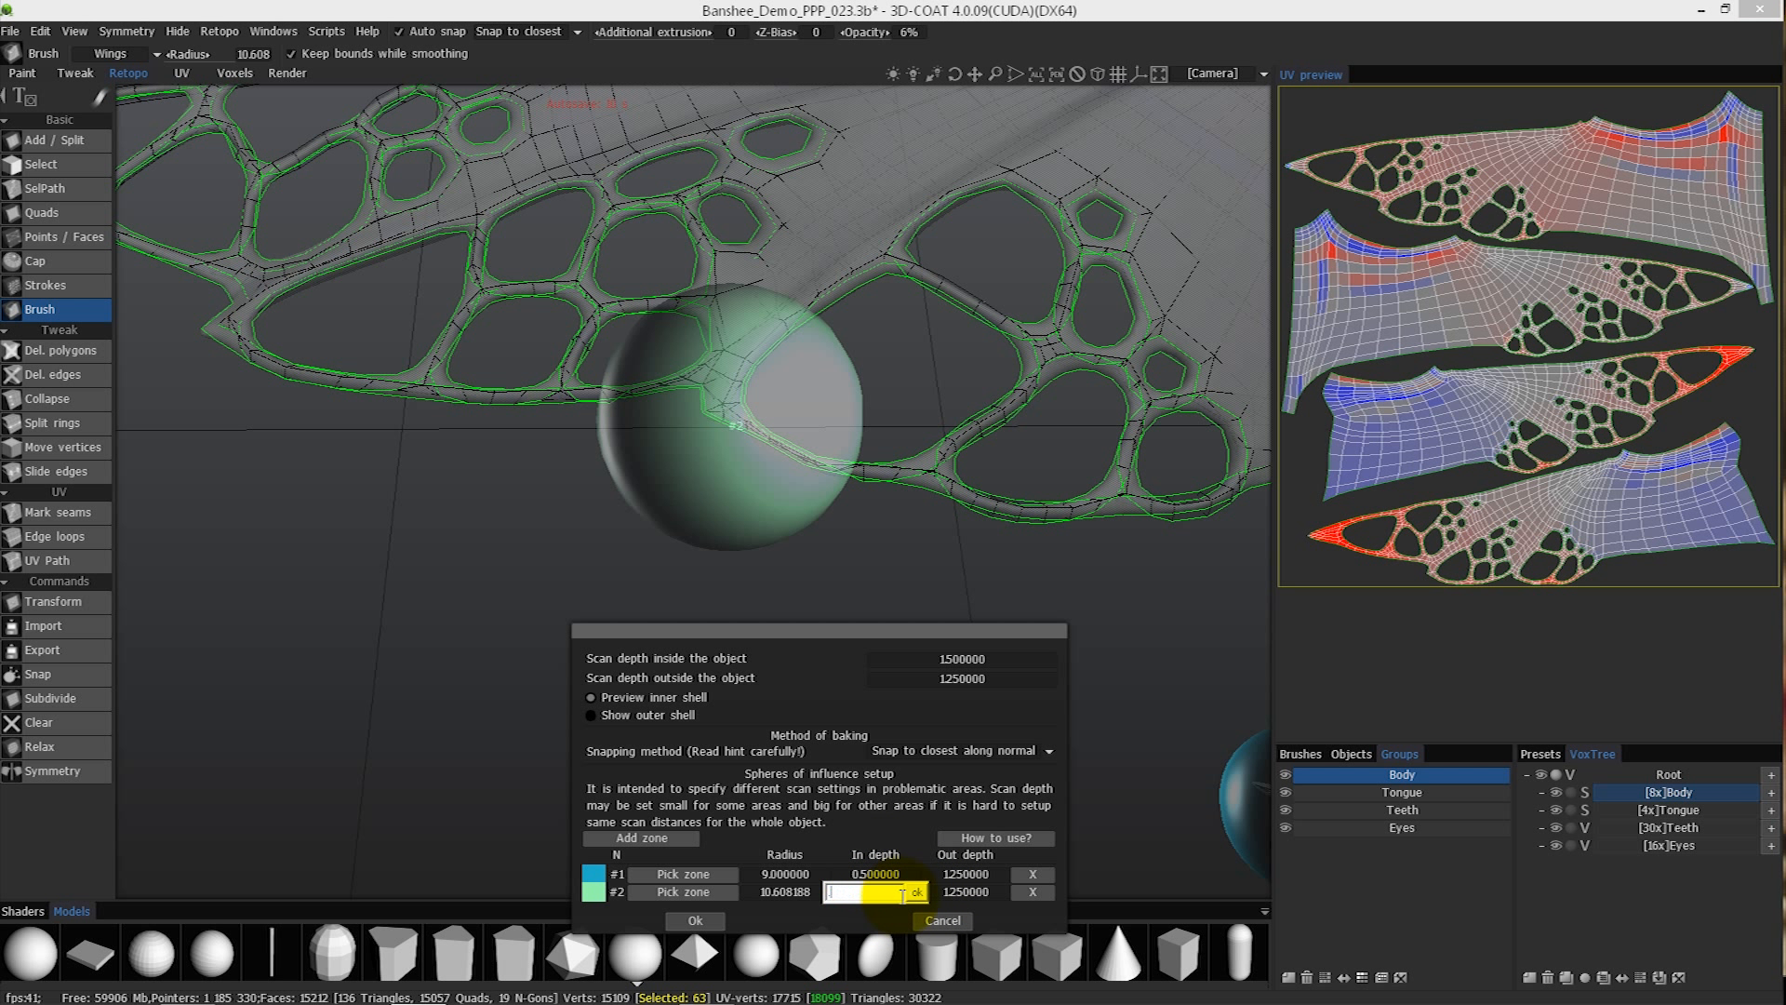
pyautogui.write('0.1')
pyautogui.press('Return')
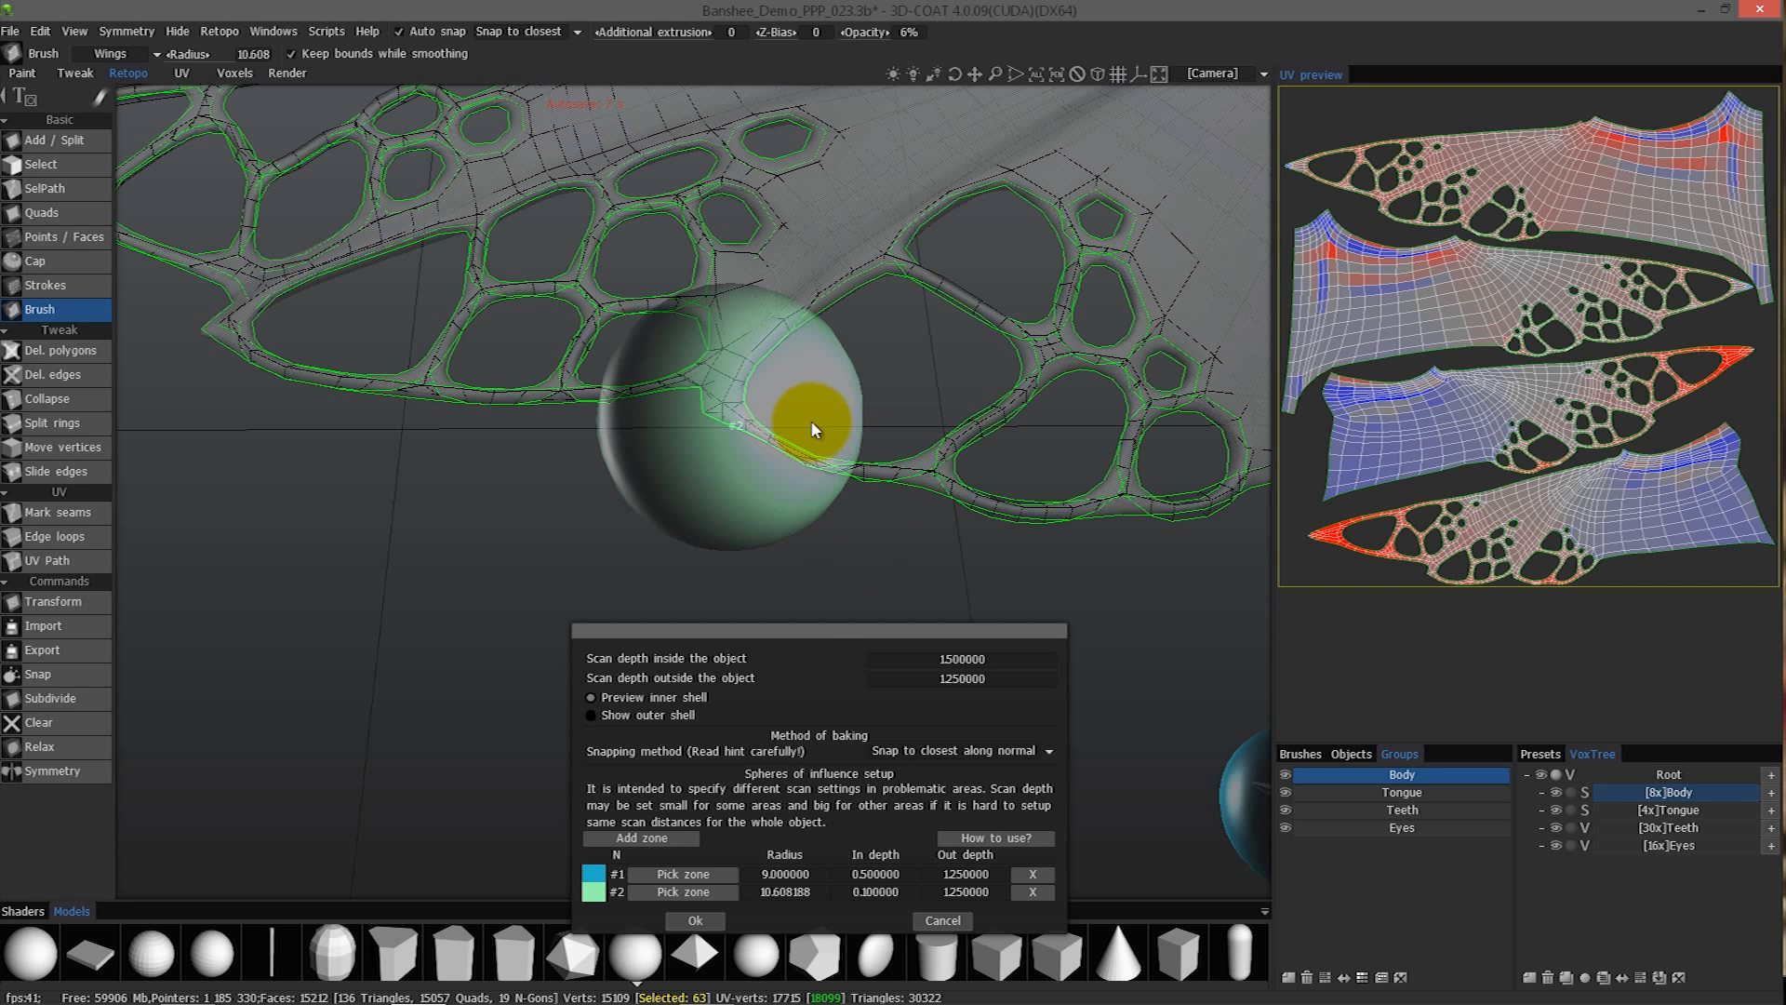
# - Add zone #3 on the wing's lower edge beside zone #2 and set its in depth to 0.1
pyautogui.click(651, 837)
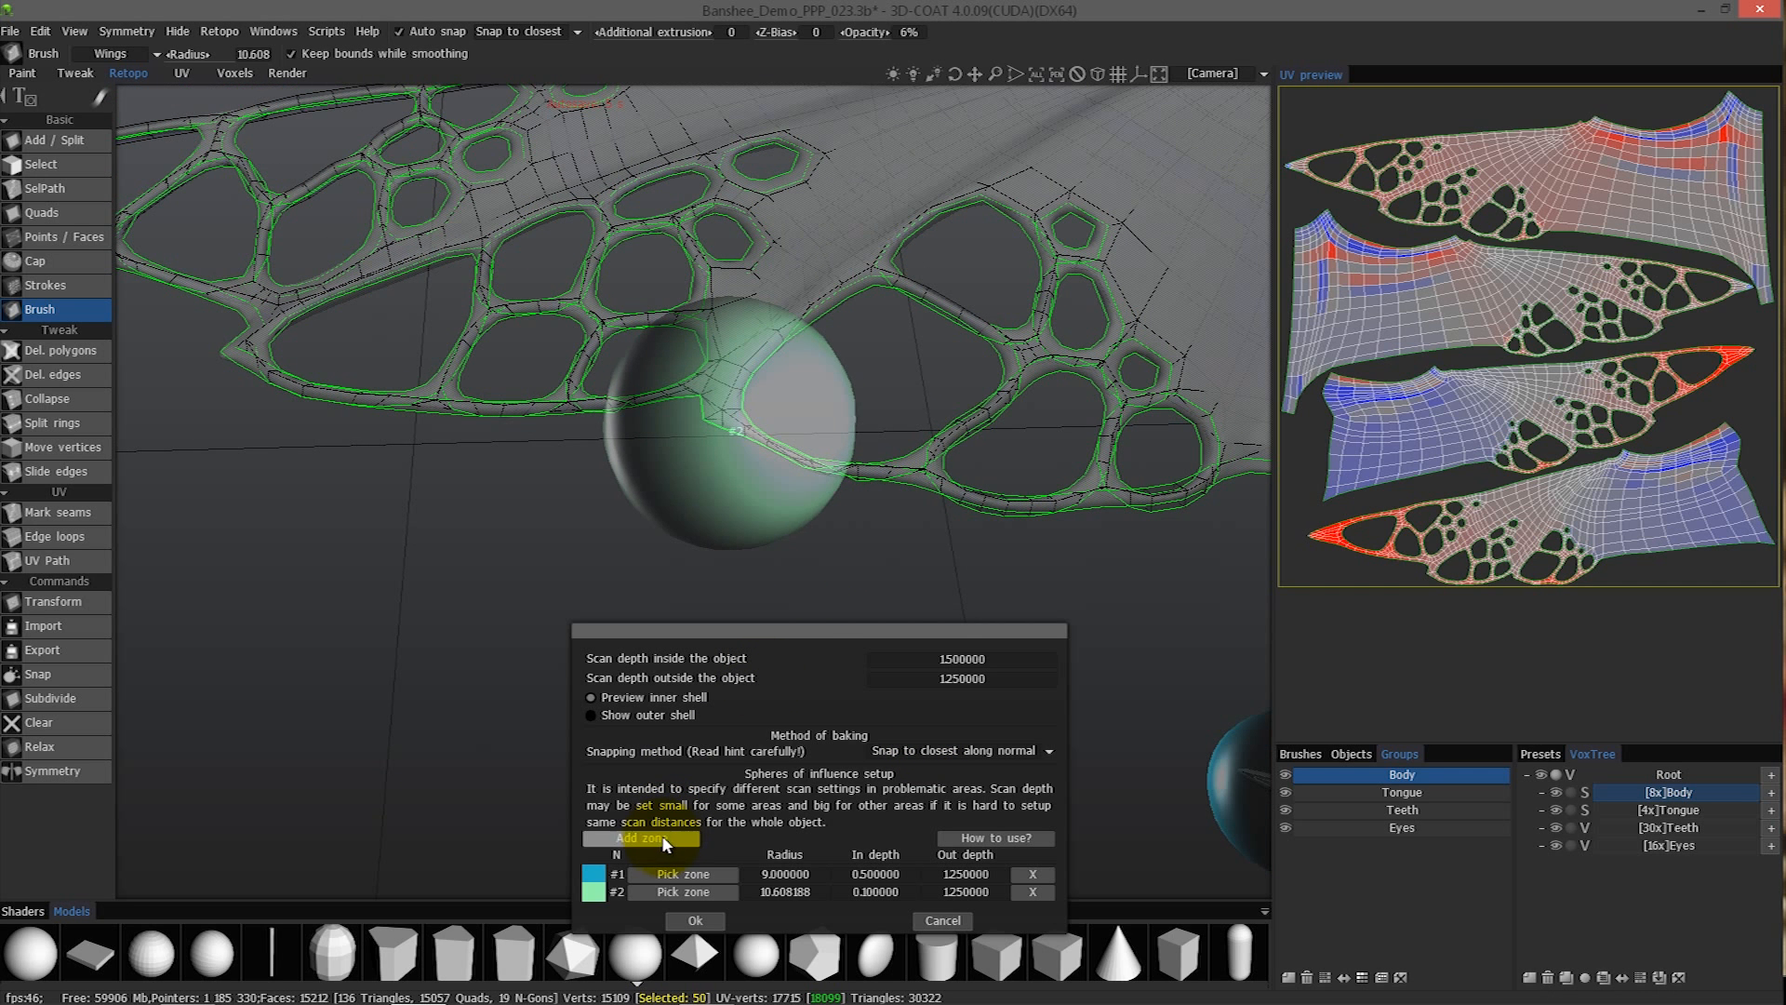
pyautogui.click(885, 483)
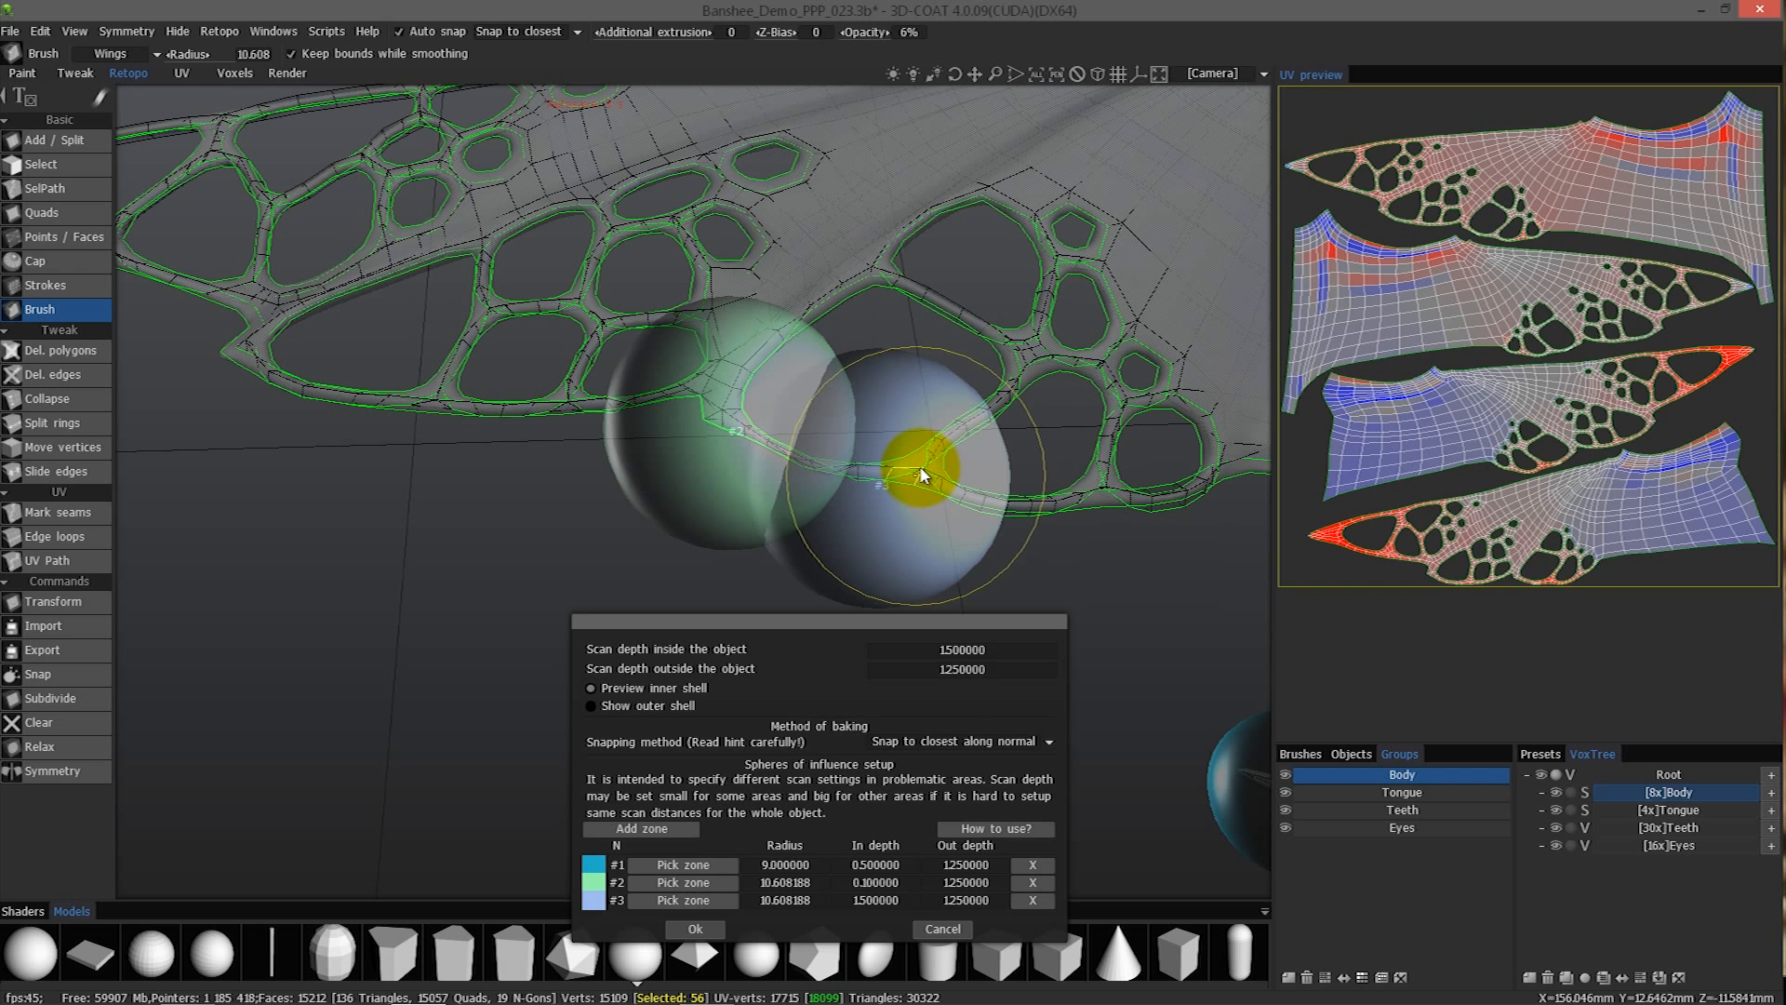
pyautogui.click(683, 900)
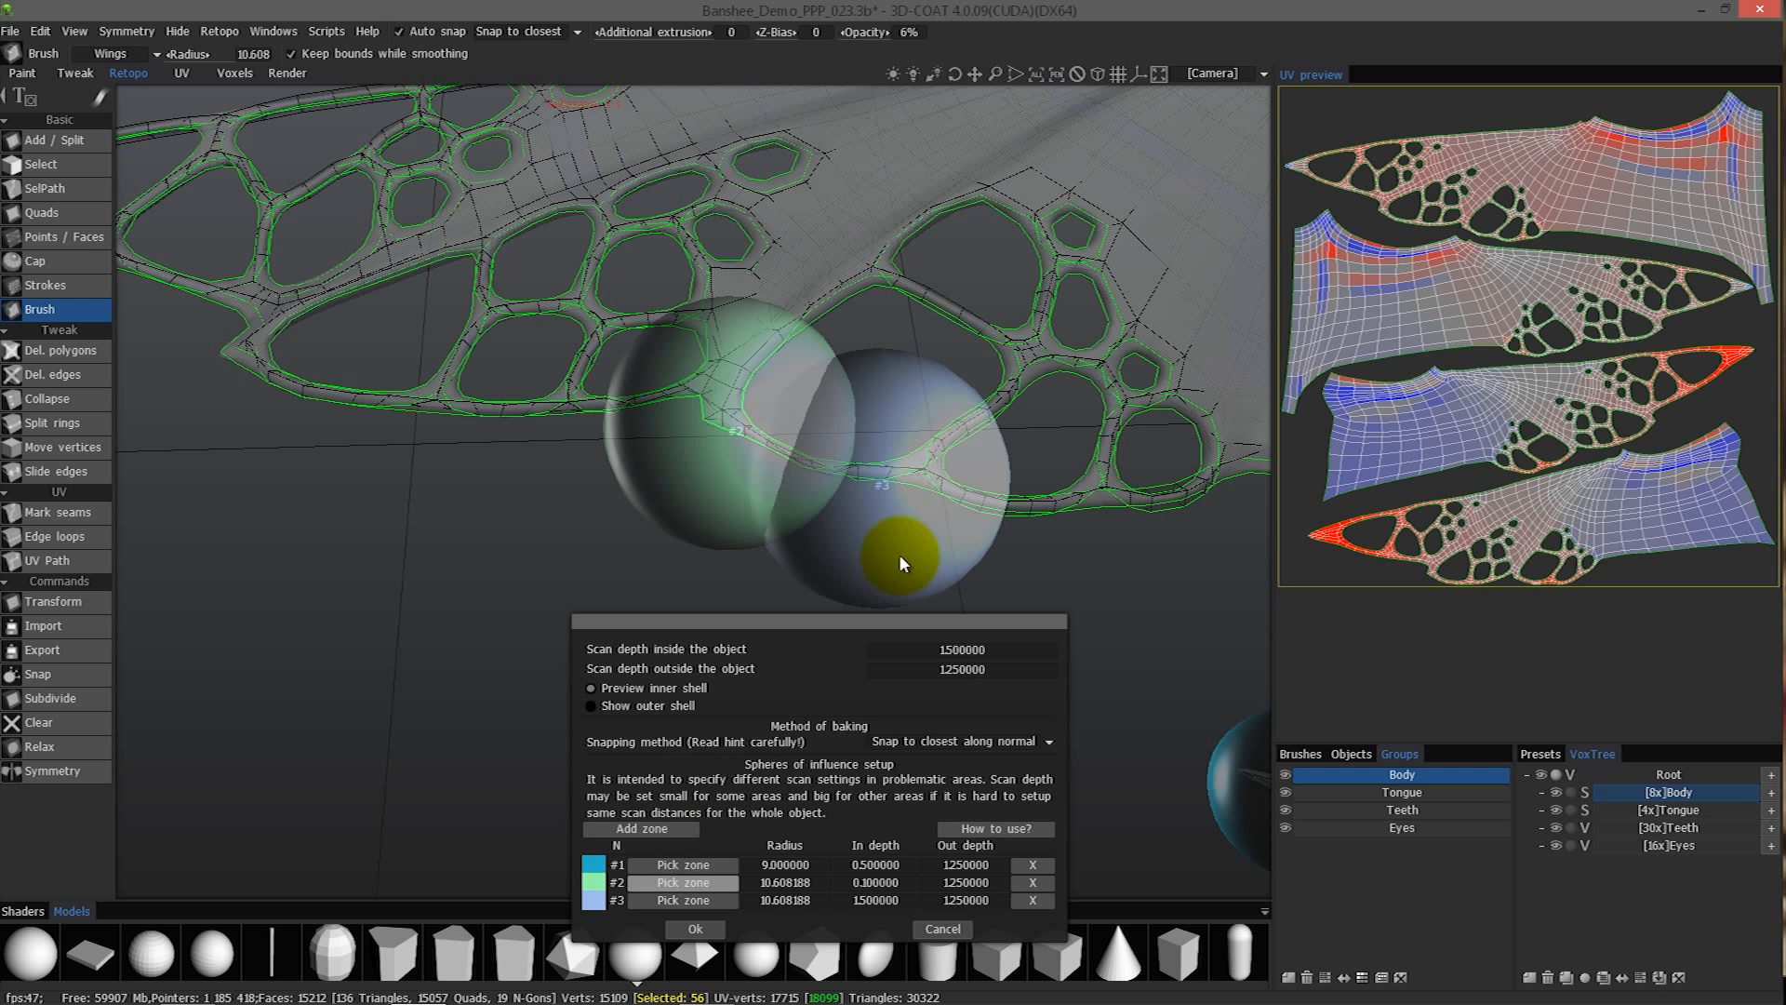
pyautogui.click(917, 463)
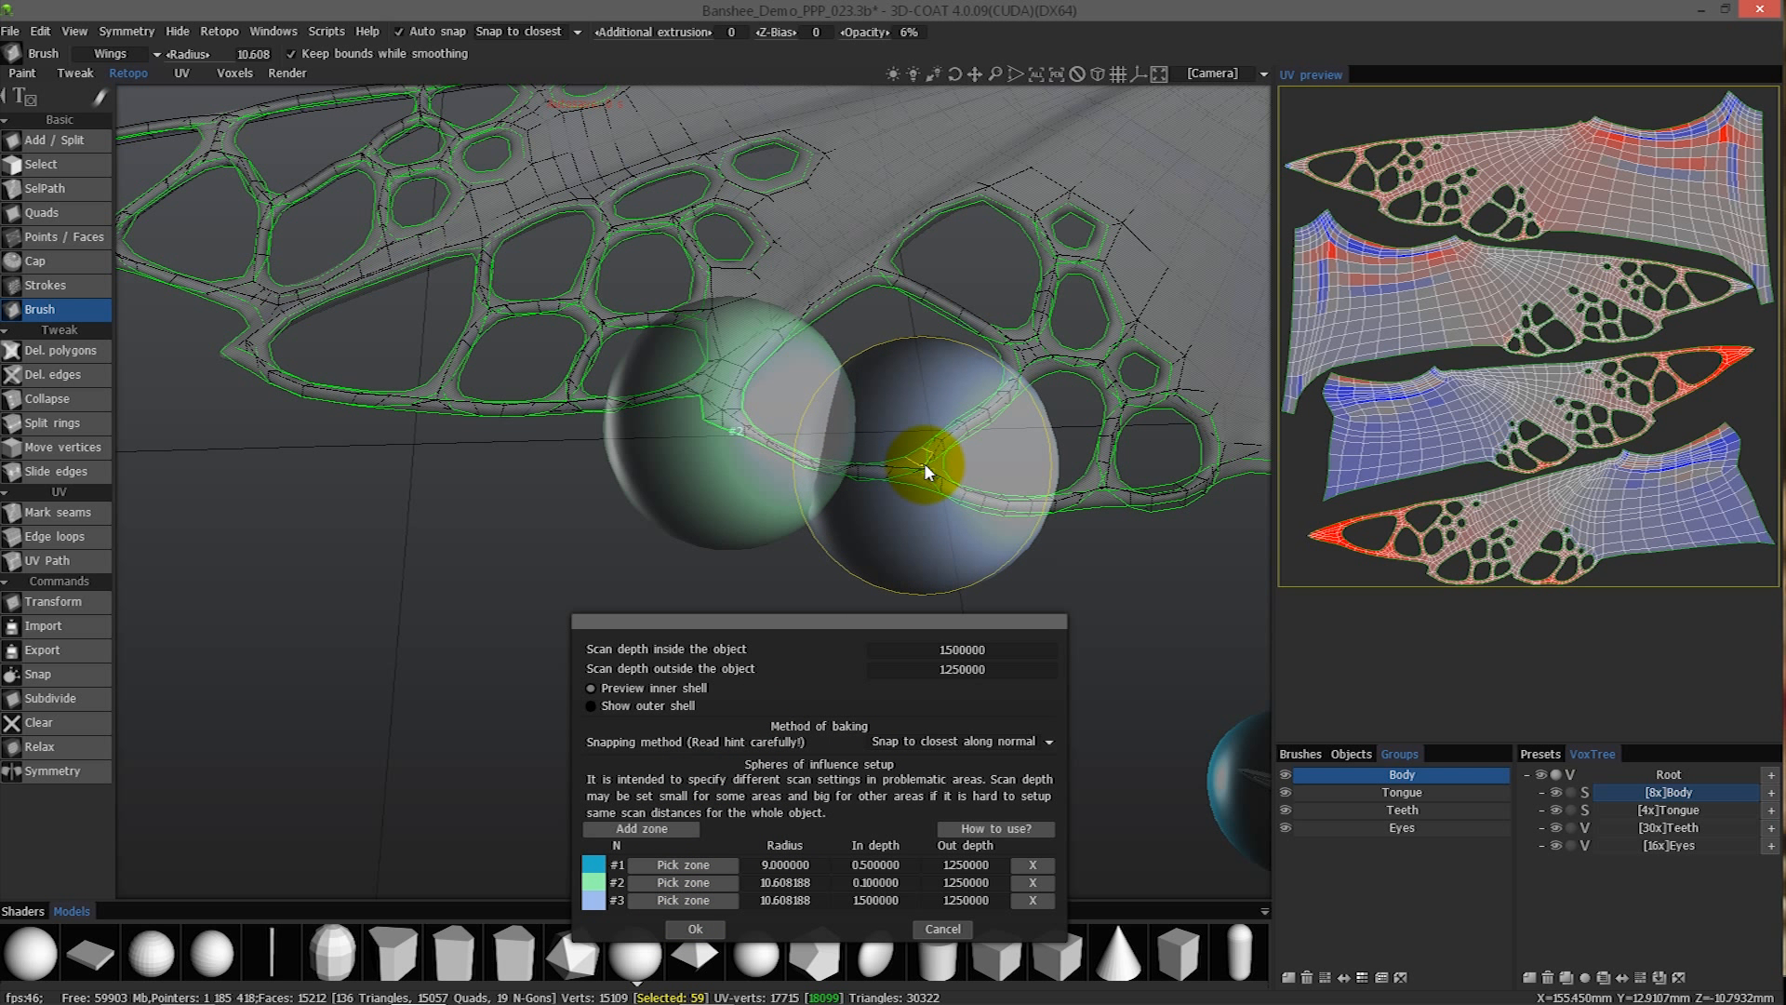
pyautogui.click(874, 899)
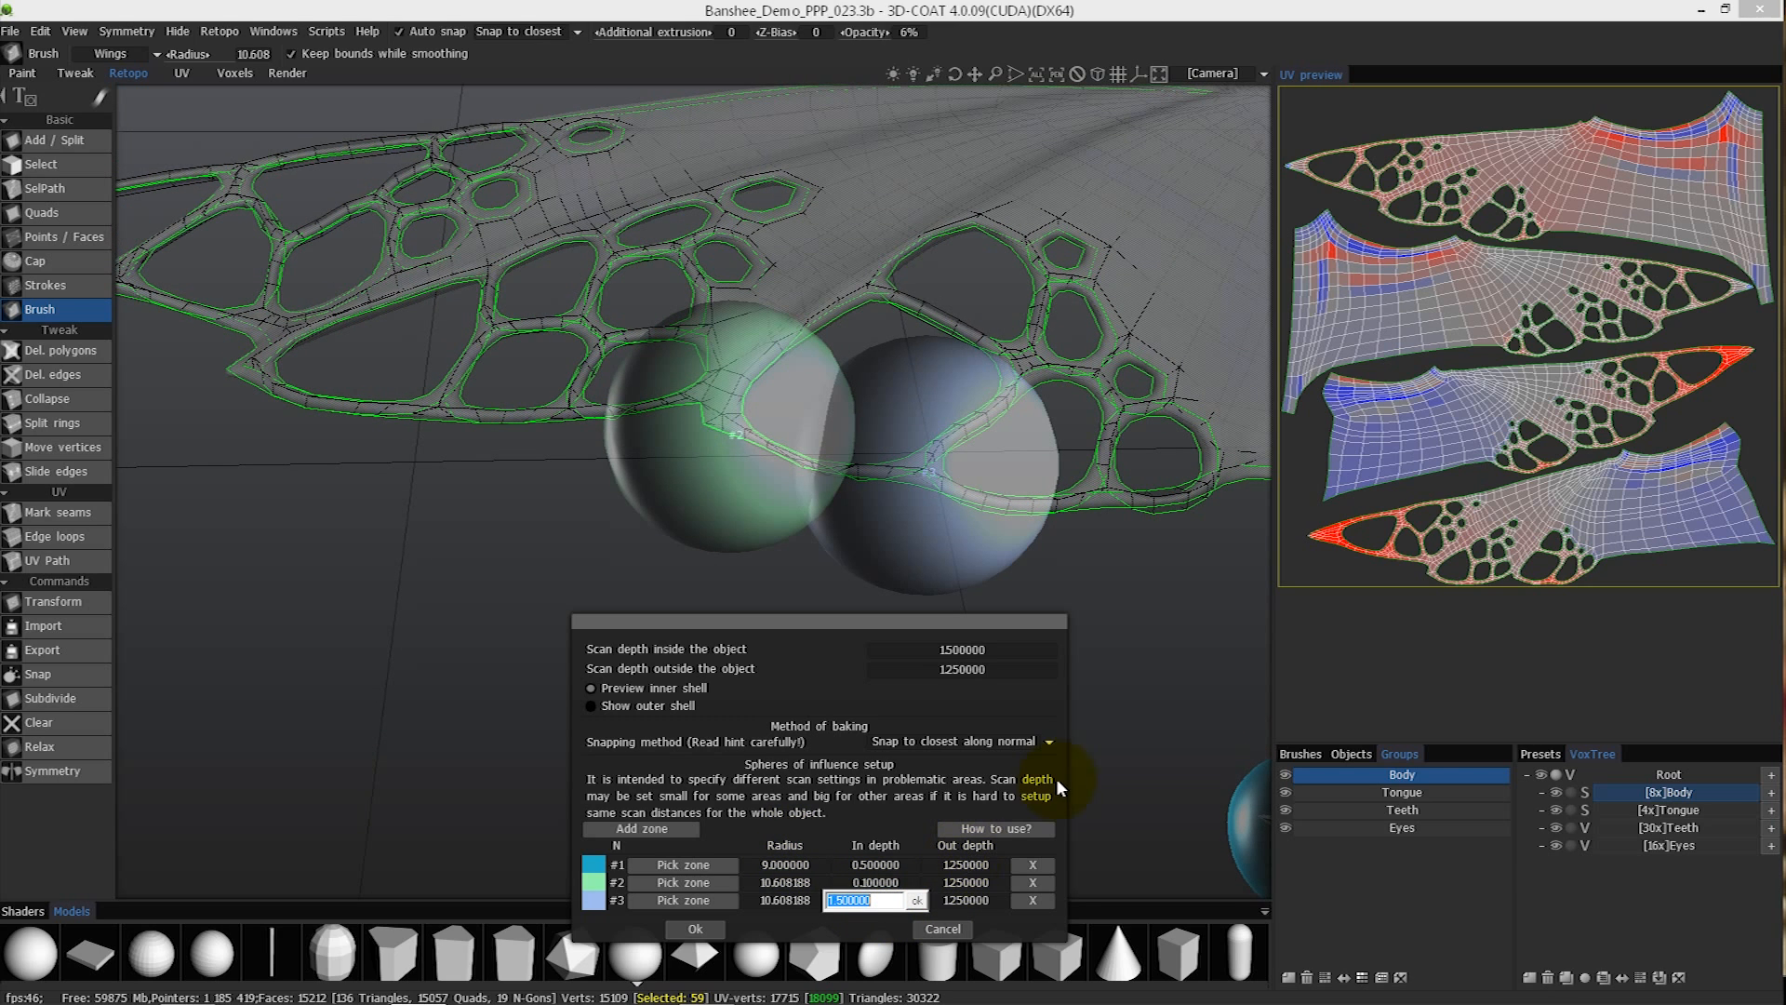
pyautogui.write('0.1')
pyautogui.press('Return')
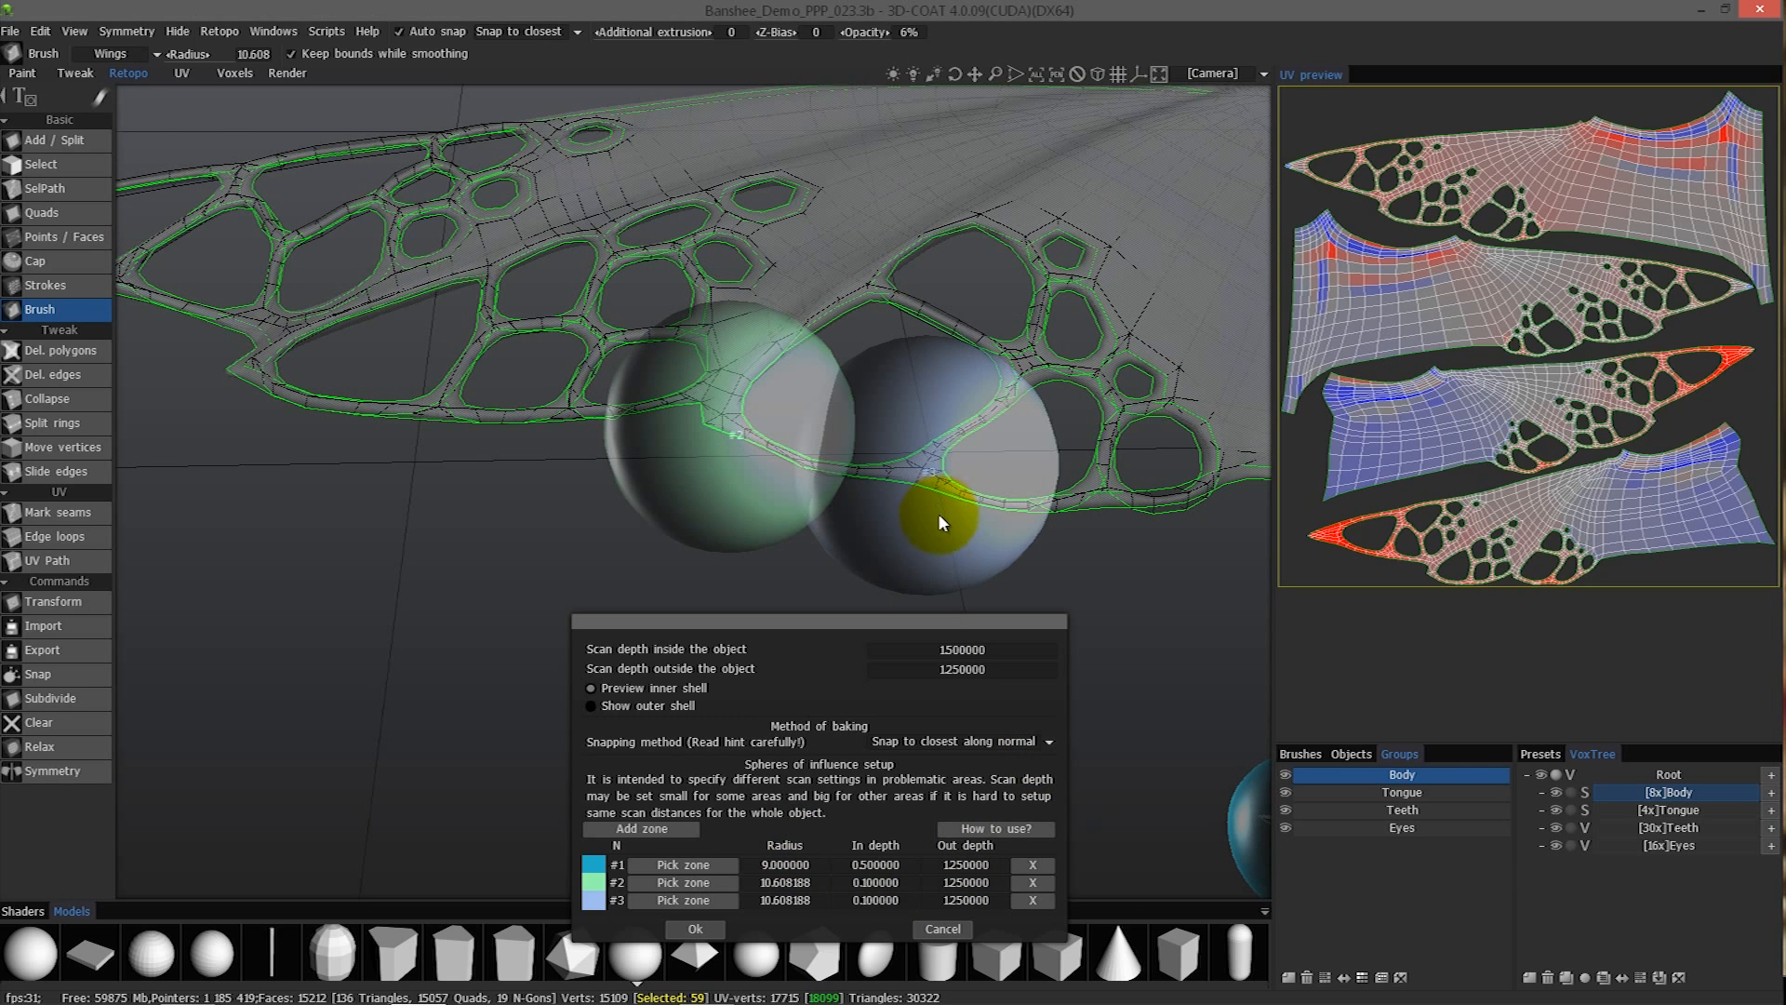
# - Move zone #3 over the small group of holes beyond zone #2 and enlarge its radius to about 17.36
pyautogui.moveTo(1056, 560); pyautogui.dragTo(1024, 537)
pyautogui.moveTo(902, 378); pyautogui.dragTo(846, 420)
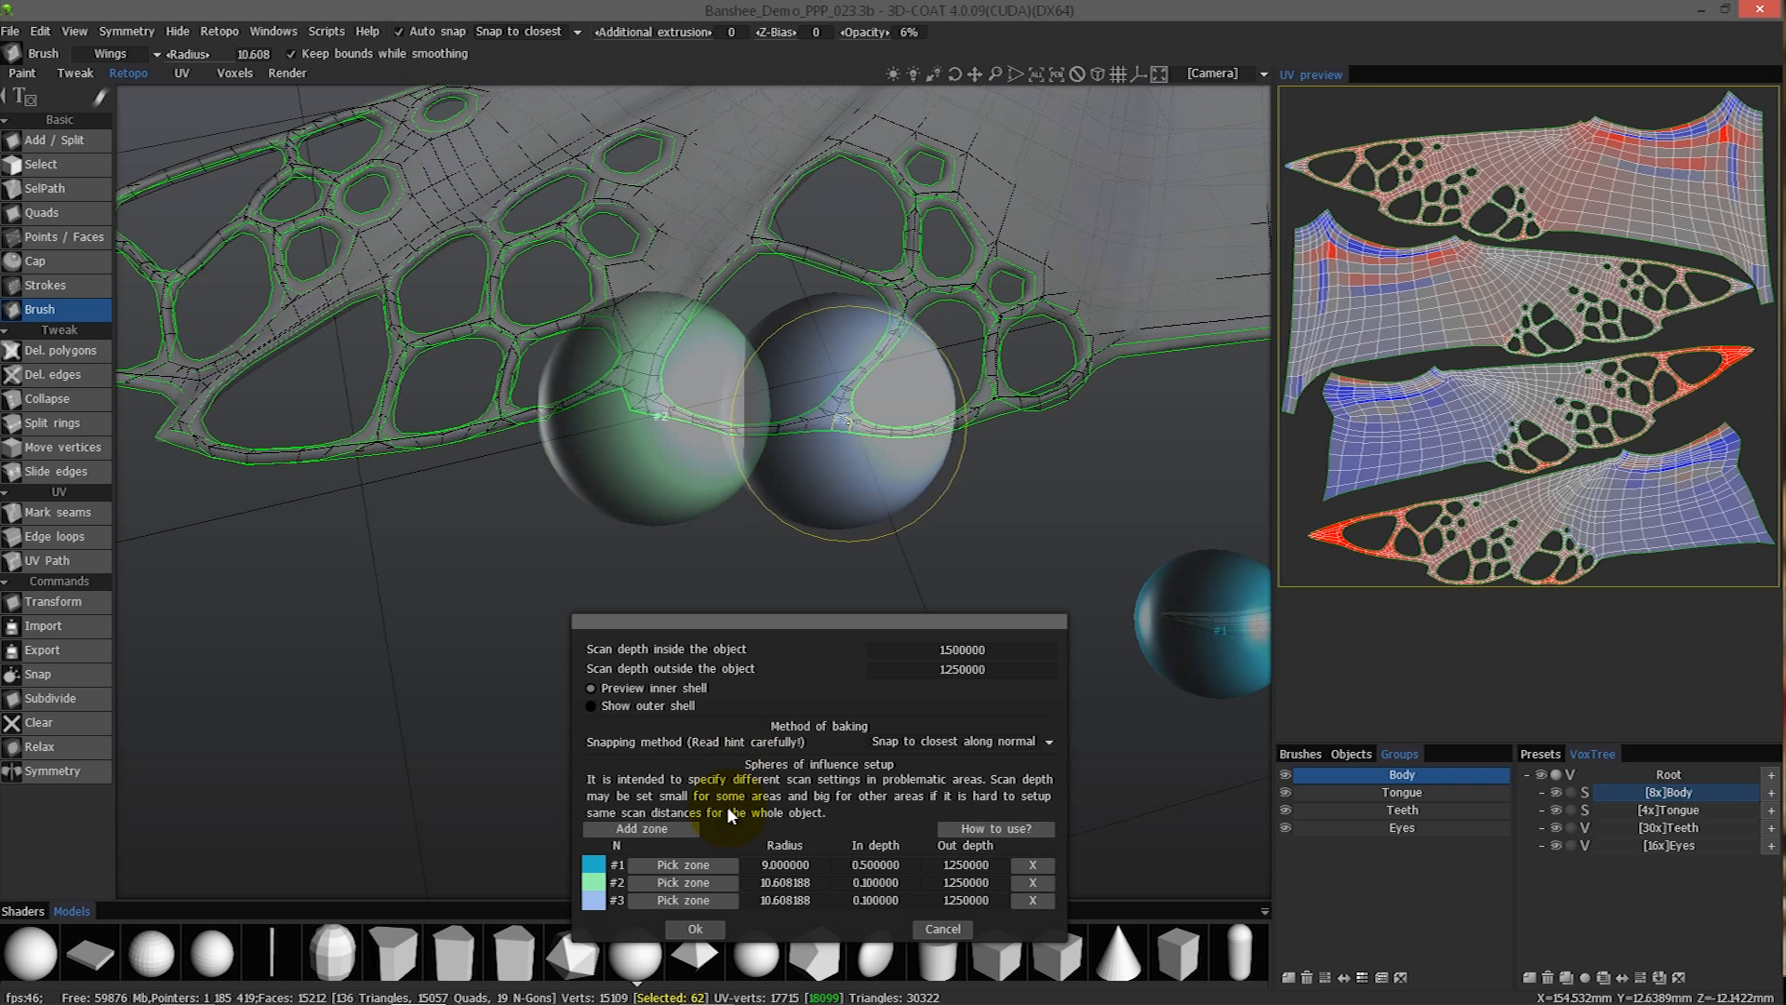
pyautogui.click(674, 897)
pyautogui.click(839, 405)
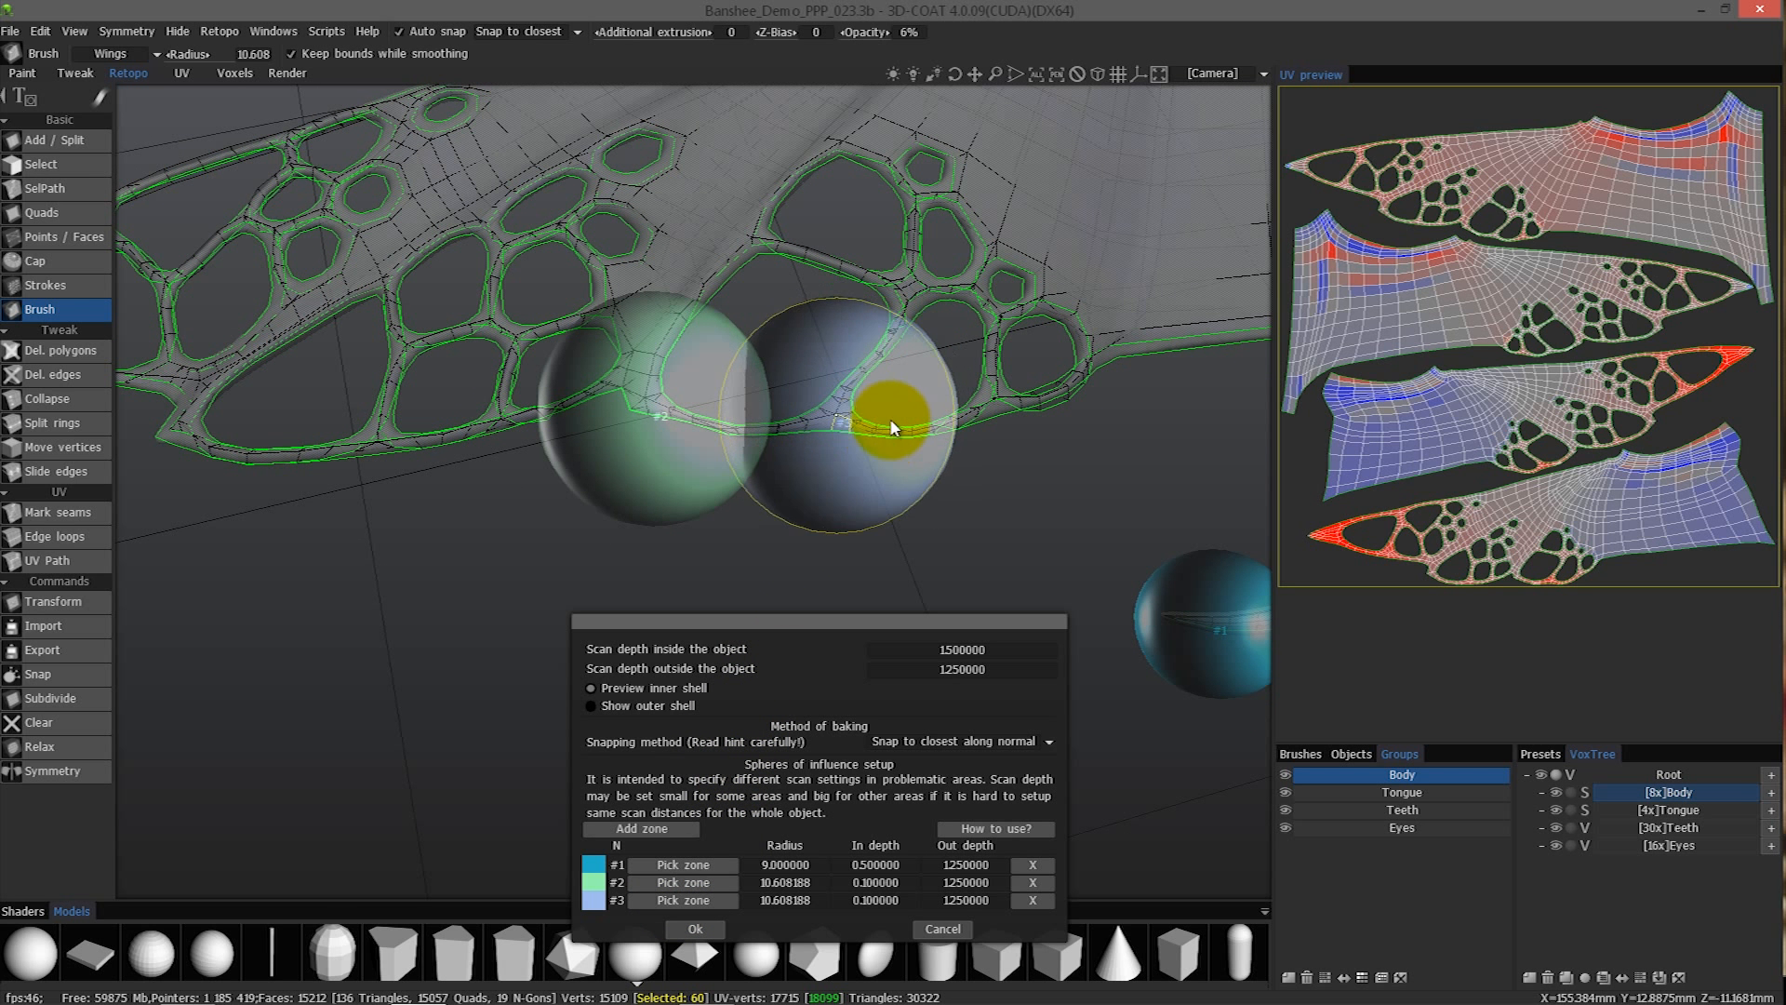
pyautogui.click(981, 394)
pyautogui.moveTo(981, 395); pyautogui.dragTo(996, 359)
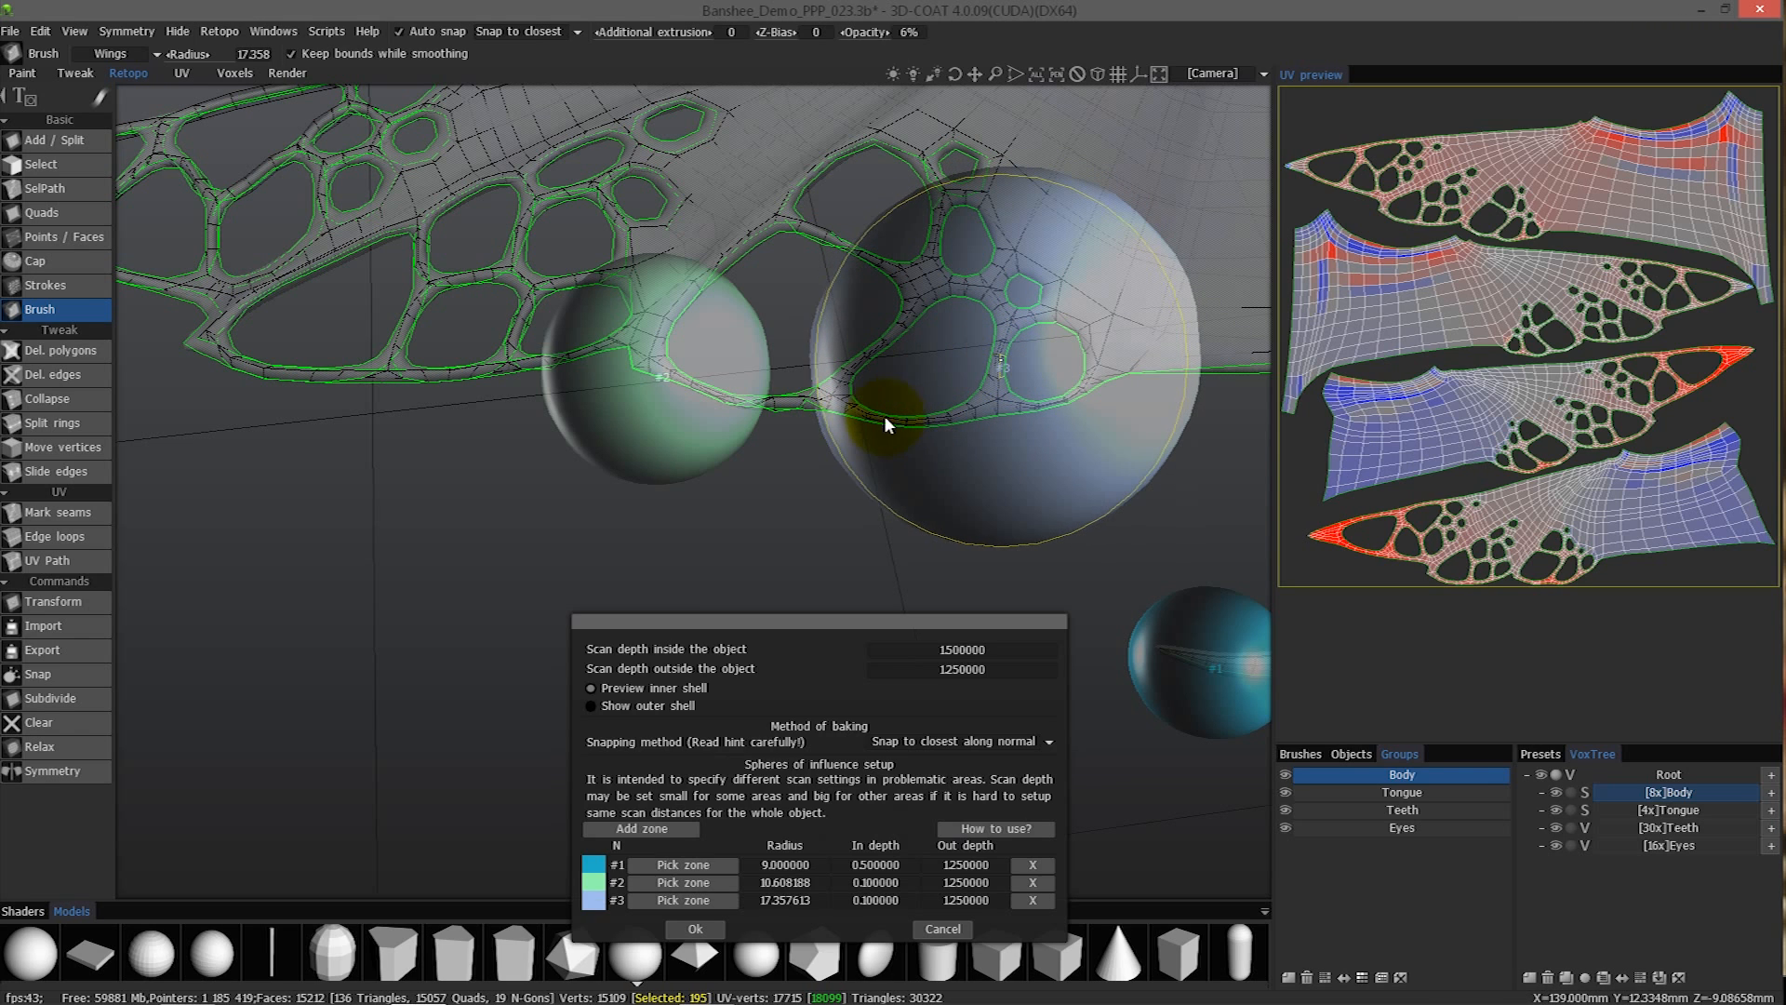
# - Reposition zone #2 at its edge junction between the groups of holes and enlarge its radius to about 22.17
pyautogui.moveTo(612, 466); pyautogui.dragTo(665, 891)
pyautogui.click(660, 361)
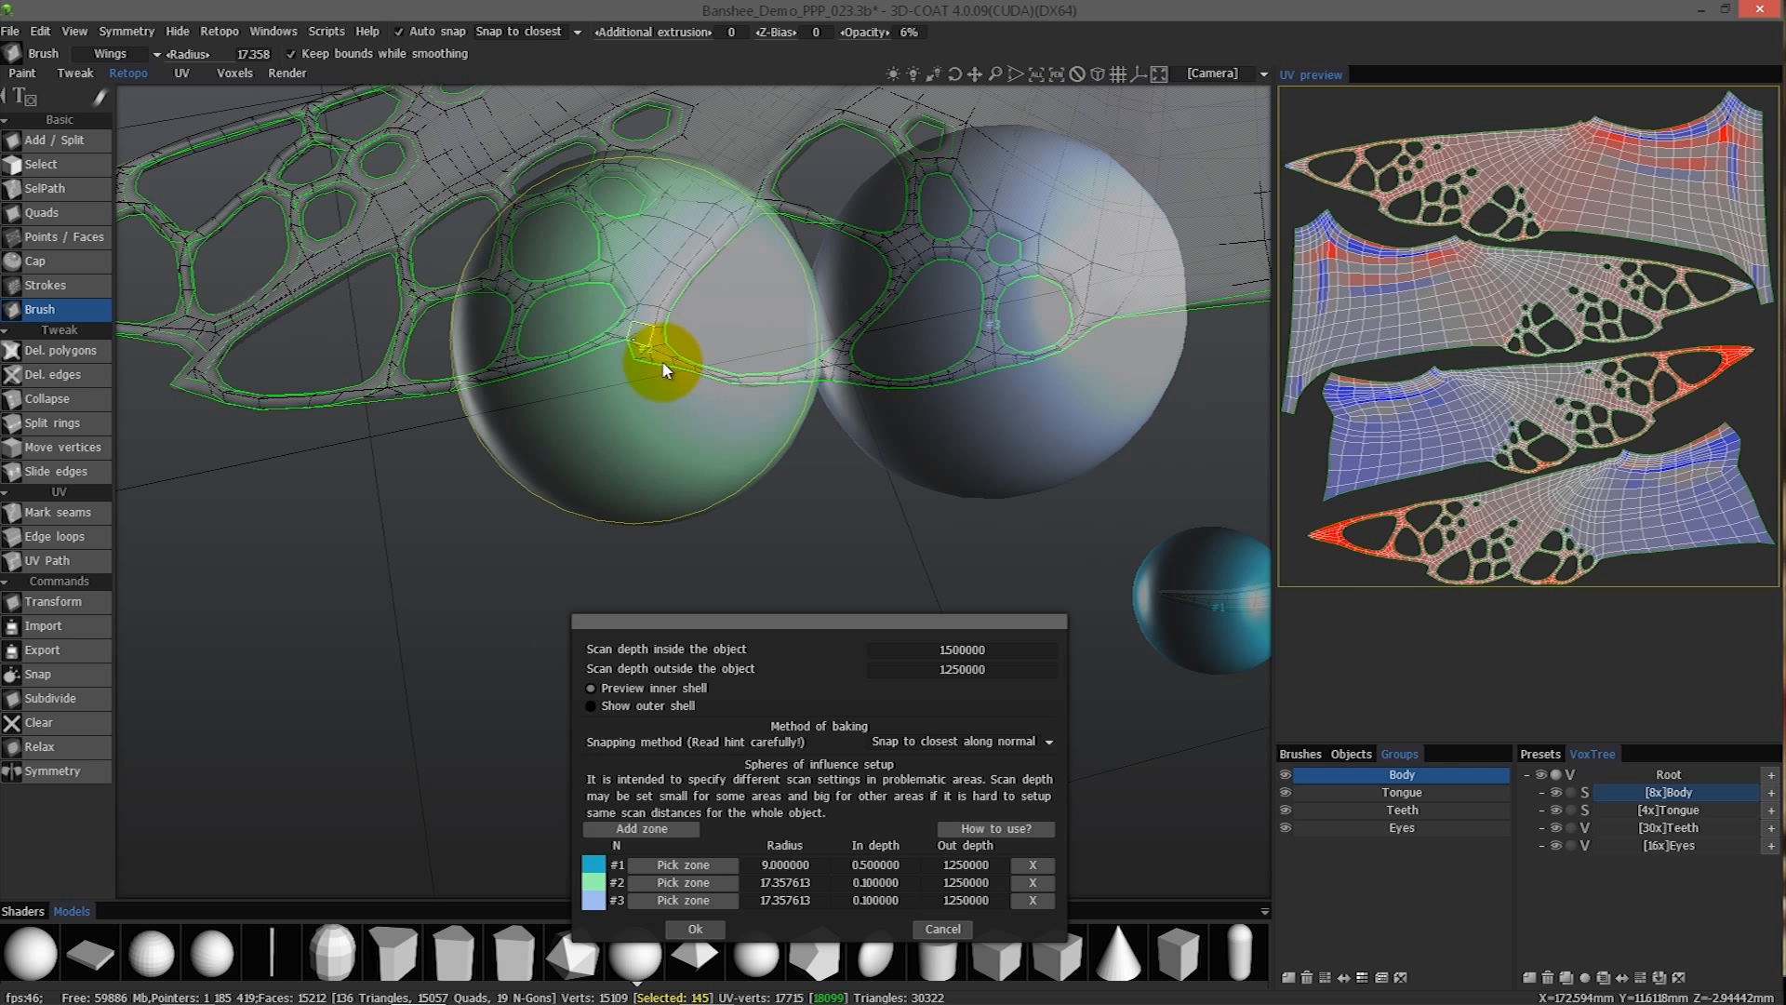
pyautogui.moveTo(660, 363); pyautogui.dragTo(696, 322)
pyautogui.moveTo(696, 321); pyautogui.dragTo(666, 305, button='right')
pyautogui.moveTo(666, 306); pyautogui.dragTo(648, 319)
pyautogui.click(647, 320)
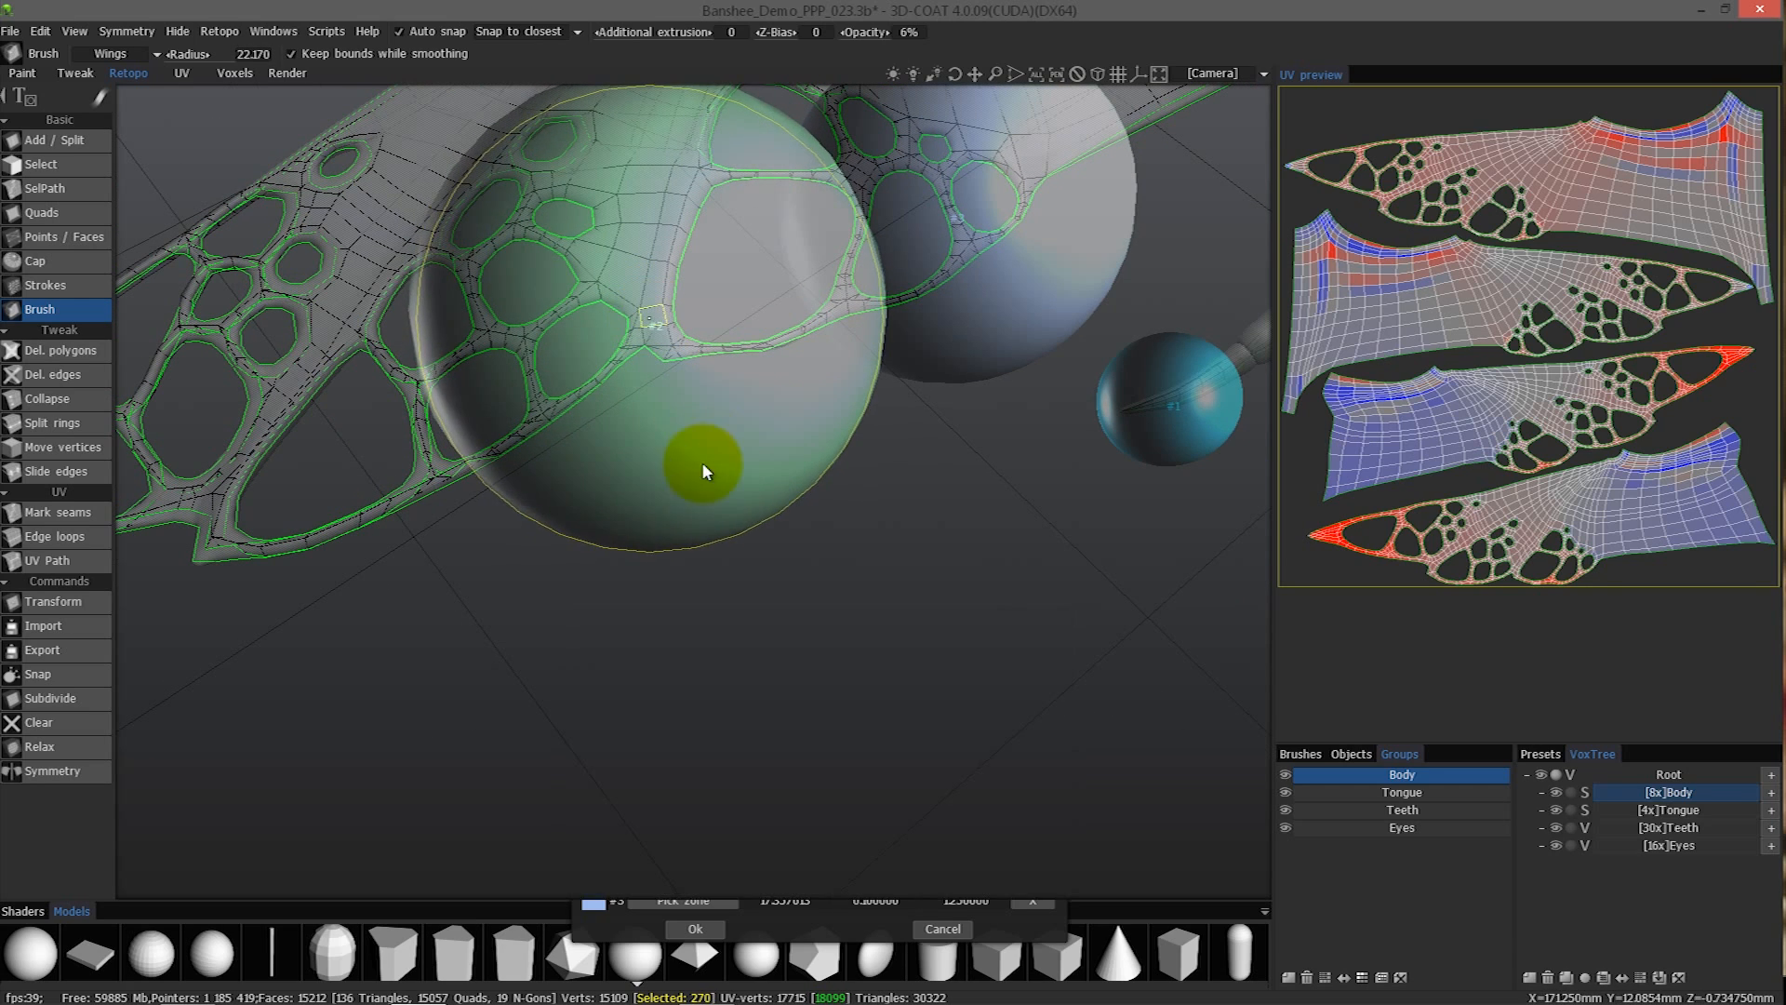
# - Set the in depth of zone #2 to 0.2
pyautogui.keyDown('alt'); pyautogui.moveTo(459, 454); pyautogui.dragTo(875, 897); pyautogui.keyUp('alt')
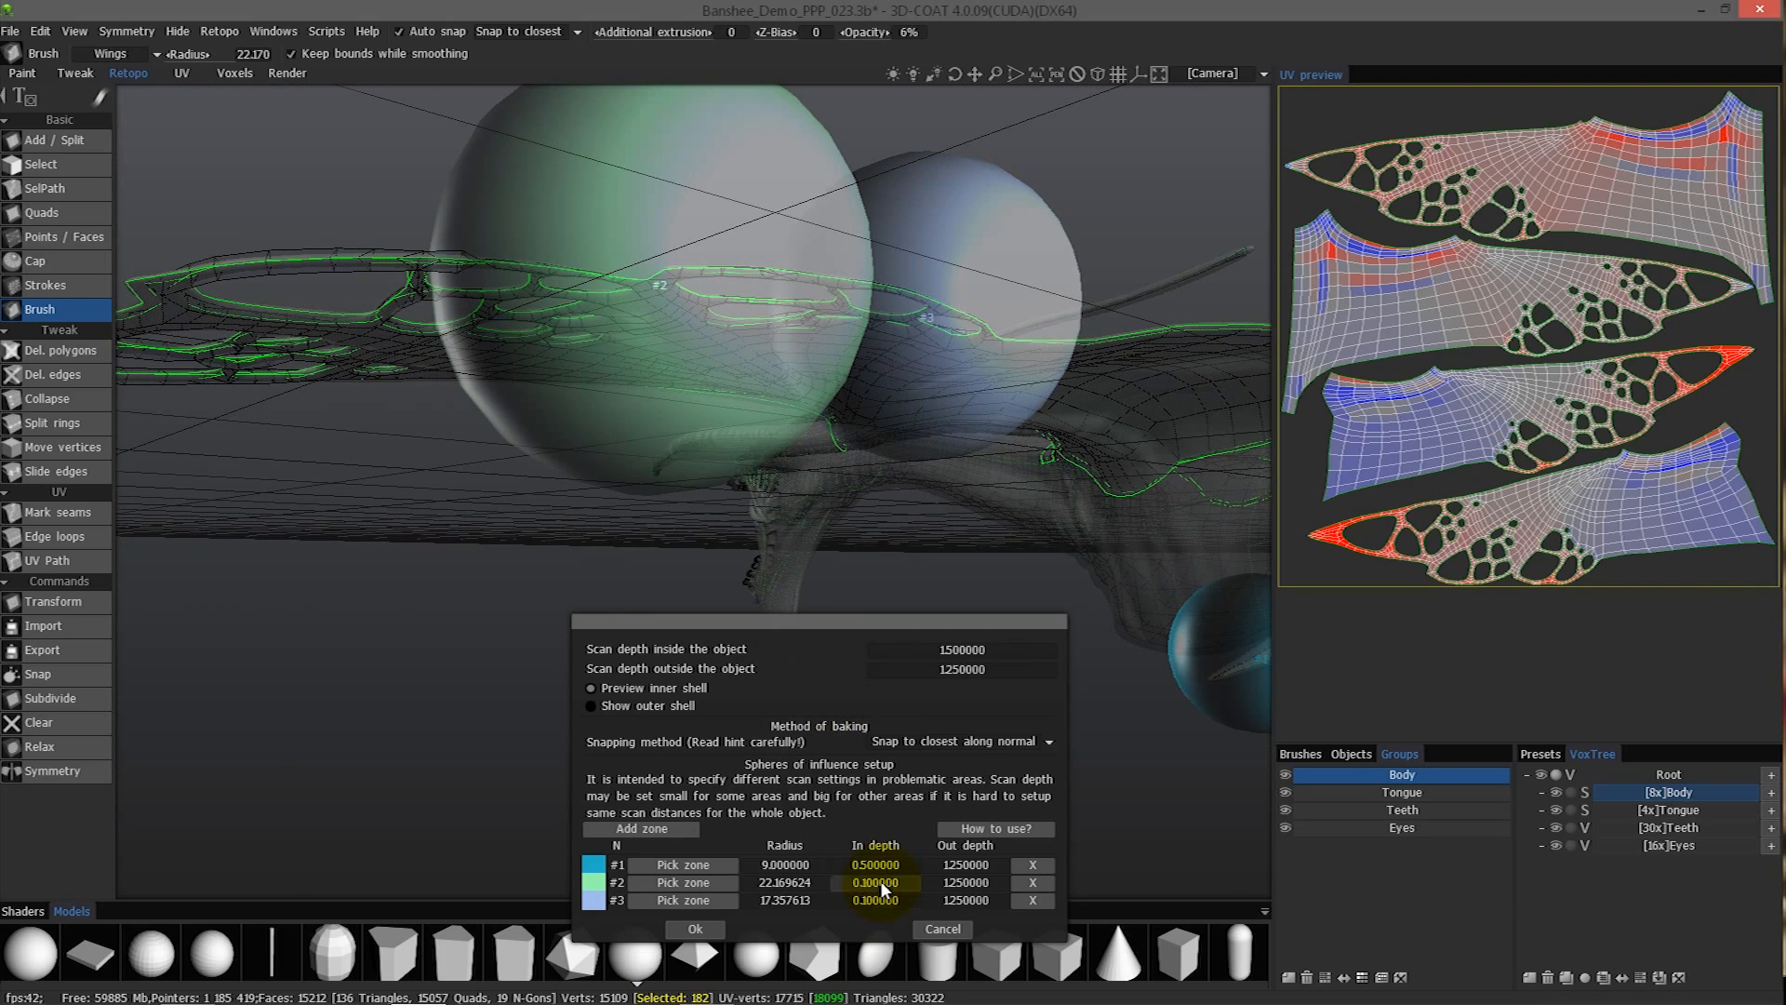
pyautogui.click(880, 880)
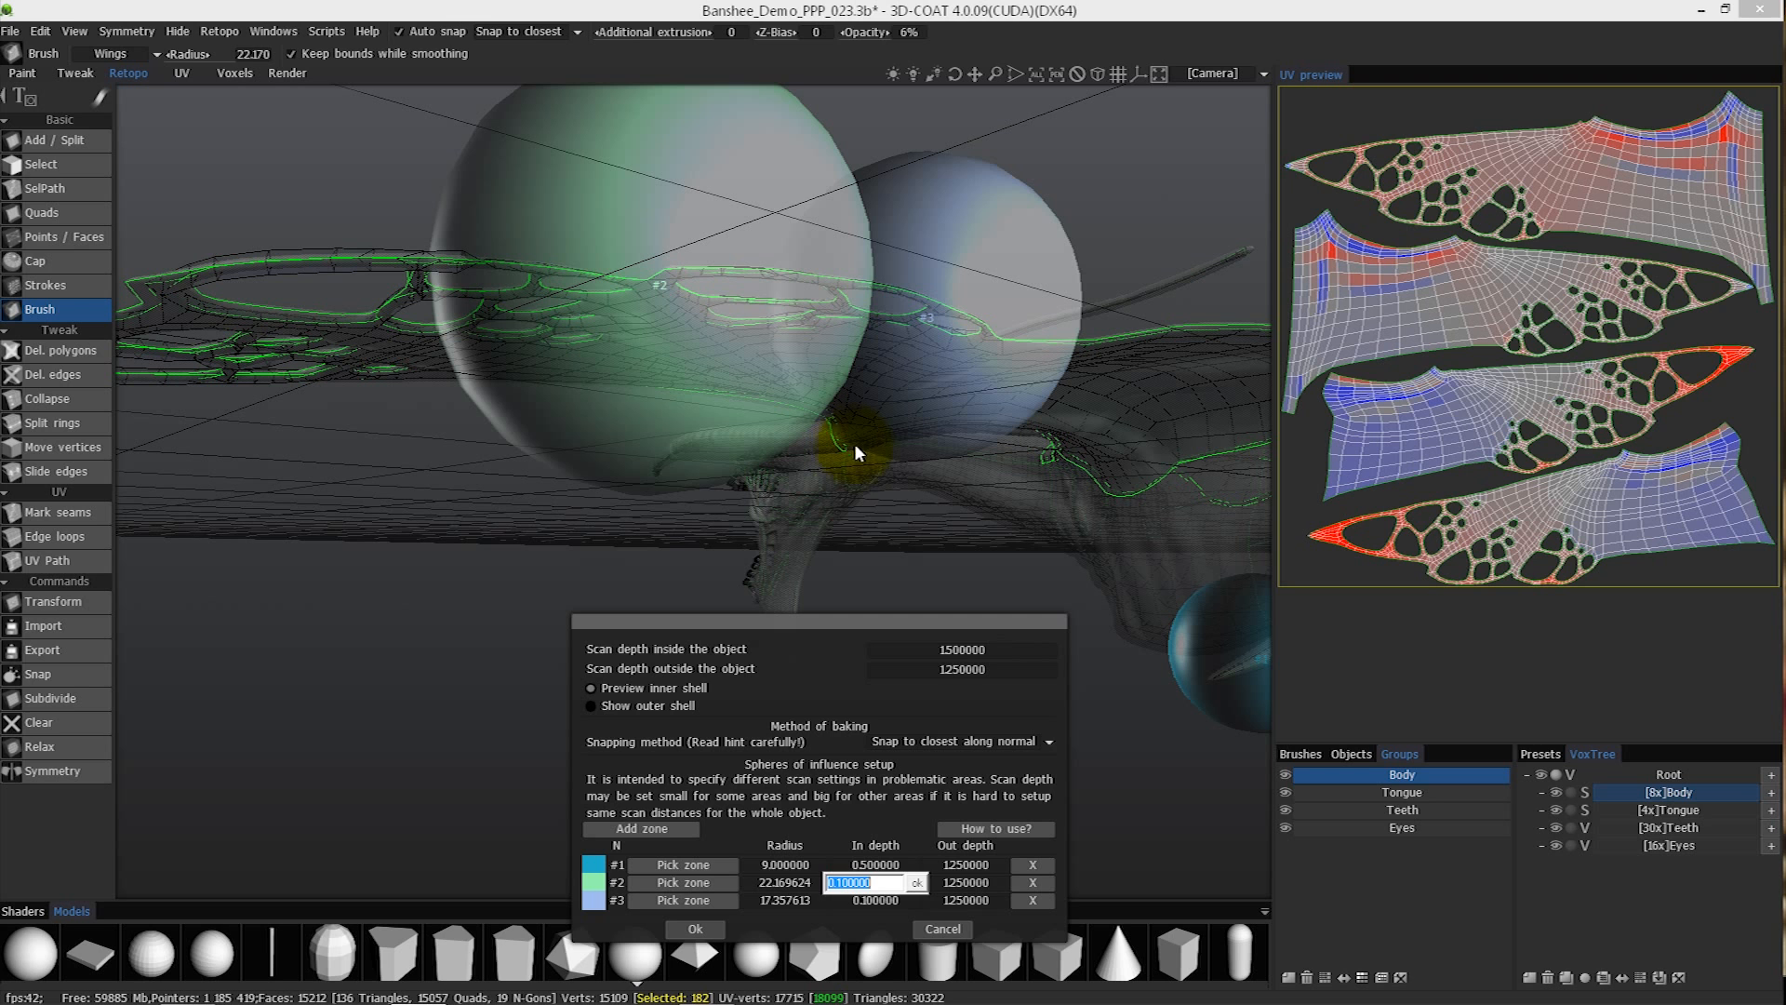
pyautogui.write('.2')
pyautogui.press('Return')
# - Add zone #4 with a radius of about 22.17 at the wing edge's next pointed corner and set its in depth to 0.2
pyautogui.keyDown('alt'); pyautogui.moveTo(707, 450); pyautogui.dragTo(639, 850); pyautogui.keyUp('alt')
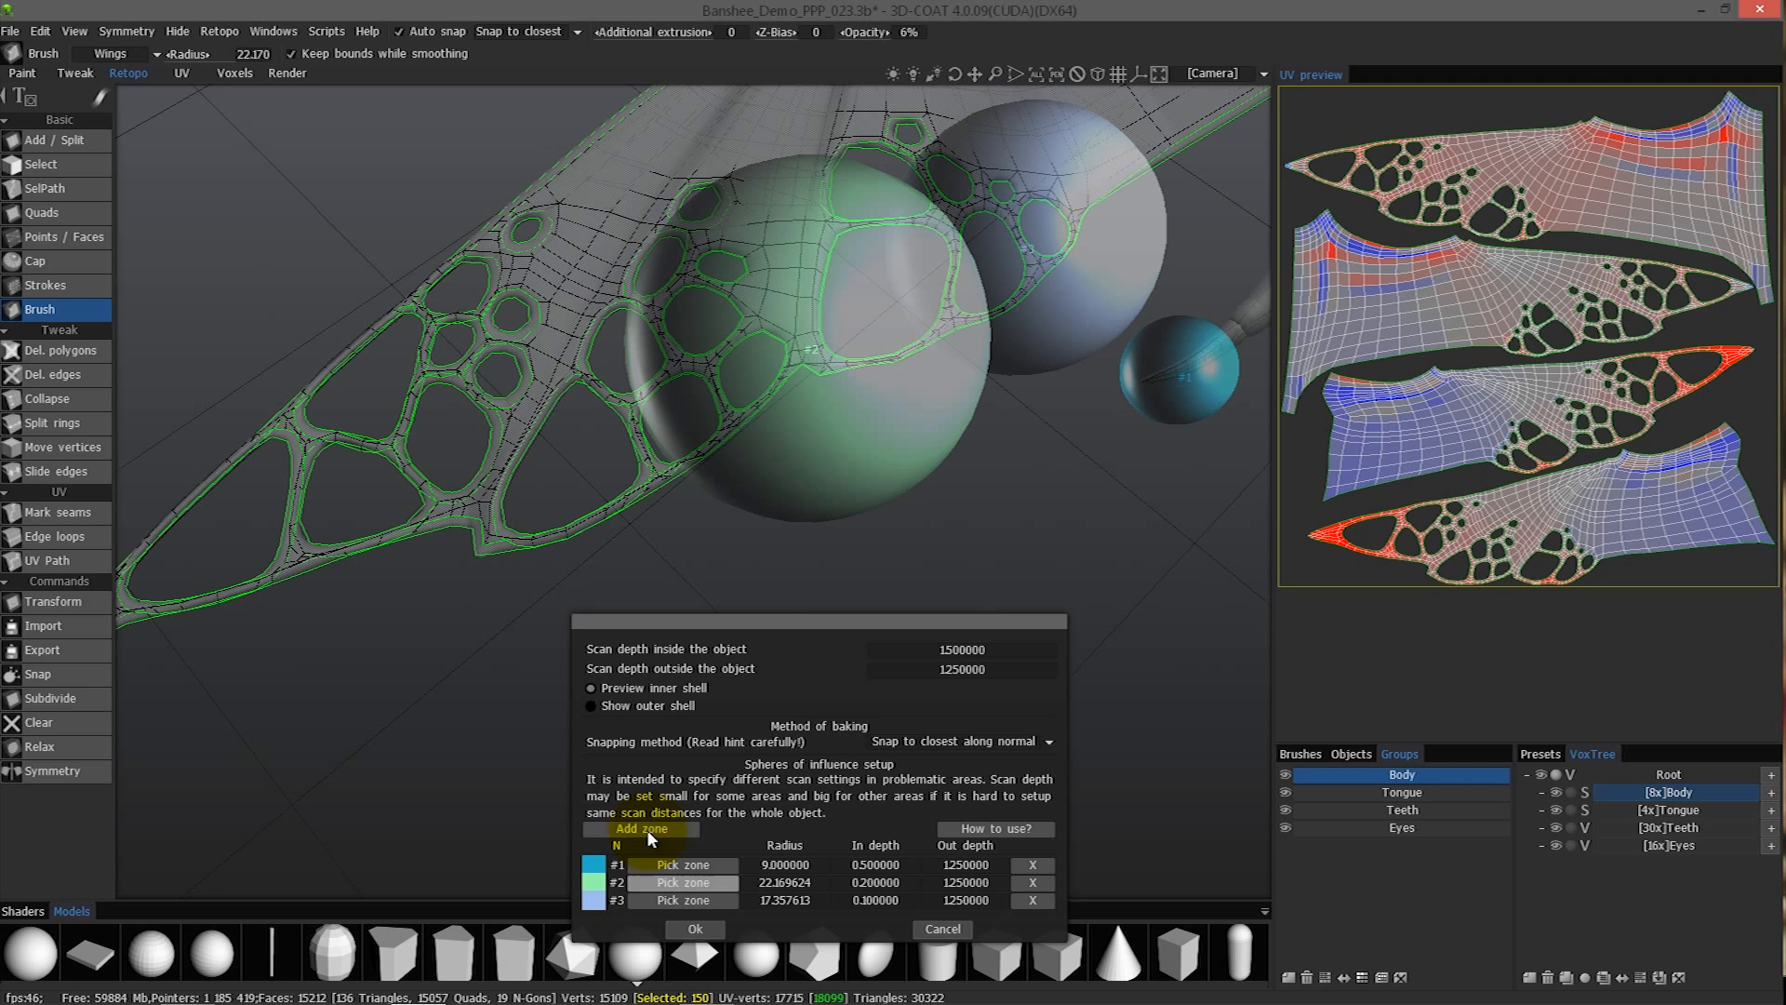
pyautogui.click(648, 830)
pyautogui.moveTo(483, 531)
pyautogui.keyDown('alt'); pyautogui.mouseDown()
pyautogui.moveTo(494, 548)
pyautogui.moveTo(489, 528)
pyautogui.mouseUp(); pyautogui.keyUp('alt')
pyautogui.click(656, 908)
pyautogui.click(484, 515)
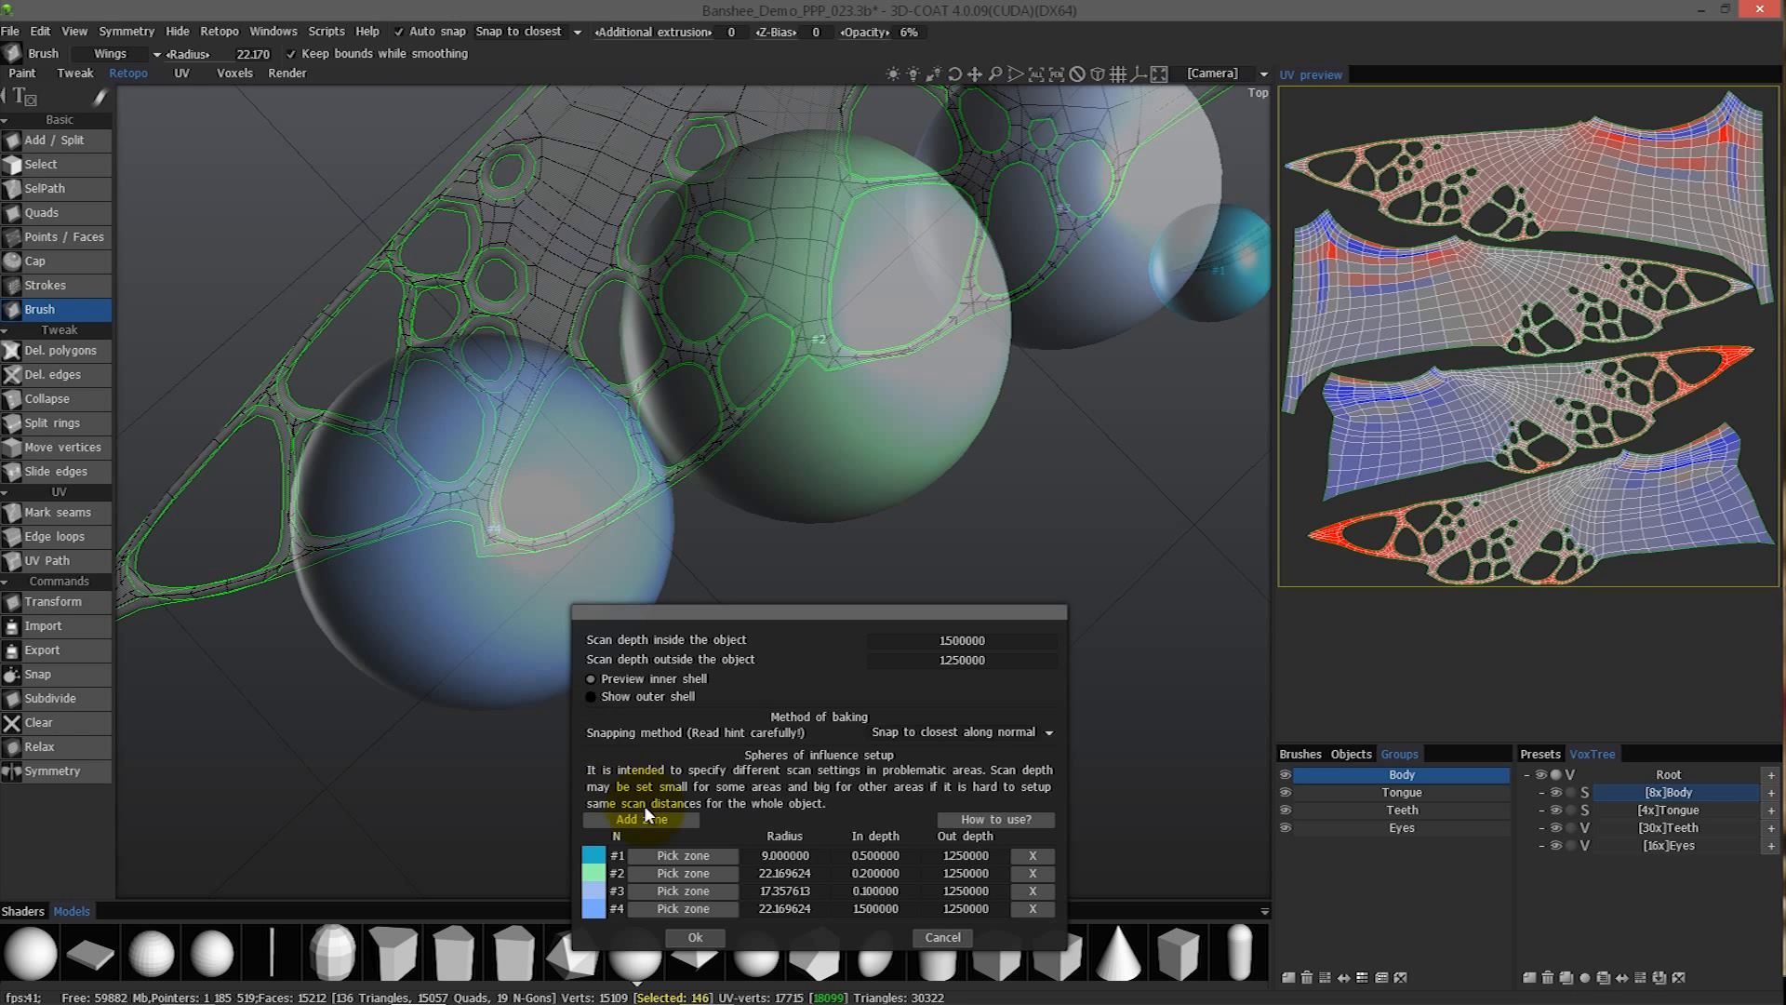
pyautogui.click(872, 908)
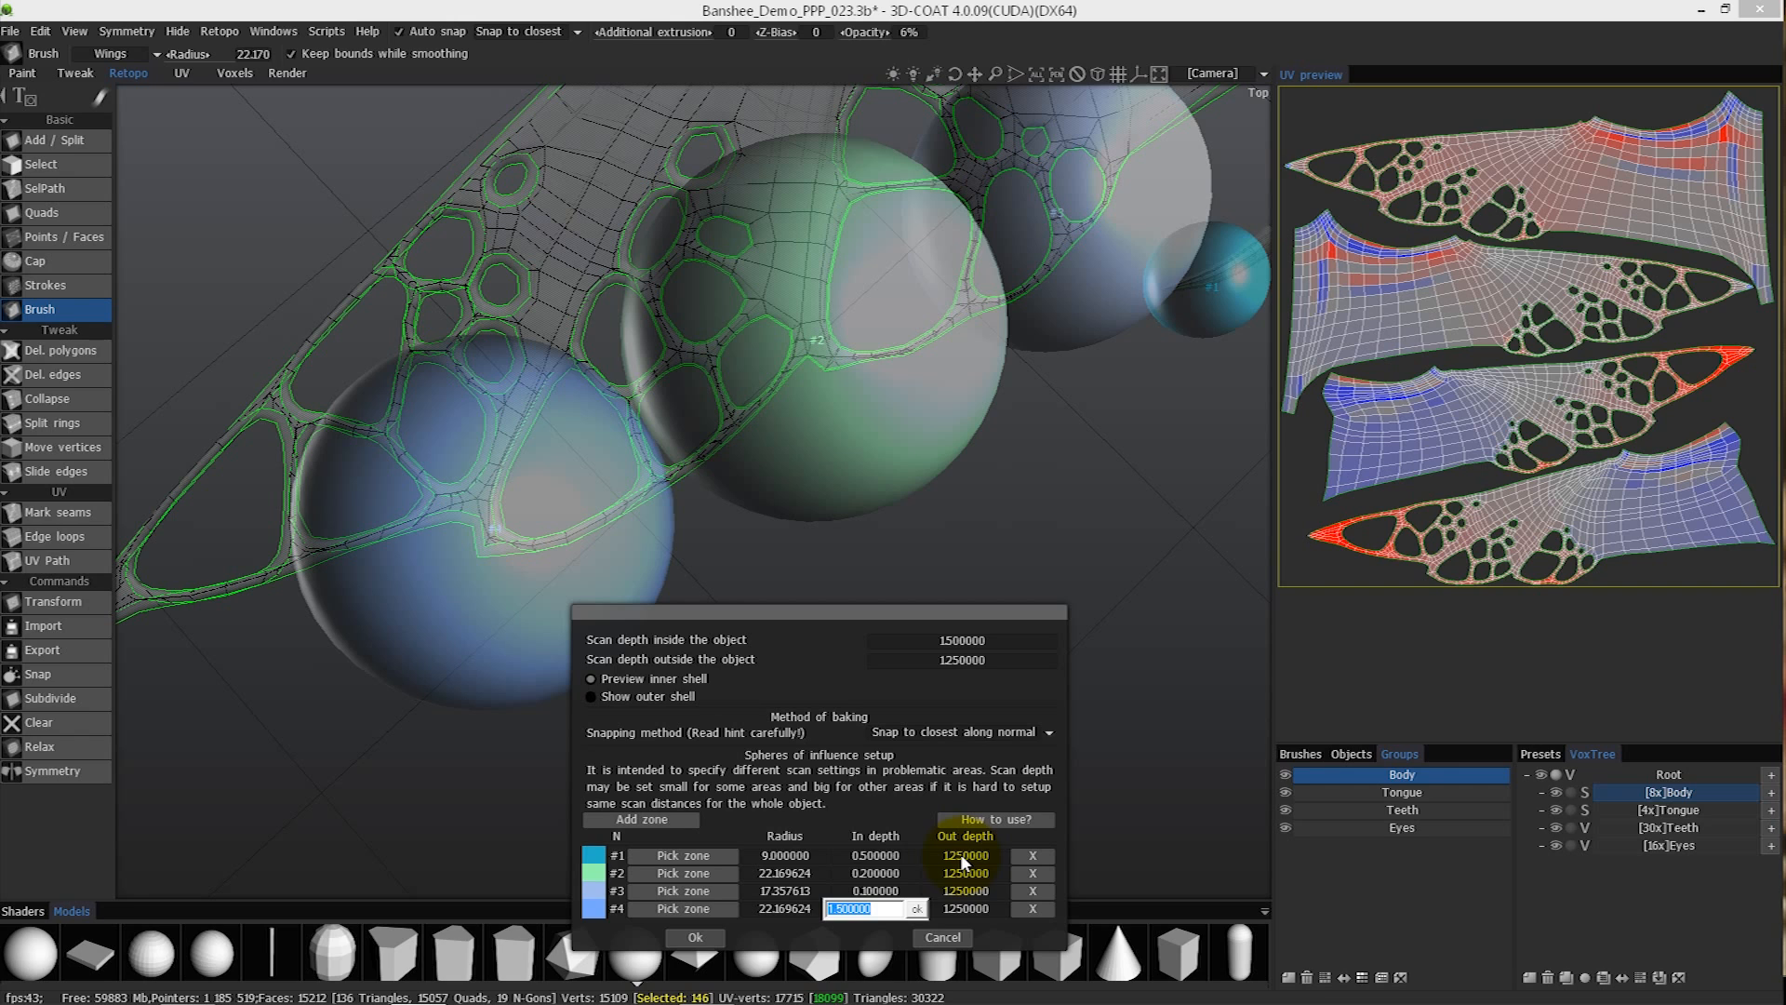
pyautogui.write('0.2')
pyautogui.press('Return')
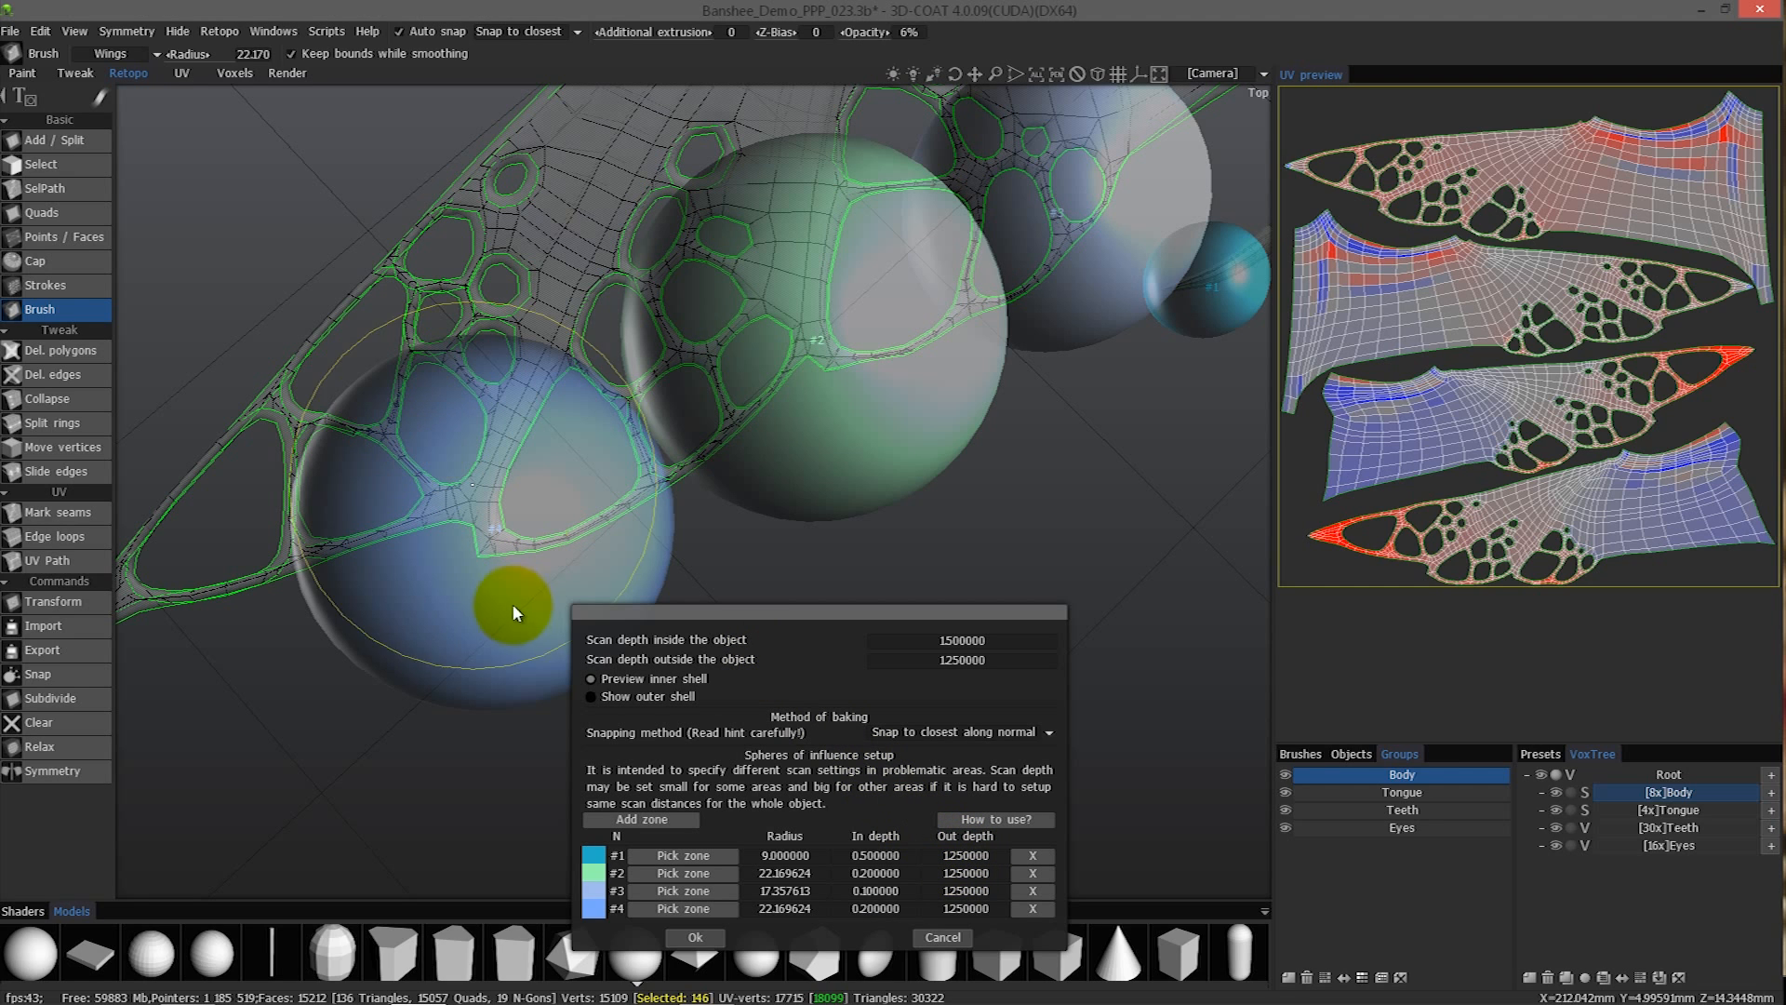
# - Add zone #5 over the wing tip and enlarge its radius to about 26.46
pyautogui.moveTo(519, 628); pyautogui.dragTo(365, 668, button='middle')
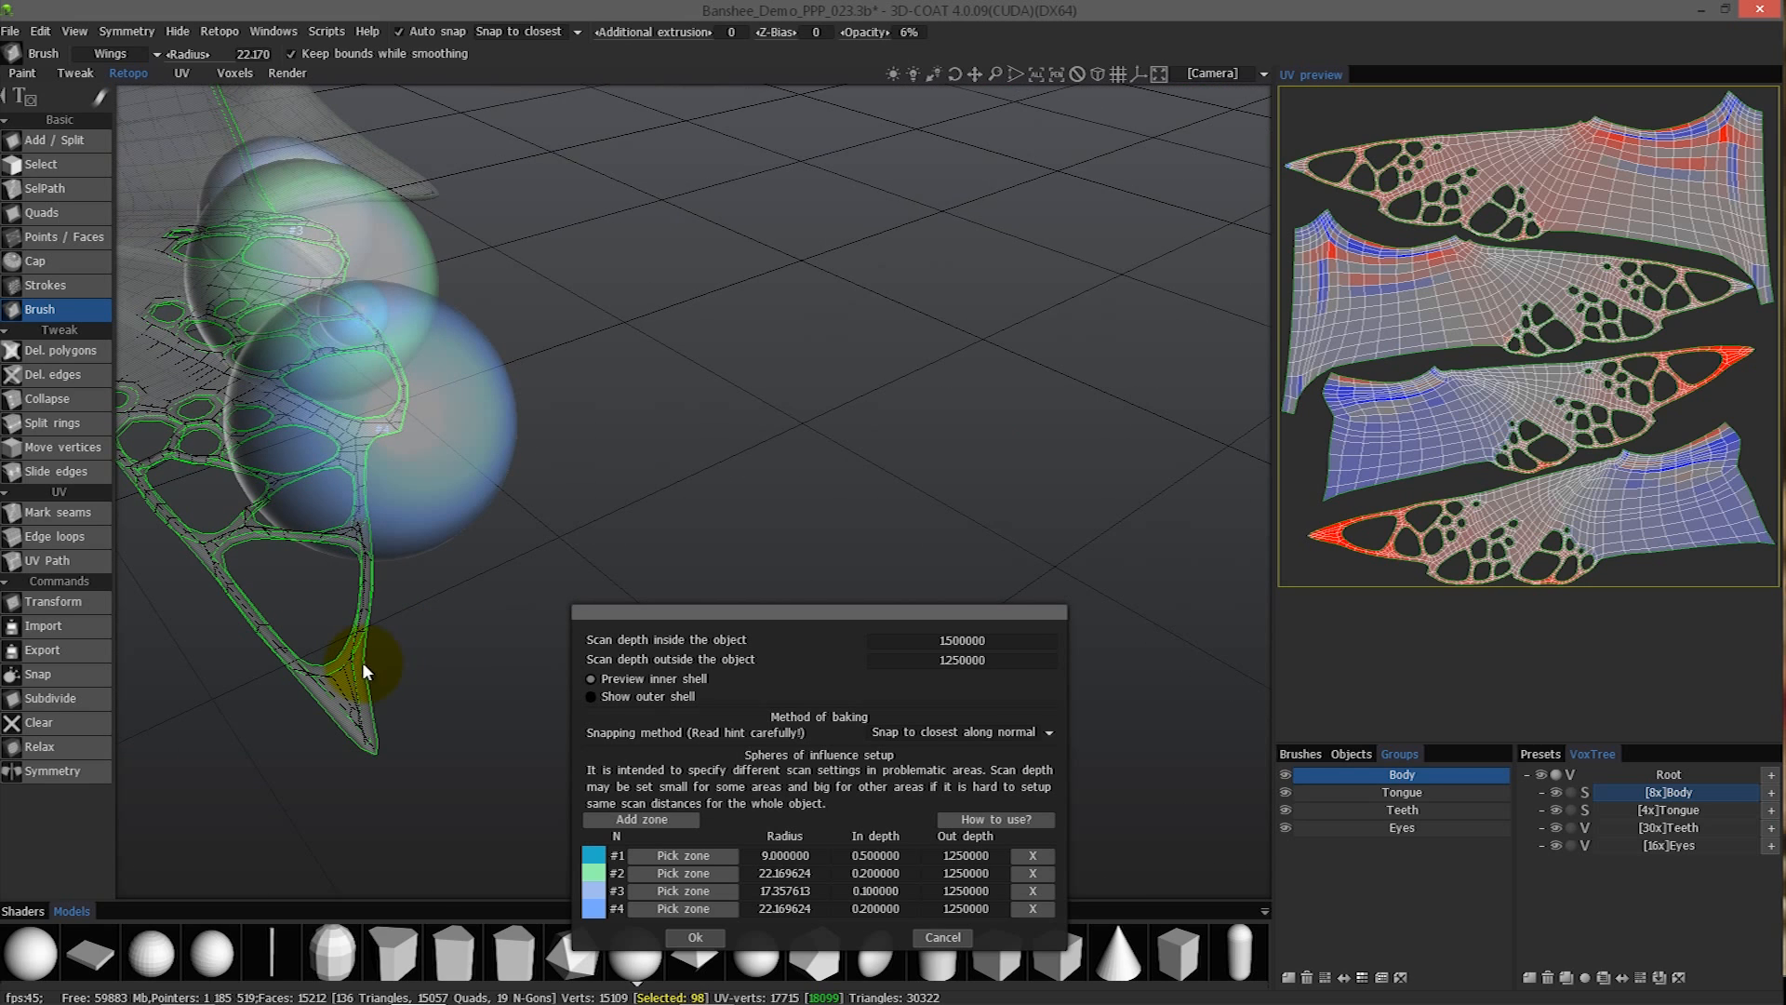
pyautogui.click(639, 818)
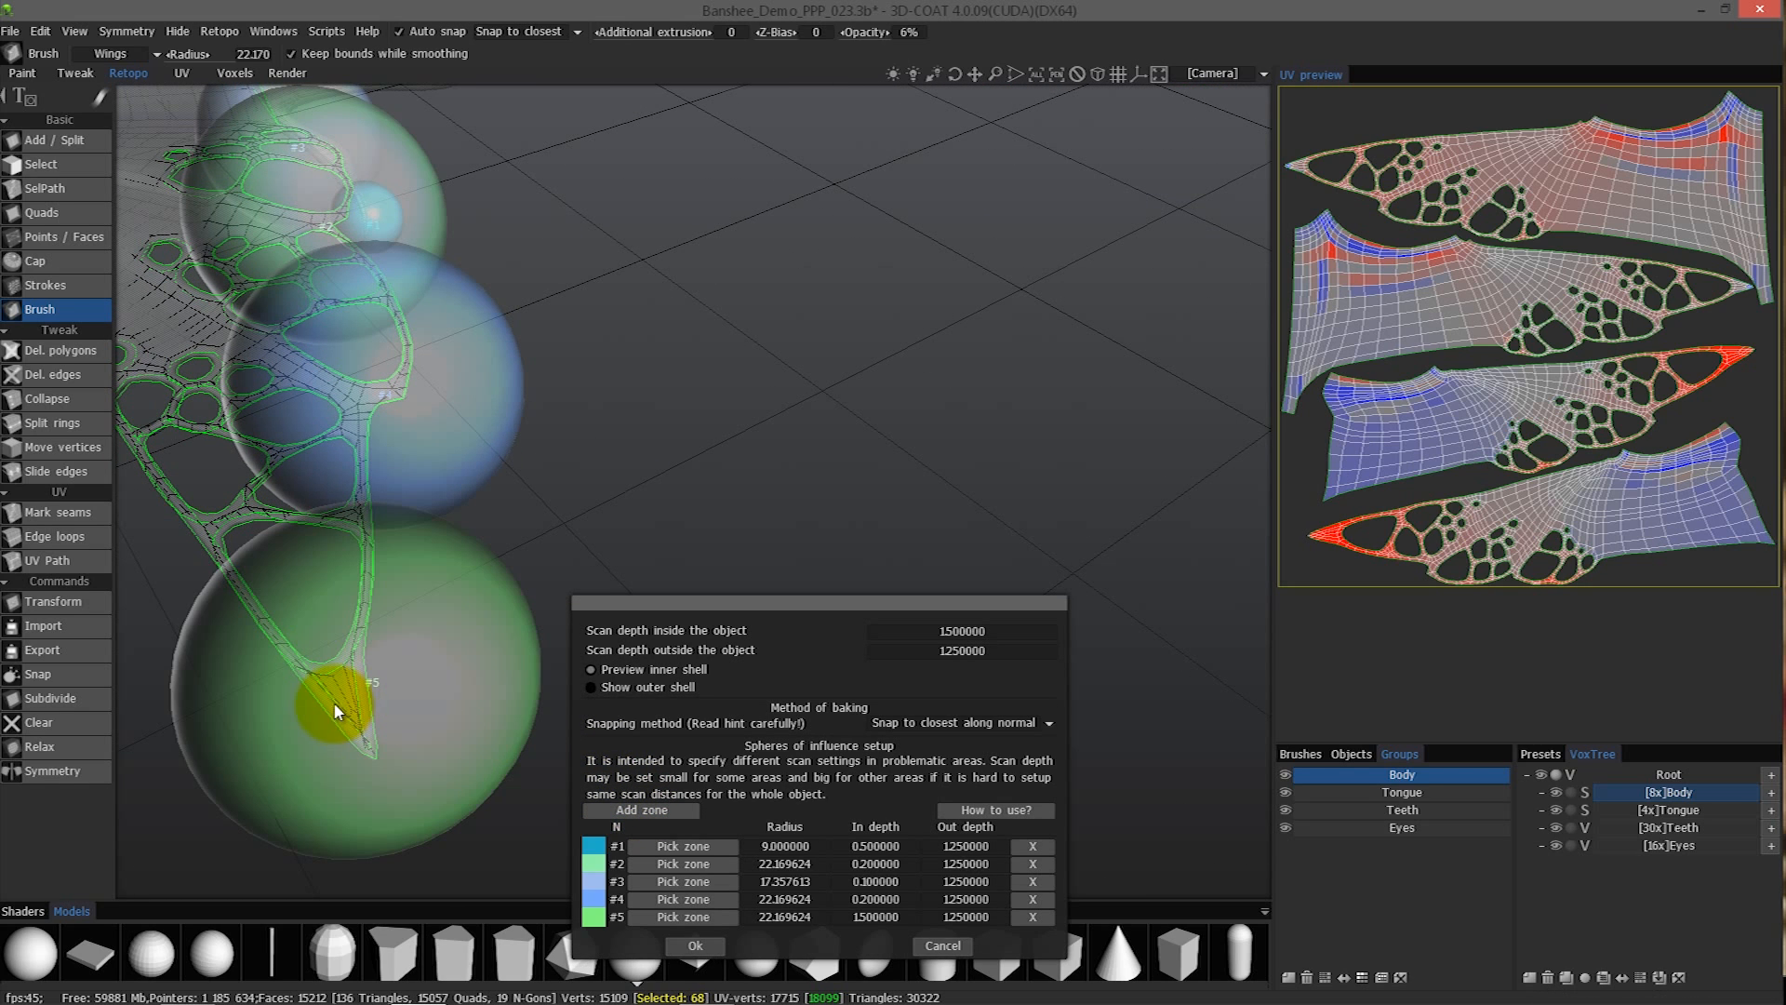
pyautogui.moveTo(327, 696)
pyautogui.mouseDown(button='middle')
pyautogui.moveTo(340, 715)
pyautogui.moveTo(321, 686)
pyautogui.moveTo(382, 688)
pyautogui.mouseUp(button='middle')
pyautogui.moveTo(381, 682); pyautogui.dragTo(378, 679, button='right')
pyautogui.click(672, 912)
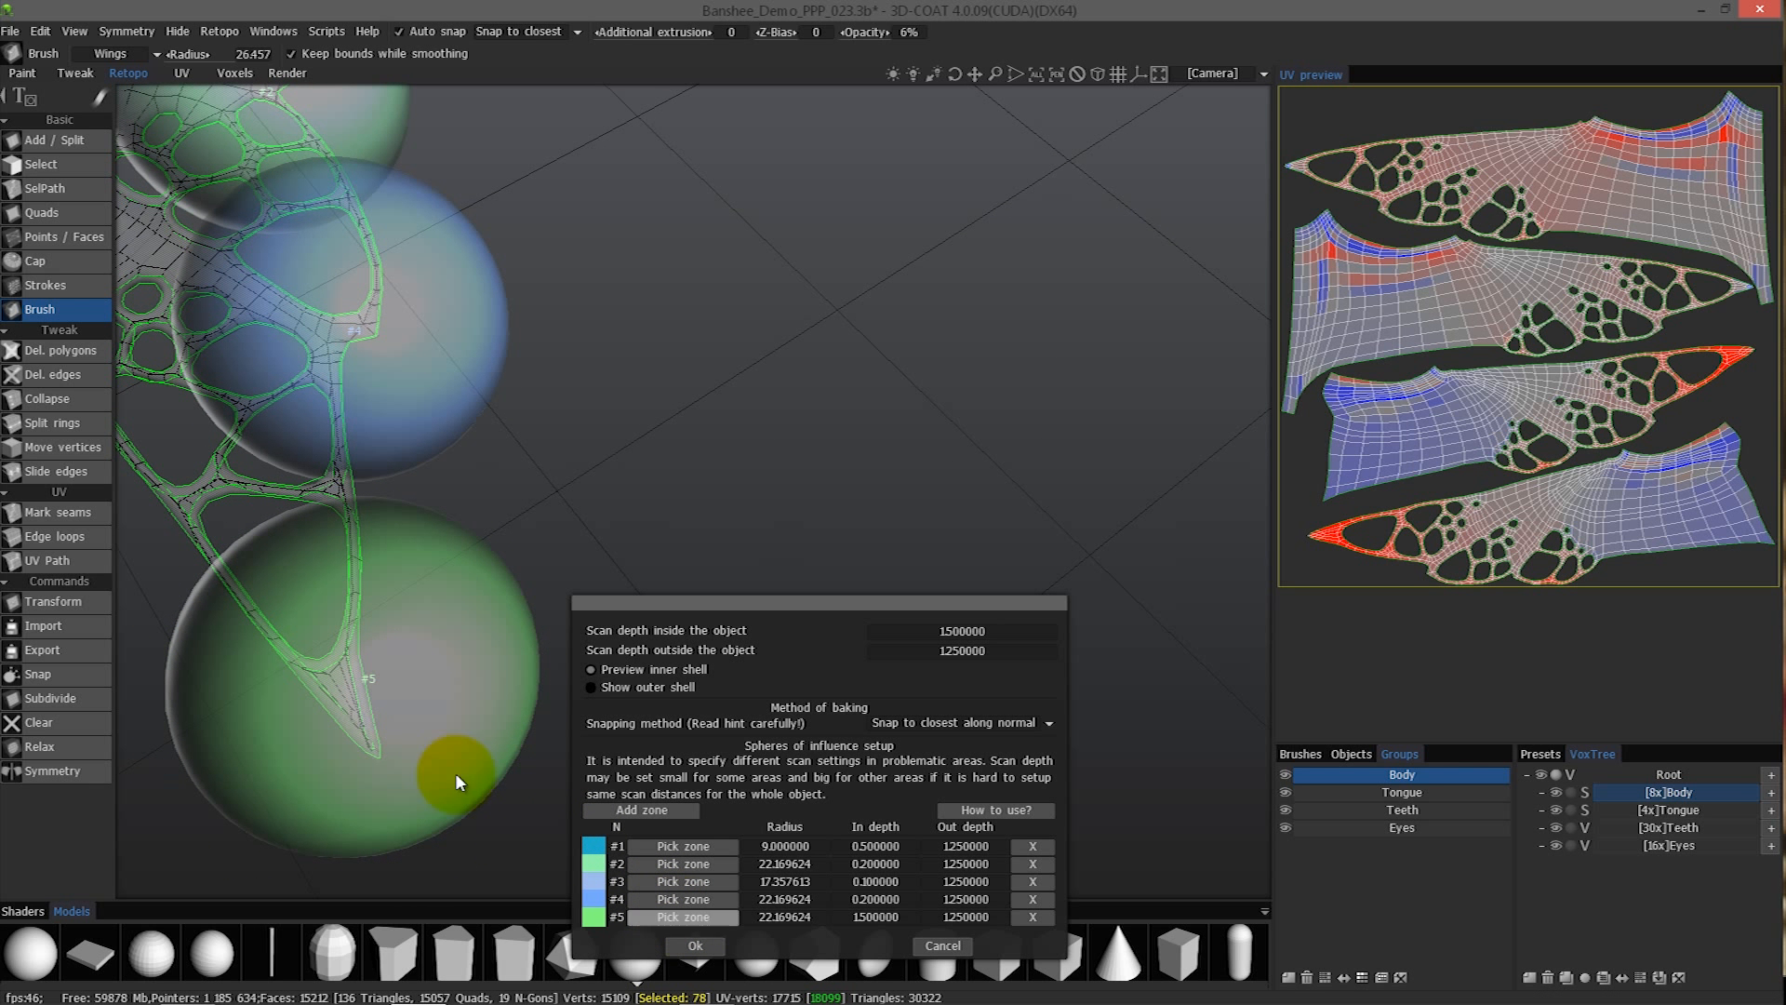
pyautogui.click(342, 666)
pyautogui.moveTo(342, 666); pyautogui.dragTo(530, 687, button='middle')
# - Set the in depth of zone #5 to 0.2 and accept the baking scan settings
pyautogui.click(875, 916)
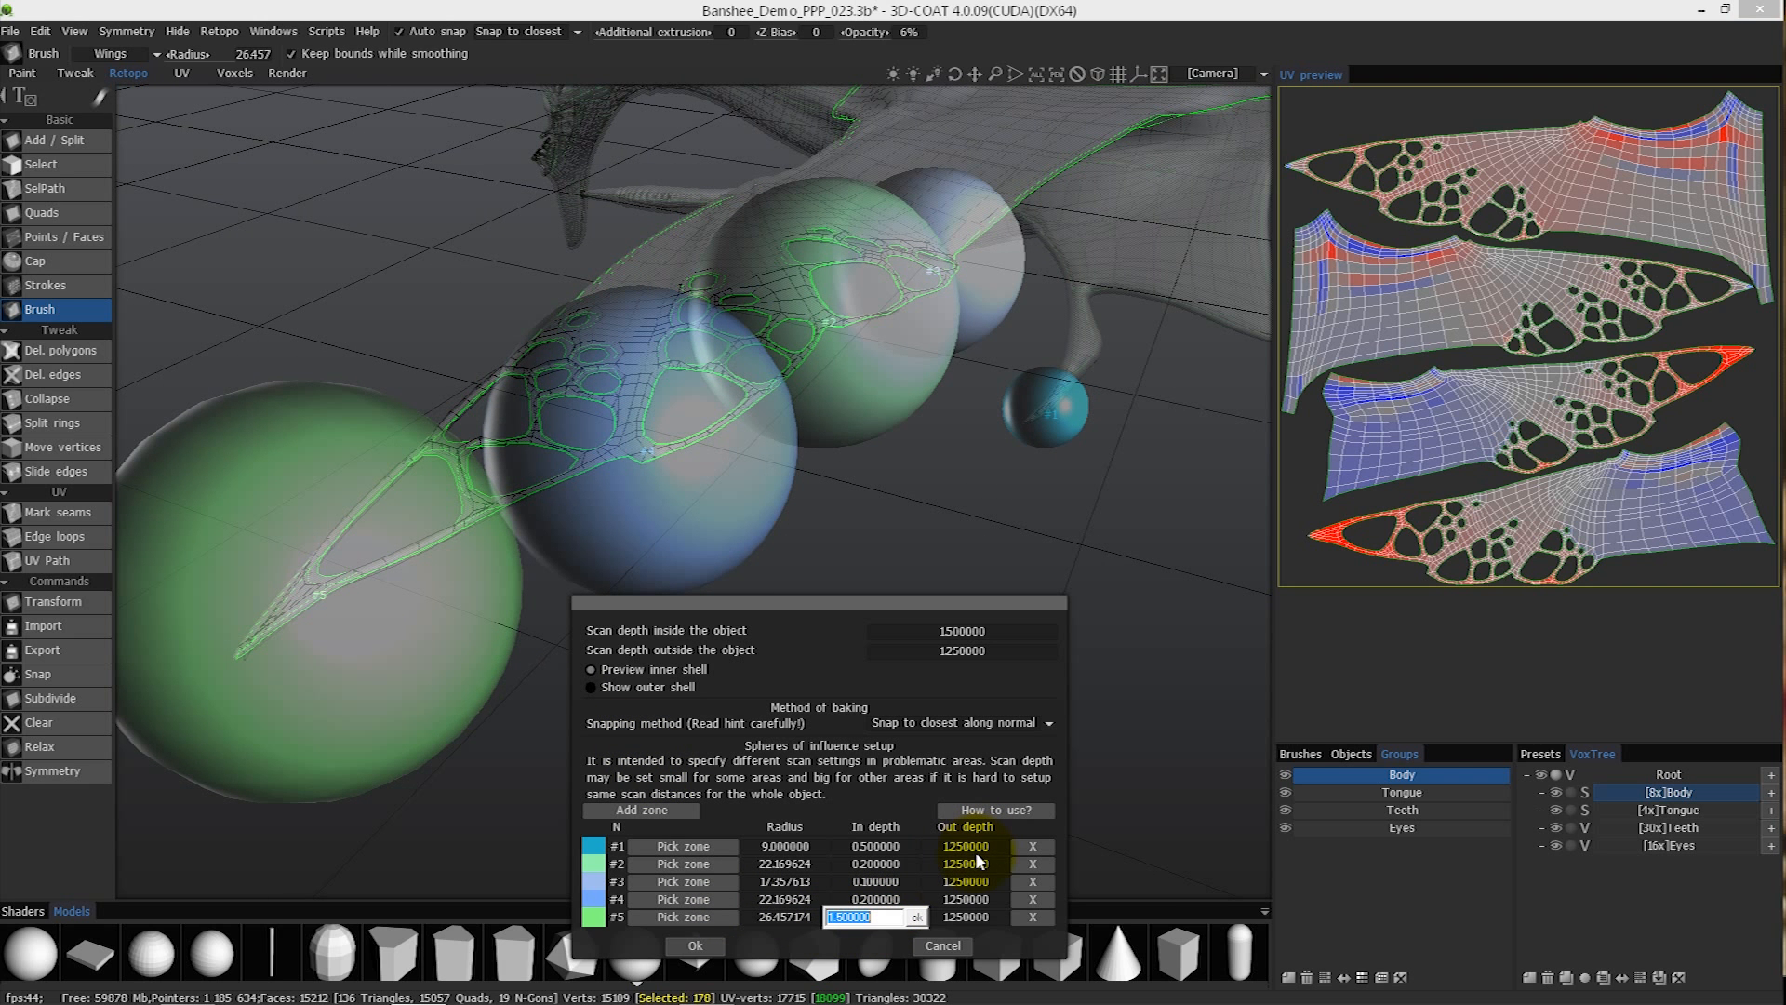
pyautogui.write('0.2')
pyautogui.press('Return')
pyautogui.moveTo(523, 651); pyautogui.dragTo(780, 913, button='middle')
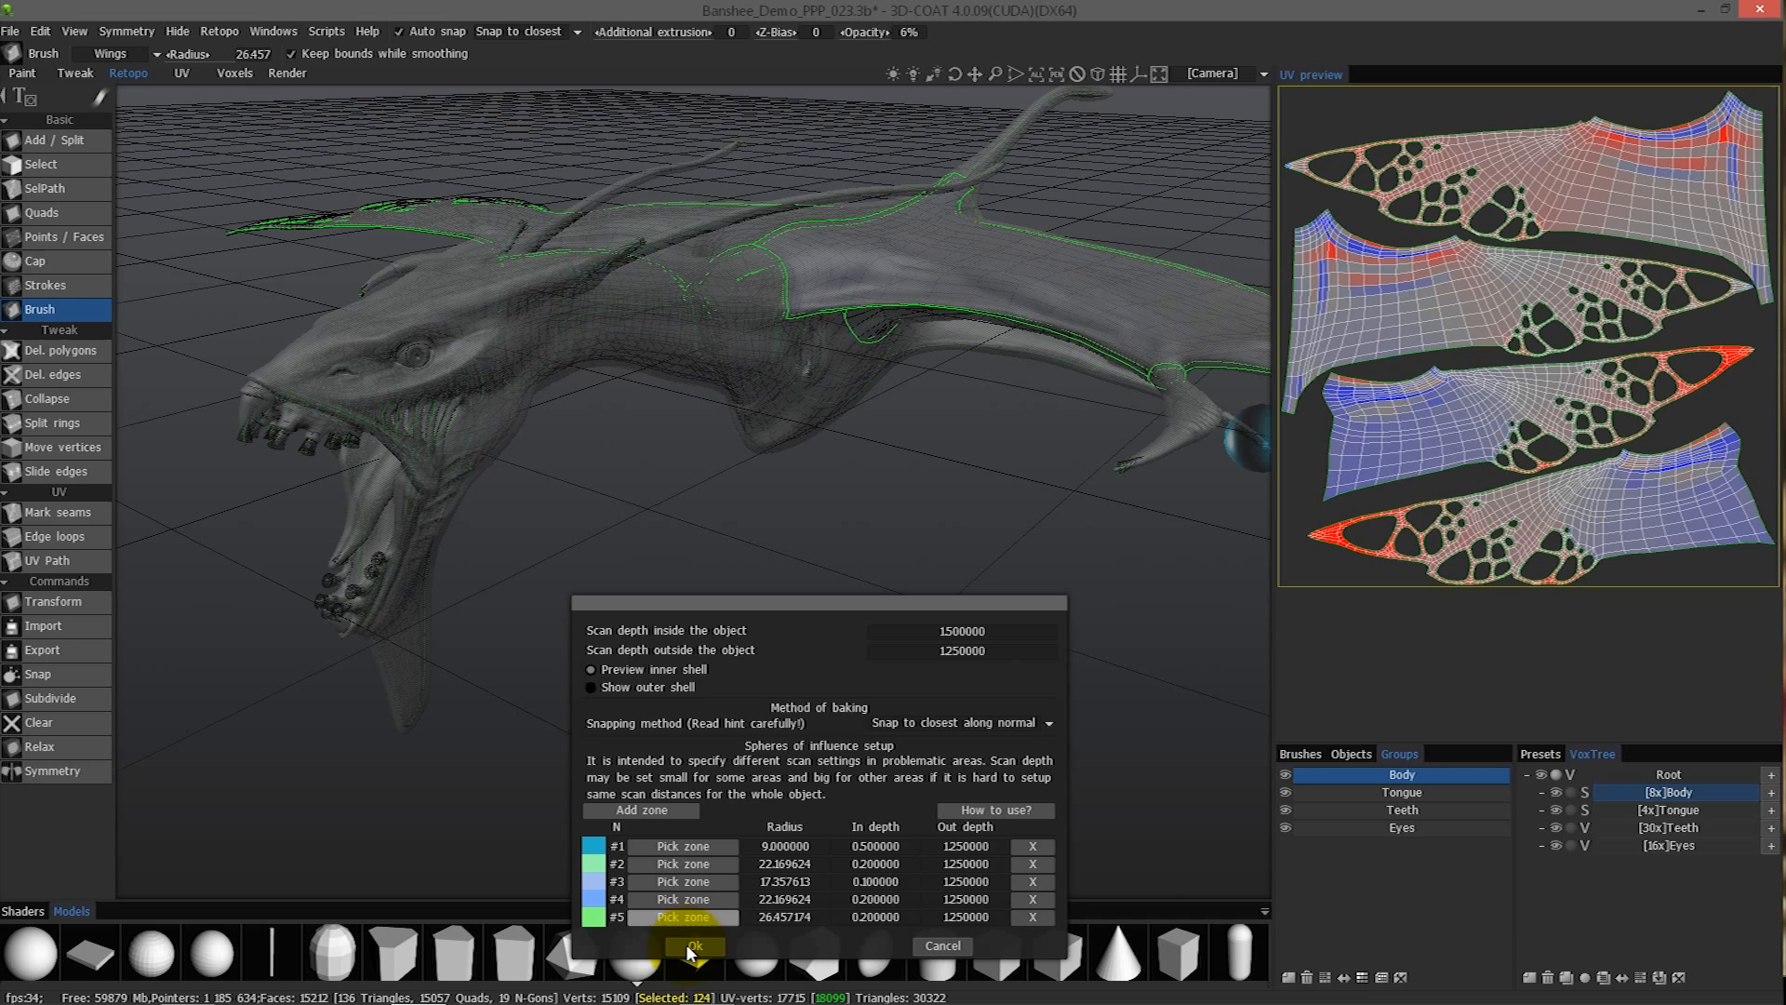
pyautogui.click(691, 946)
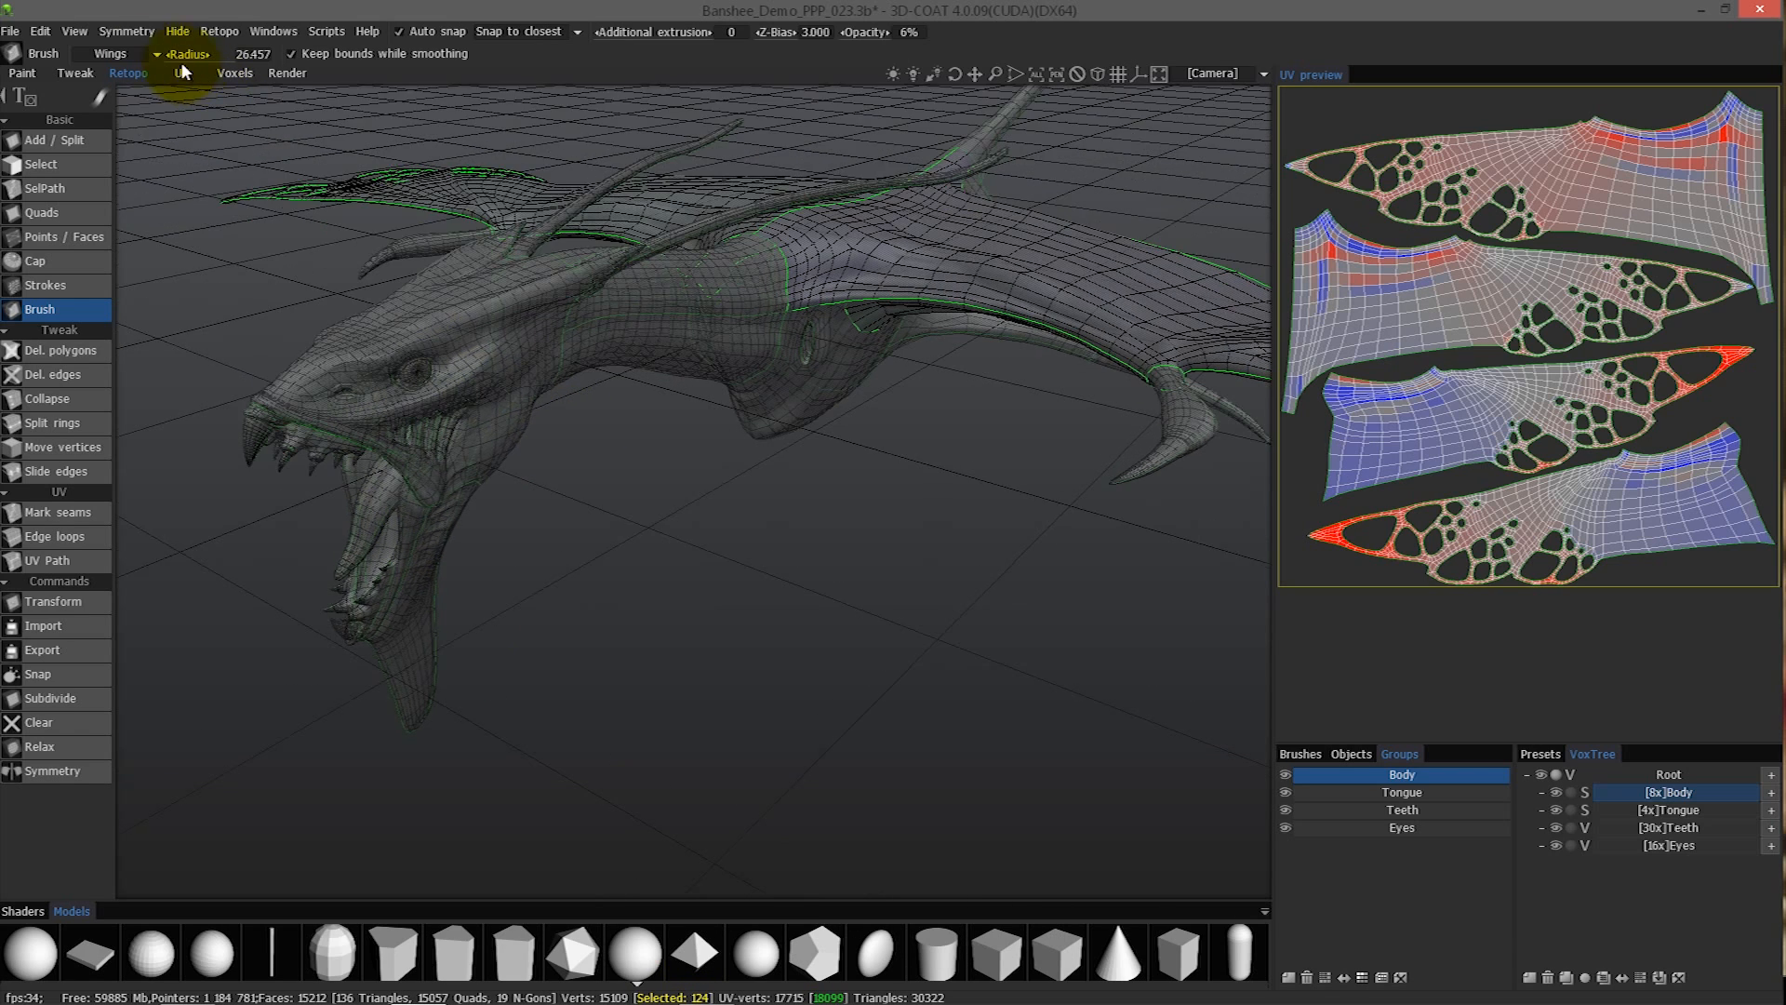
# - Make Teeth_Tongue_eyes the current UV set
pyautogui.click(117, 54)
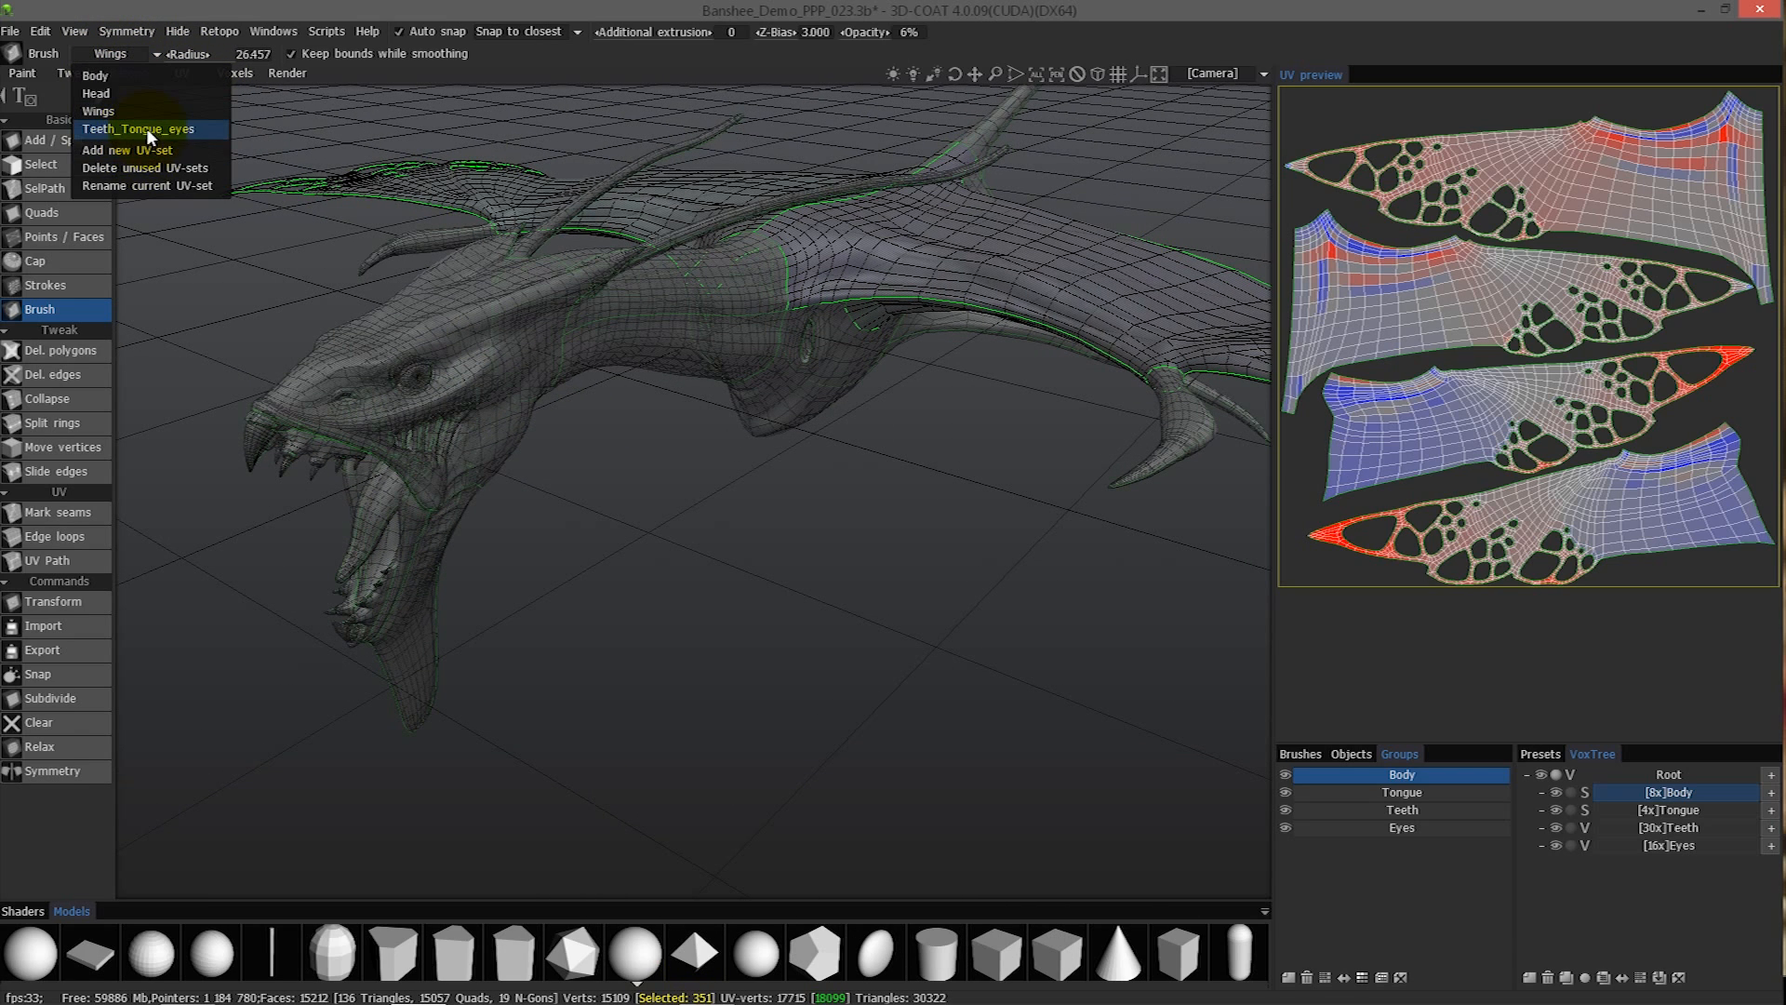
pyautogui.click(148, 128)
pyautogui.moveTo(623, 461); pyautogui.dragTo(1224, 361)
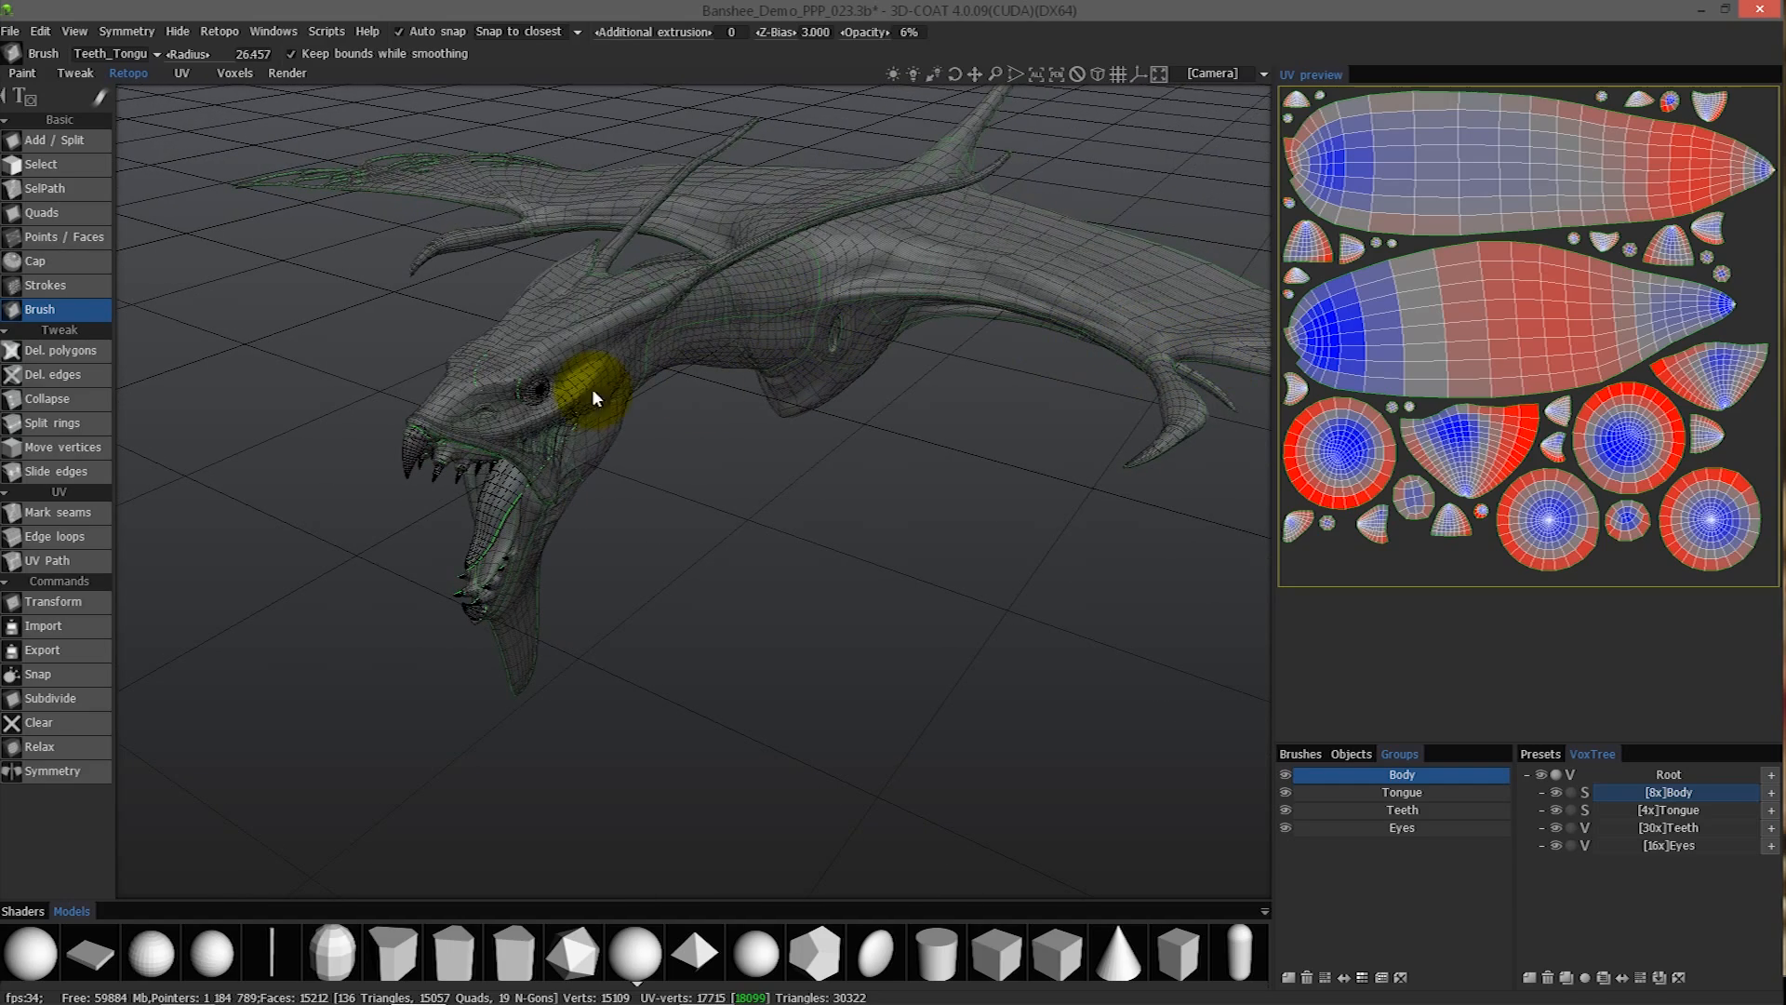
pyautogui.moveTo(576, 387); pyautogui.dragTo(387, 449, button='middle')
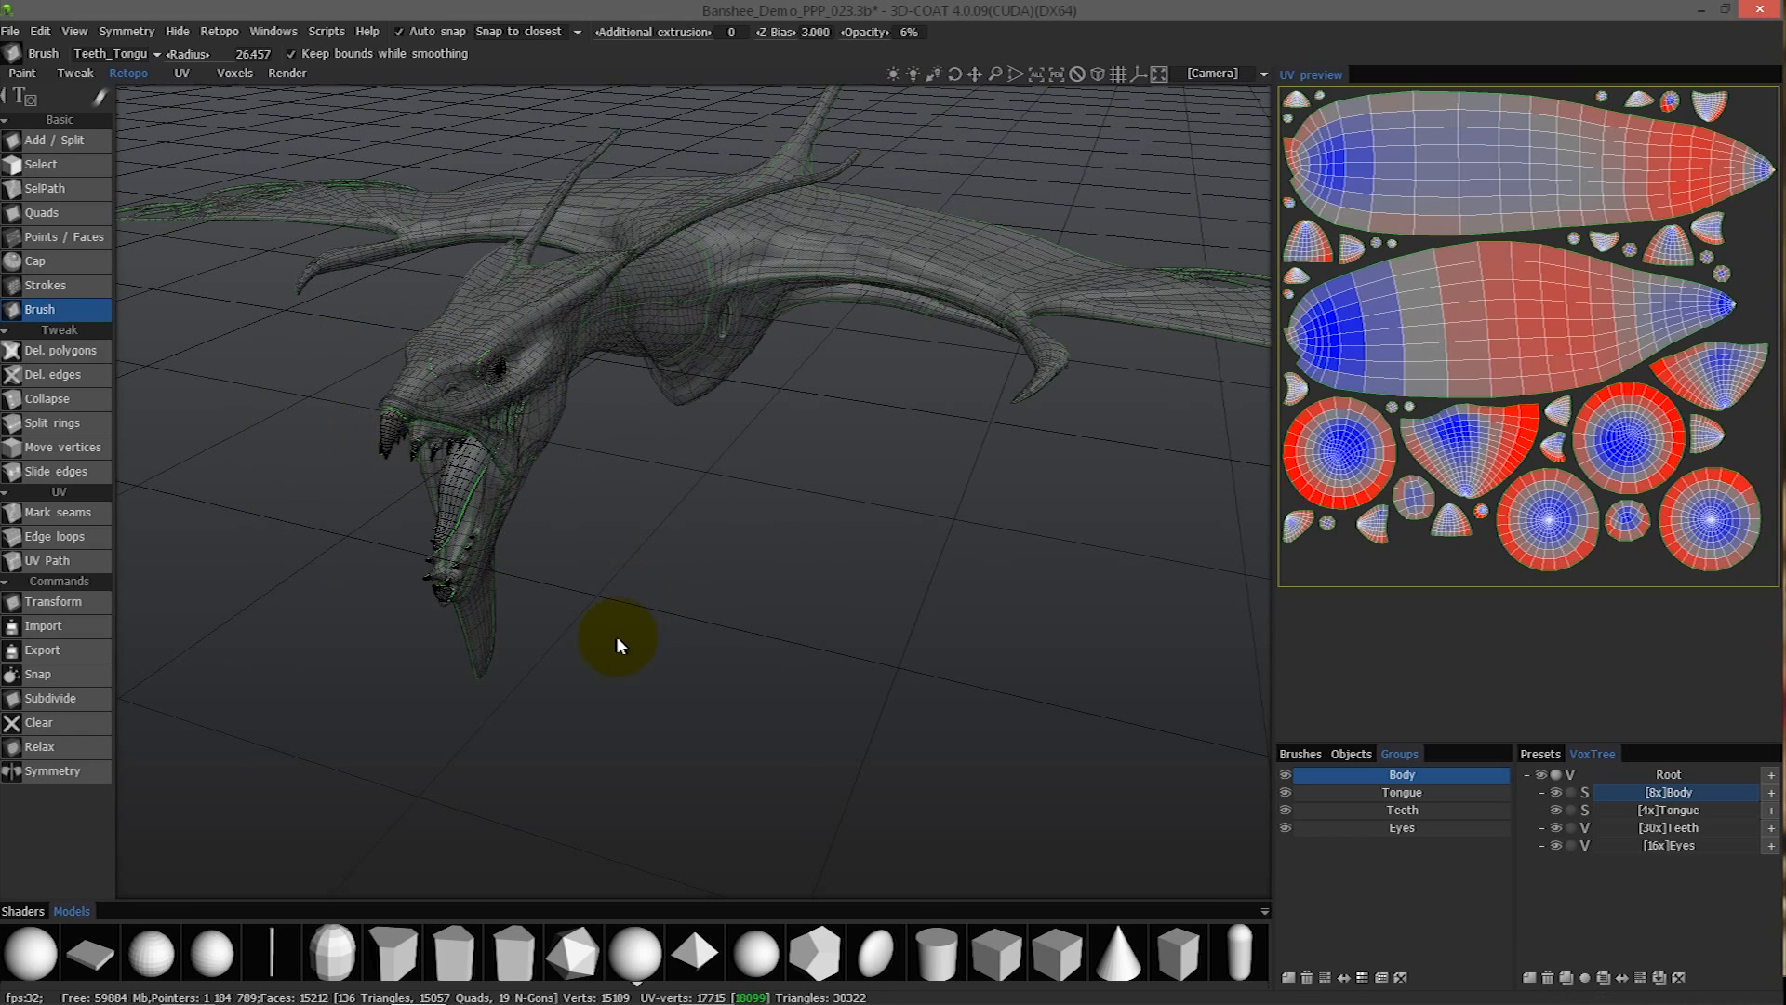
pyautogui.click(118, 53)
pyautogui.moveTo(431, 474); pyautogui.dragTo(611, 484, button='middle')
pyautogui.moveTo(610, 484); pyautogui.dragTo(622, 312, button='right')
pyautogui.moveTo(621, 308)
pyautogui.keyDown('alt'); pyautogui.mouseDown()
pyautogui.moveTo(700, 296)
pyautogui.moveTo(428, 372)
pyautogui.mouseUp(); pyautogui.keyUp('alt')
pyautogui.moveTo(546, 391)
pyautogui.keyDown('alt'); pyautogui.mouseDown()
pyautogui.moveTo(763, 376)
pyautogui.moveTo(845, 499)
pyautogui.moveTo(867, 499)
pyautogui.mouseUp(); pyautogui.keyUp('alt')
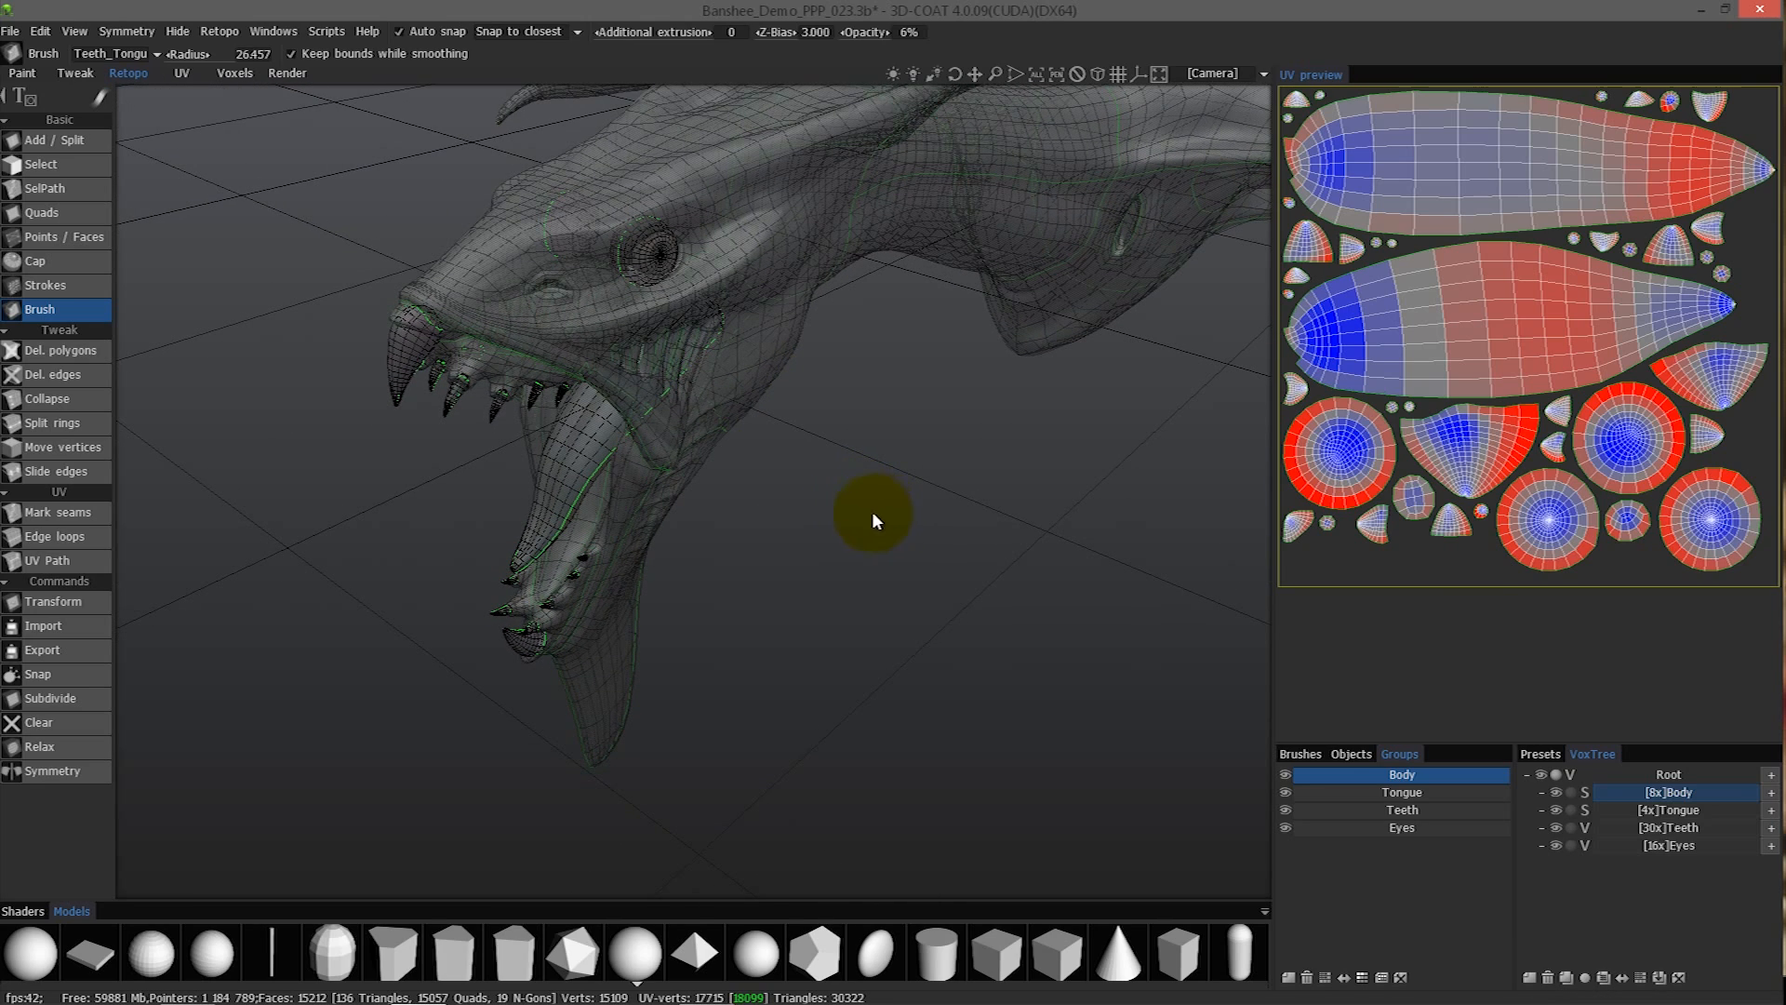
# - Reopen the baking scan settings and add zone #6 over the creature's open mouth
pyautogui.hotkey('ctrl', 'm')
pyautogui.moveTo(692, 308); pyautogui.dragTo(975, 420)
pyautogui.click(845, 718)
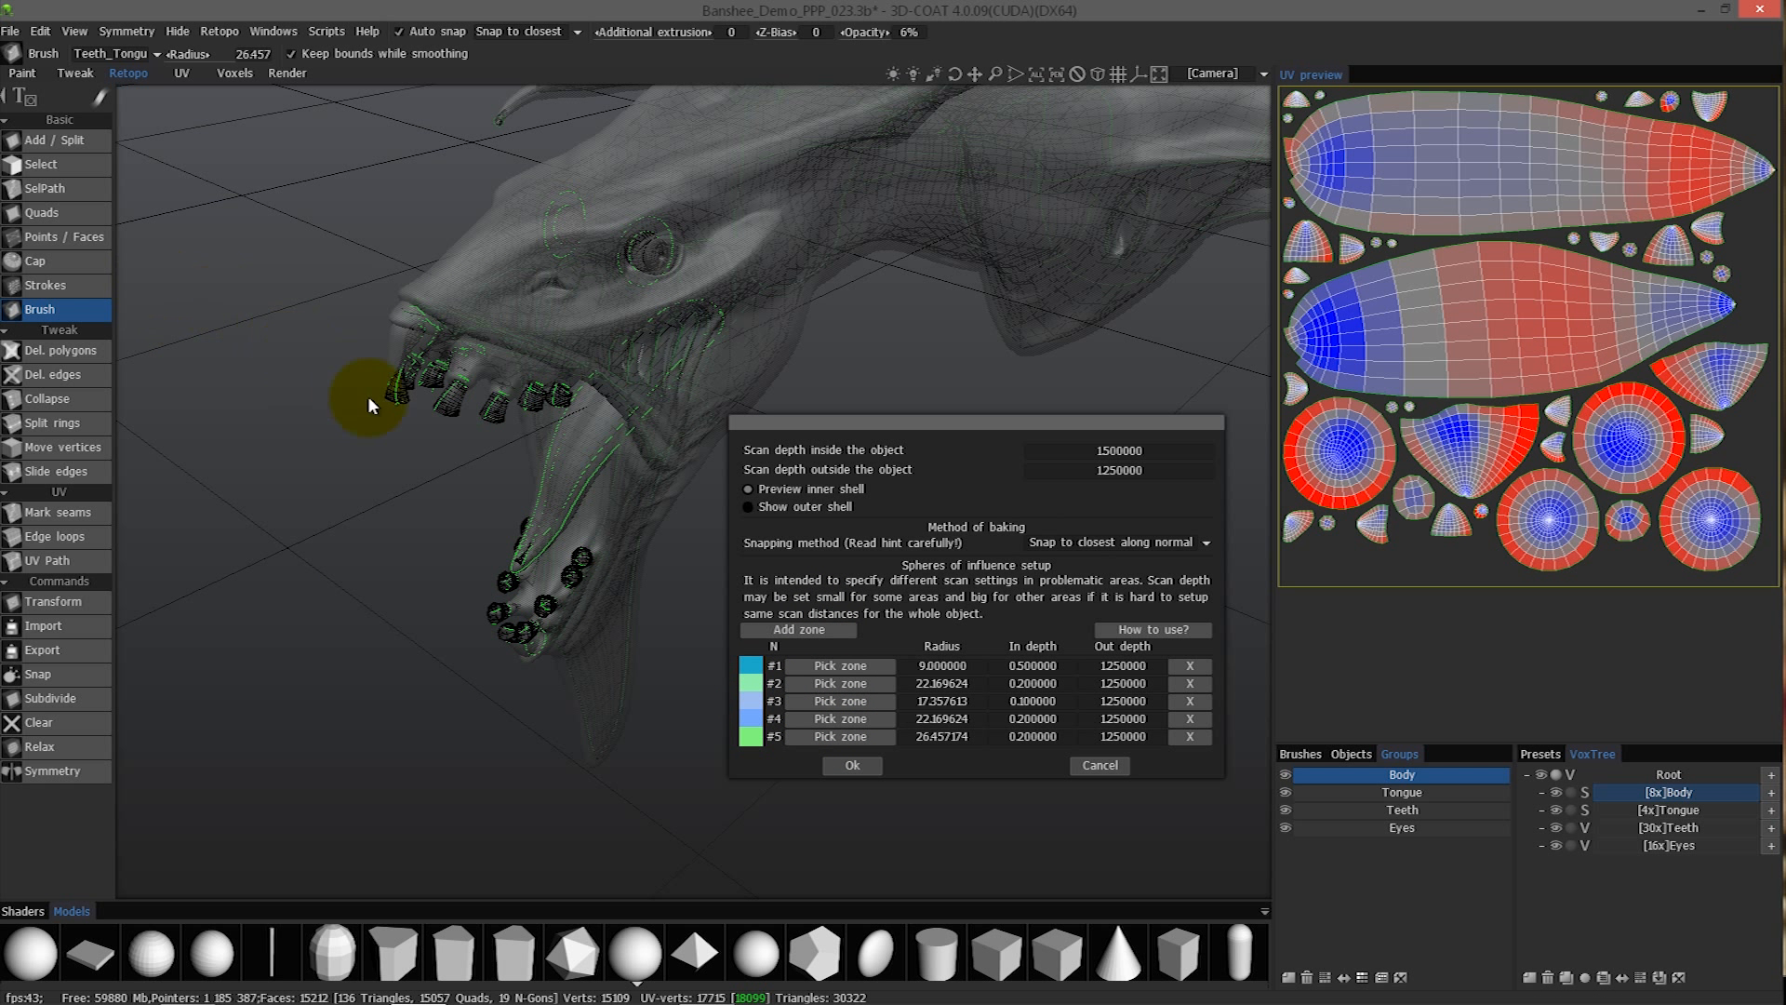
pyautogui.click(795, 630)
pyautogui.keyDown('alt'); pyautogui.moveTo(575, 457); pyautogui.dragTo(573, 463); pyautogui.keyUp('alt')
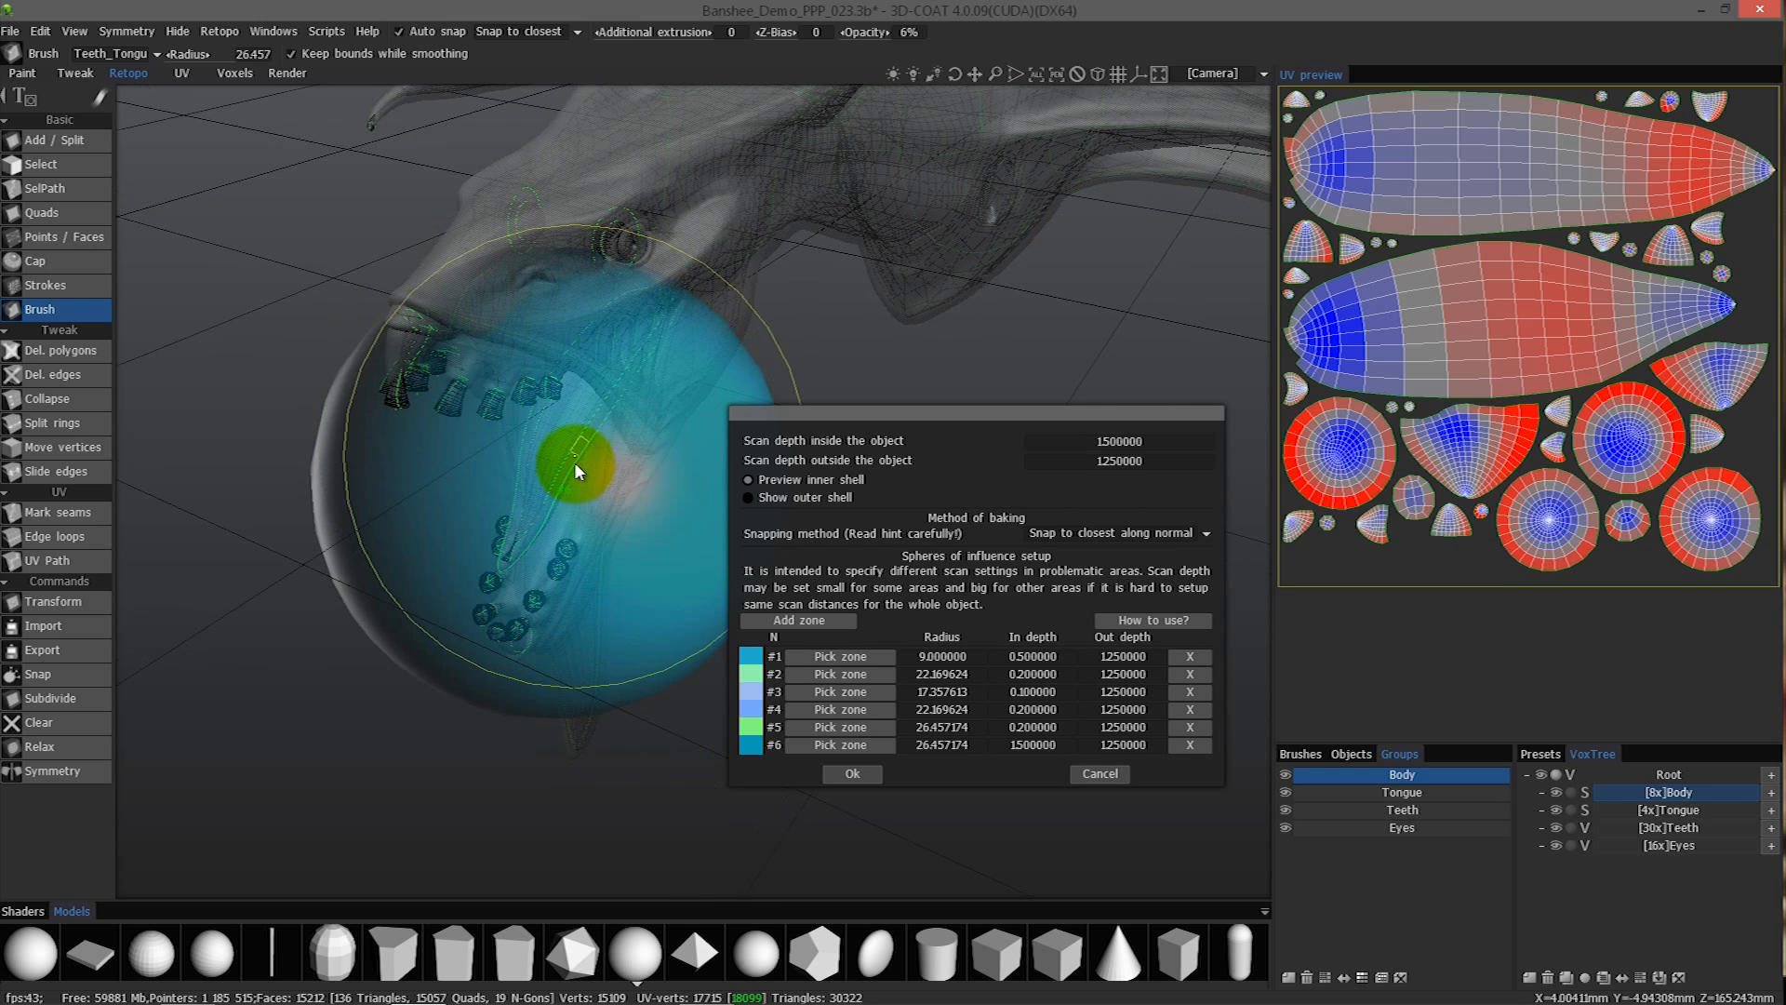
# - Reduce the radius of zone #6 to about 7.46 and place it over the upper front teeth
pyautogui.moveTo(421, 338); pyautogui.dragTo(217, 371, button='right')
pyautogui.moveTo(216, 371); pyautogui.dragTo(521, 355)
pyautogui.click(831, 745)
pyautogui.click(520, 350)
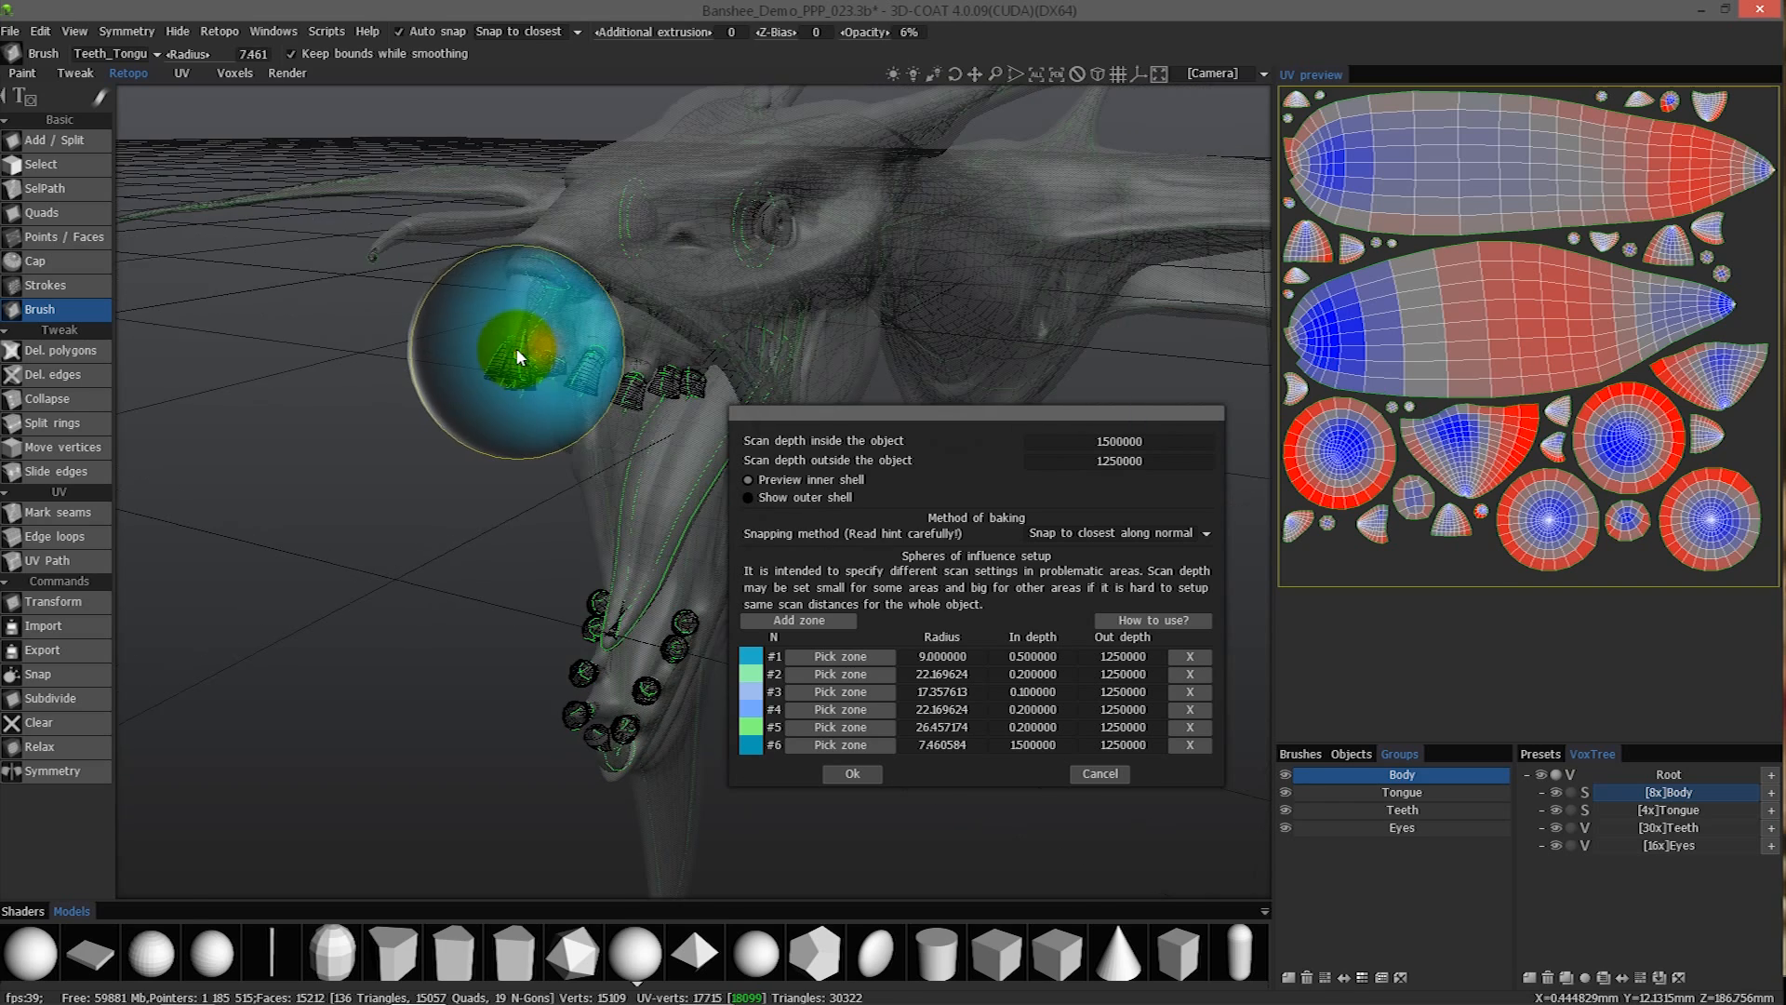
# - Shrink zone #6 to a radius of about 4.26 and centre it on the upper front teeth
pyautogui.moveTo(512, 348)
pyautogui.mouseDown(button='right')
pyautogui.moveTo(460, 350)
pyautogui.moveTo(490, 353)
pyautogui.mouseUp(button='right')
pyautogui.click(825, 748)
pyautogui.keyDown('alt'); pyautogui.moveTo(512, 355); pyautogui.dragTo(556, 327); pyautogui.keyUp('alt')
pyautogui.click(539, 326)
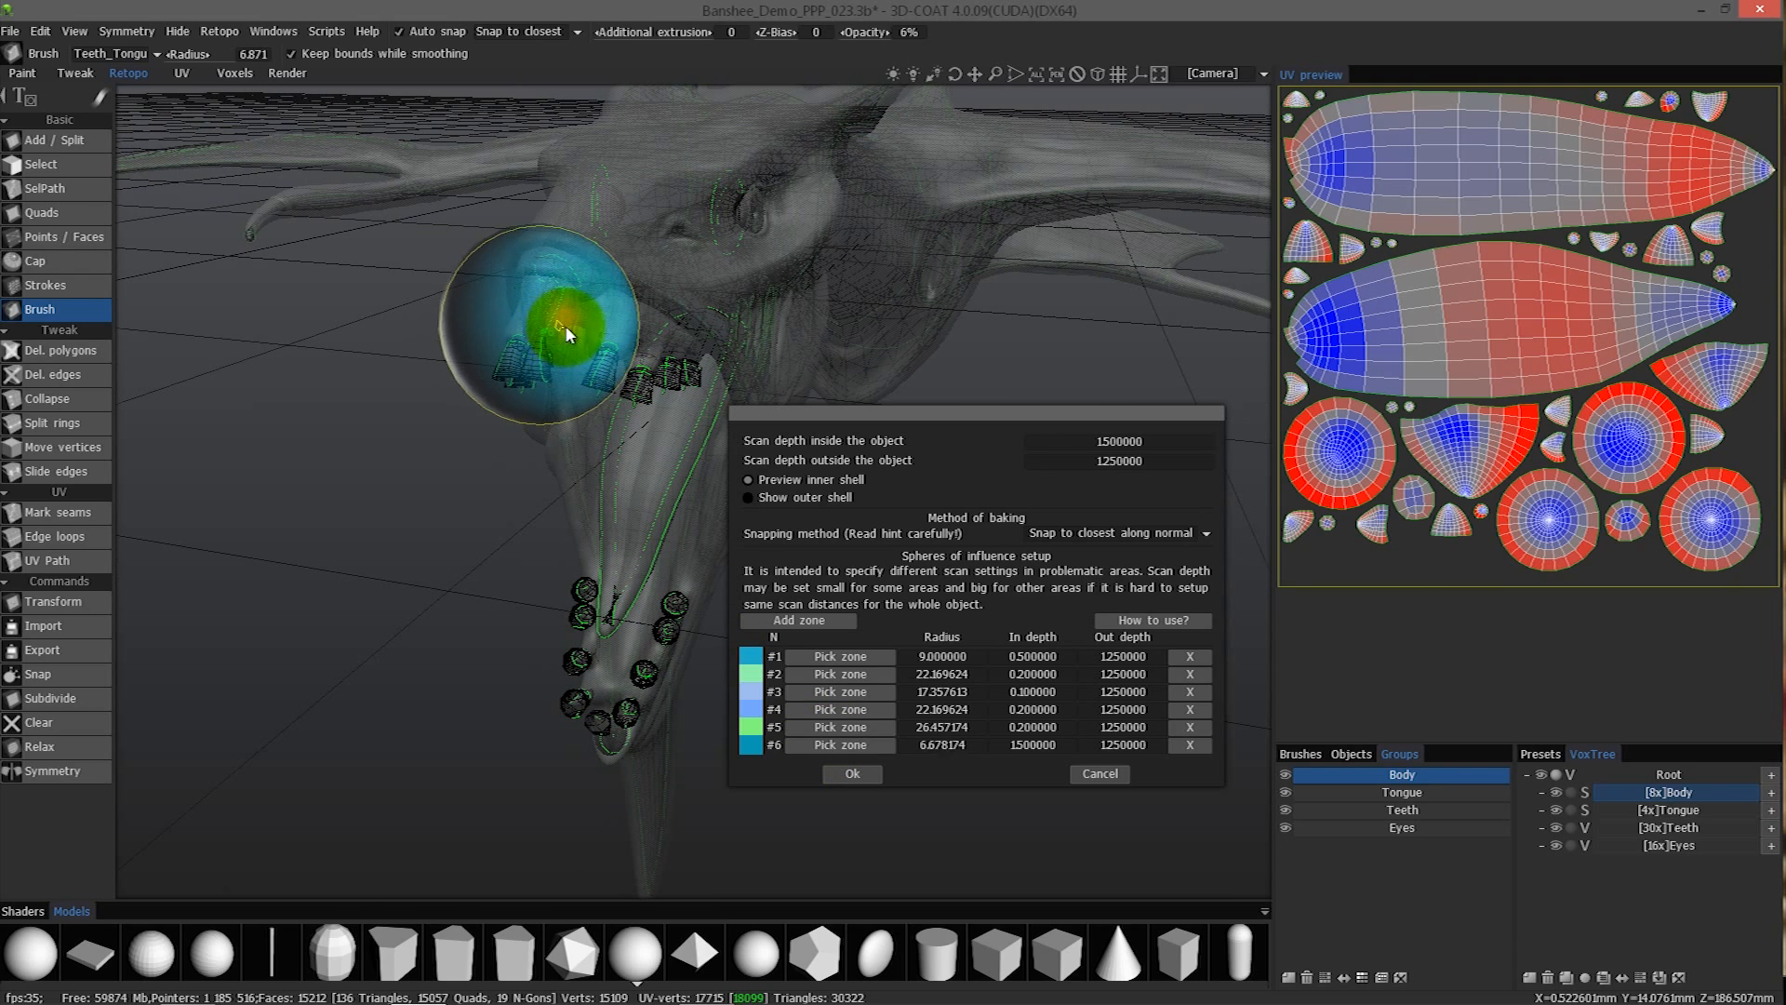
pyautogui.click(537, 322)
pyautogui.click(545, 336)
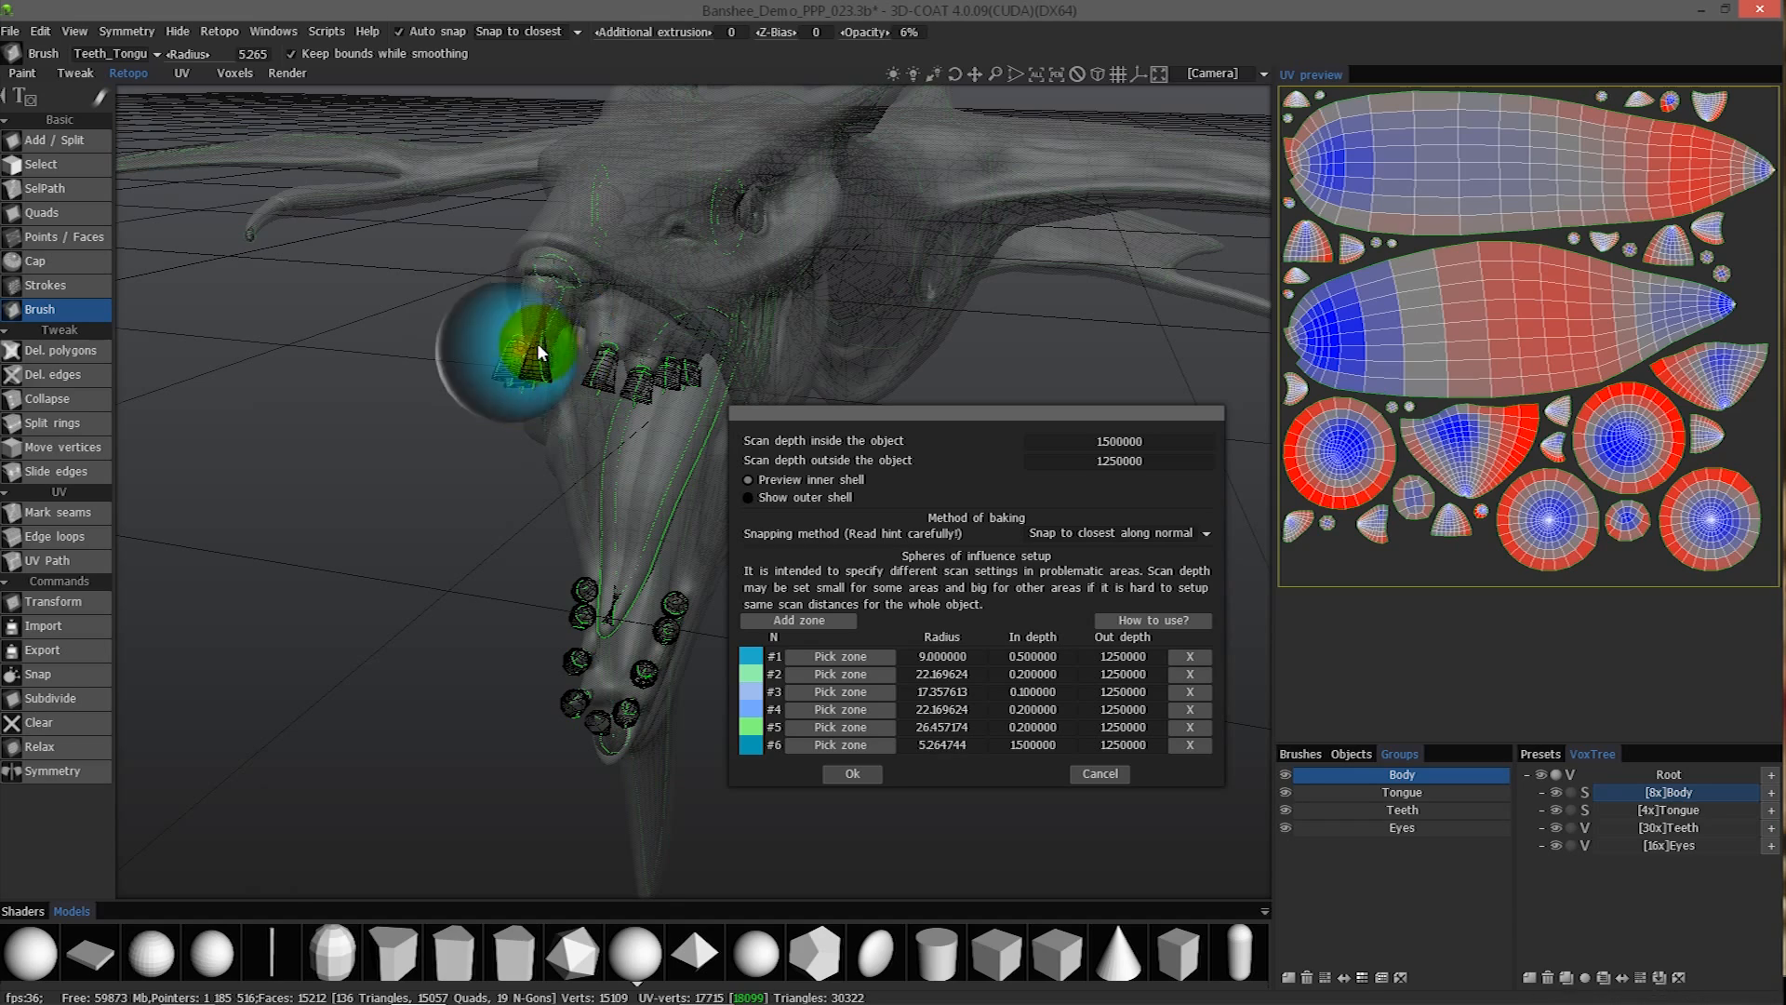
pyautogui.keyDown('alt'); pyautogui.moveTo(523, 333); pyautogui.dragTo(470, 303); pyautogui.keyUp('alt')
pyautogui.moveTo(470, 304); pyautogui.dragTo(470, 301, button='right')
pyautogui.keyDown('alt'); pyautogui.moveTo(471, 302); pyautogui.dragTo(466, 293); pyautogui.keyUp('alt')
pyautogui.moveTo(466, 293); pyautogui.dragTo(464, 292, button='right')
pyautogui.keyDown('alt'); pyautogui.moveTo(464, 292); pyautogui.dragTo(472, 293); pyautogui.keyUp('alt')
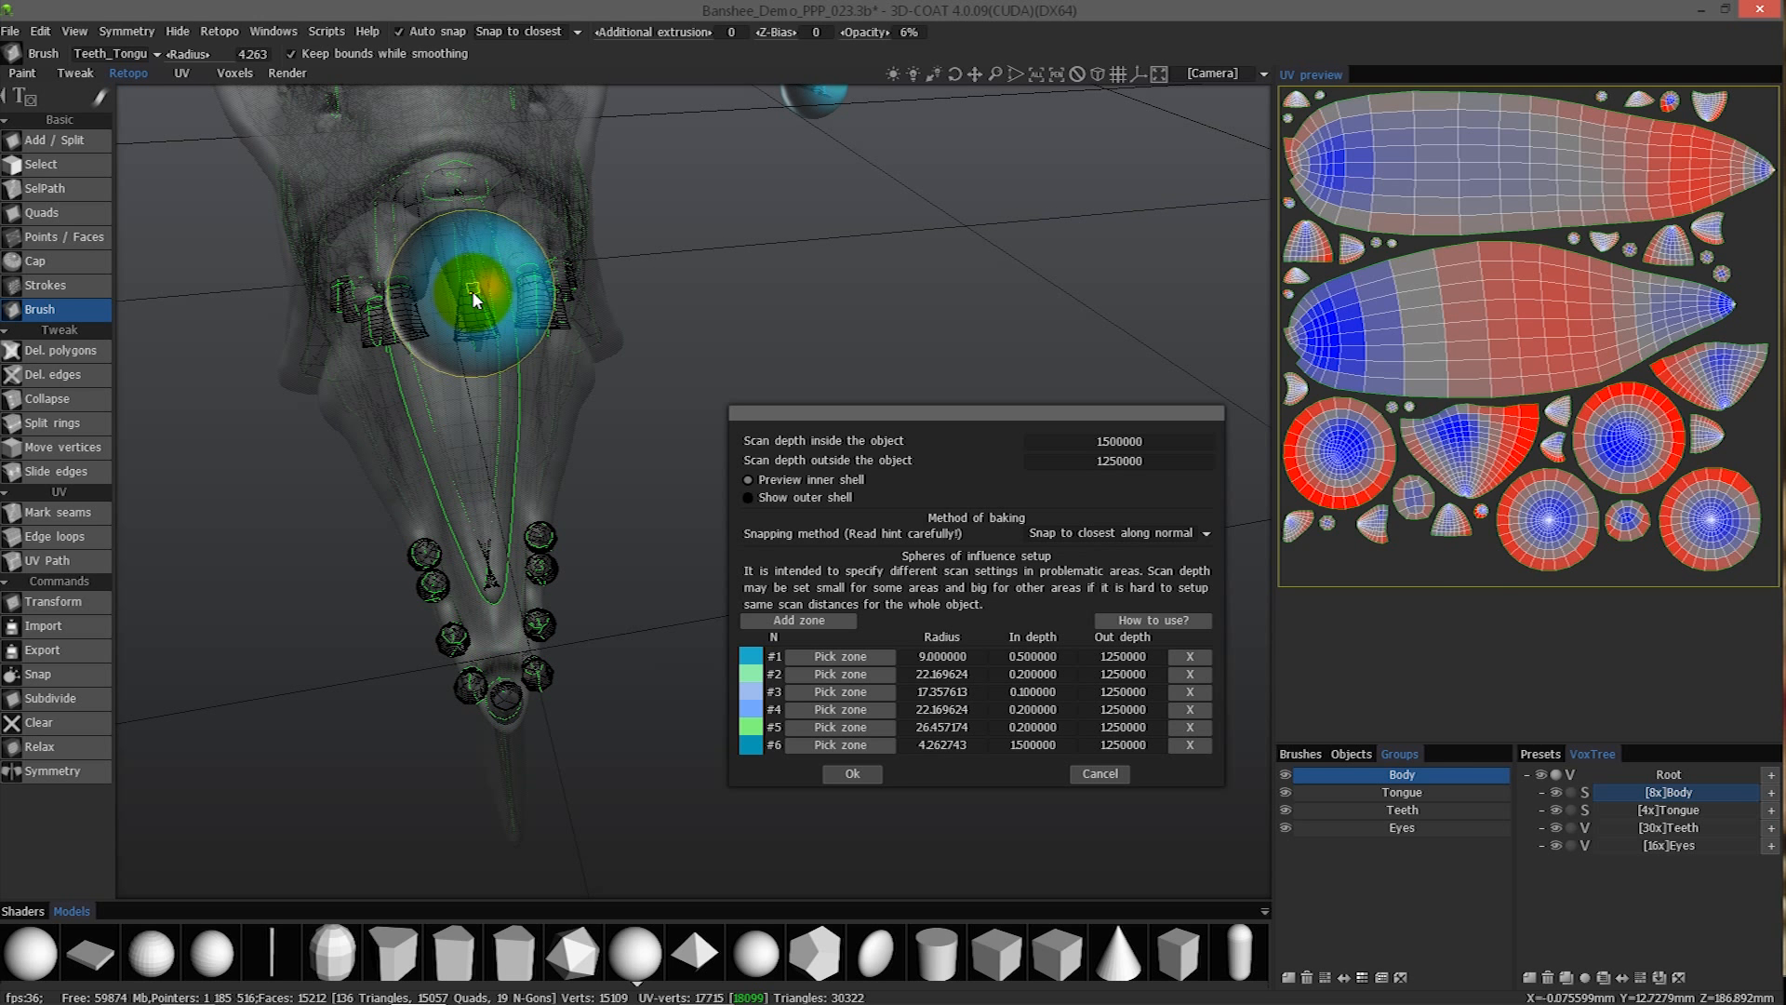
pyautogui.click(472, 291)
pyautogui.keyDown('alt'); pyautogui.moveTo(475, 454); pyautogui.dragTo(633, 558); pyautogui.keyUp('alt')
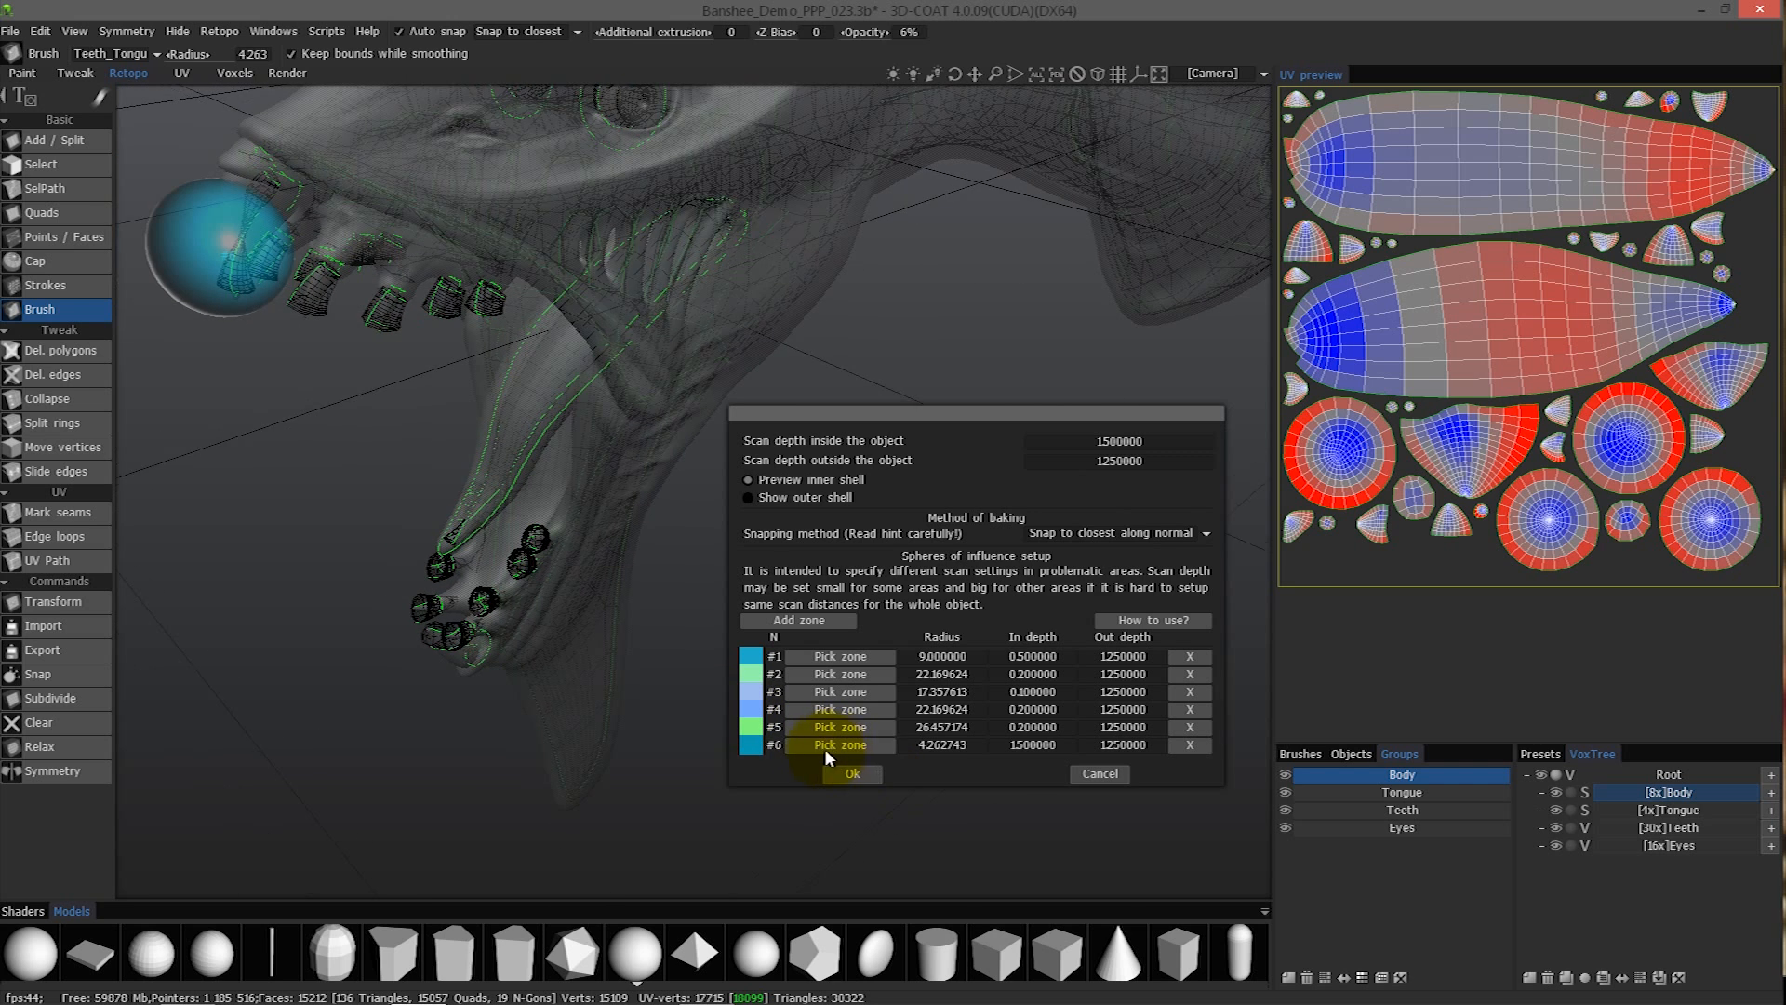
# - Set the in depth of zone #6 to 0.3
pyautogui.click(1031, 744)
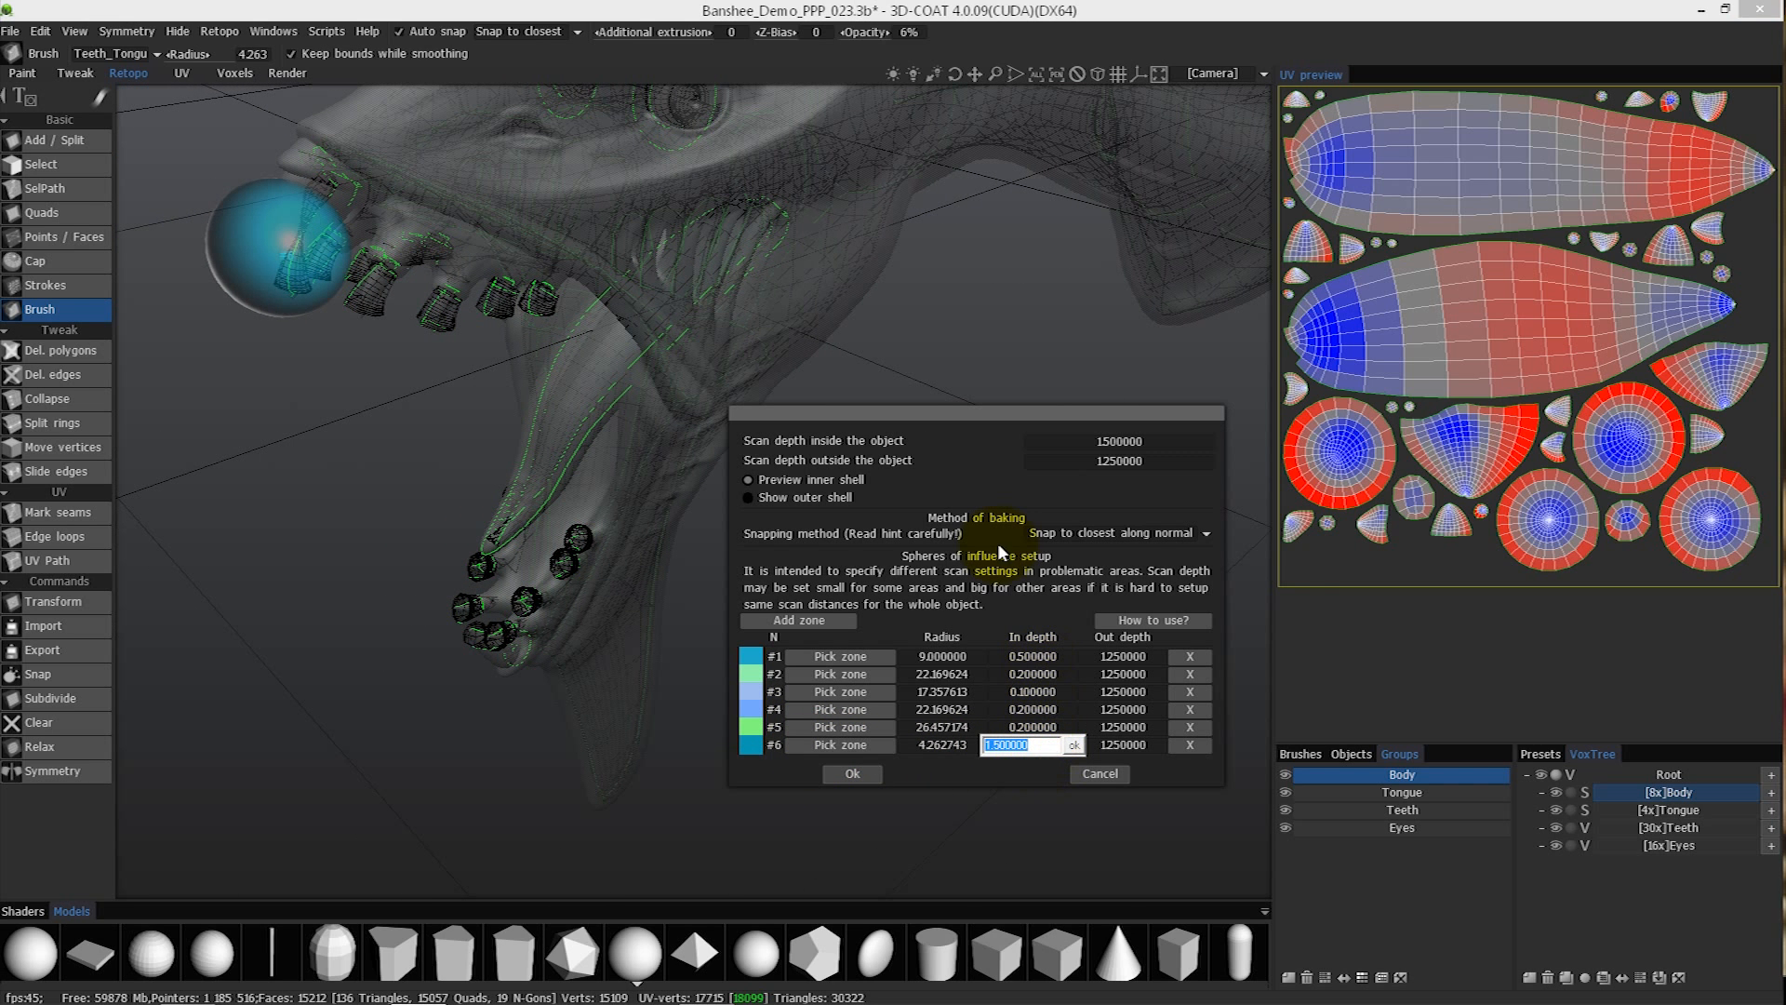
pyautogui.press('BackSpace')
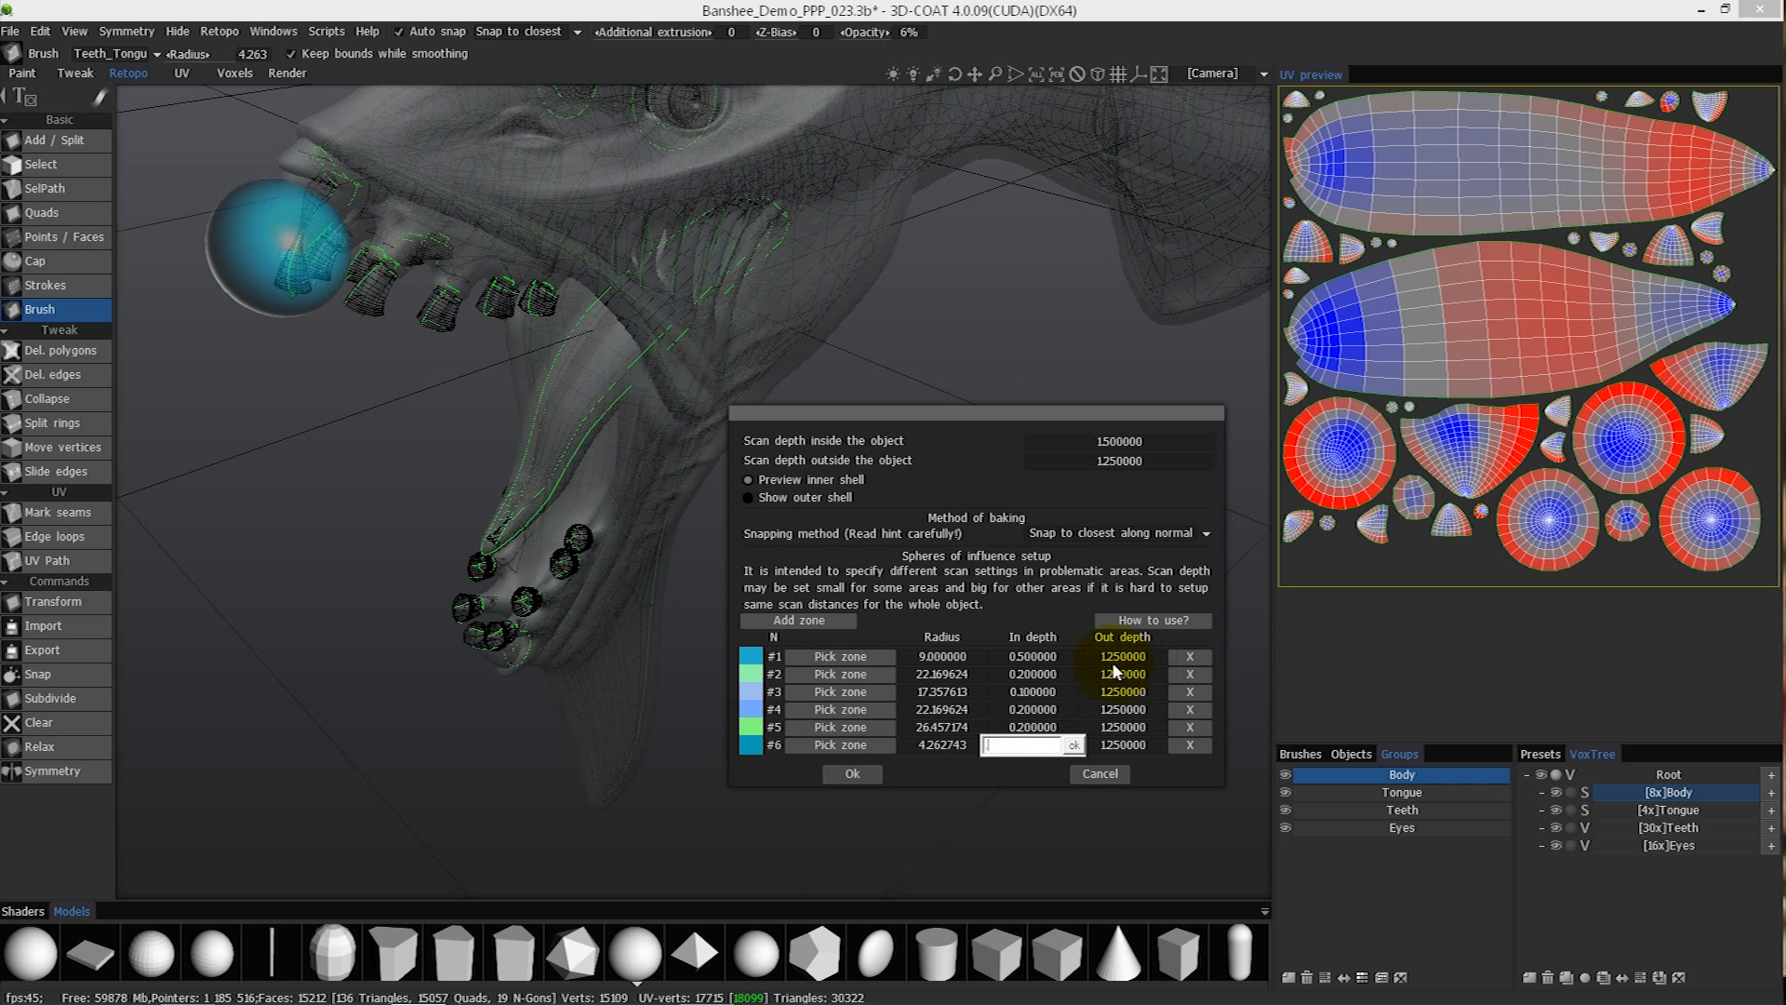
pyautogui.write('0.3')
pyautogui.press('Return')
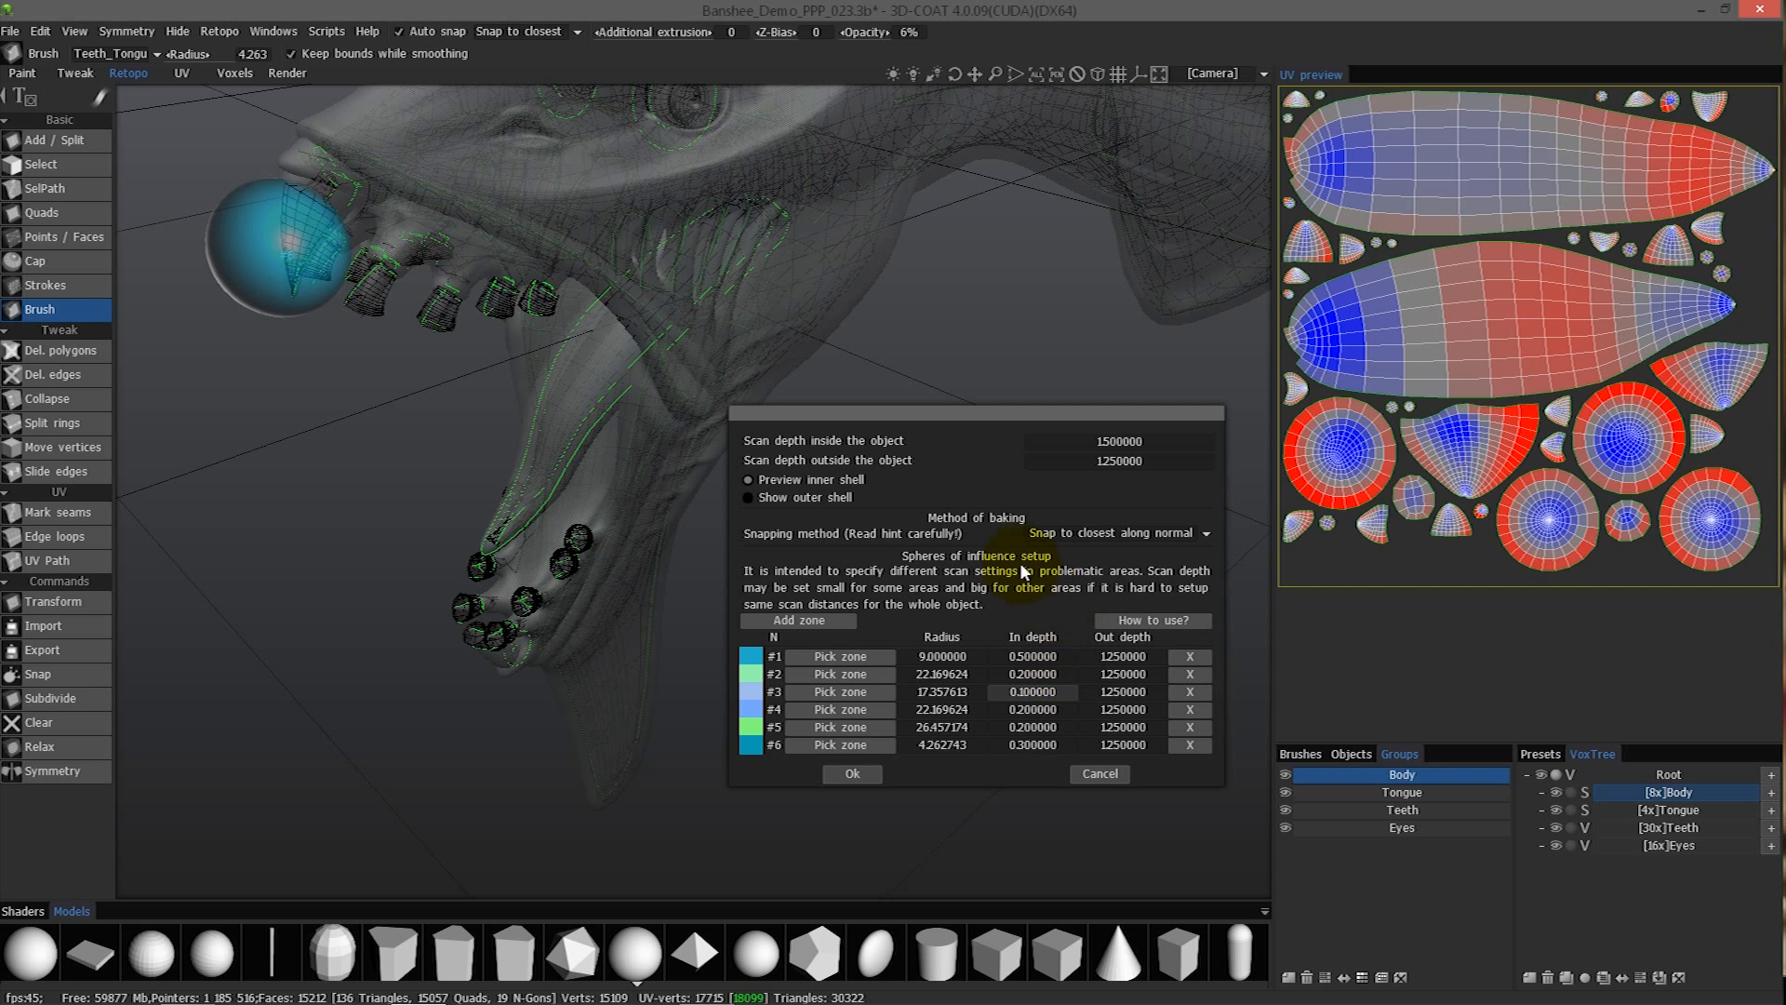
# - Add zone #7 with a radius of about 3.24 and place it at the tip of the lower jaw, over the frontmost tooth
pyautogui.keyDown('alt'); pyautogui.moveTo(852, 504); pyautogui.dragTo(979, 586); pyautogui.keyUp('alt')
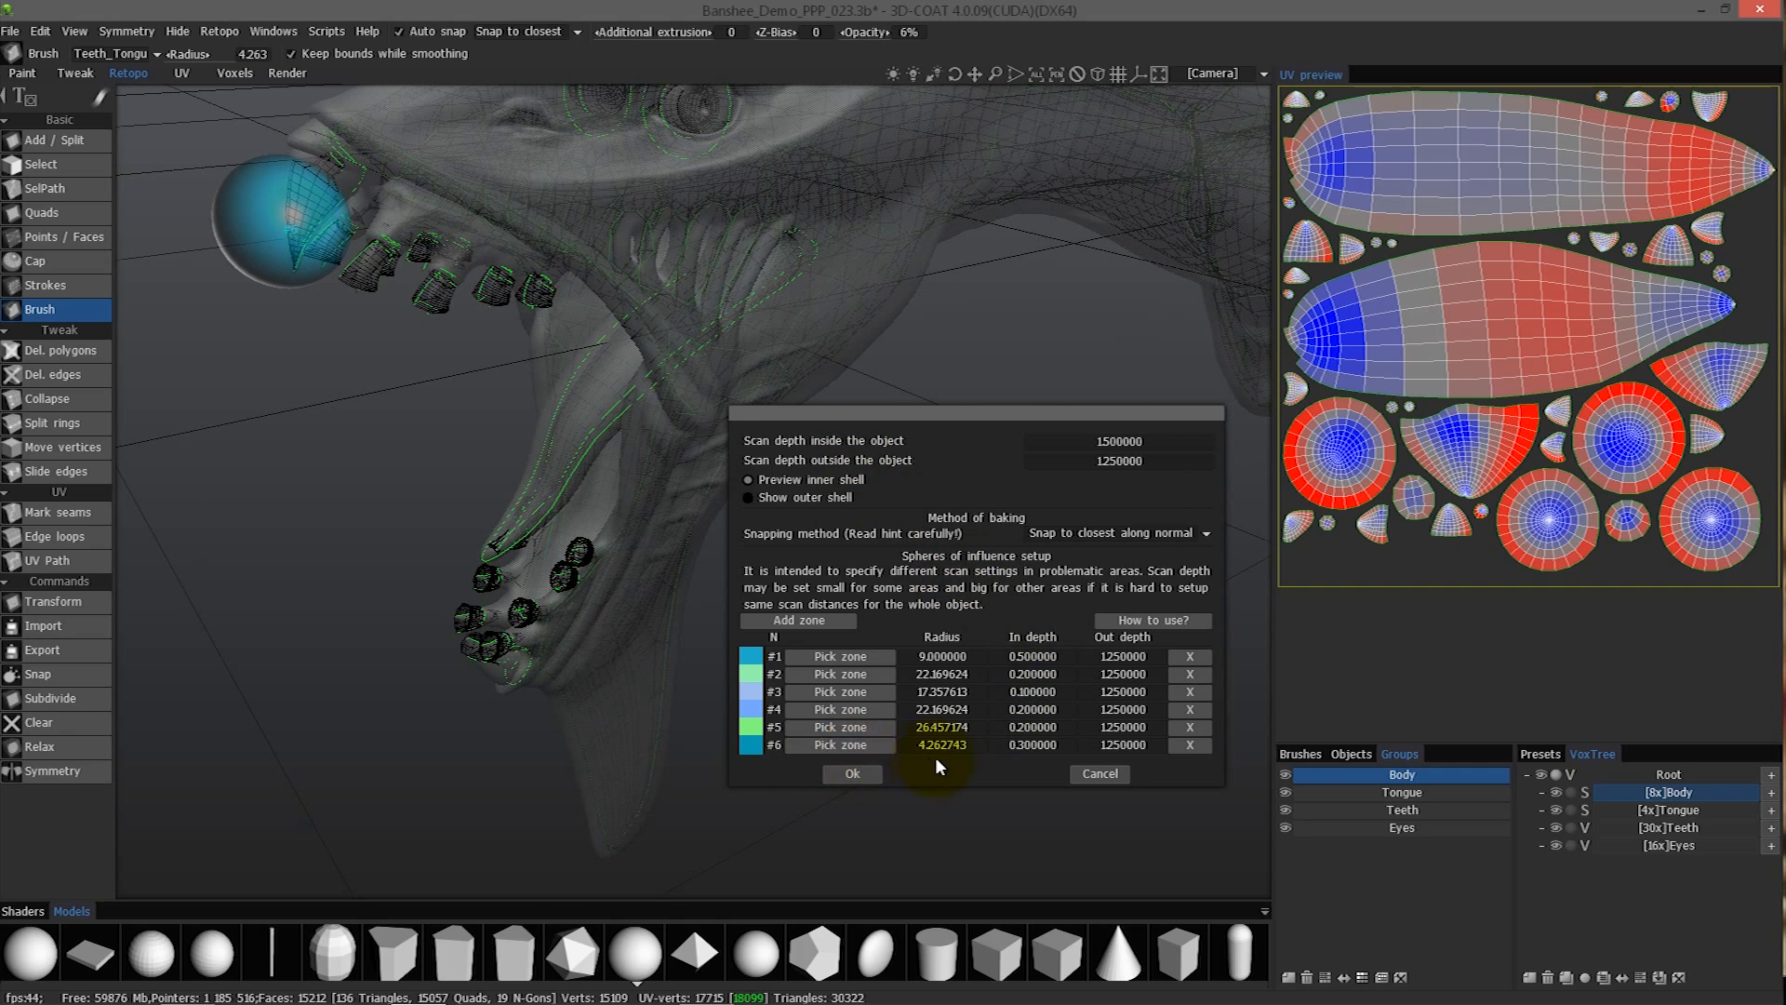
pyautogui.keyDown('alt'); pyautogui.moveTo(701, 378); pyautogui.dragTo(841, 554); pyautogui.keyUp('alt')
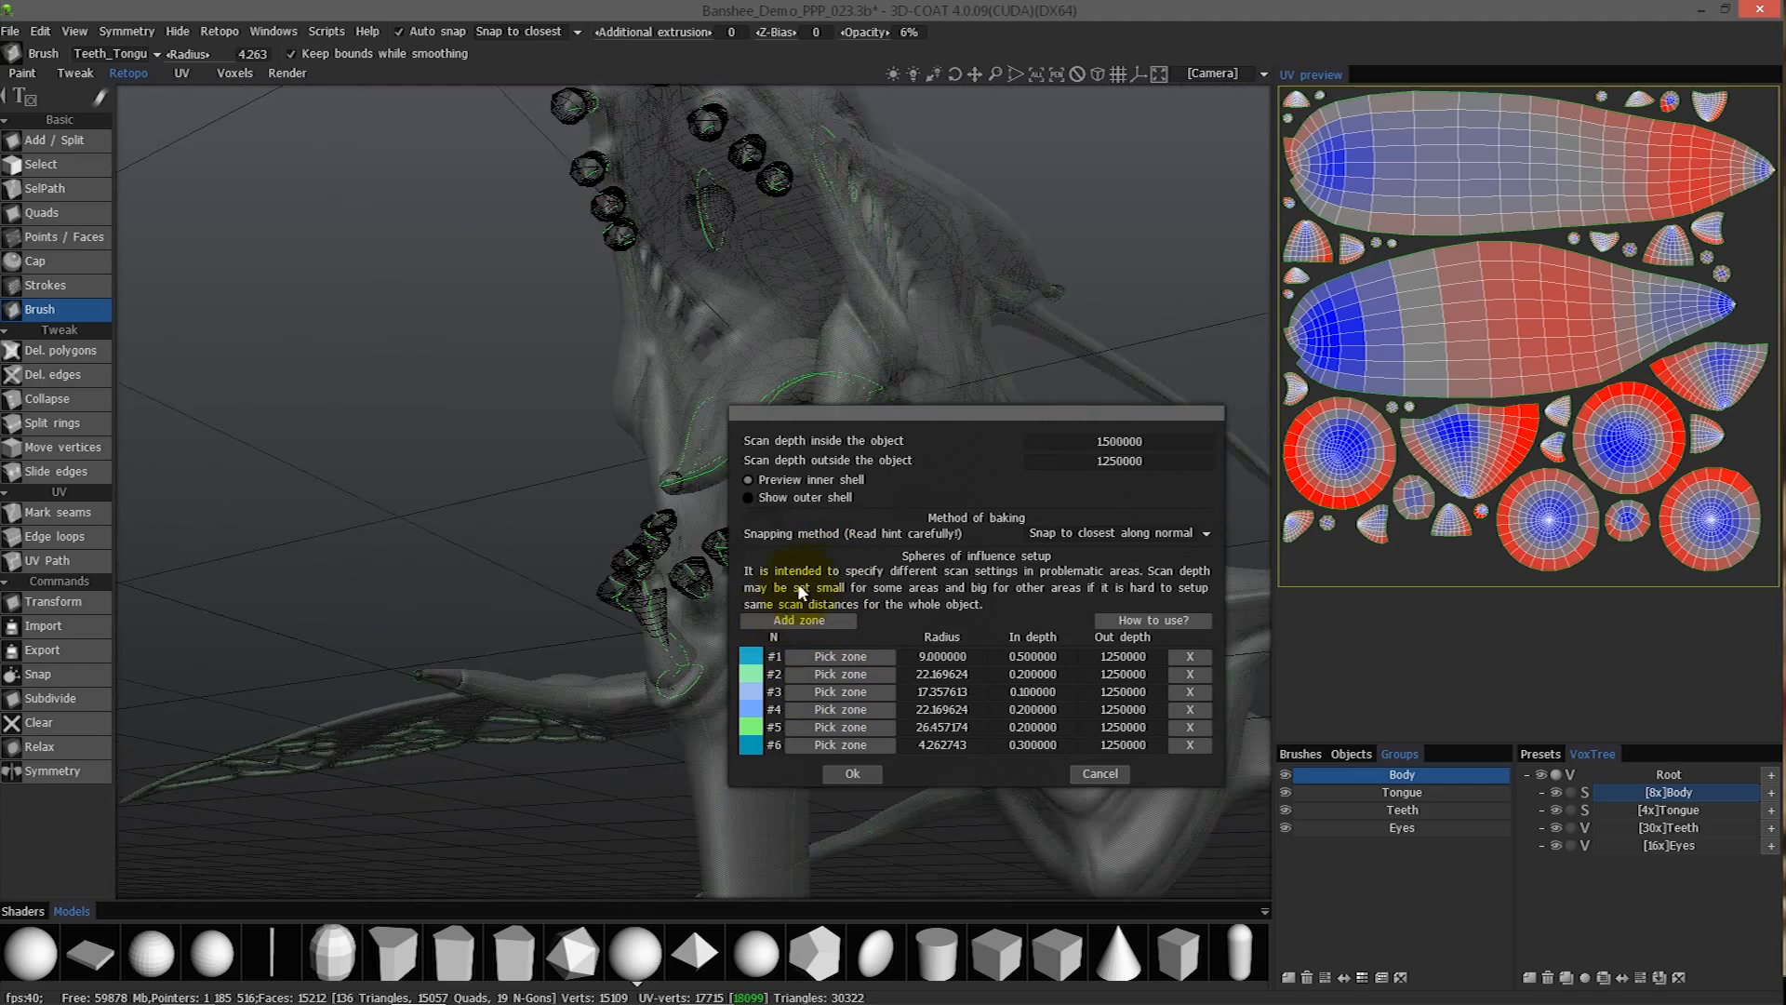
pyautogui.click(795, 622)
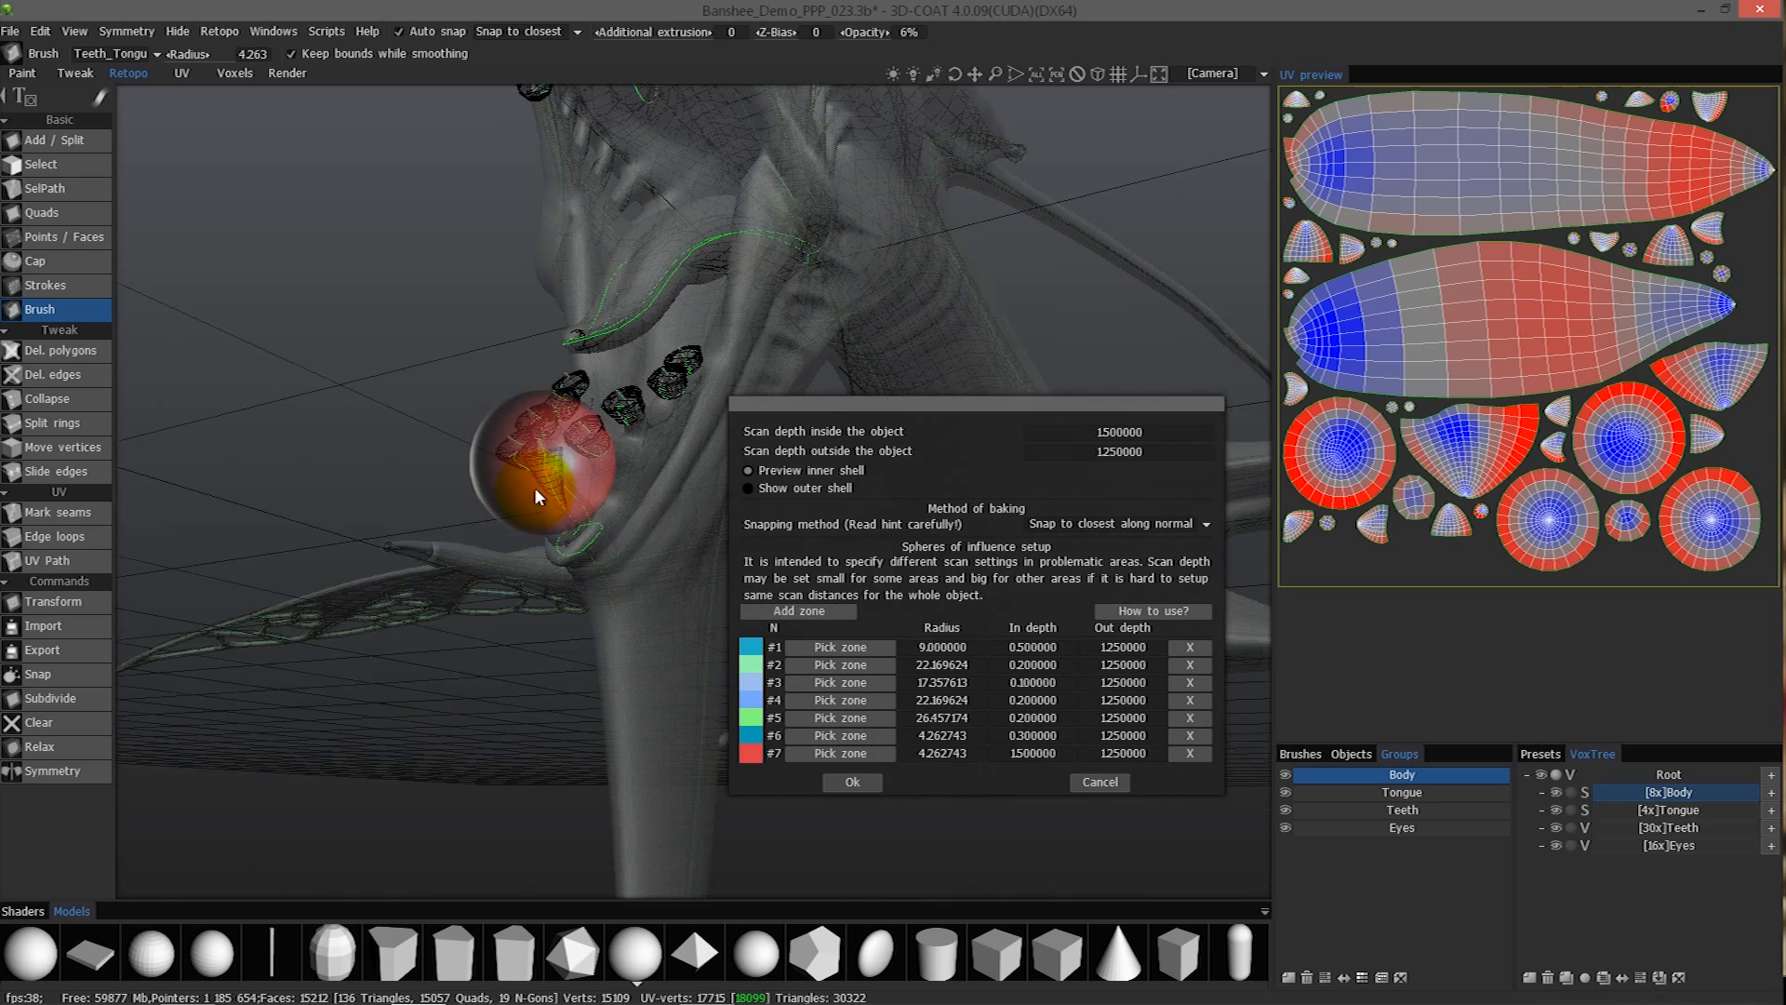
pyautogui.moveTo(542, 476); pyautogui.dragTo(526, 481, button='right')
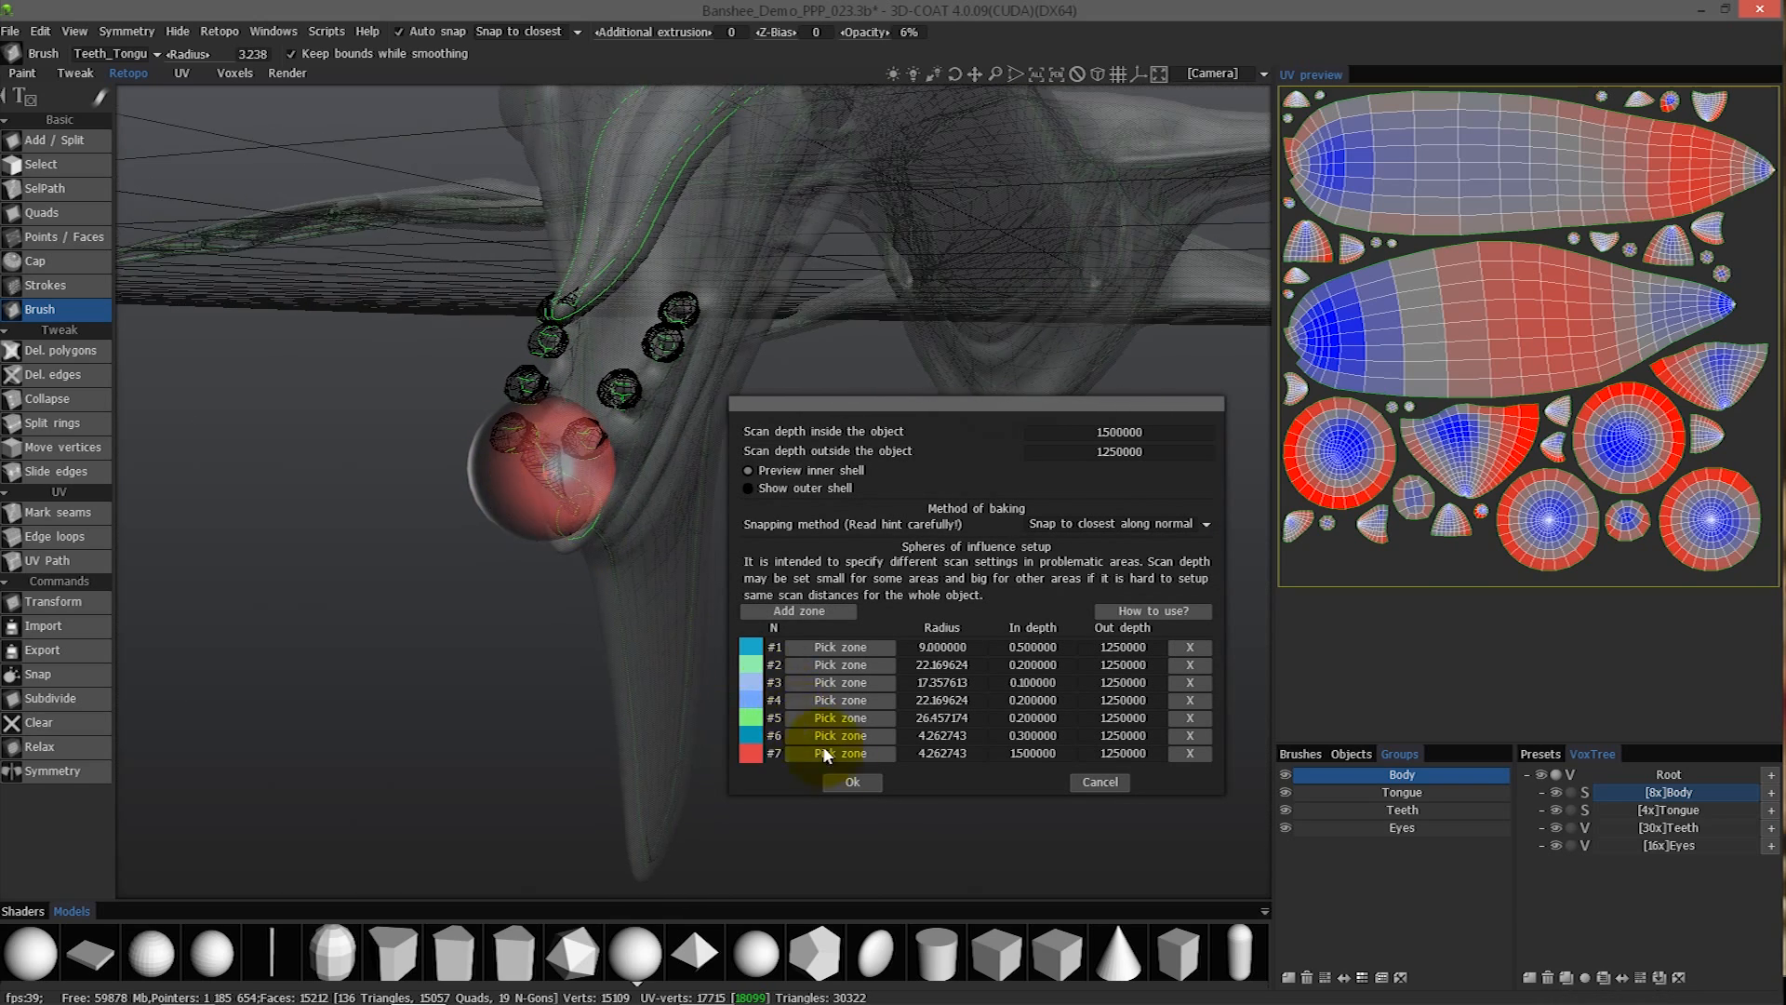
pyautogui.click(841, 753)
pyautogui.click(596, 495)
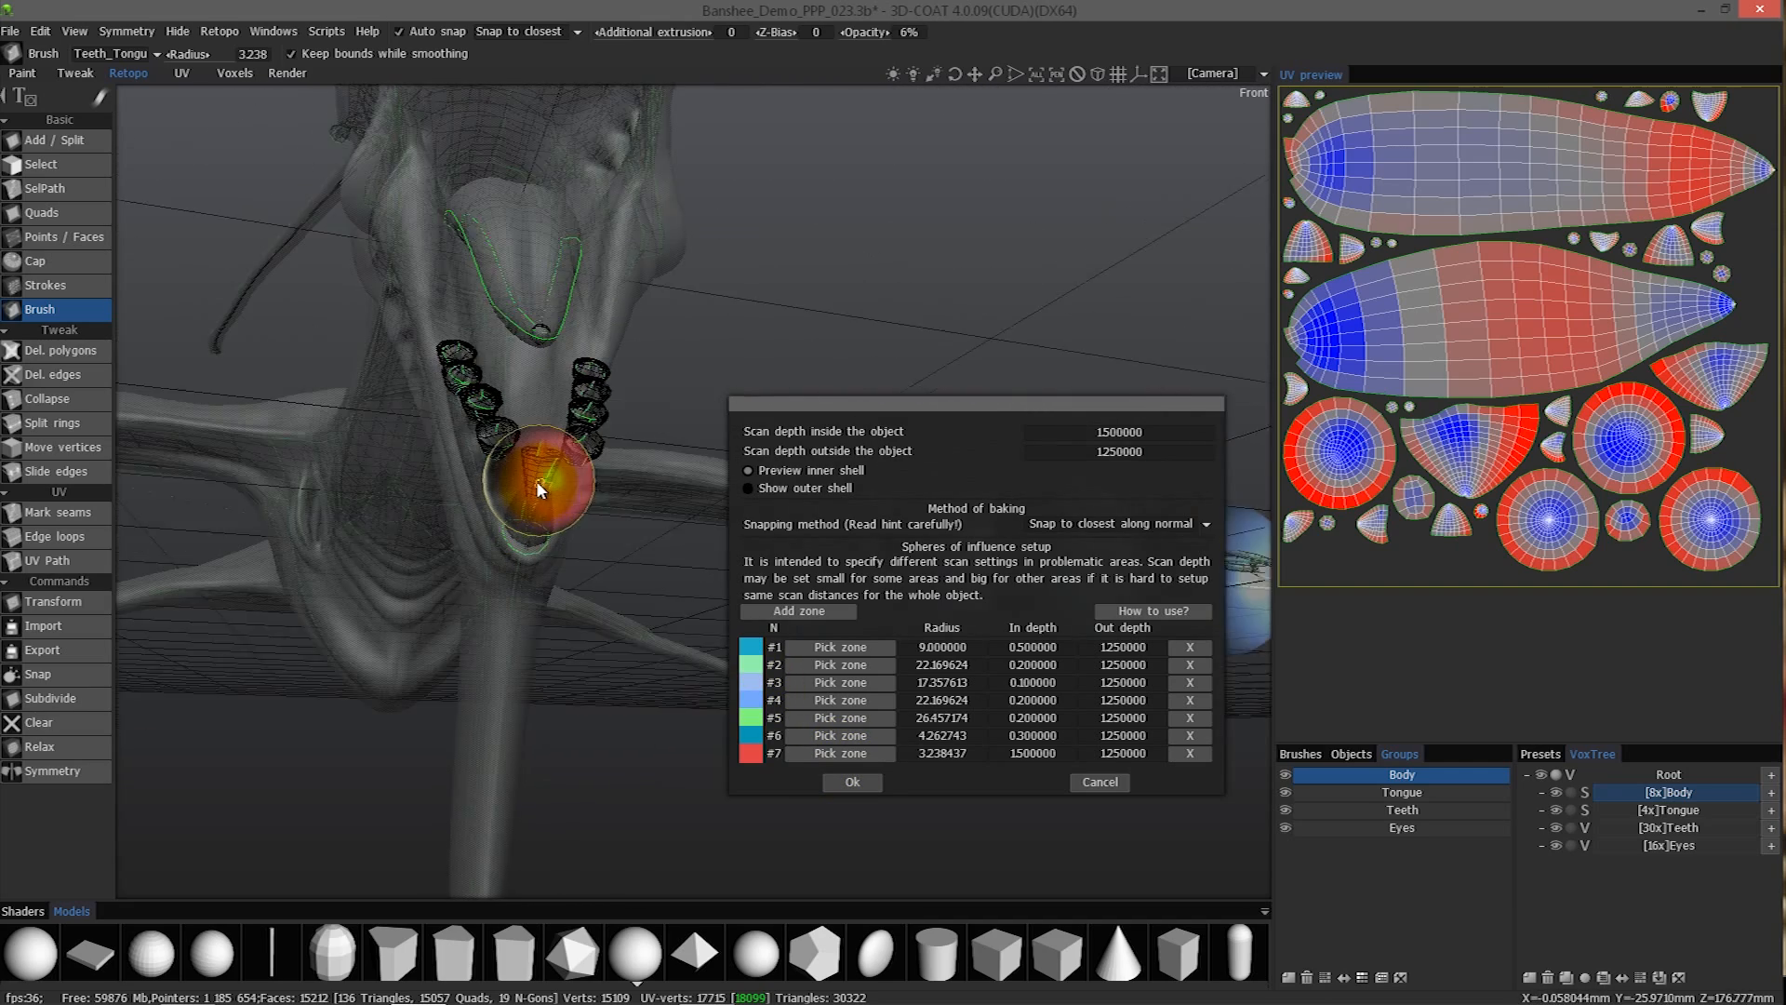
pyautogui.moveTo(538, 488); pyautogui.dragTo(564, 431, button='middle')
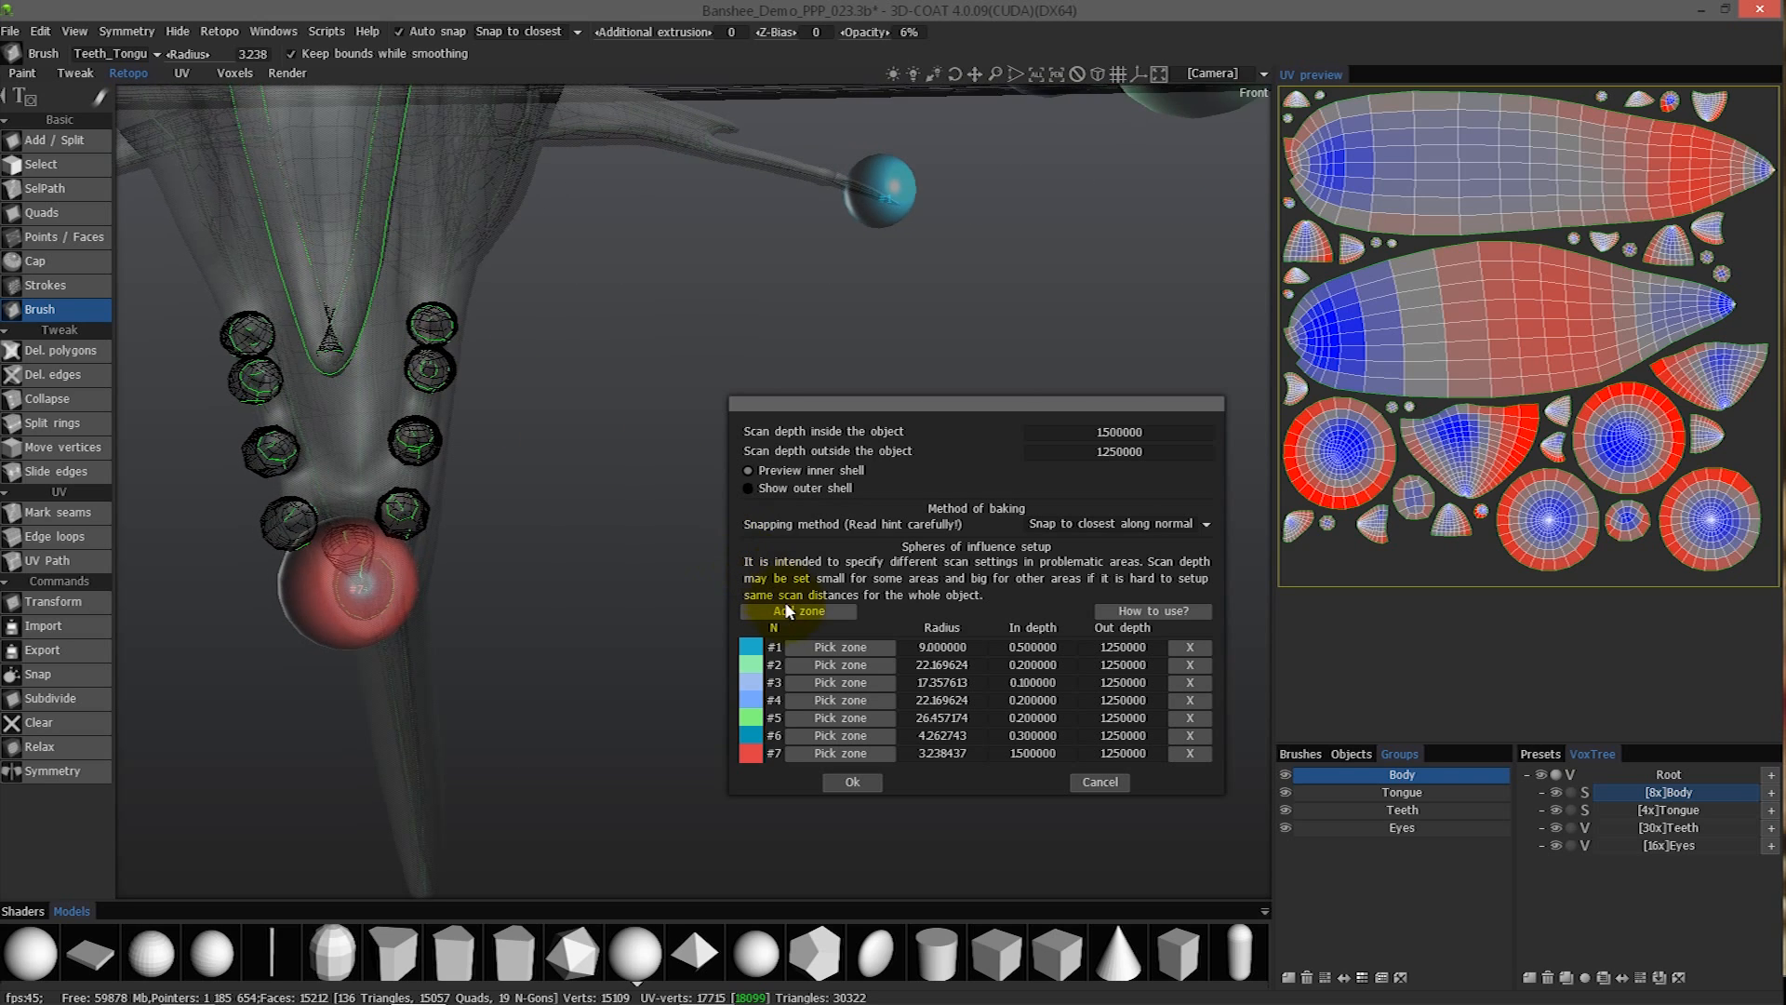
# - Set the in depth of zone #7 to 0.3
pyautogui.click(1014, 752)
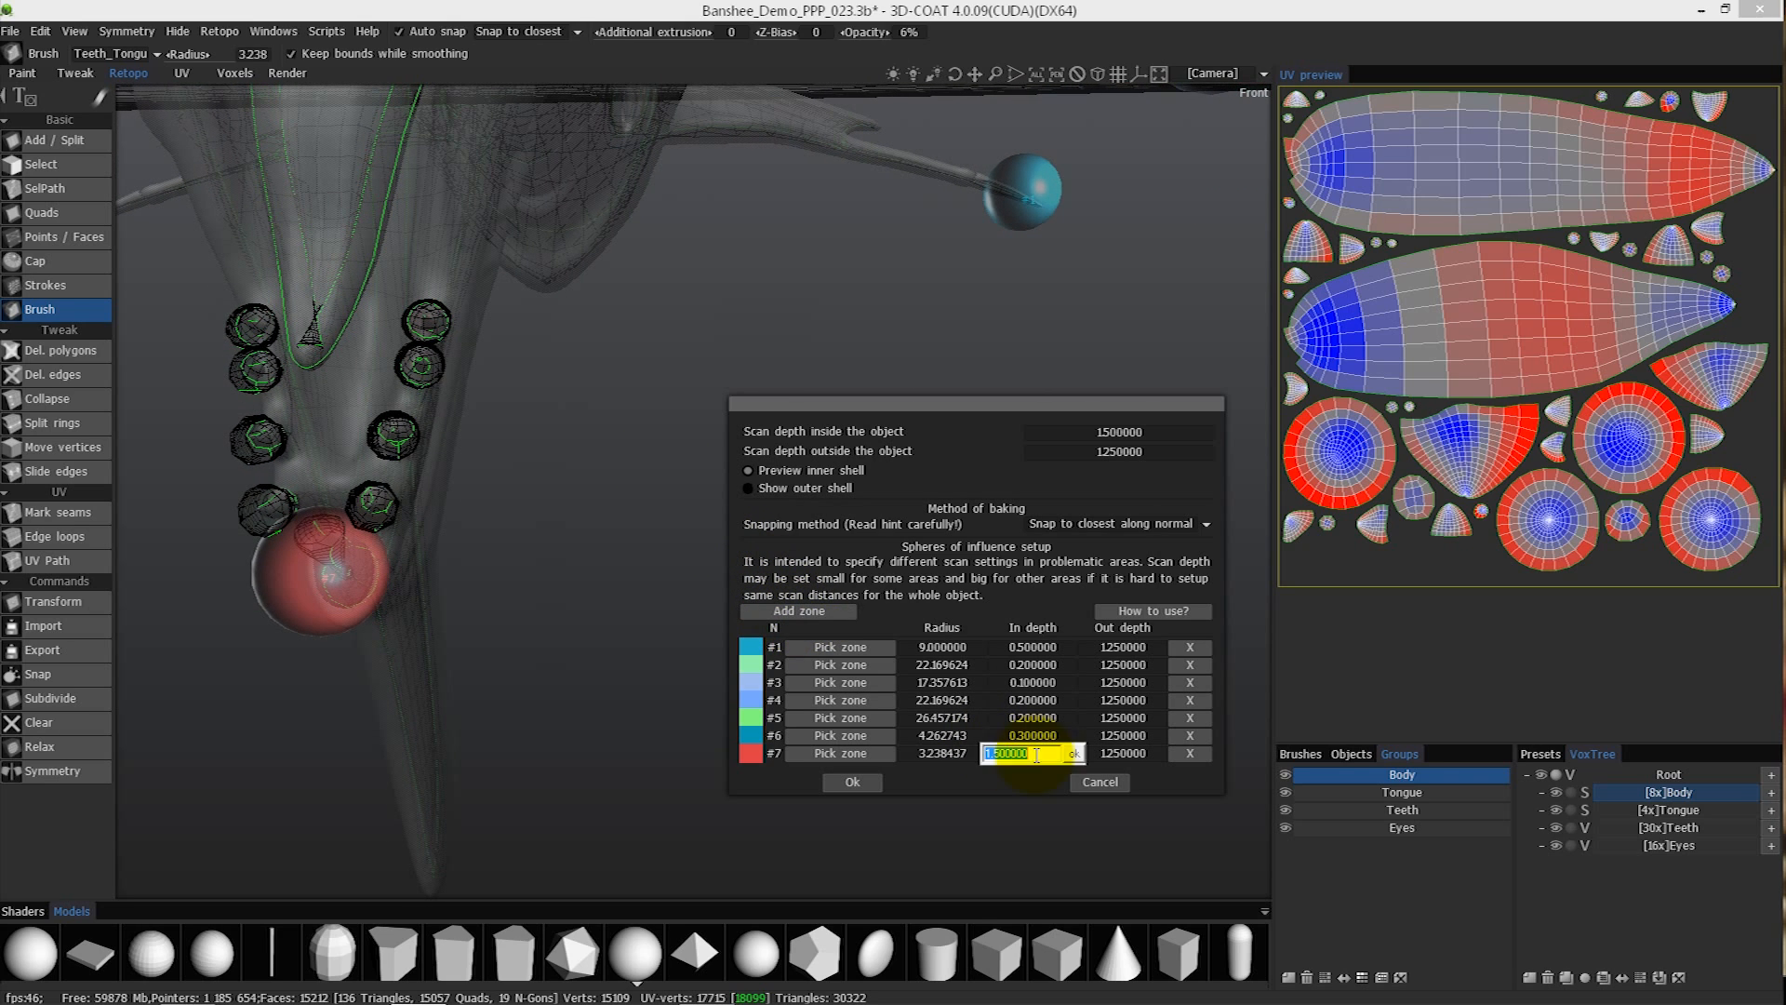
pyautogui.write('3')
pyautogui.press('Return')
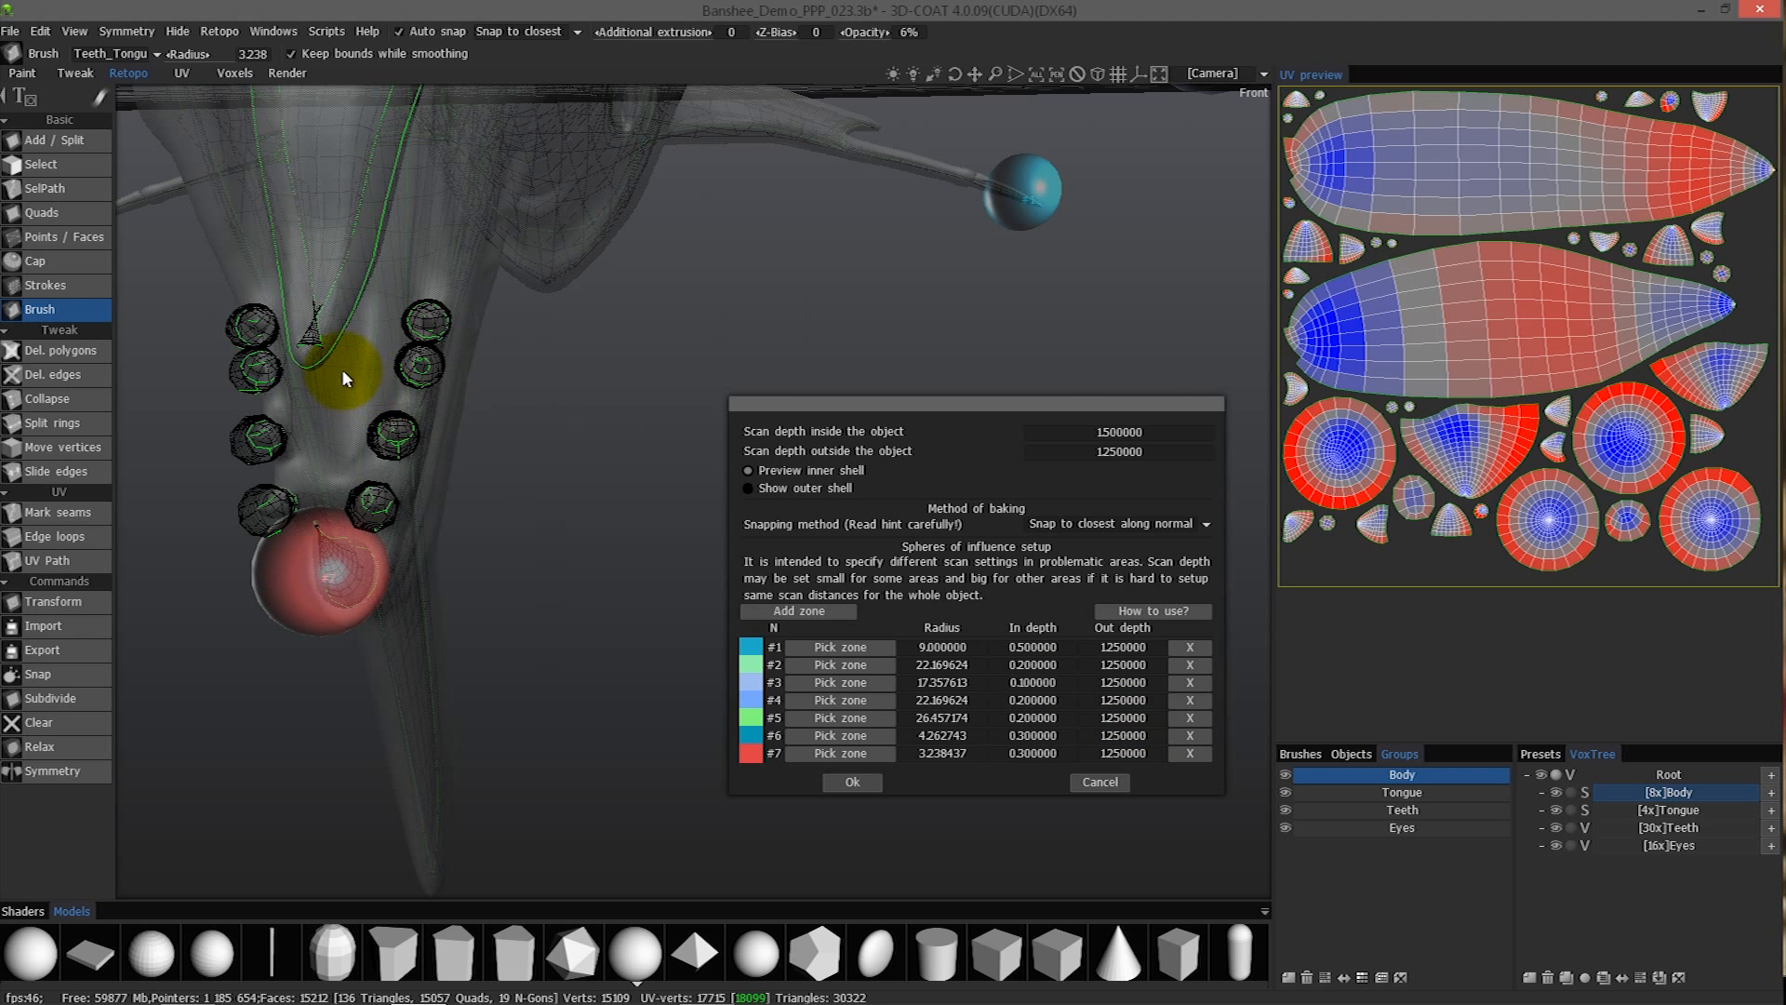
# - Add zone #8 with a radius of about 3.77 and place it over the tip of the tongue
pyautogui.click(797, 611)
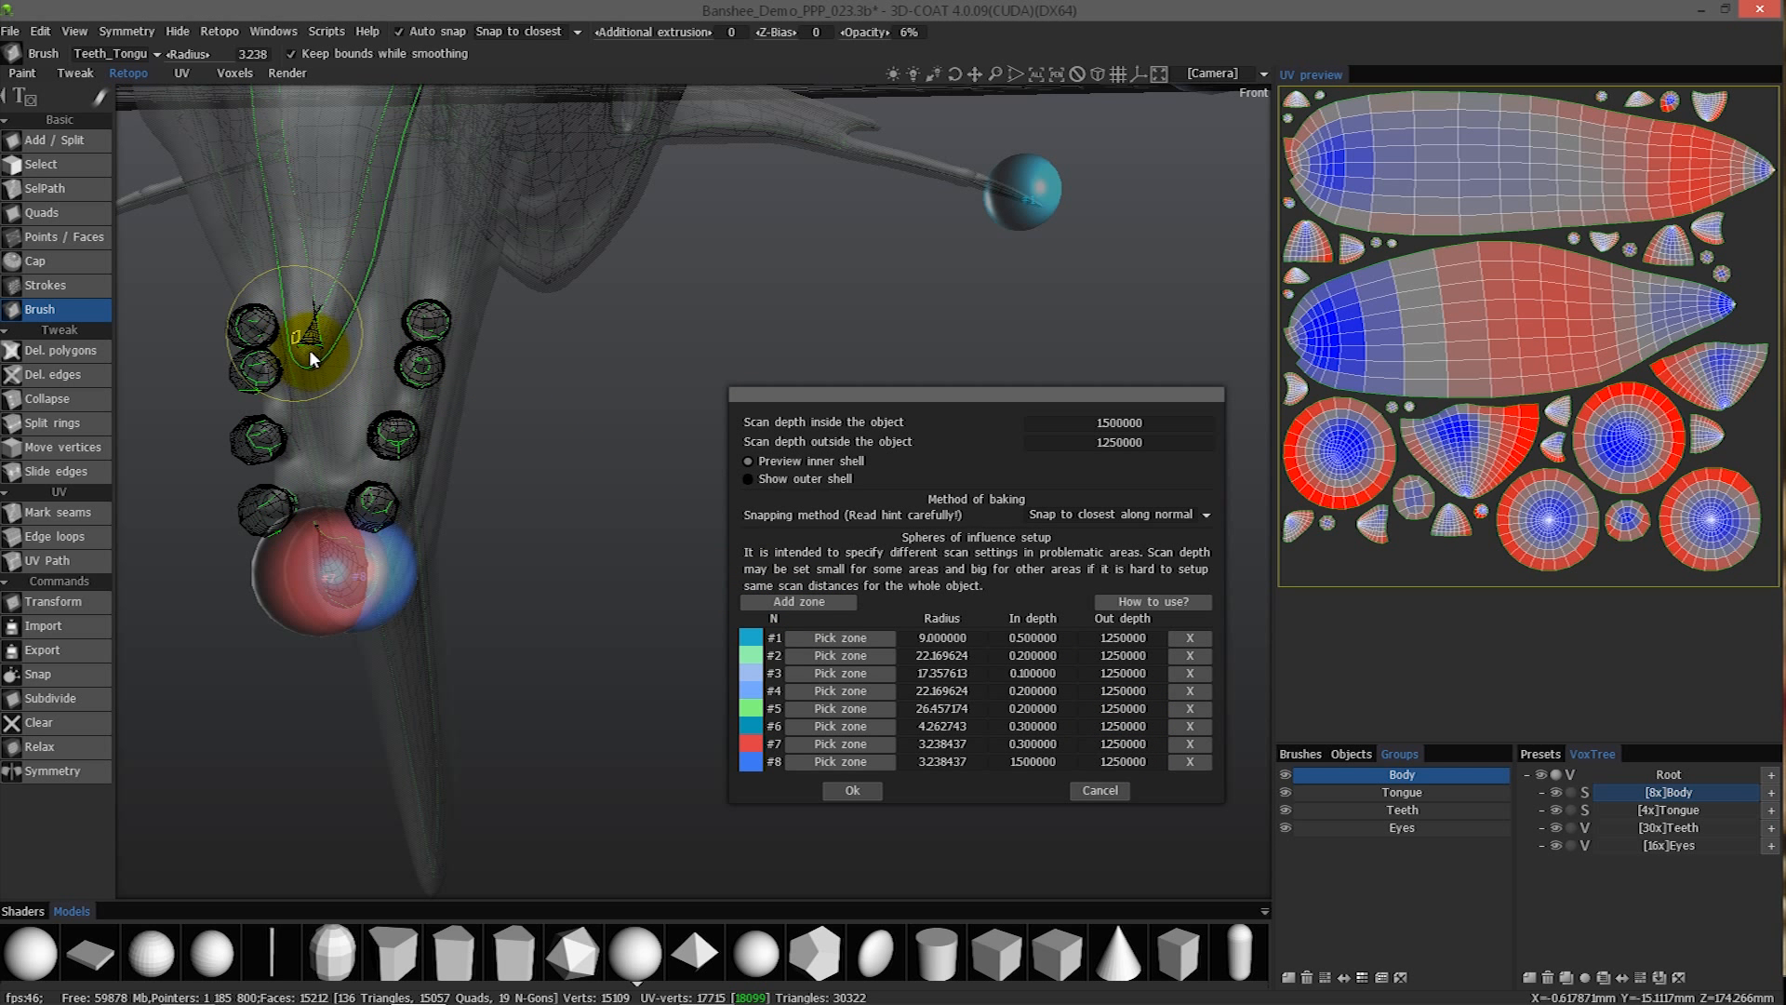
pyautogui.click(843, 759)
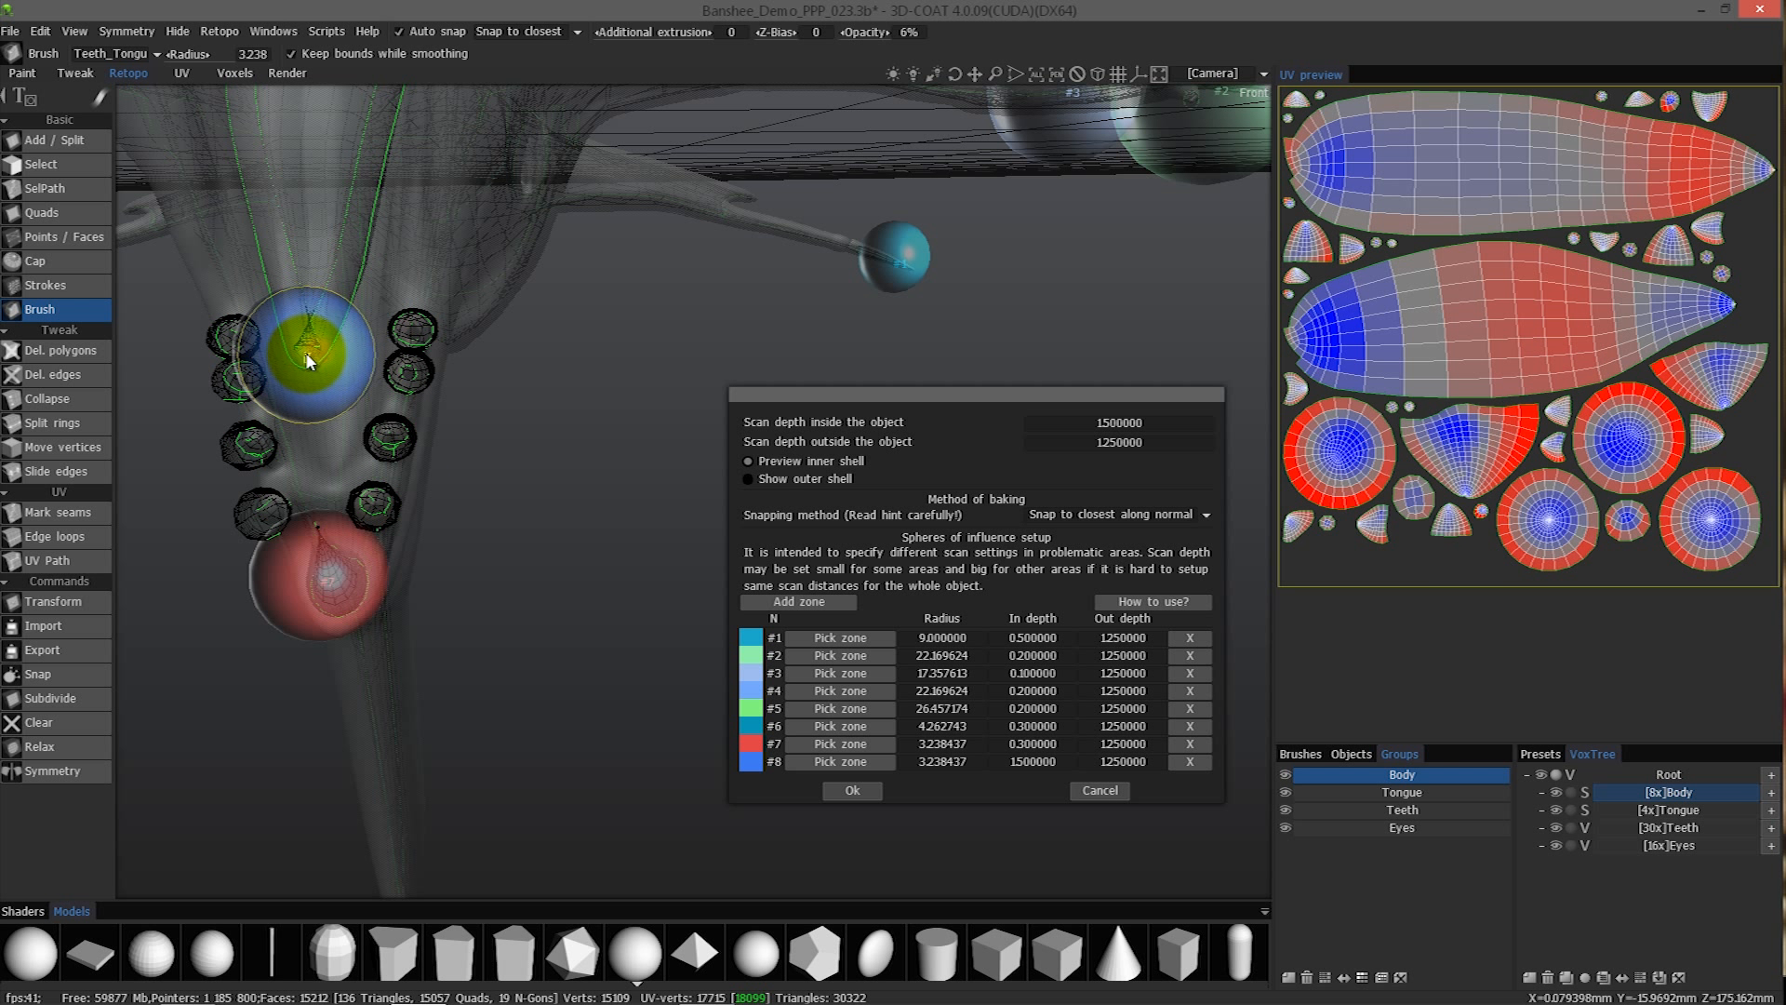
pyautogui.moveTo(314, 343); pyautogui.dragTo(320, 340, button='right')
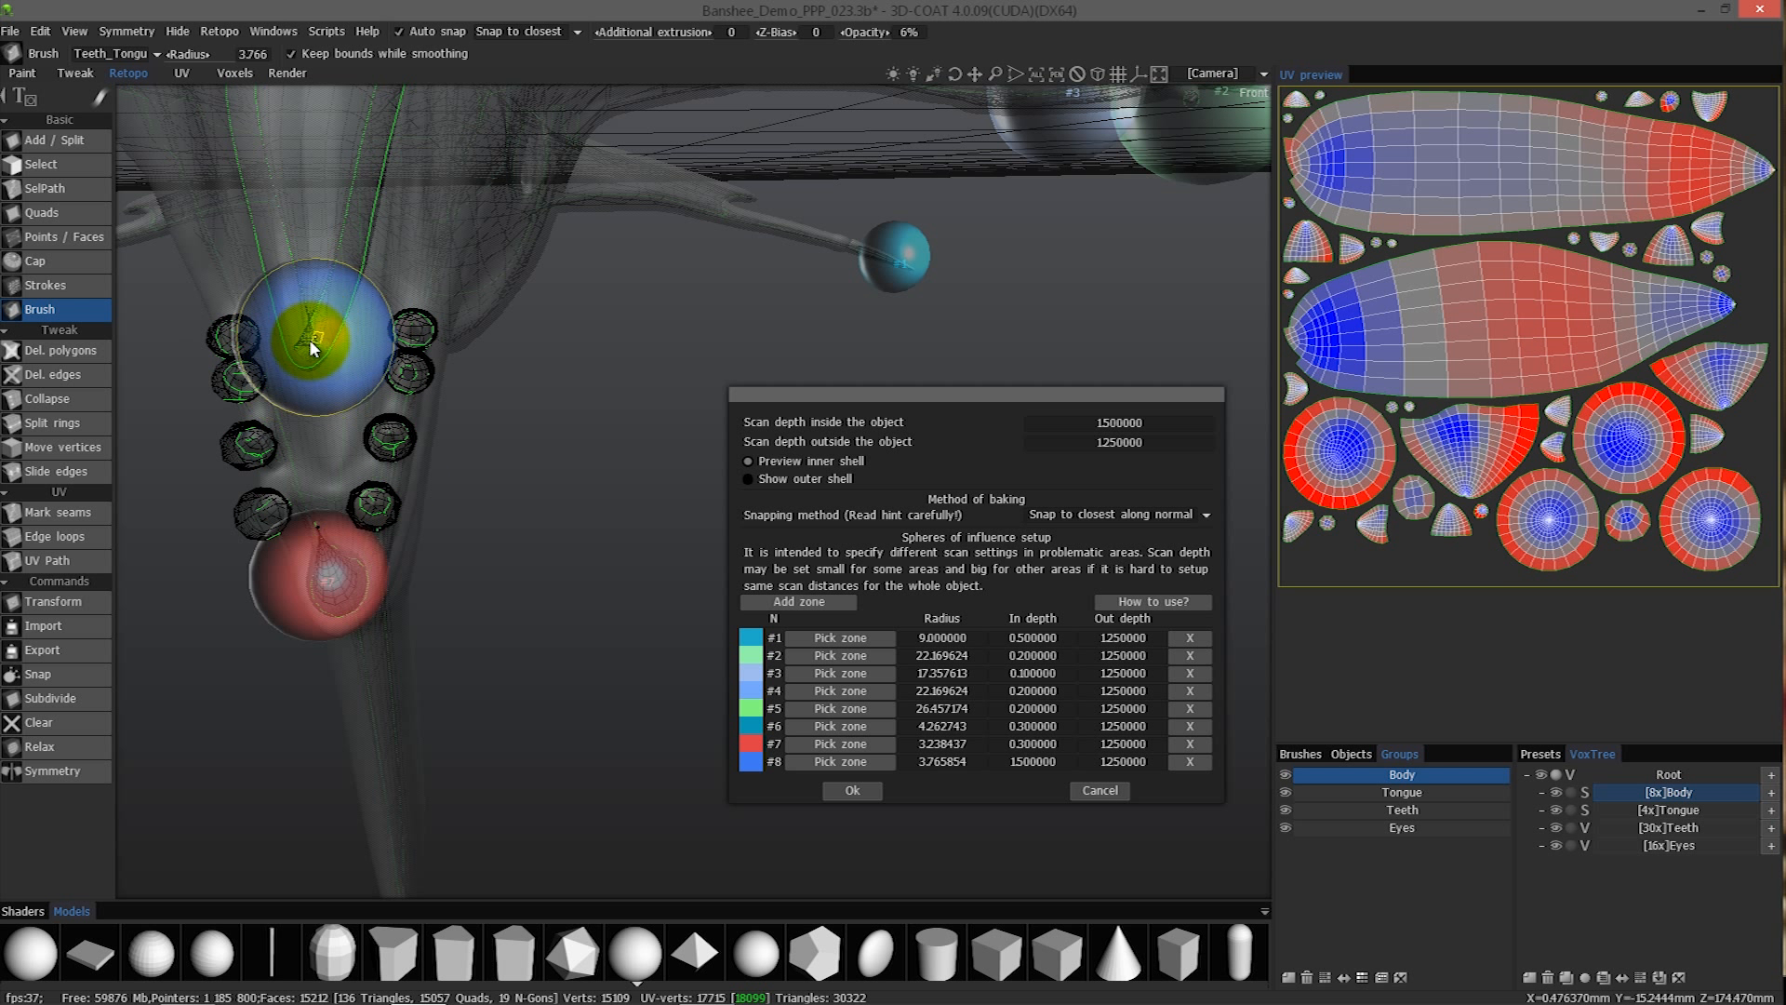
pyautogui.click(305, 346)
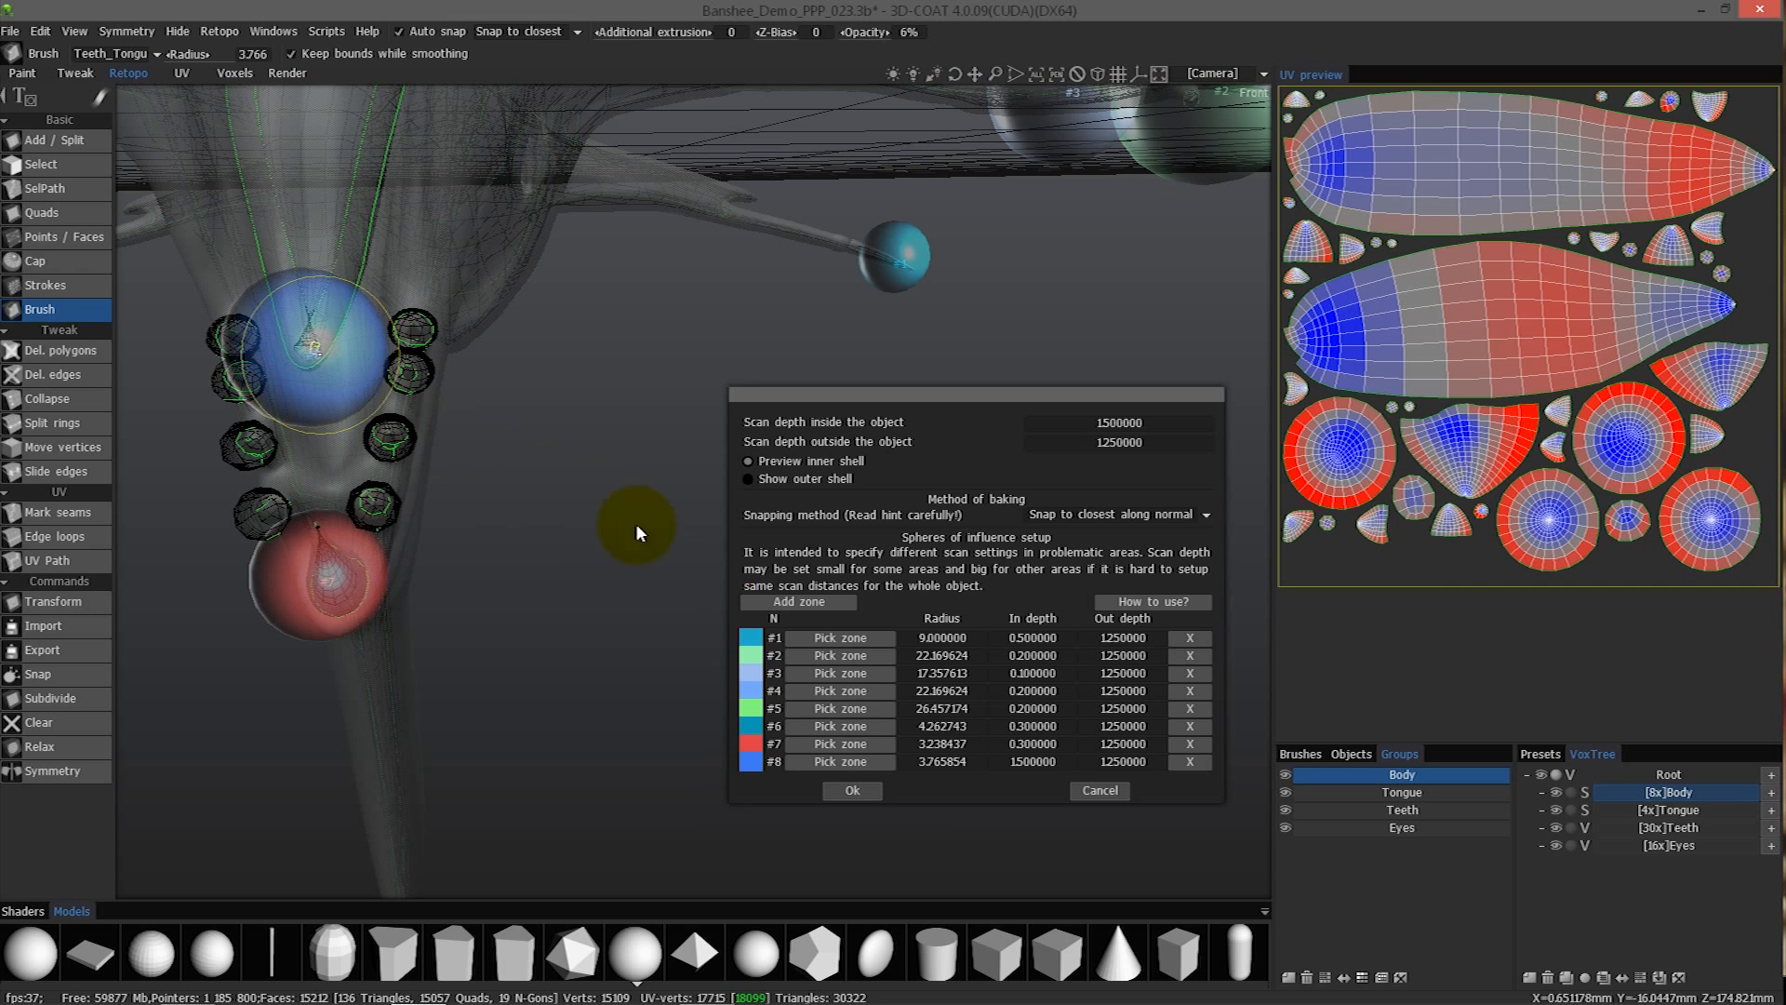
# - Set the in depth of zone #8 to 0.3 and accept the baking scan settings
pyautogui.click(1028, 761)
pyautogui.write('0.3')
pyautogui.press('Return')
pyautogui.moveTo(565, 426); pyautogui.dragTo(847, 792)
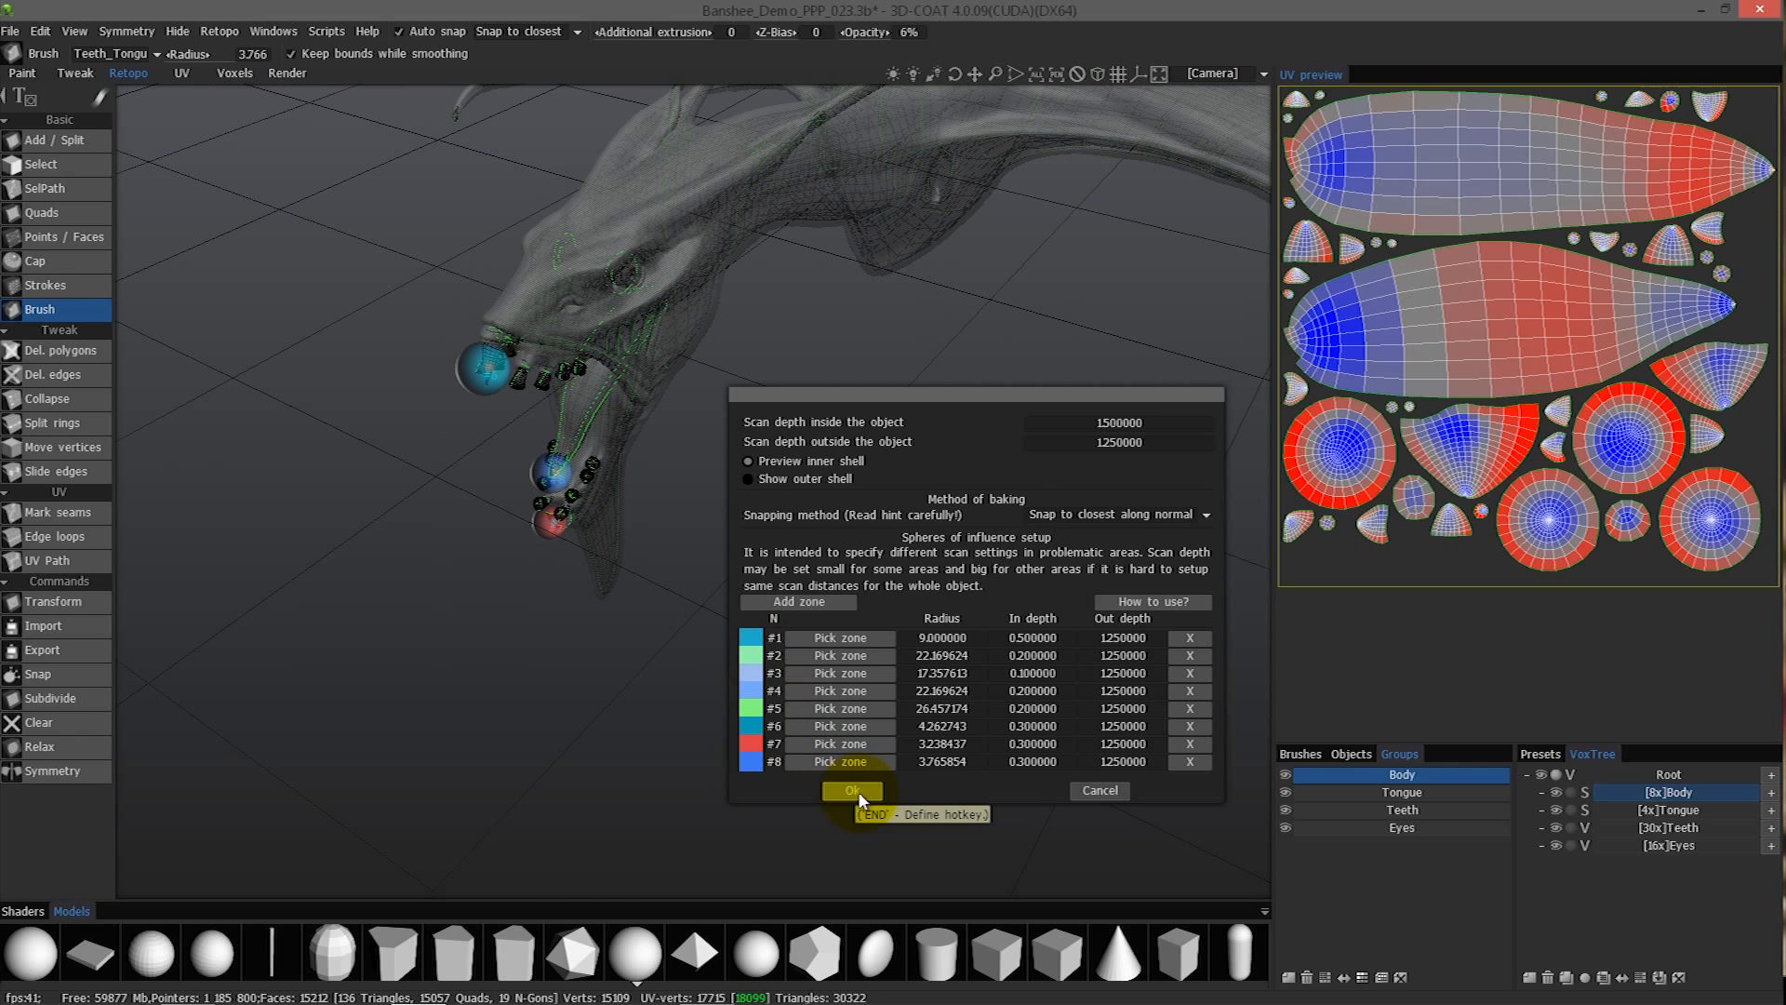
pyautogui.click(857, 790)
# - Turn off the ghosted display of the voxel volumes
pyautogui.moveTo(488, 416); pyautogui.dragTo(347, 147)
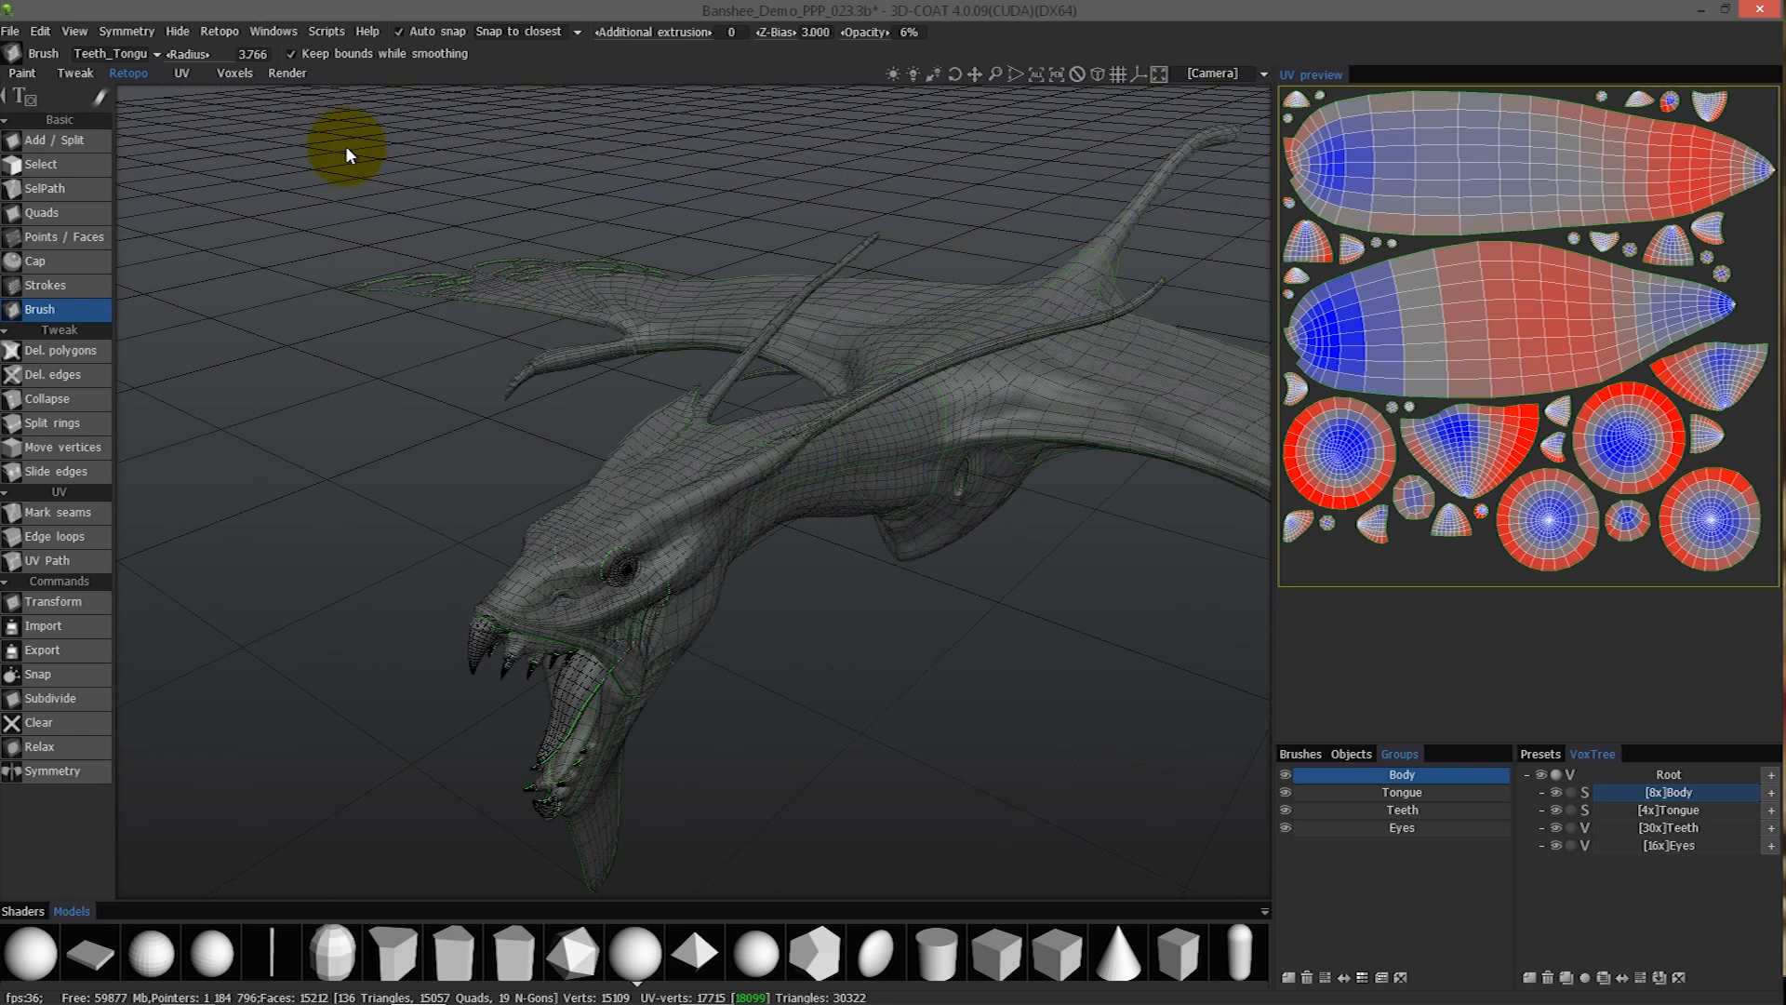
pyautogui.click(1570, 793)
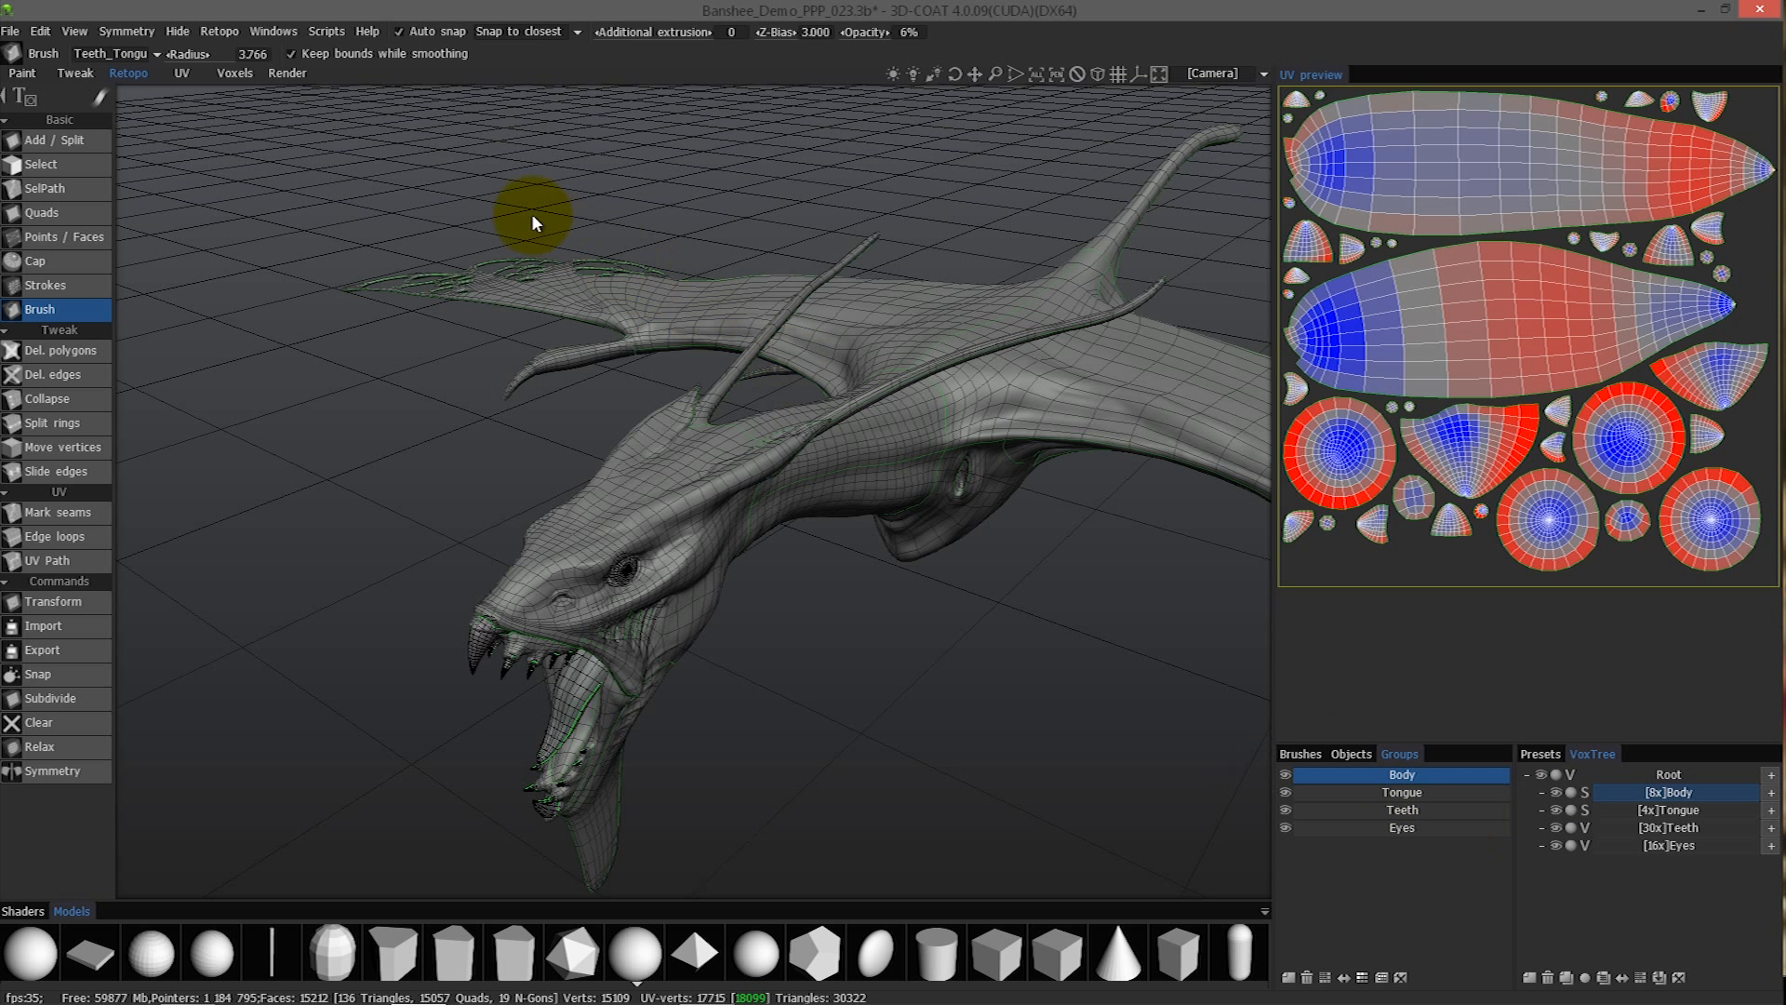
# - Start Merge with NM (per-pixel), show the outer shell and accept the baking scan settings
pyautogui.click(228, 33)
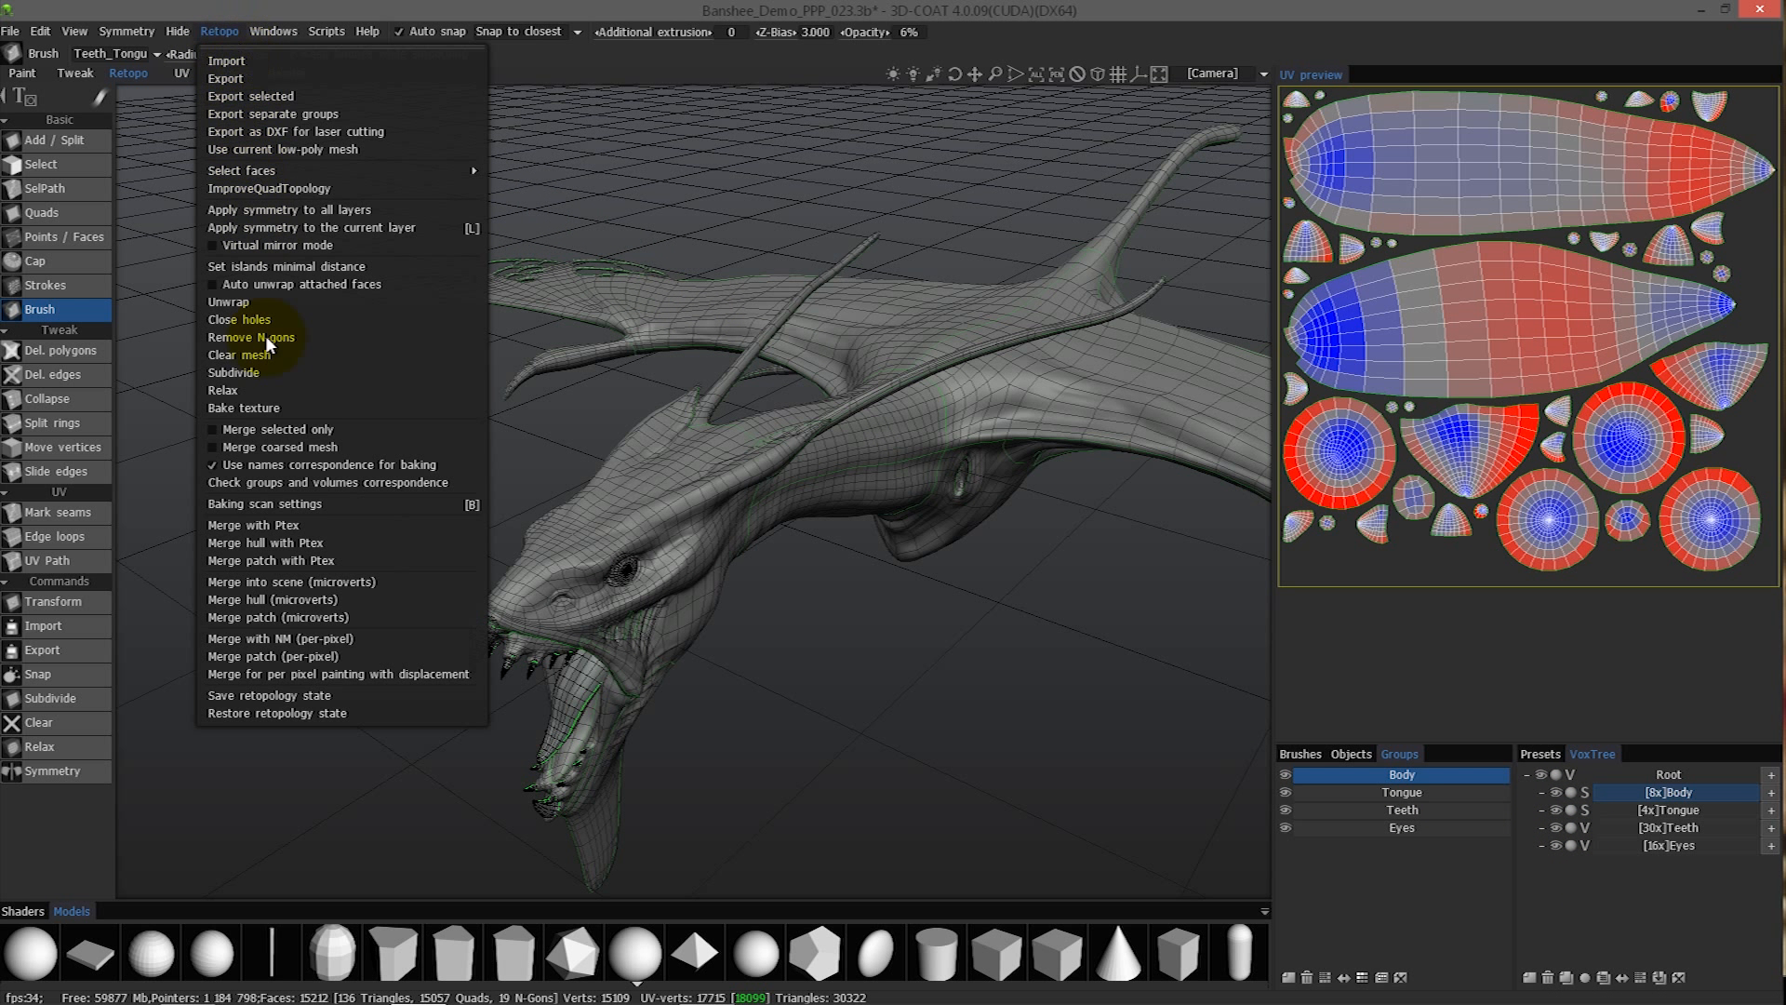
pyautogui.click(324, 640)
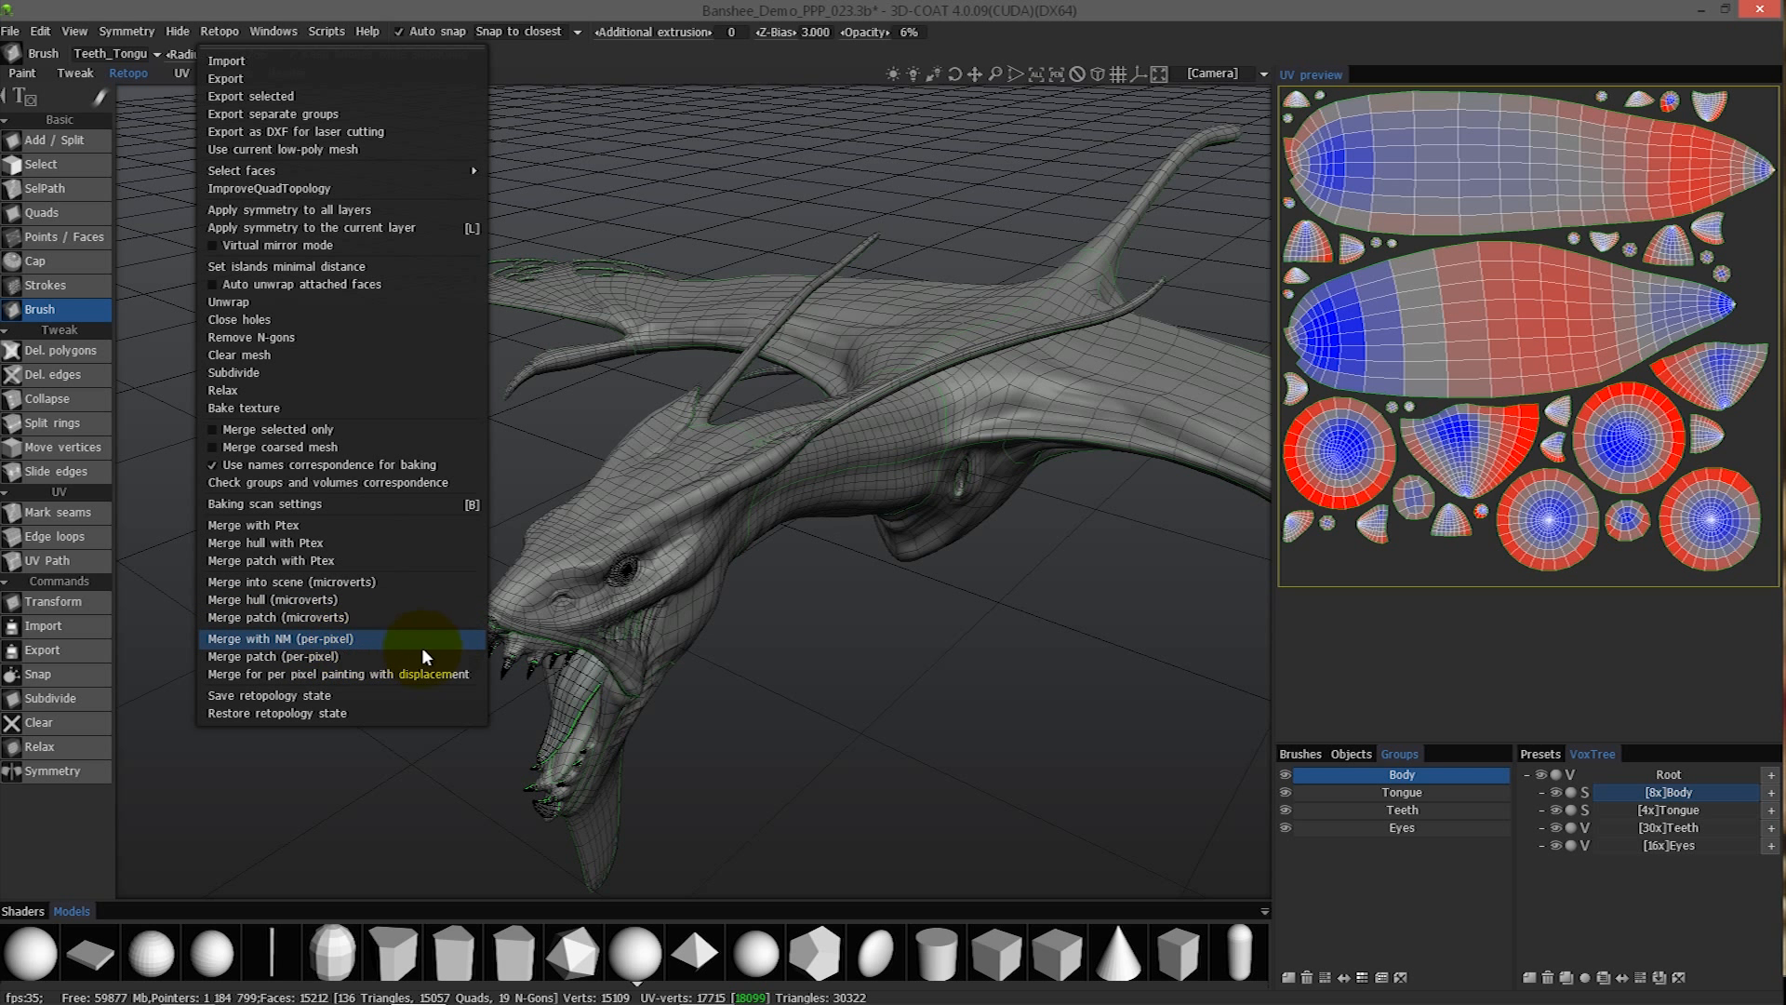
pyautogui.click(554, 543)
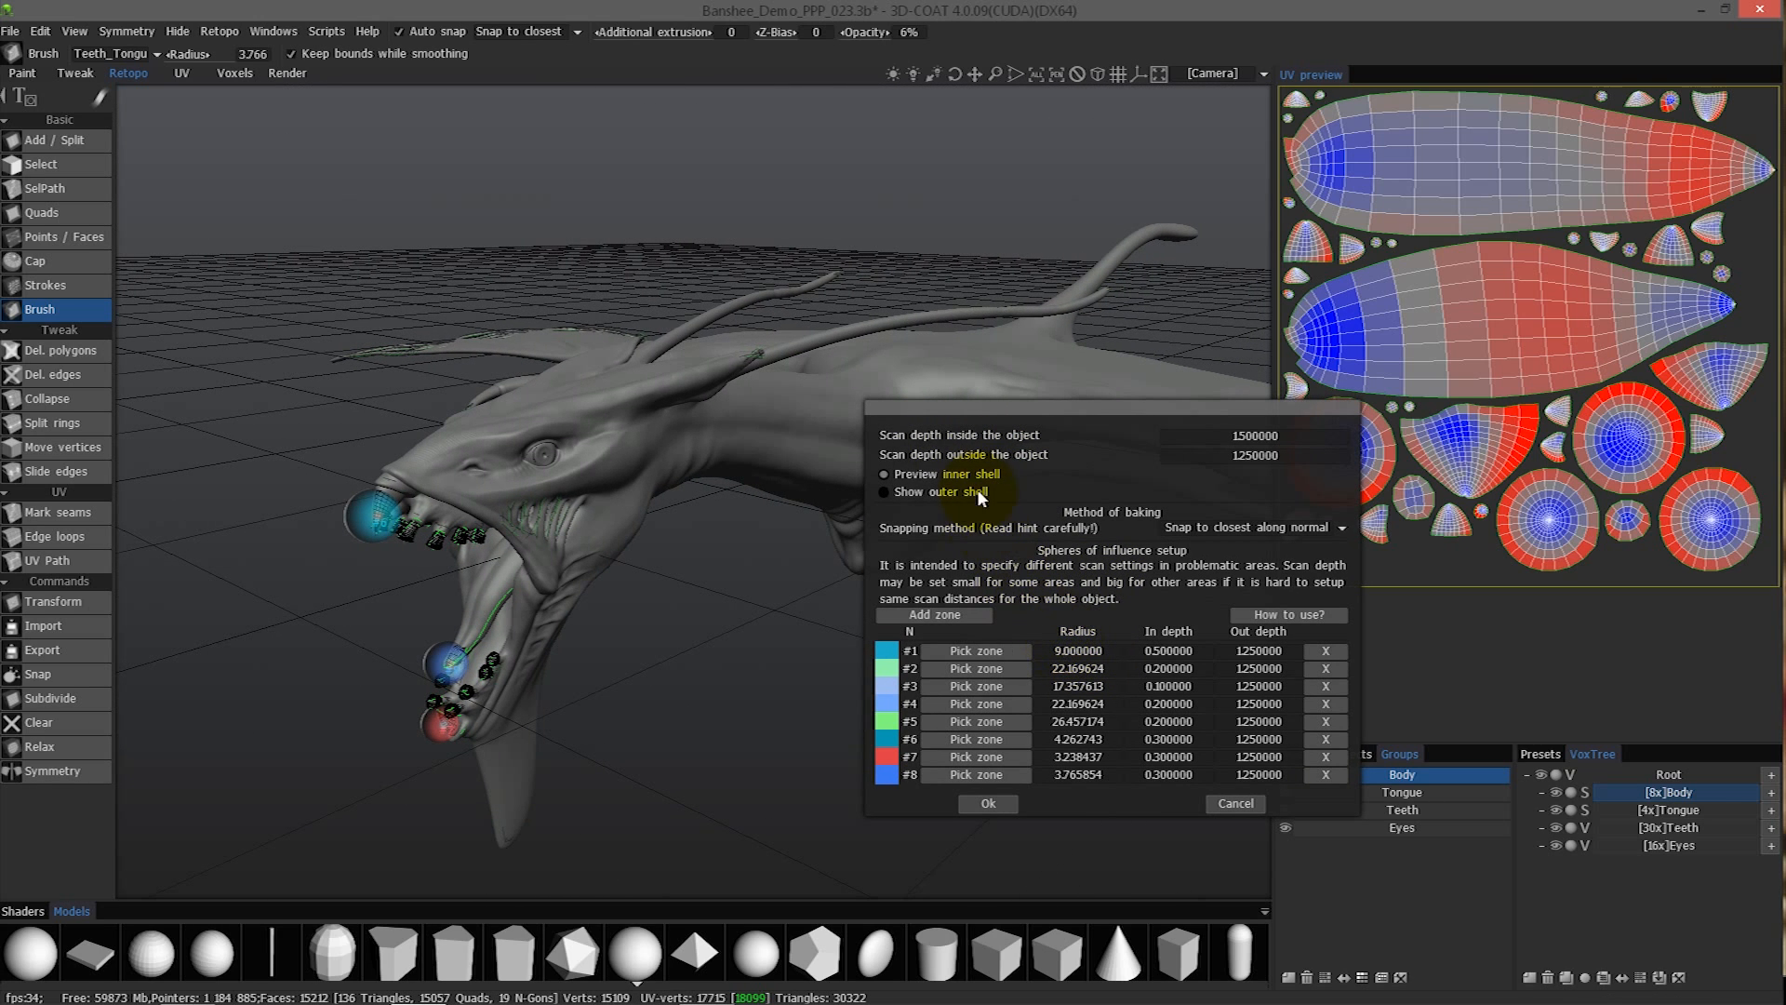
pyautogui.click(938, 493)
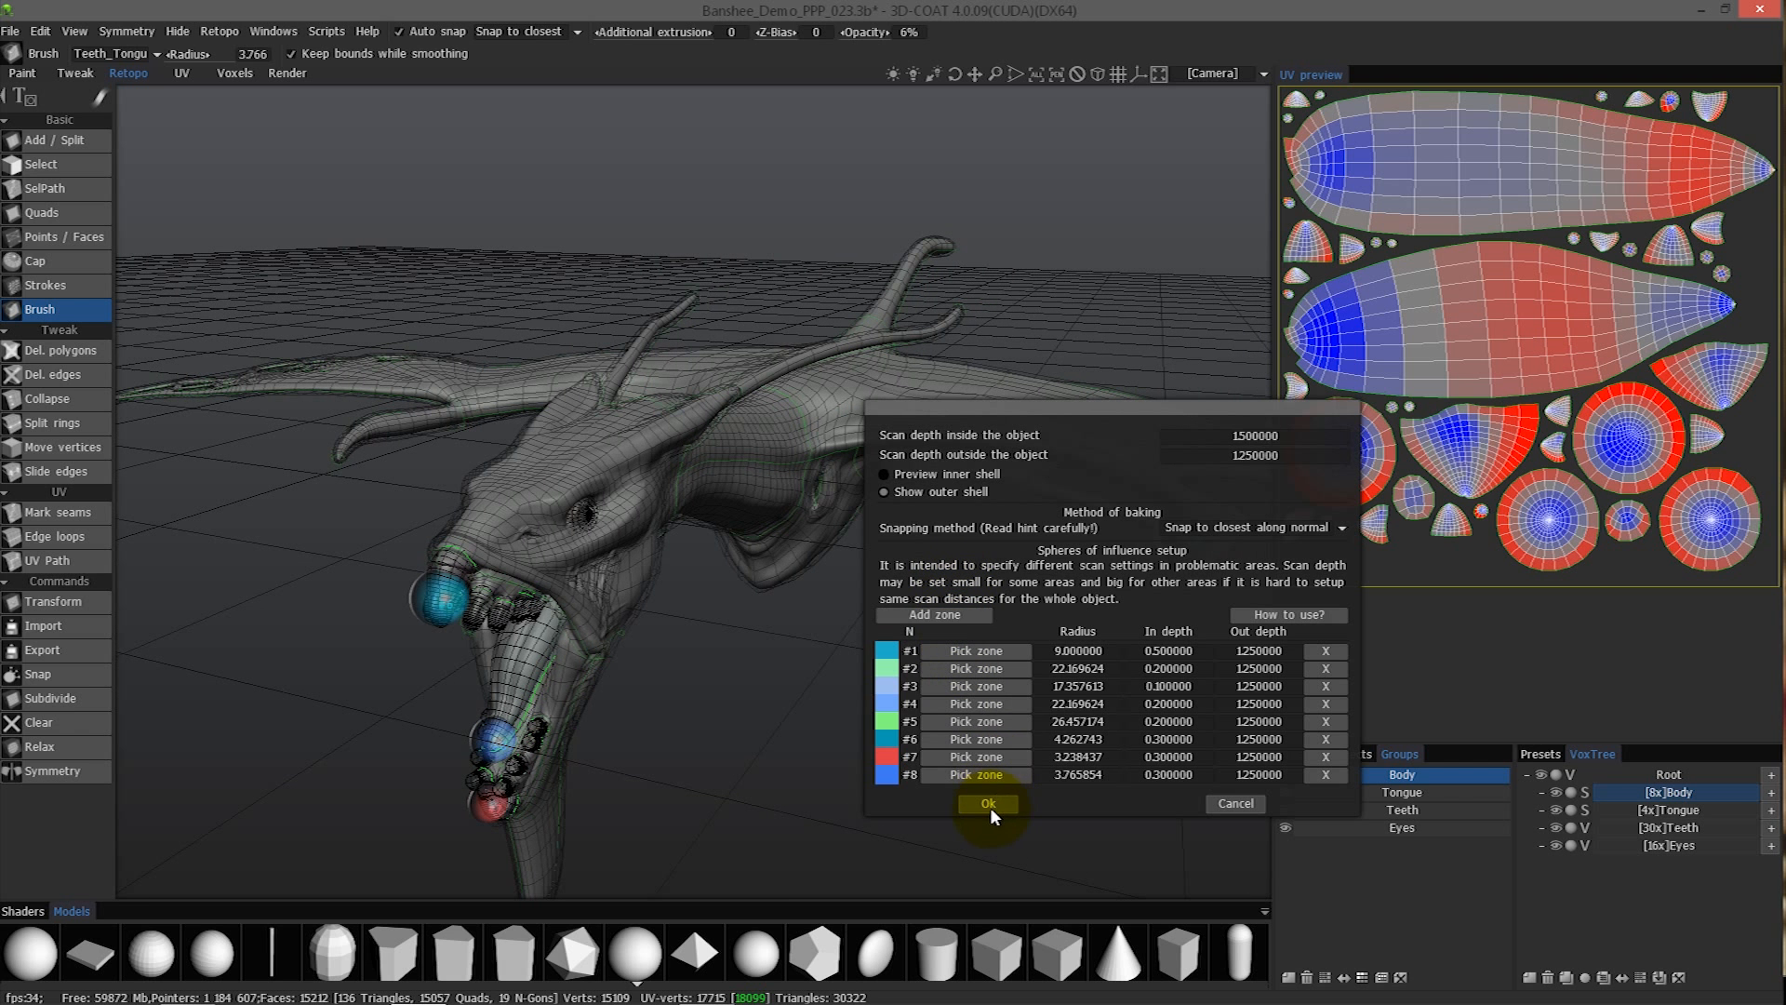
pyautogui.click(992, 804)
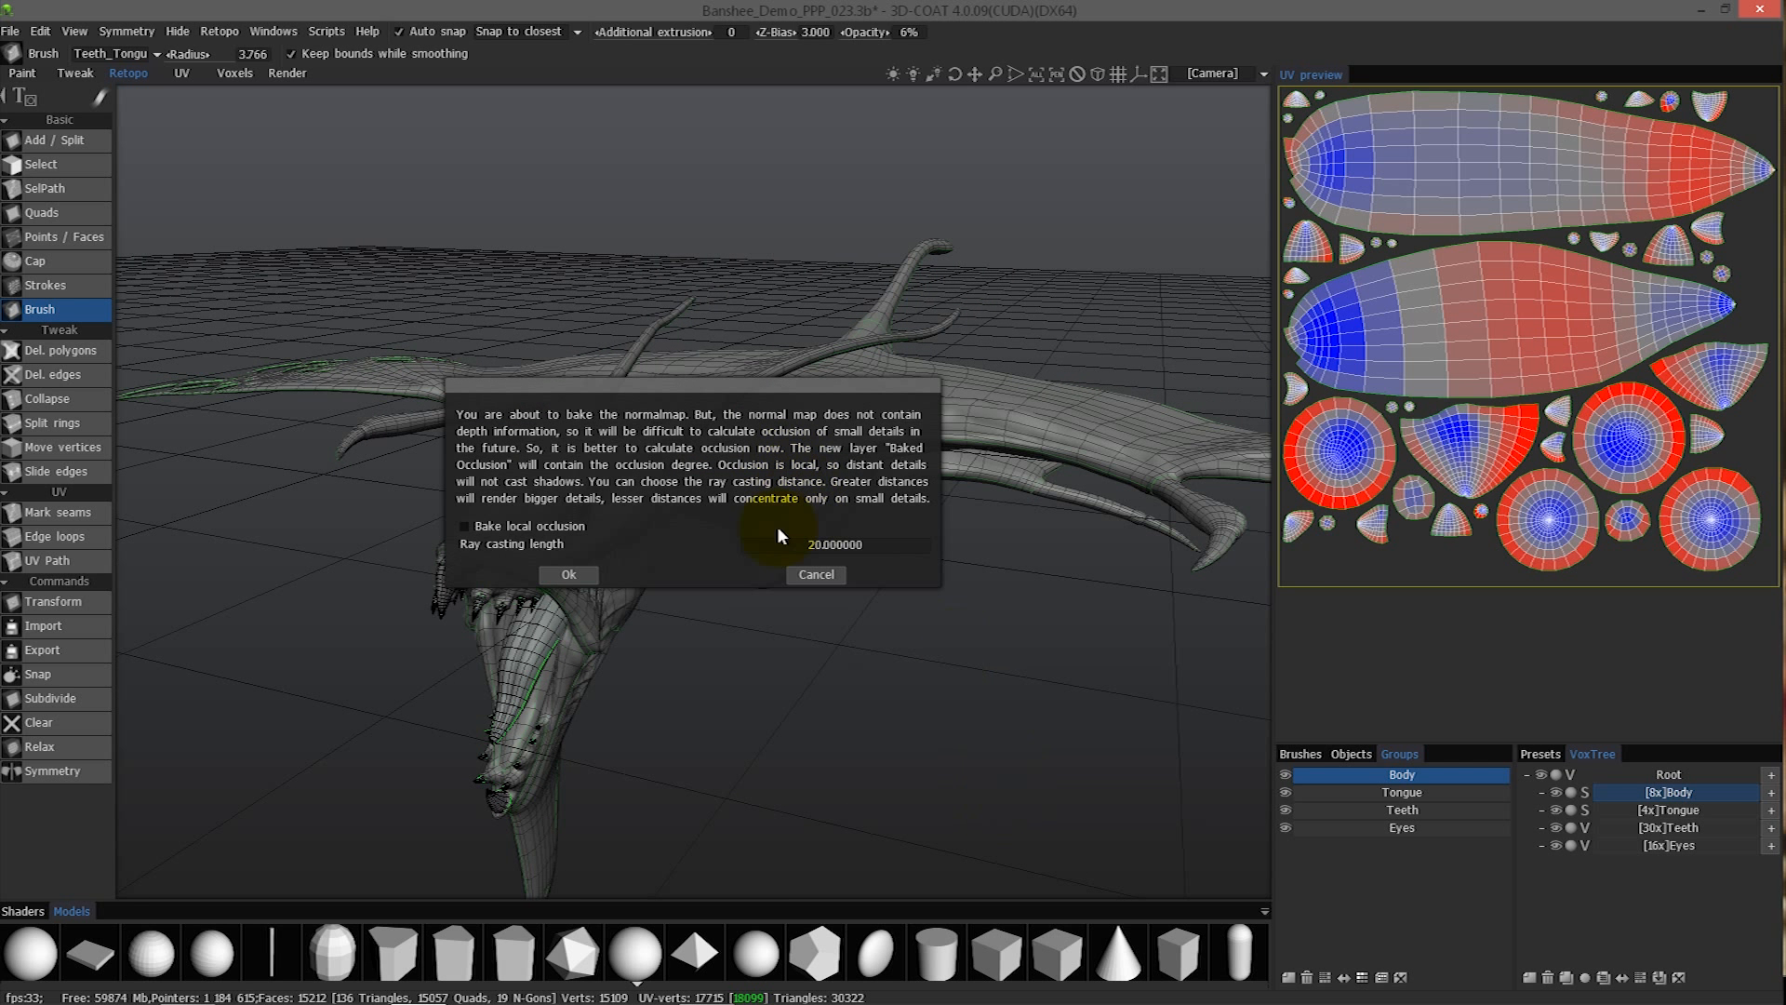
# - Enable baking of local occlusion with a ray casting length of 20 and confirm
pyautogui.click(465, 526)
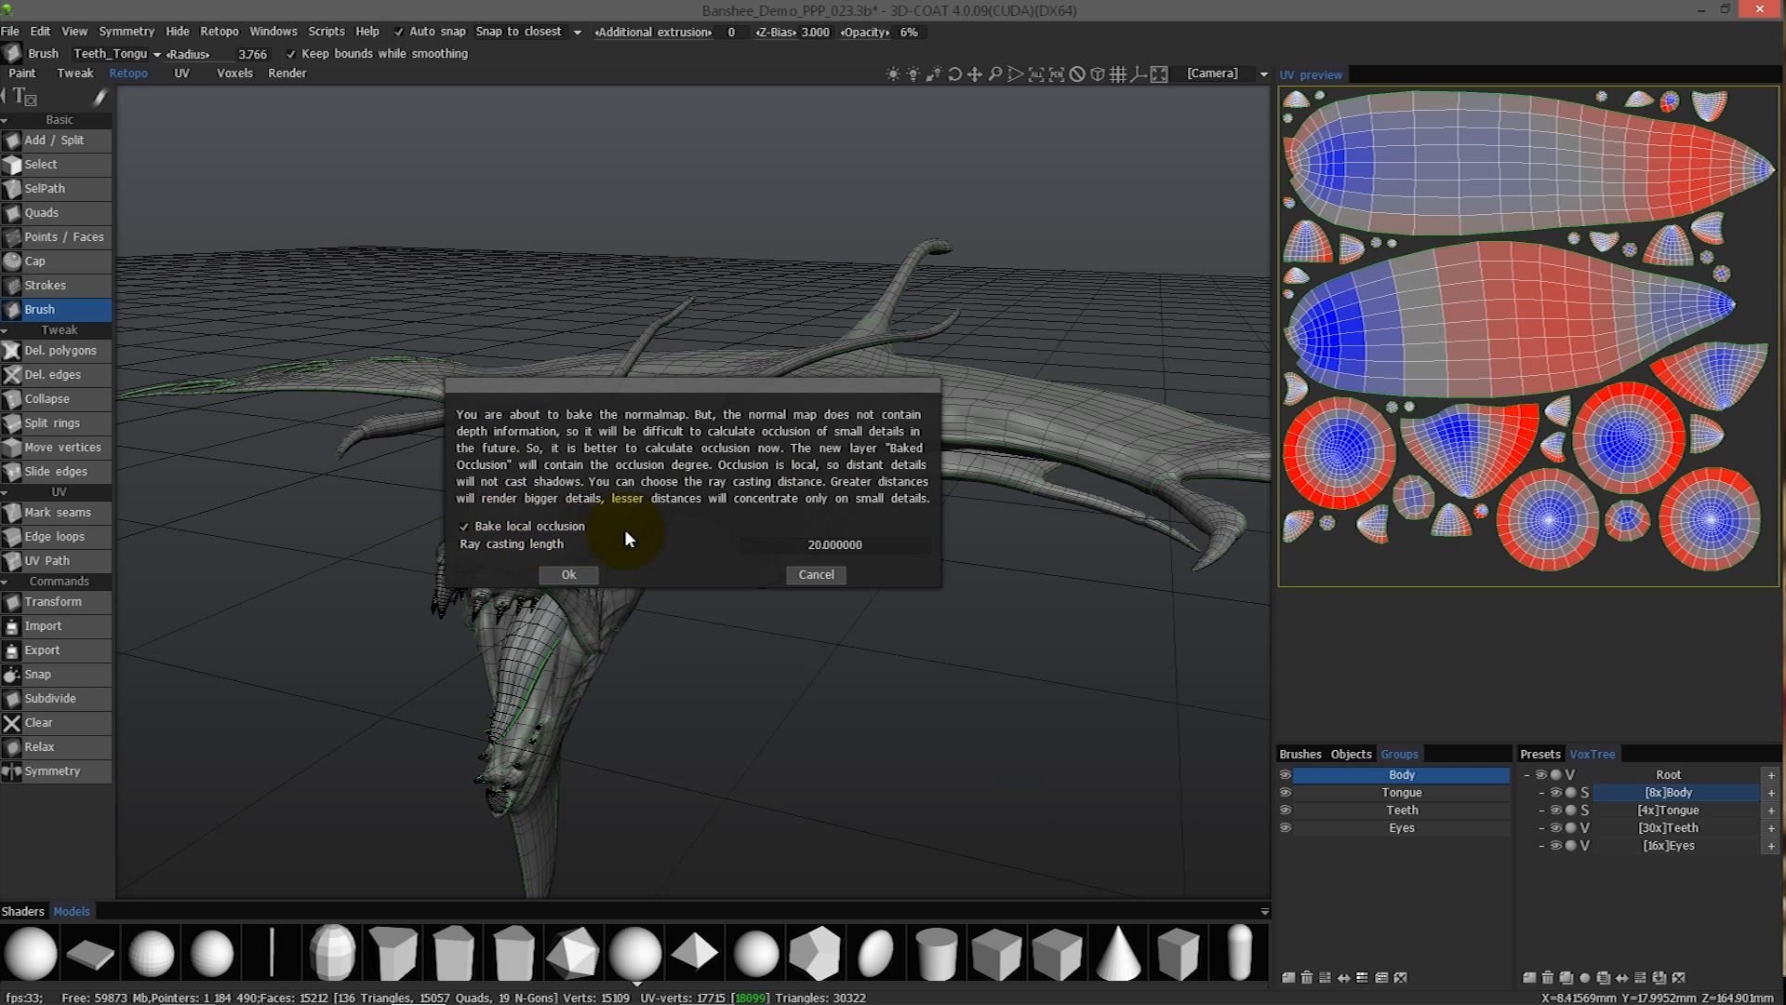
pyautogui.moveTo(734, 449); pyautogui.dragTo(964, 580)
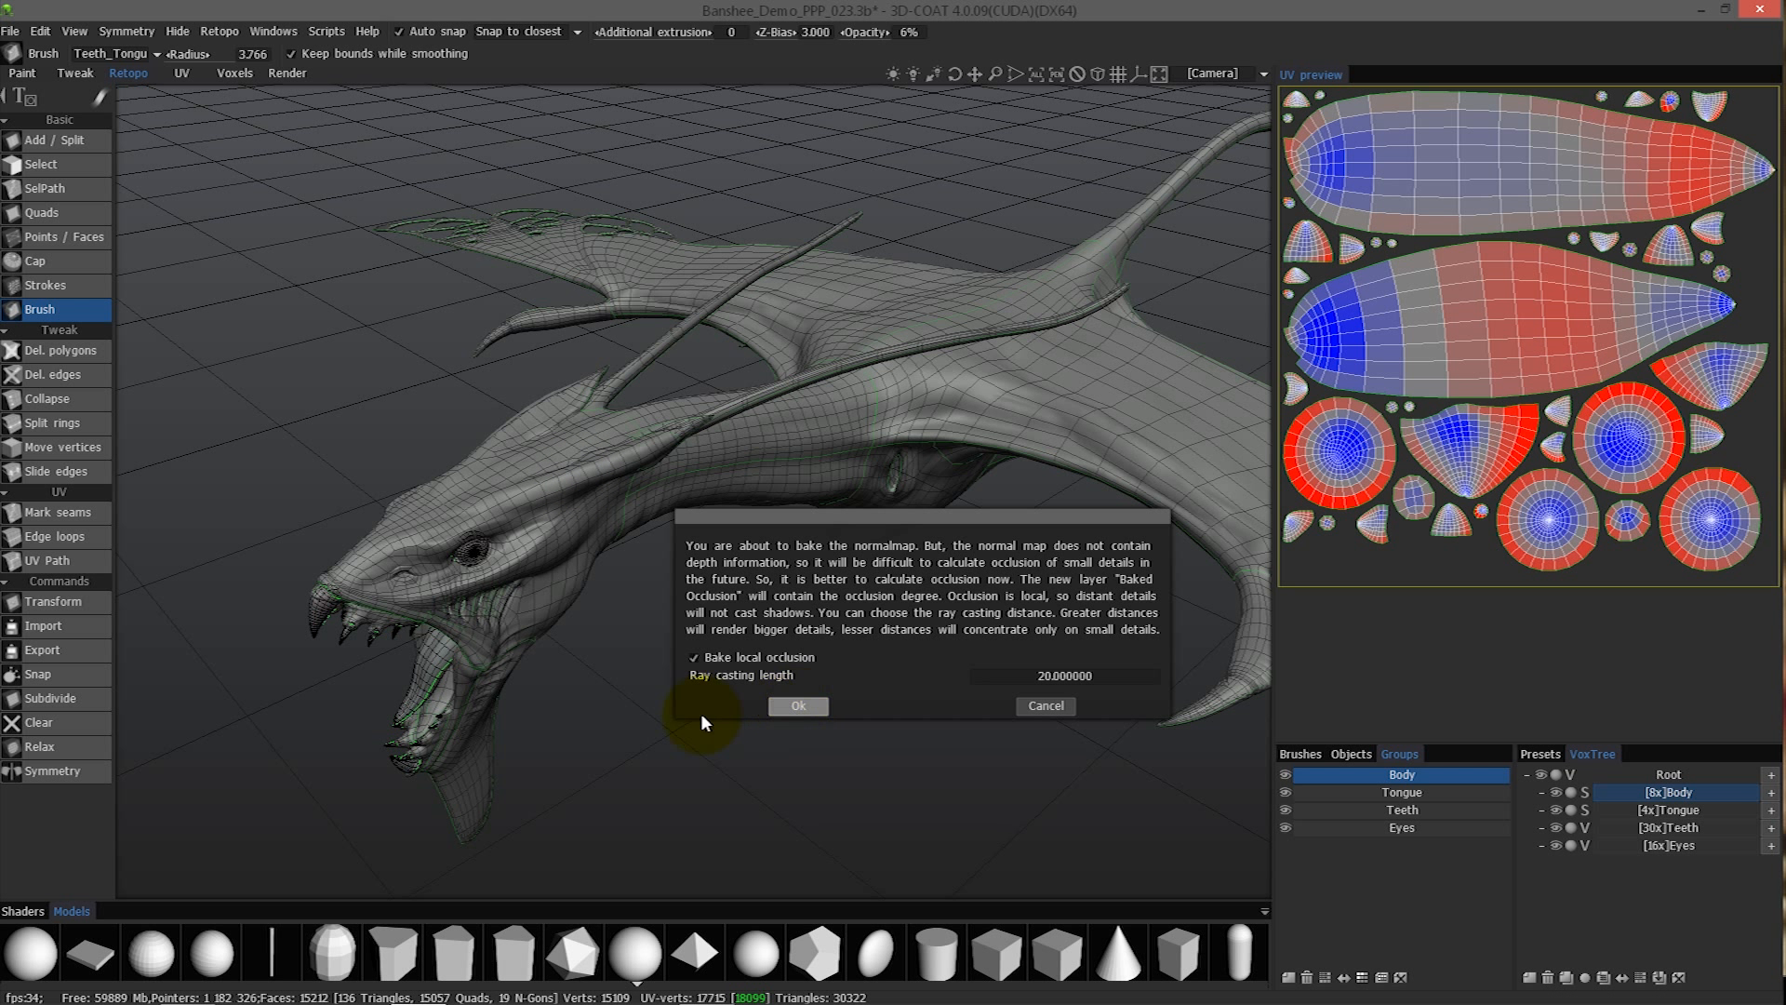
pyautogui.click(798, 705)
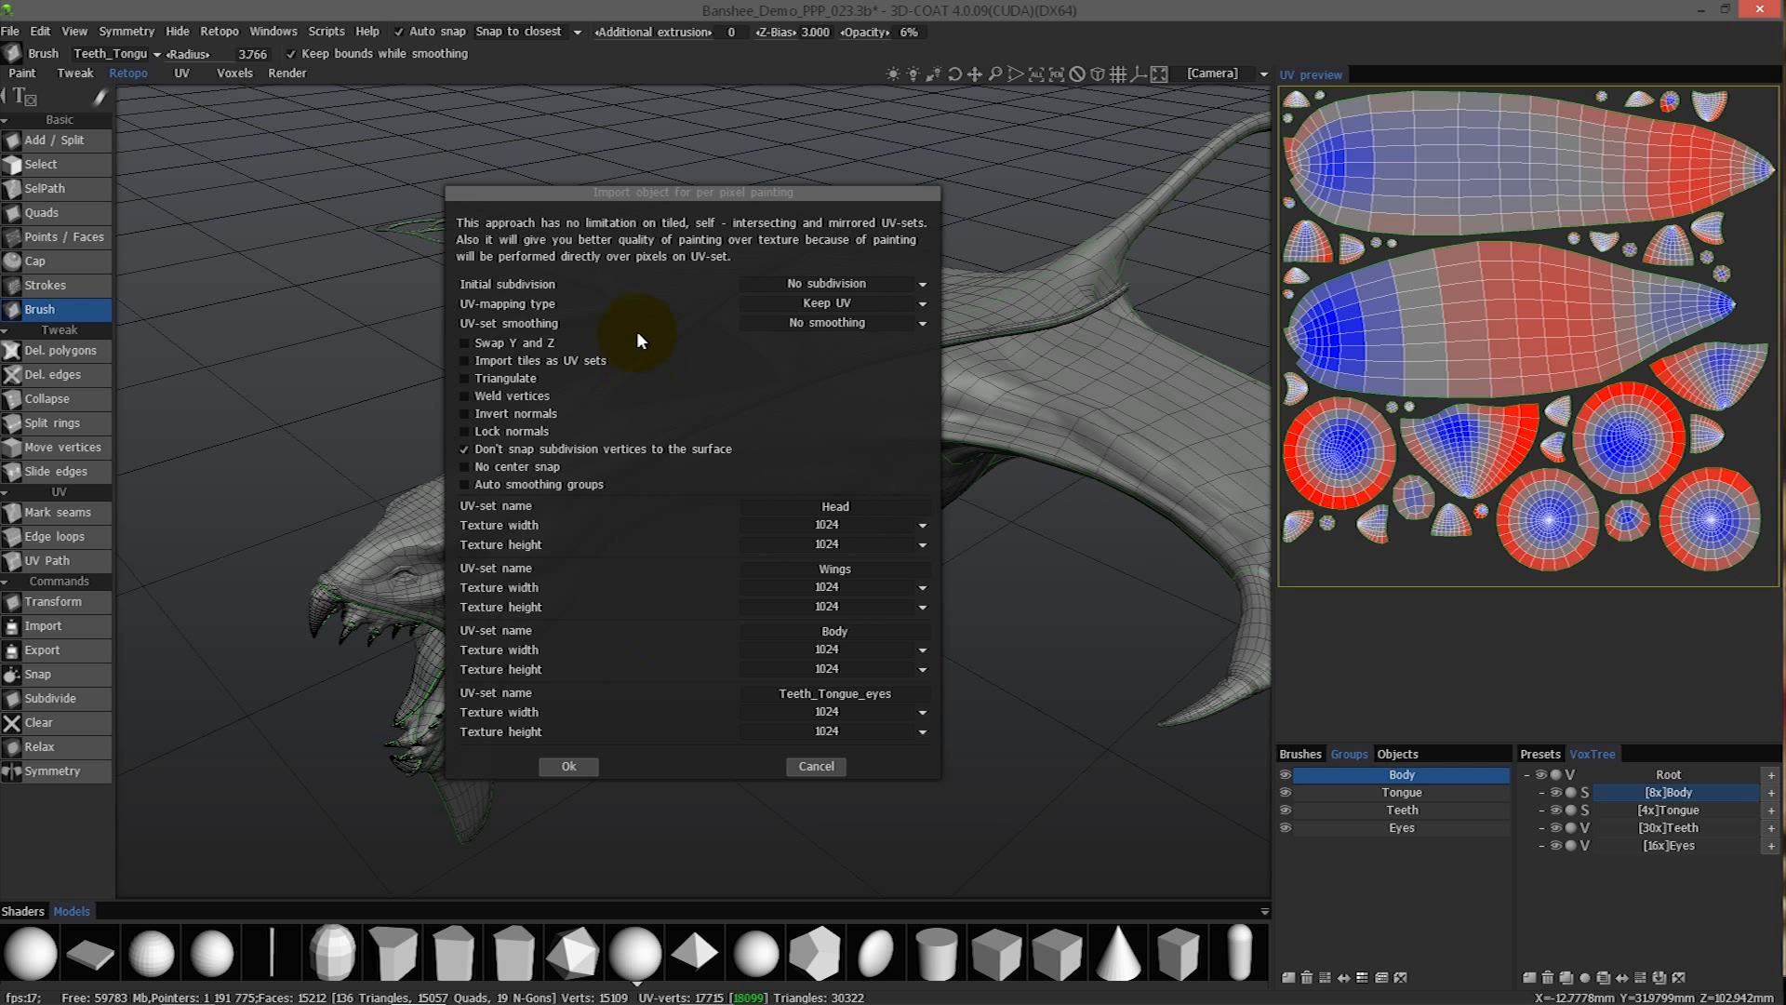
# - Set the initial subdivision to 60848 and the UV-set smoothing to Full UV-set smoothing for the per-pixel import
pyautogui.click(835, 285)
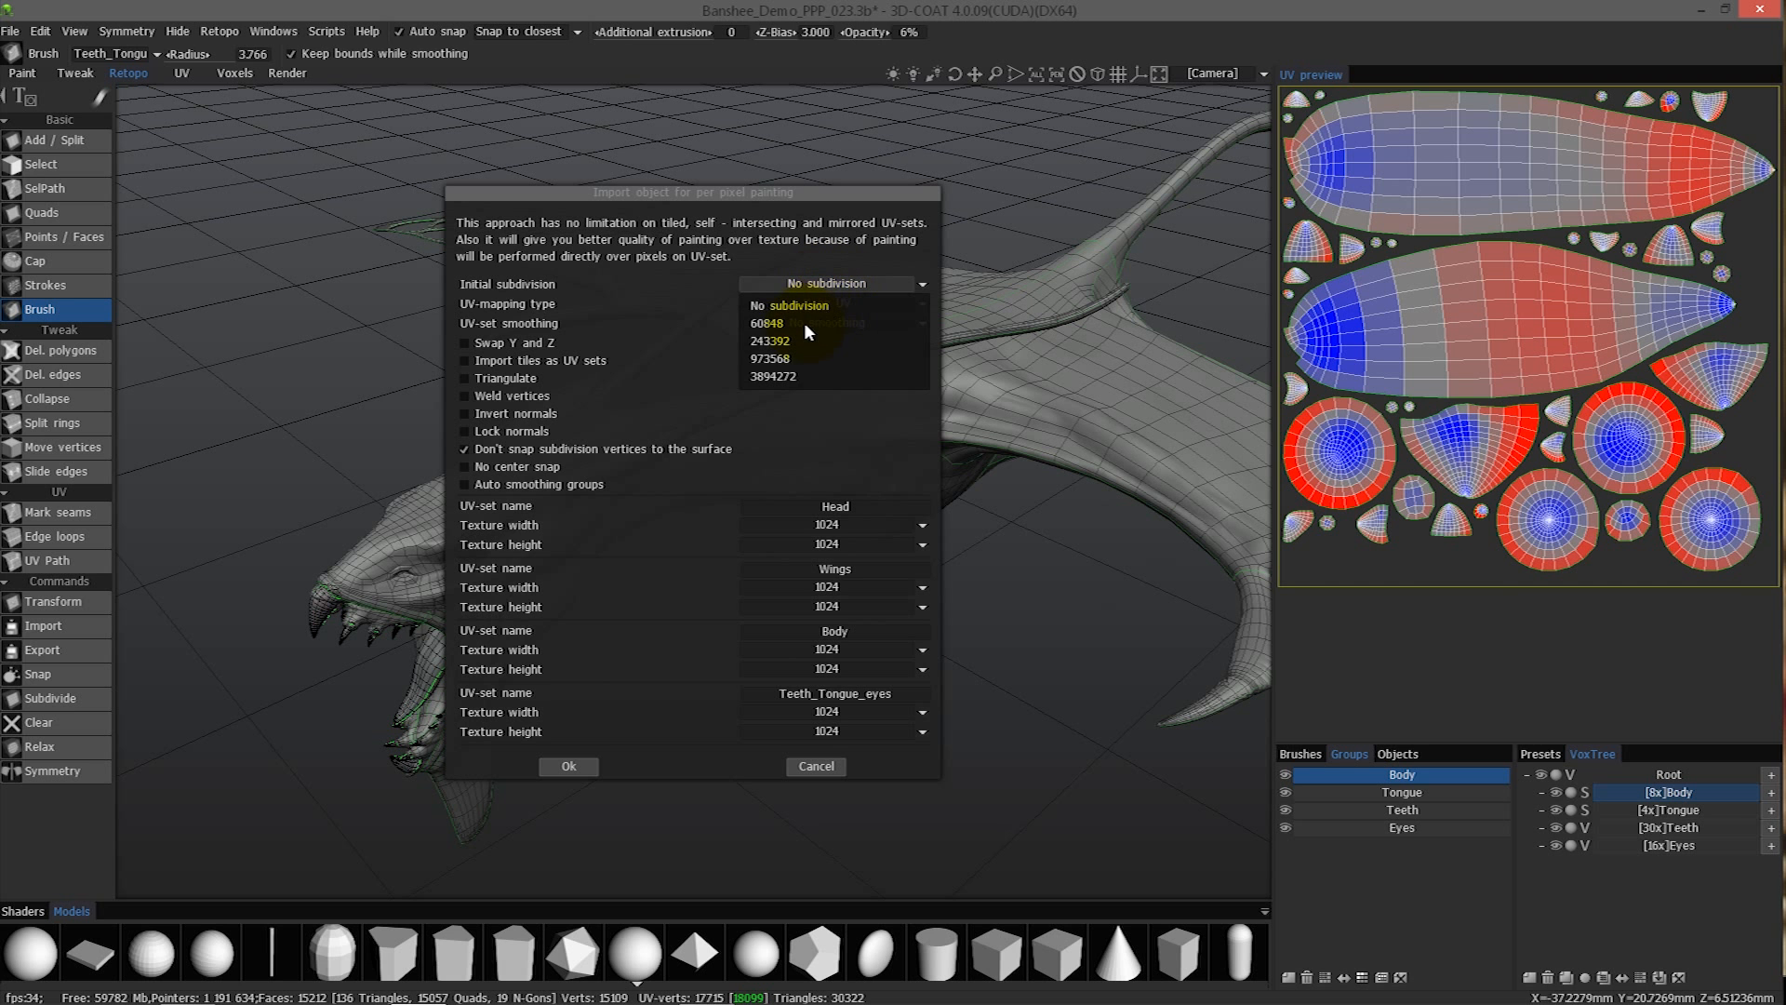
pyautogui.click(823, 323)
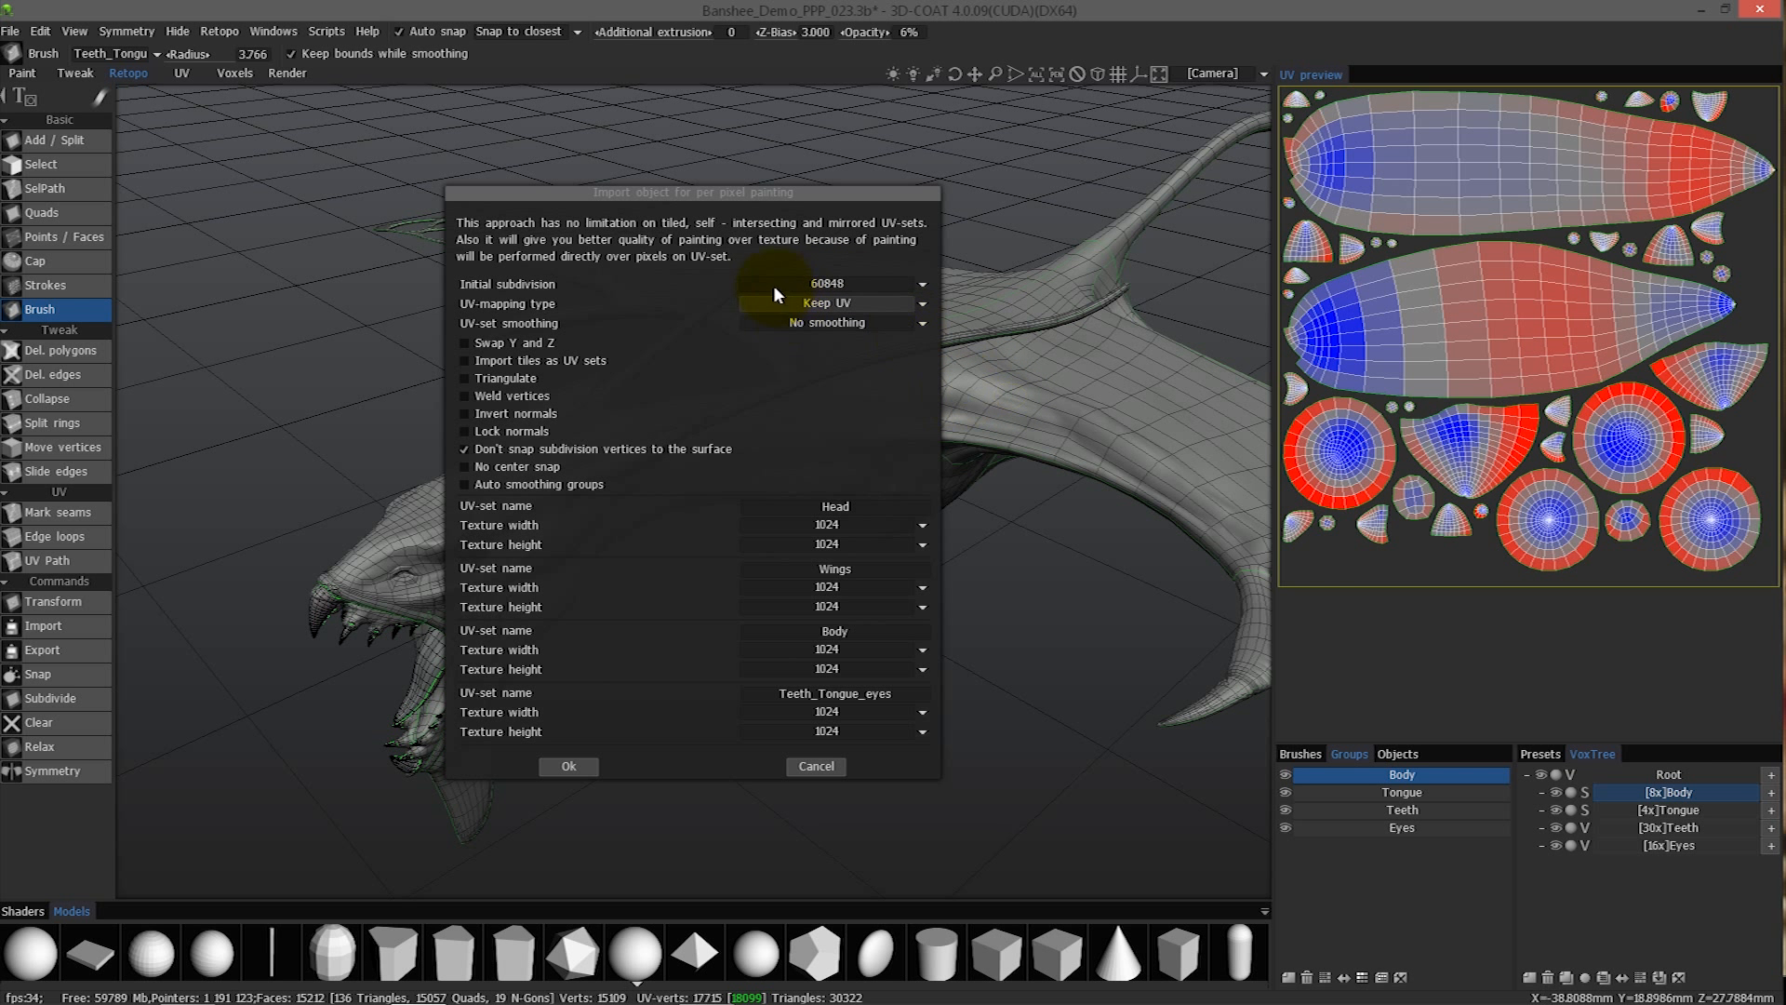
pyautogui.keyDown('alt'); pyautogui.moveTo(432, 537); pyautogui.dragTo(389, 574); pyautogui.keyUp('alt')
pyautogui.keyDown('alt'); pyautogui.moveTo(858, 572); pyautogui.dragTo(1158, 590); pyautogui.keyUp('alt')
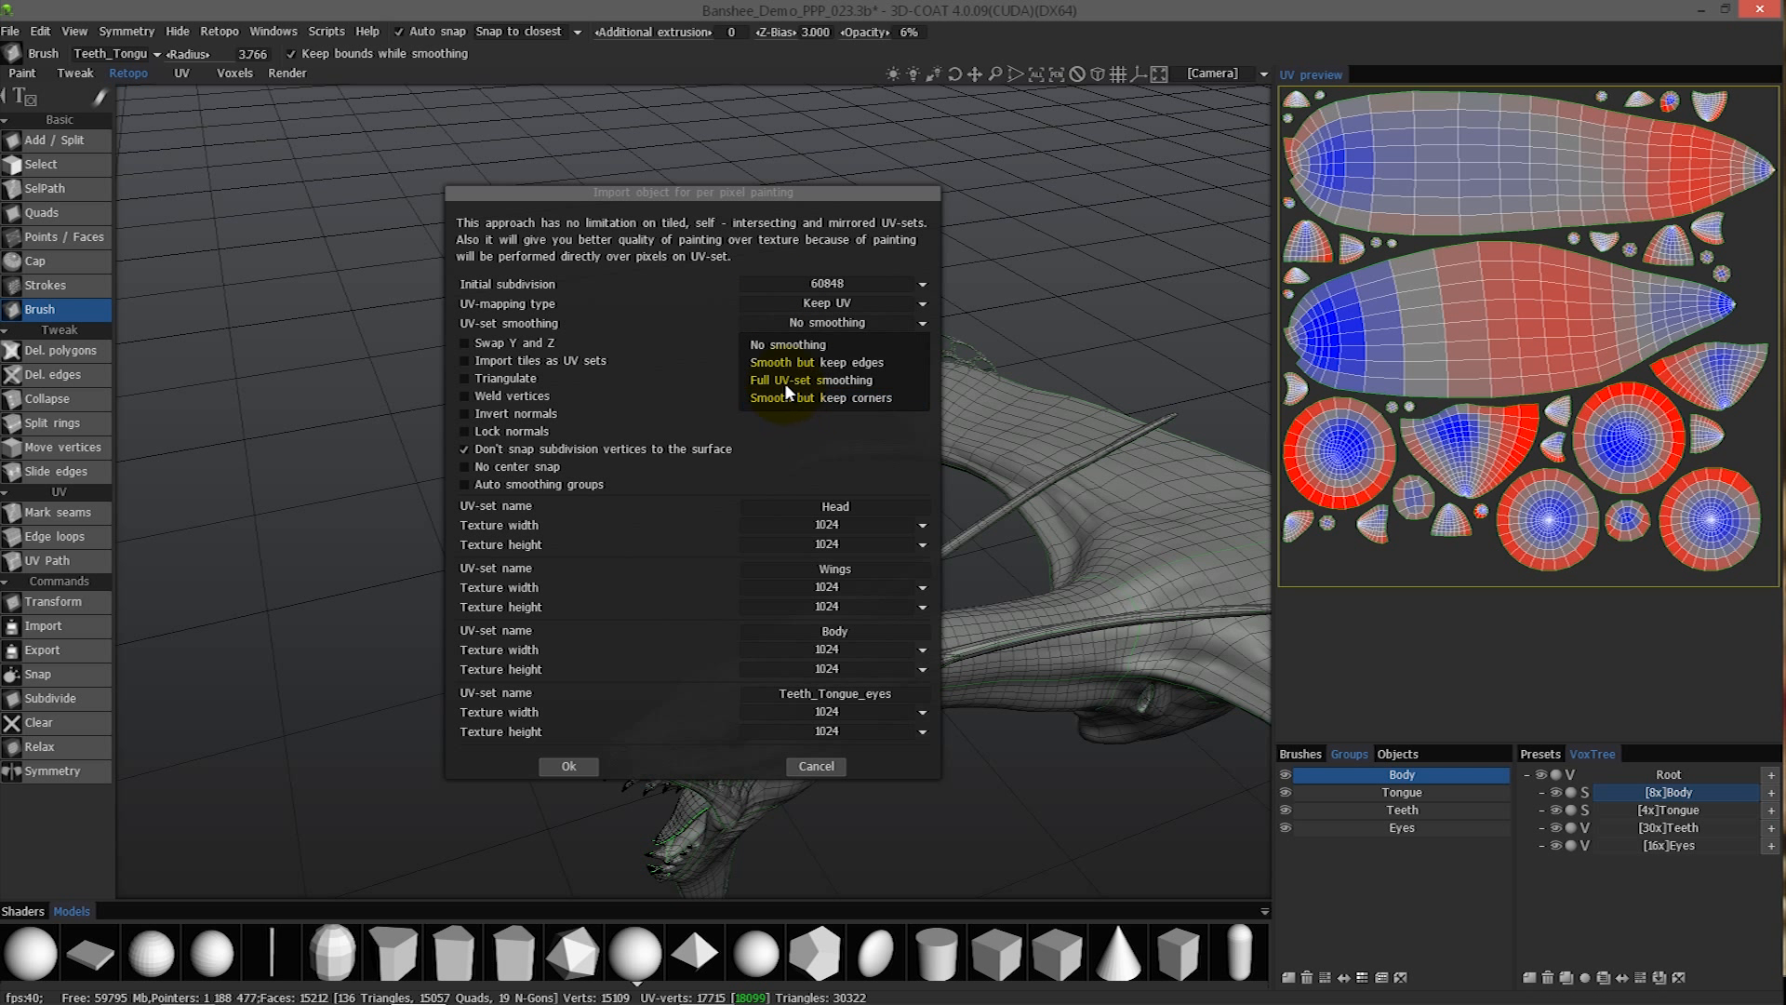
pyautogui.click(784, 383)
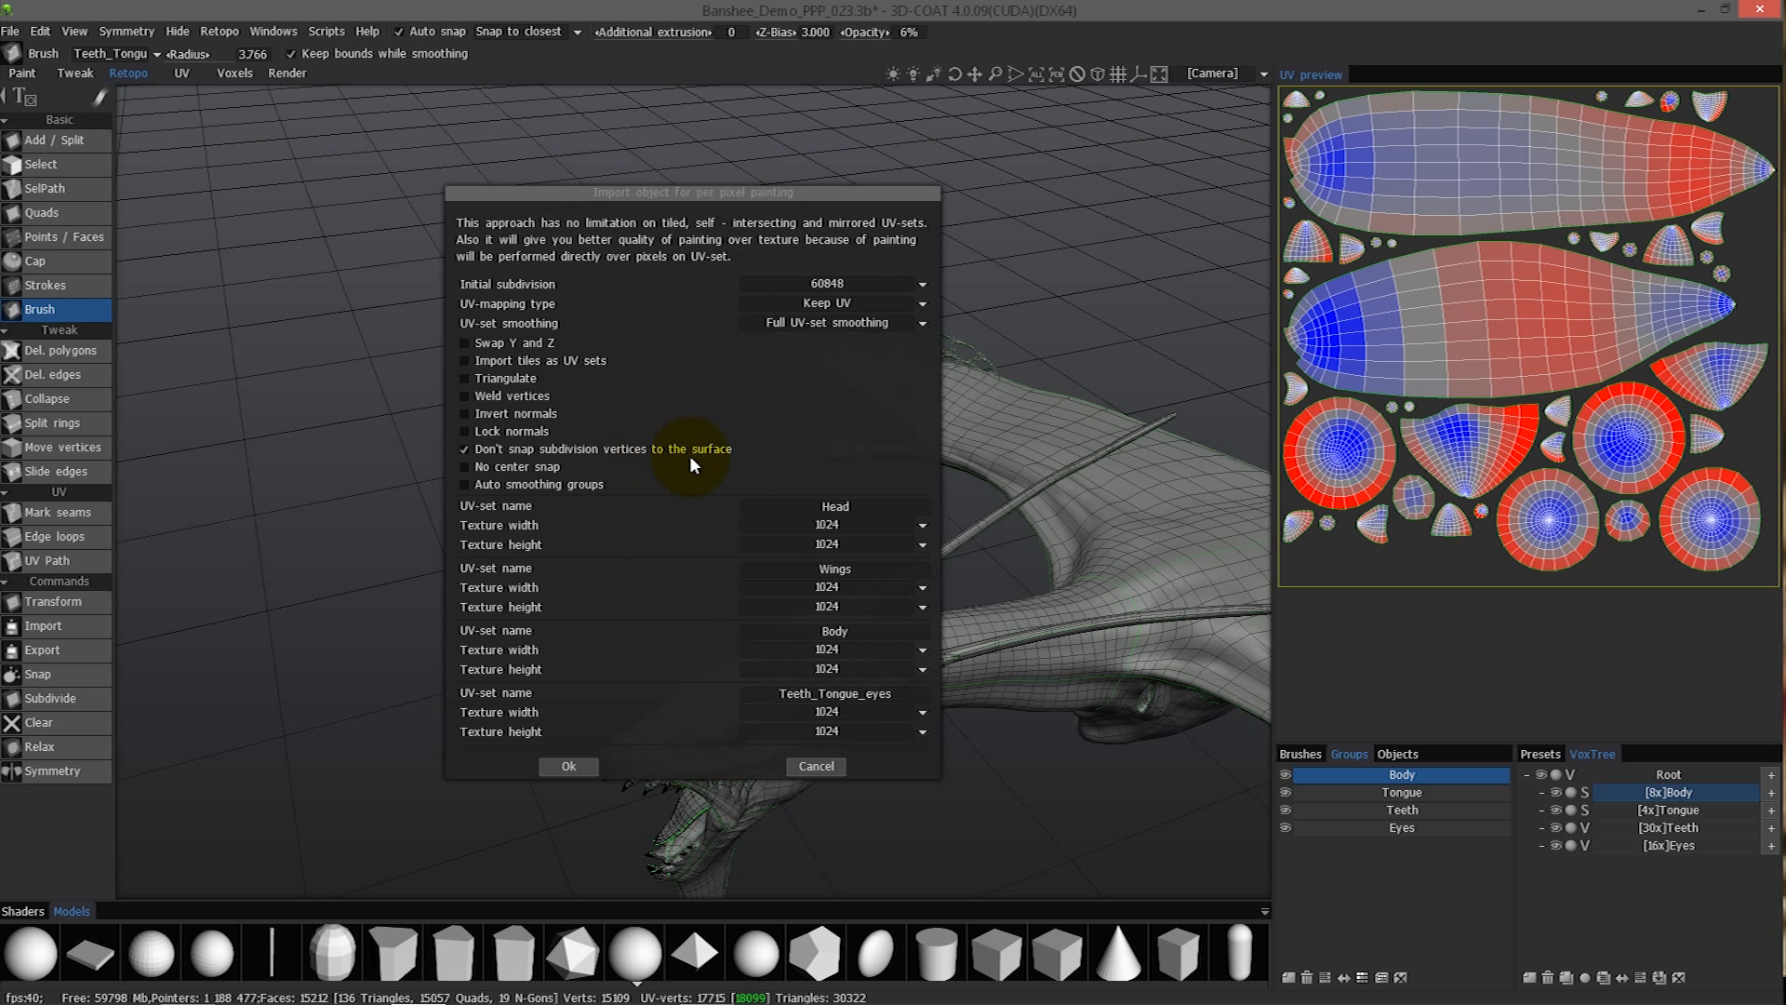
# - Set the Head, Wings and Body textures to 2048 and the Teeth_Tongue_eyes texture to 1024 x 1024, and run the bake
pyautogui.click(804, 528)
pyautogui.click(784, 652)
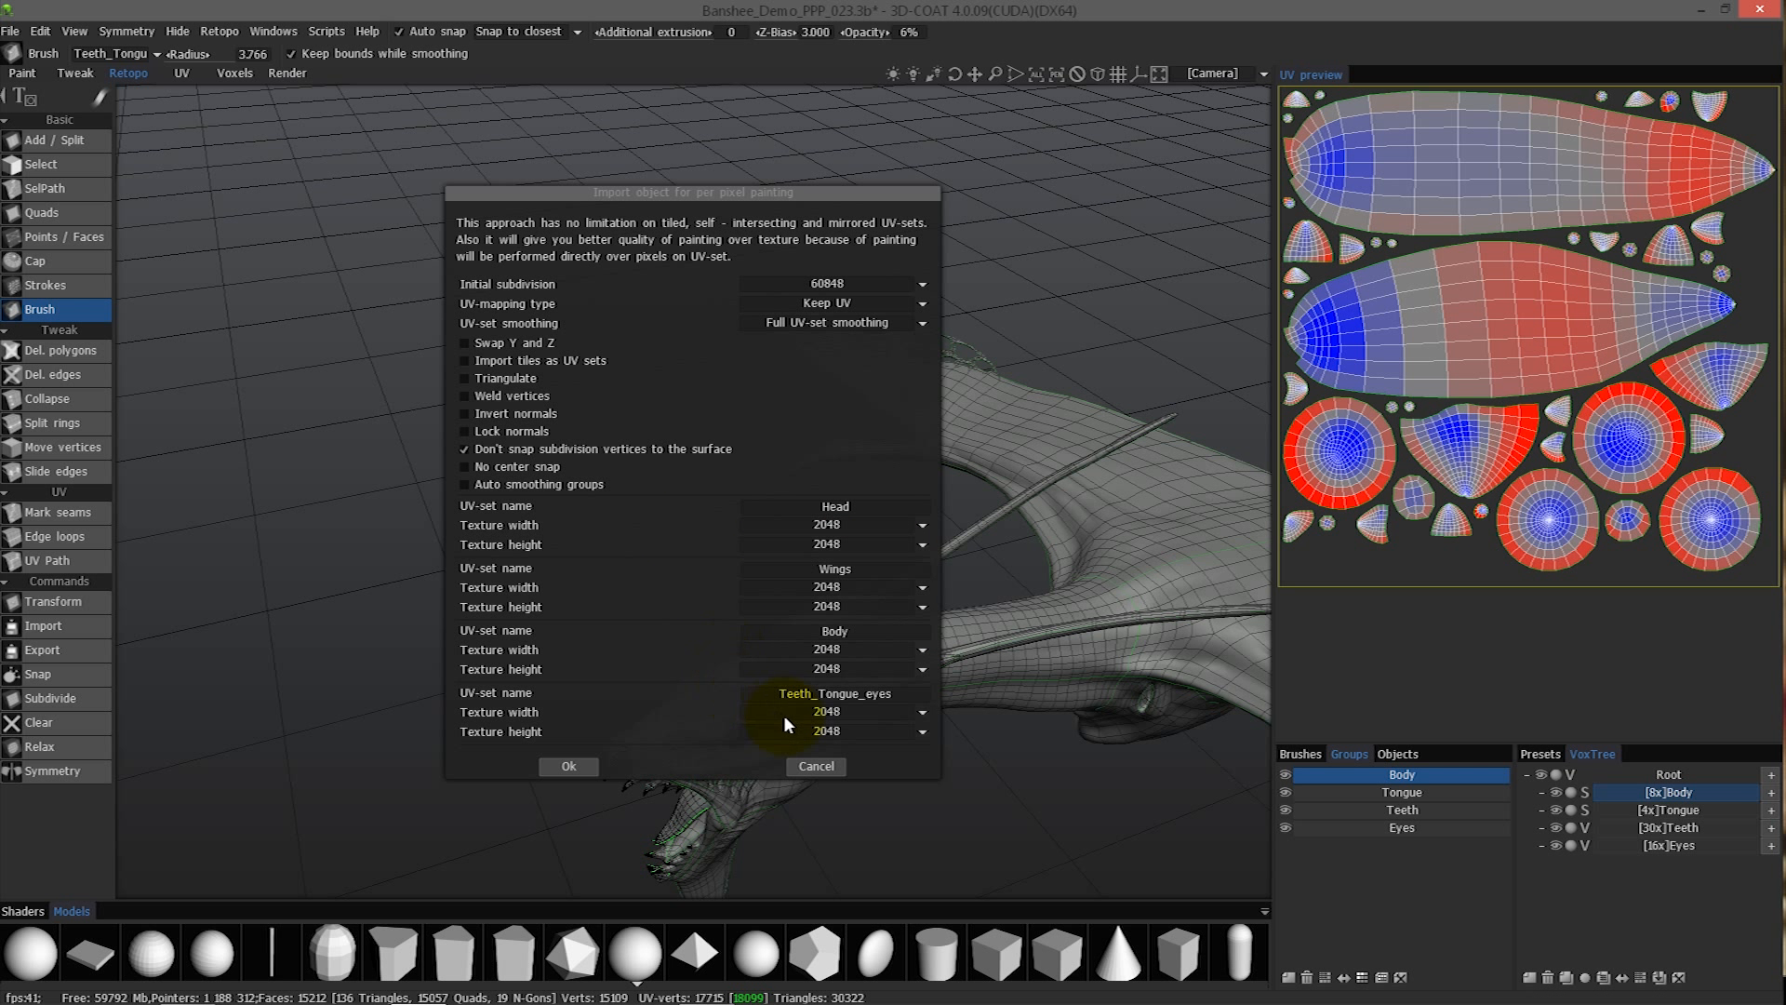
pyautogui.click(797, 717)
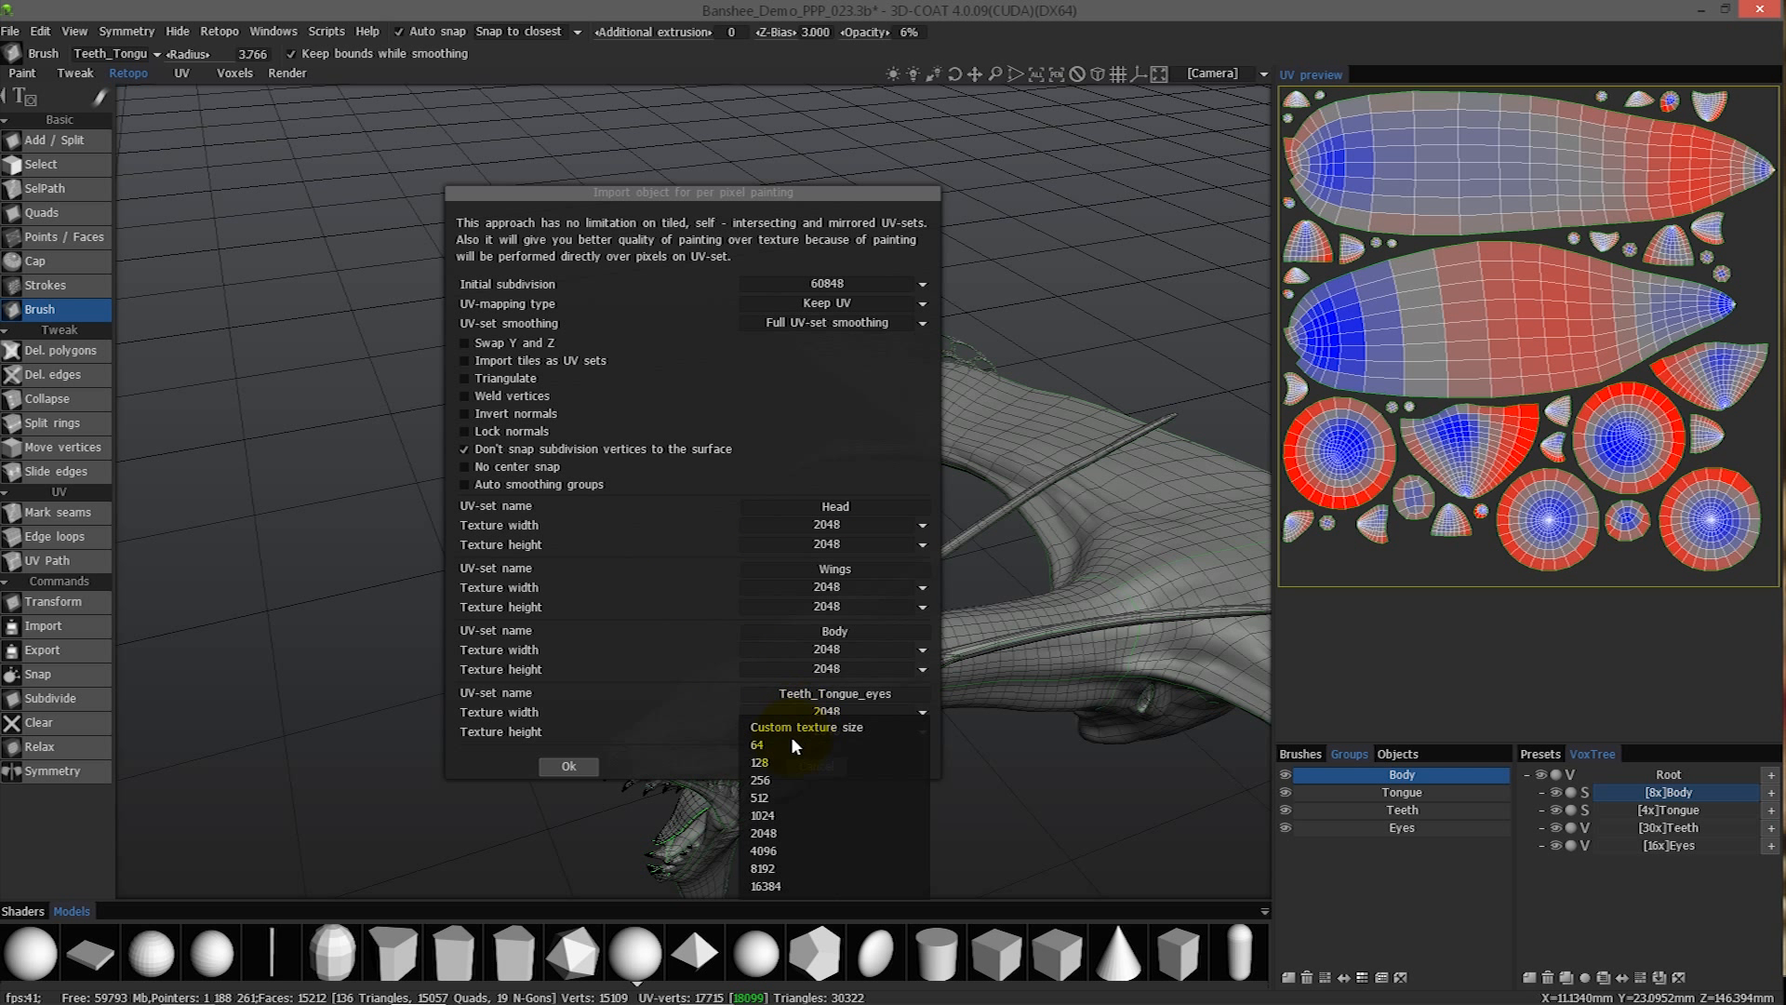
pyautogui.click(780, 817)
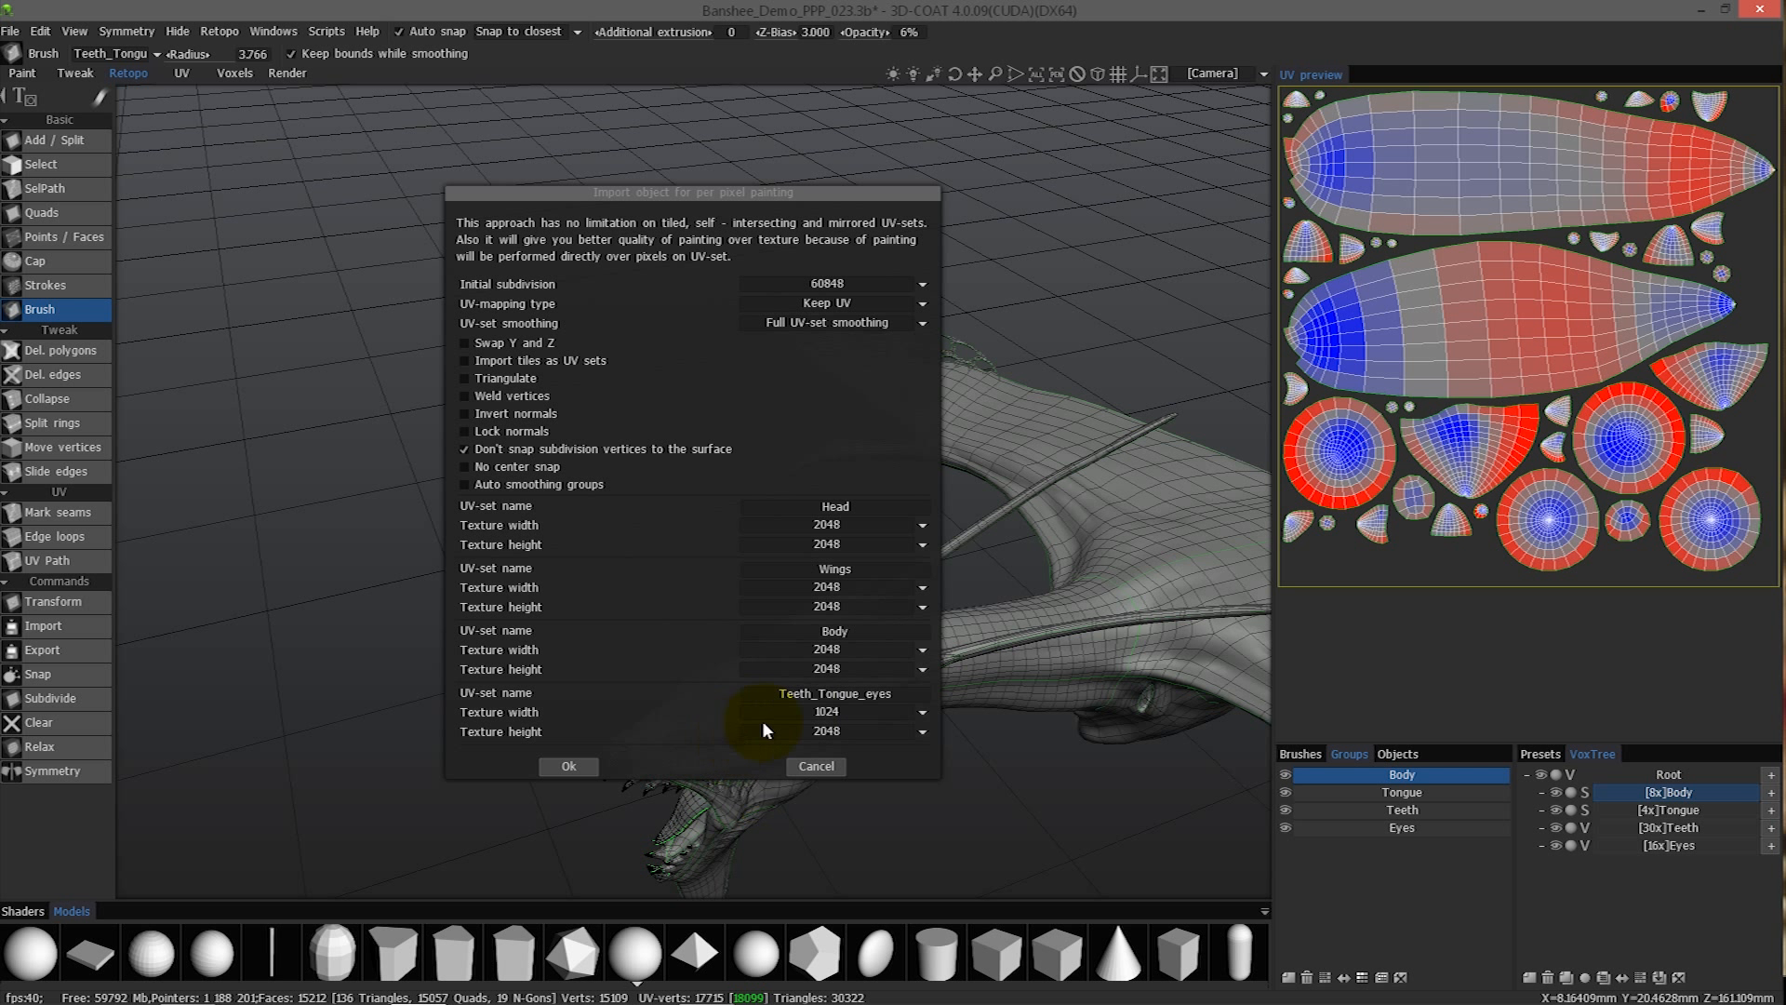
pyautogui.click(798, 731)
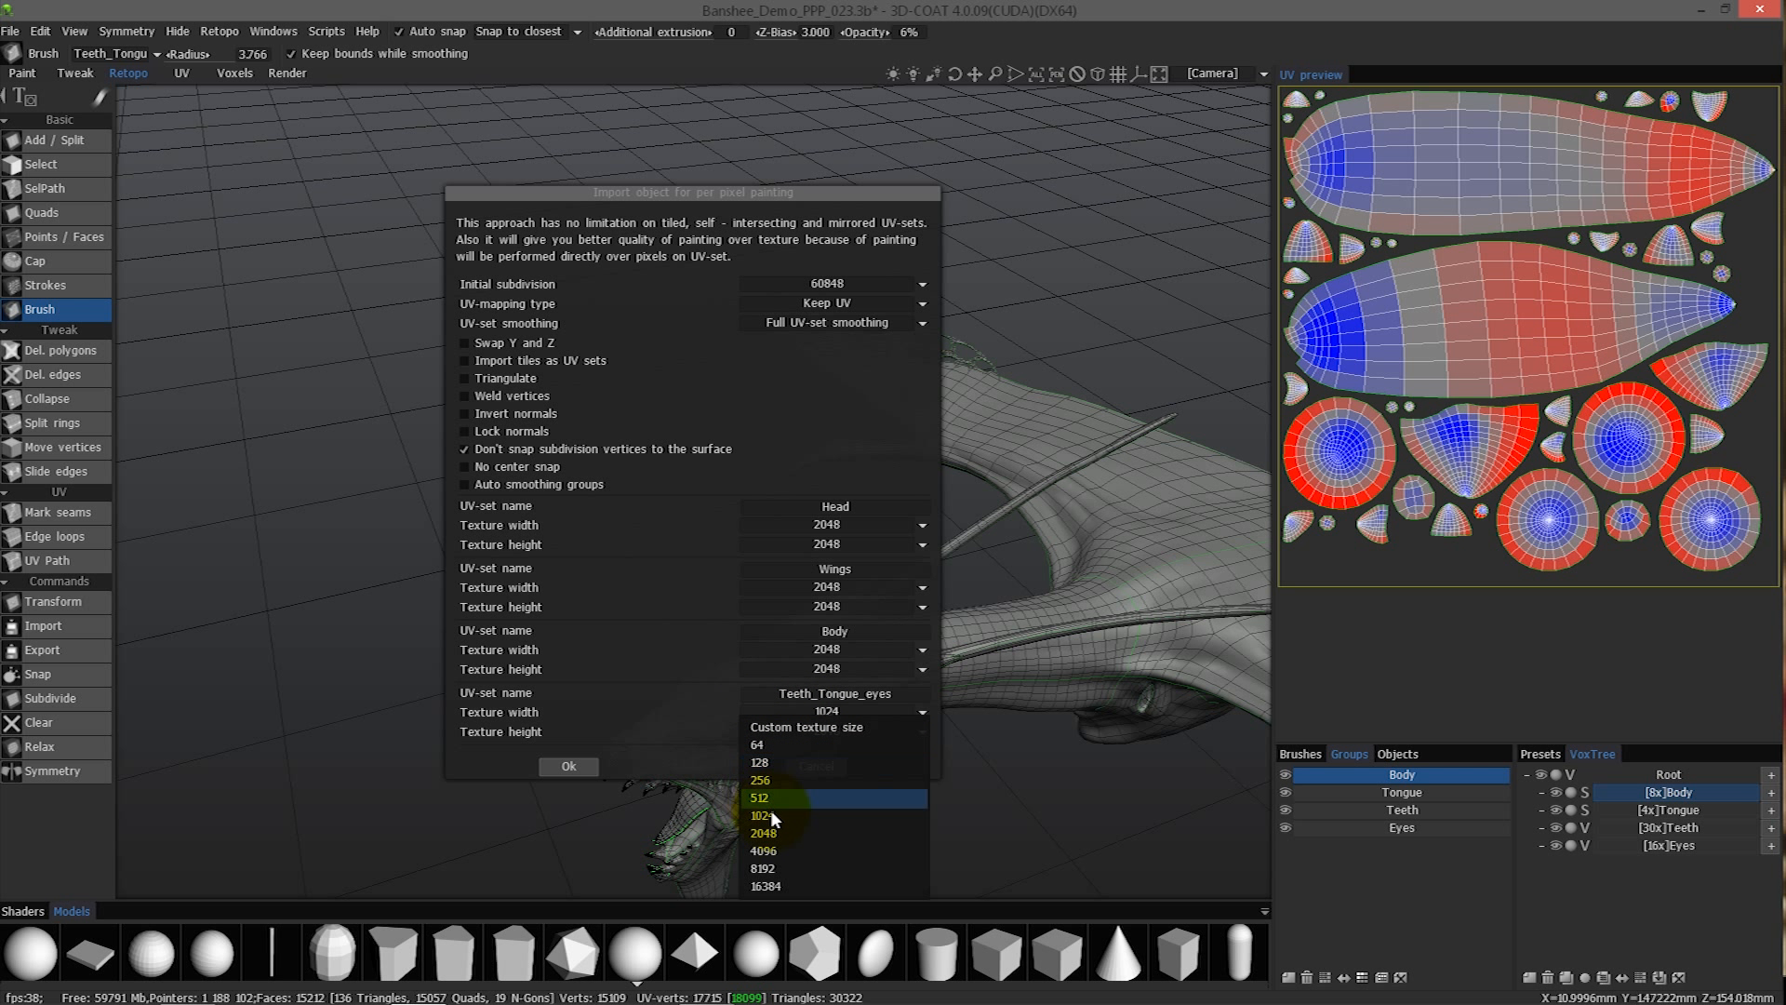
pyautogui.click(772, 828)
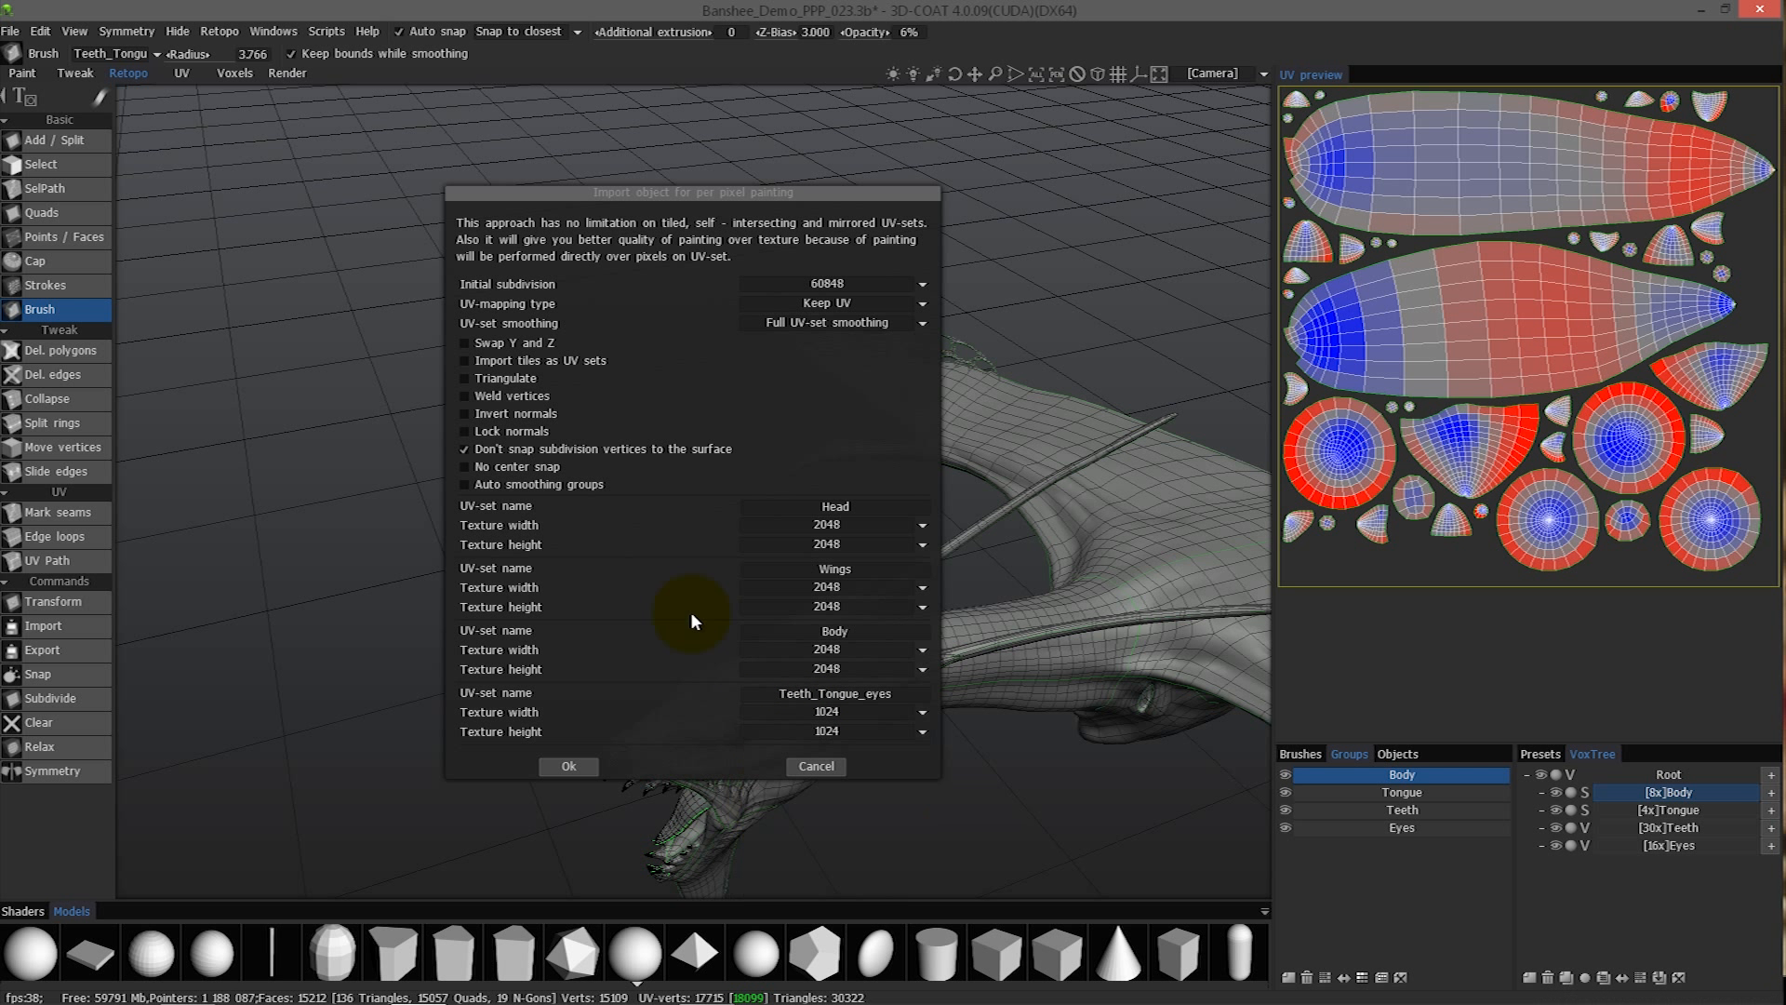
pyautogui.click(577, 771)
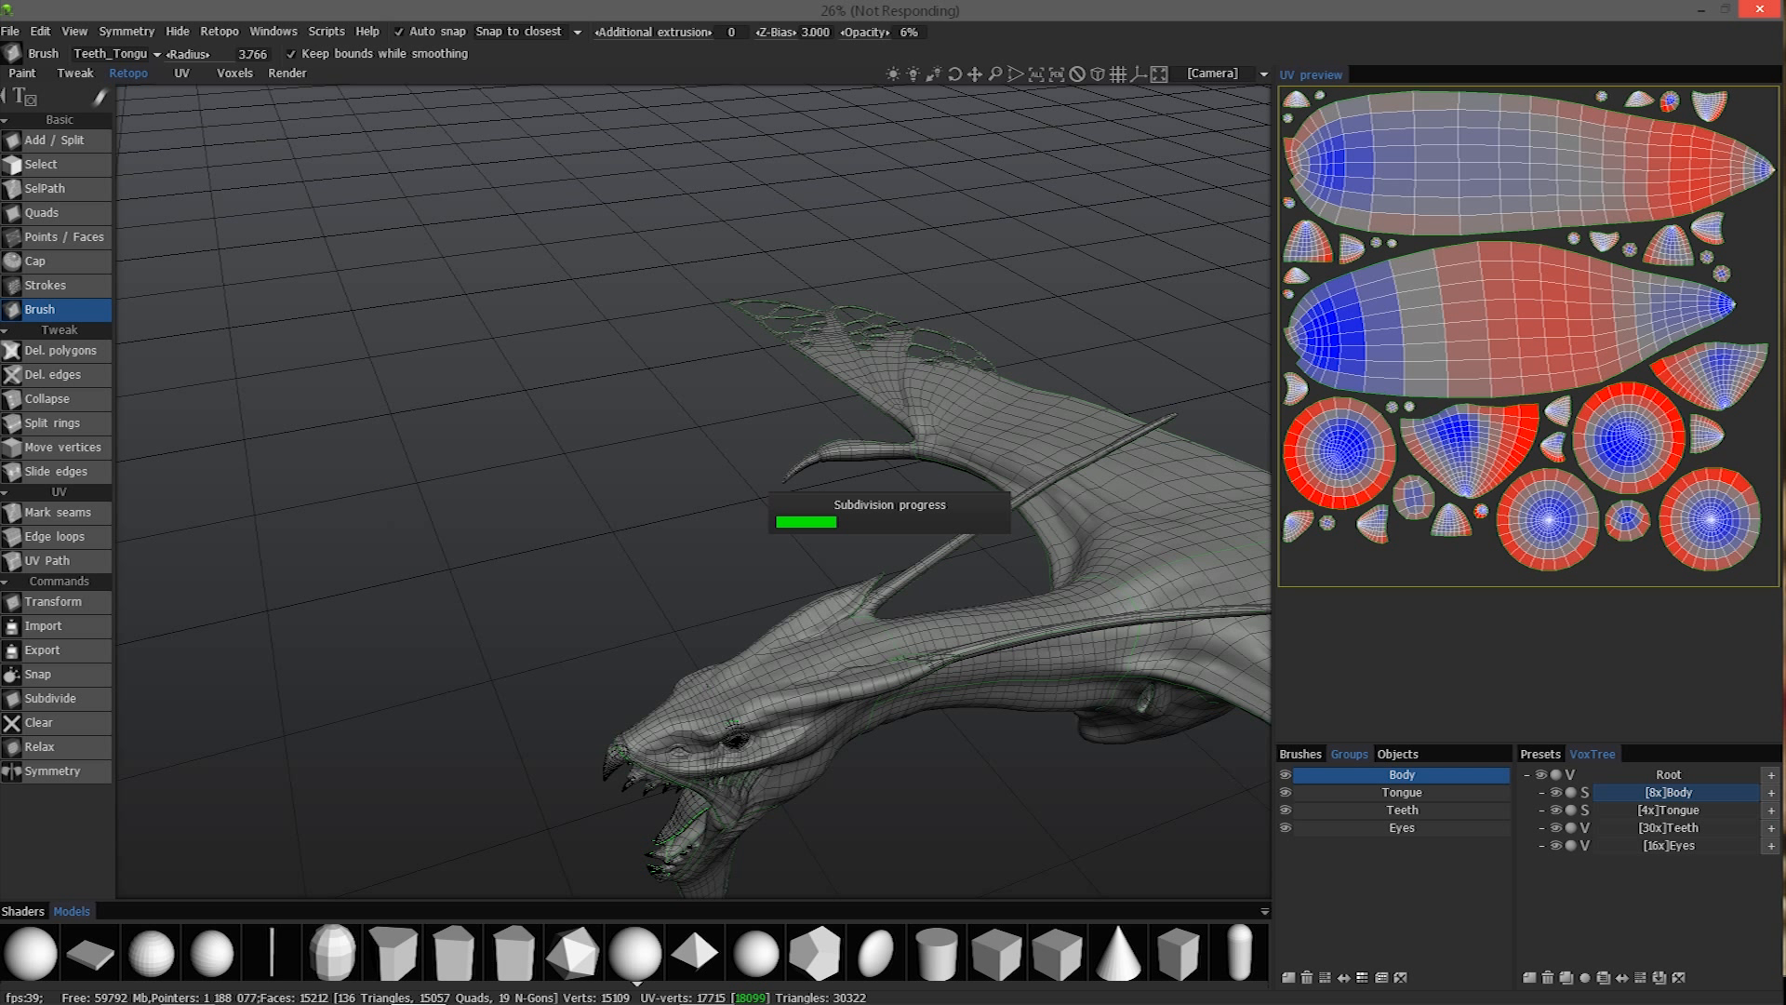
# - Switch to the Paint workspace and examine the baked creature and its list of objects
pyautogui.click(24, 74)
pyautogui.moveTo(400, 478)
pyautogui.mouseDown()
pyautogui.moveTo(619, 458)
pyautogui.moveTo(815, 528)
pyautogui.moveTo(734, 460)
pyautogui.moveTo(777, 488)
pyautogui.moveTo(694, 491)
pyautogui.moveTo(706, 473)
pyautogui.moveTo(618, 487)
pyautogui.moveTo(577, 451)
pyautogui.moveTo(606, 463)
pyautogui.moveTo(707, 400)
pyautogui.moveTo(727, 419)
pyautogui.moveTo(751, 387)
pyautogui.moveTo(951, 467)
pyautogui.moveTo(957, 487)
pyautogui.moveTo(664, 414)
pyautogui.moveTo(833, 627)
pyautogui.moveTo(694, 597)
pyautogui.moveTo(590, 790)
pyautogui.moveTo(598, 658)
pyautogui.moveTo(525, 651)
pyautogui.moveTo(561, 668)
pyautogui.moveTo(430, 517)
pyautogui.moveTo(454, 628)
pyautogui.moveTo(605, 683)
pyautogui.moveTo(772, 672)
pyautogui.moveTo(897, 627)
pyautogui.moveTo(439, 715)
pyautogui.moveTo(404, 744)
pyautogui.moveTo(446, 733)
pyautogui.moveTo(263, 728)
pyautogui.moveTo(287, 737)
pyautogui.moveTo(226, 761)
pyautogui.moveTo(423, 678)
pyautogui.moveTo(740, 638)
pyautogui.moveTo(745, 746)
pyautogui.moveTo(739, 610)
pyautogui.moveTo(896, 774)
pyautogui.moveTo(796, 614)
pyautogui.moveTo(668, 611)
pyautogui.moveTo(238, 360)
pyautogui.moveTo(287, 339)
pyautogui.moveTo(324, 460)
pyautogui.moveTo(374, 481)
pyautogui.mouseUp()
pyautogui.moveTo(598, 509); pyautogui.dragTo(1685, 450, button='middle')
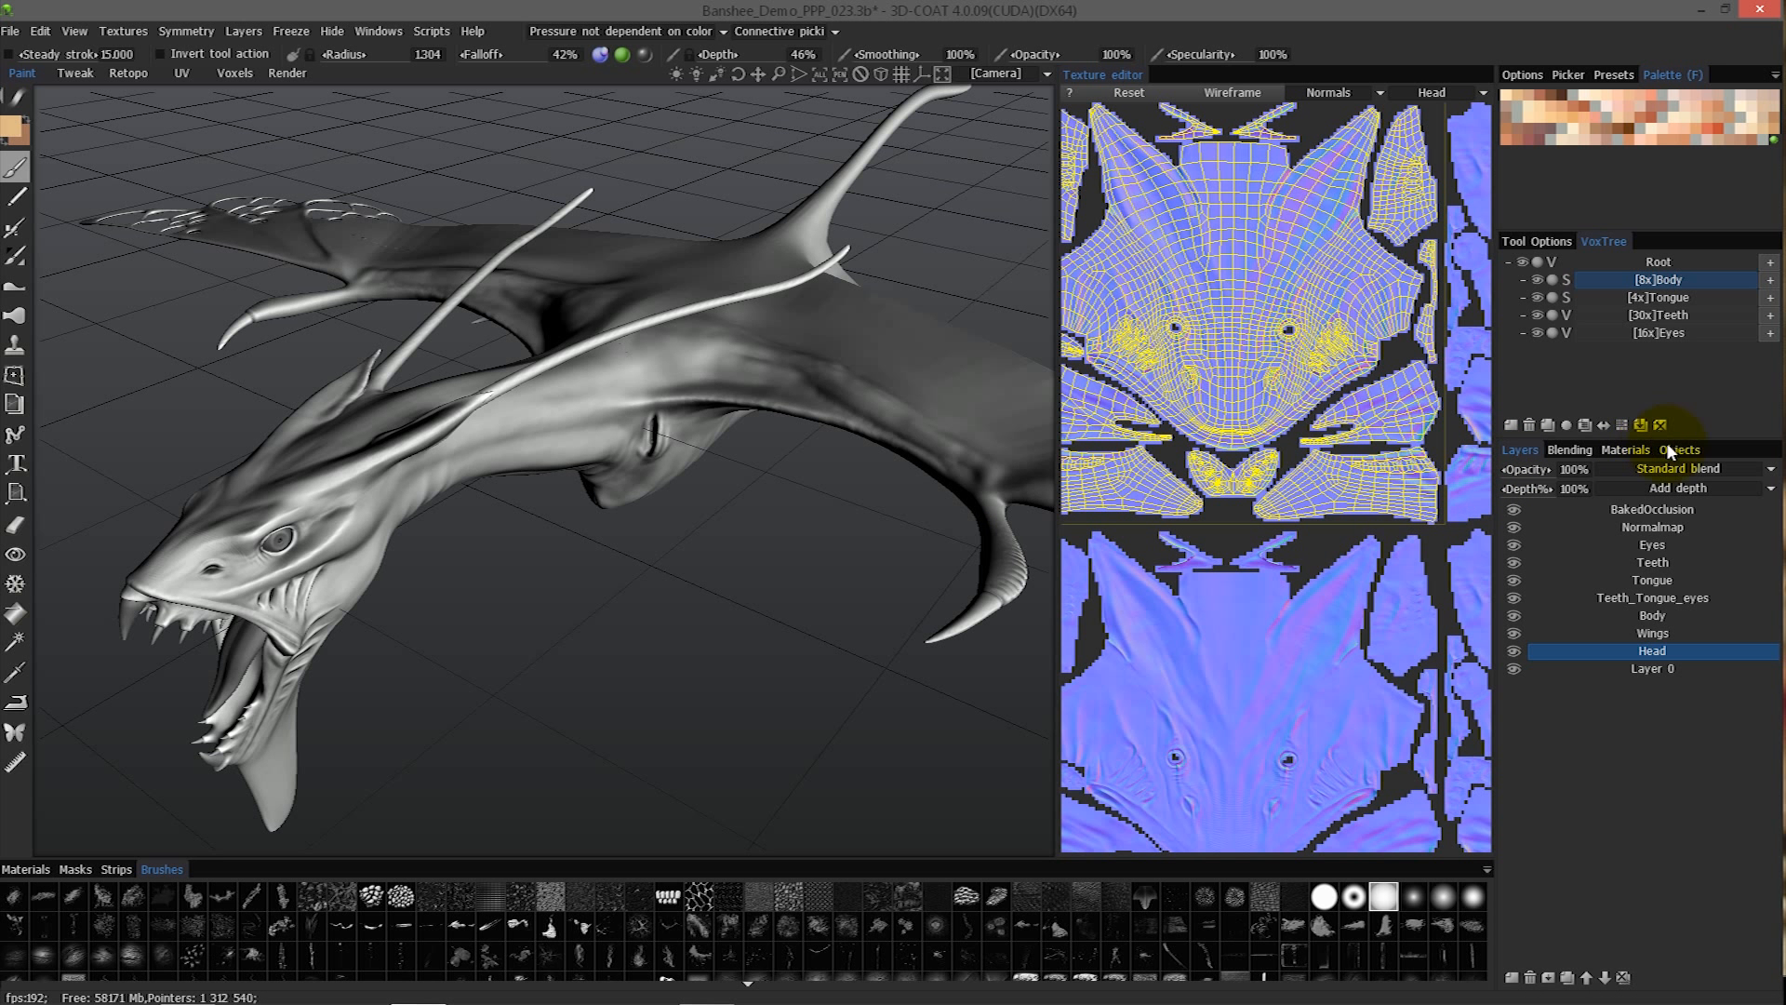
pyautogui.click(1679, 449)
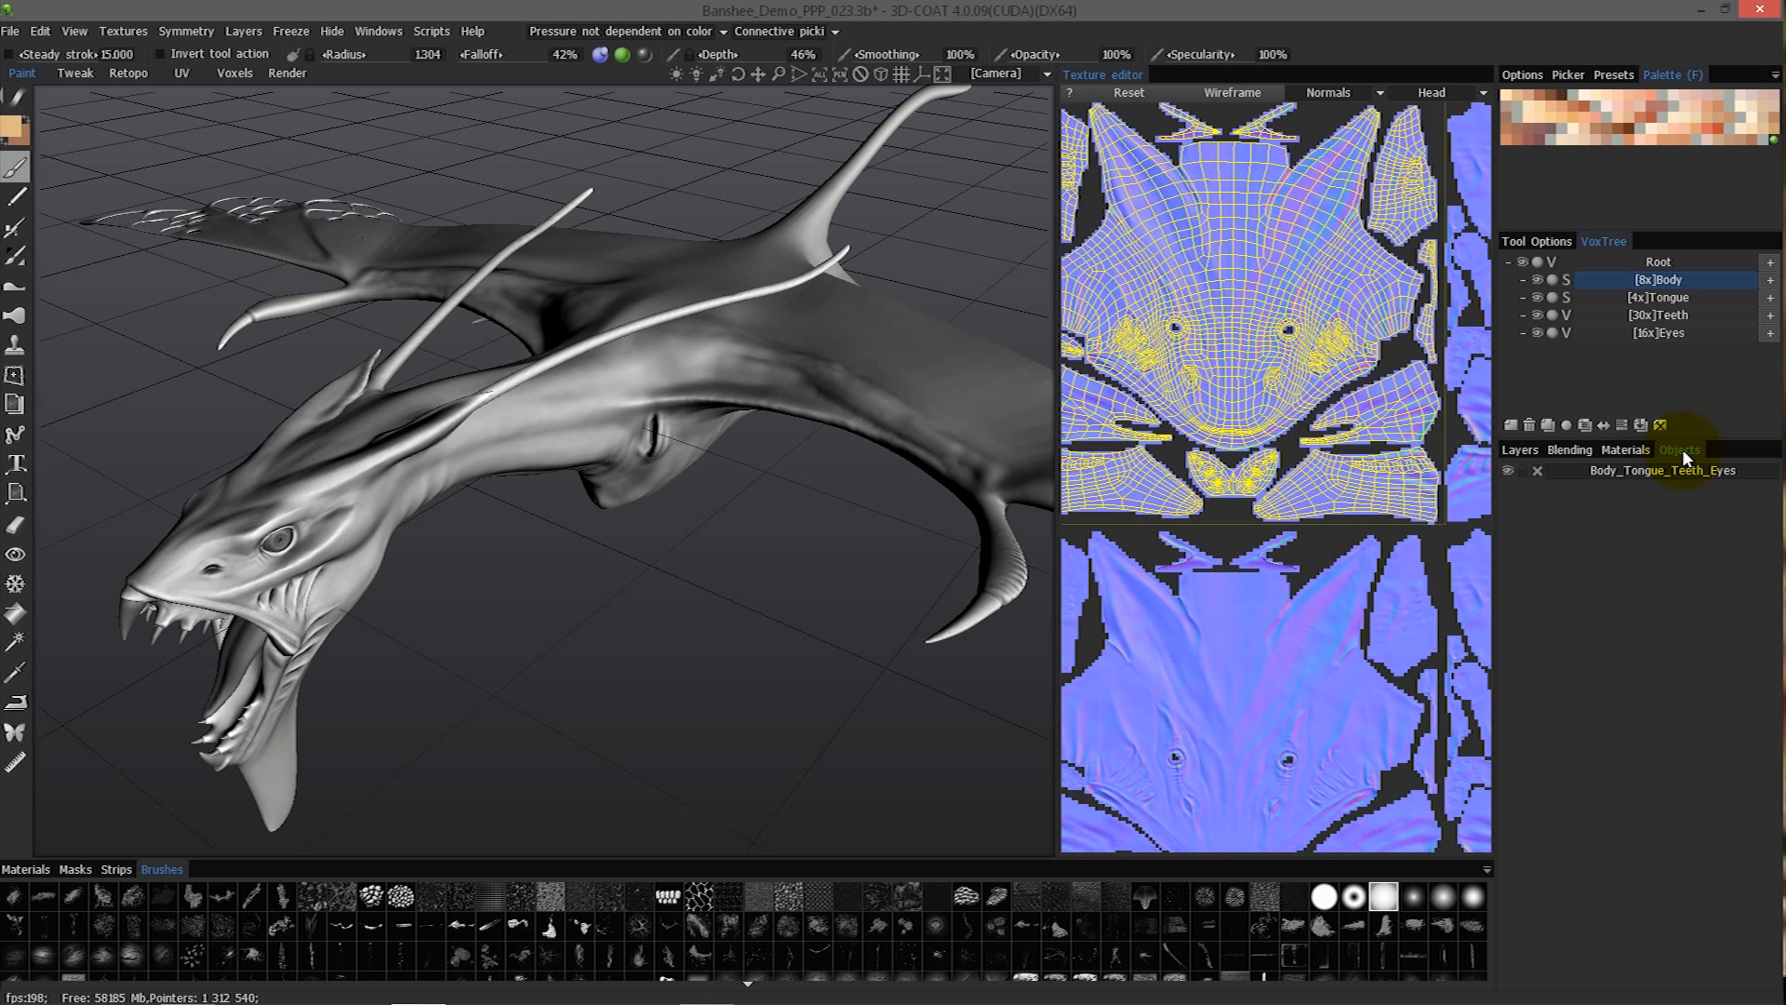
# - Hide the creature's surface materials one by one to check what each covers, and show them all again
pyautogui.click(1628, 450)
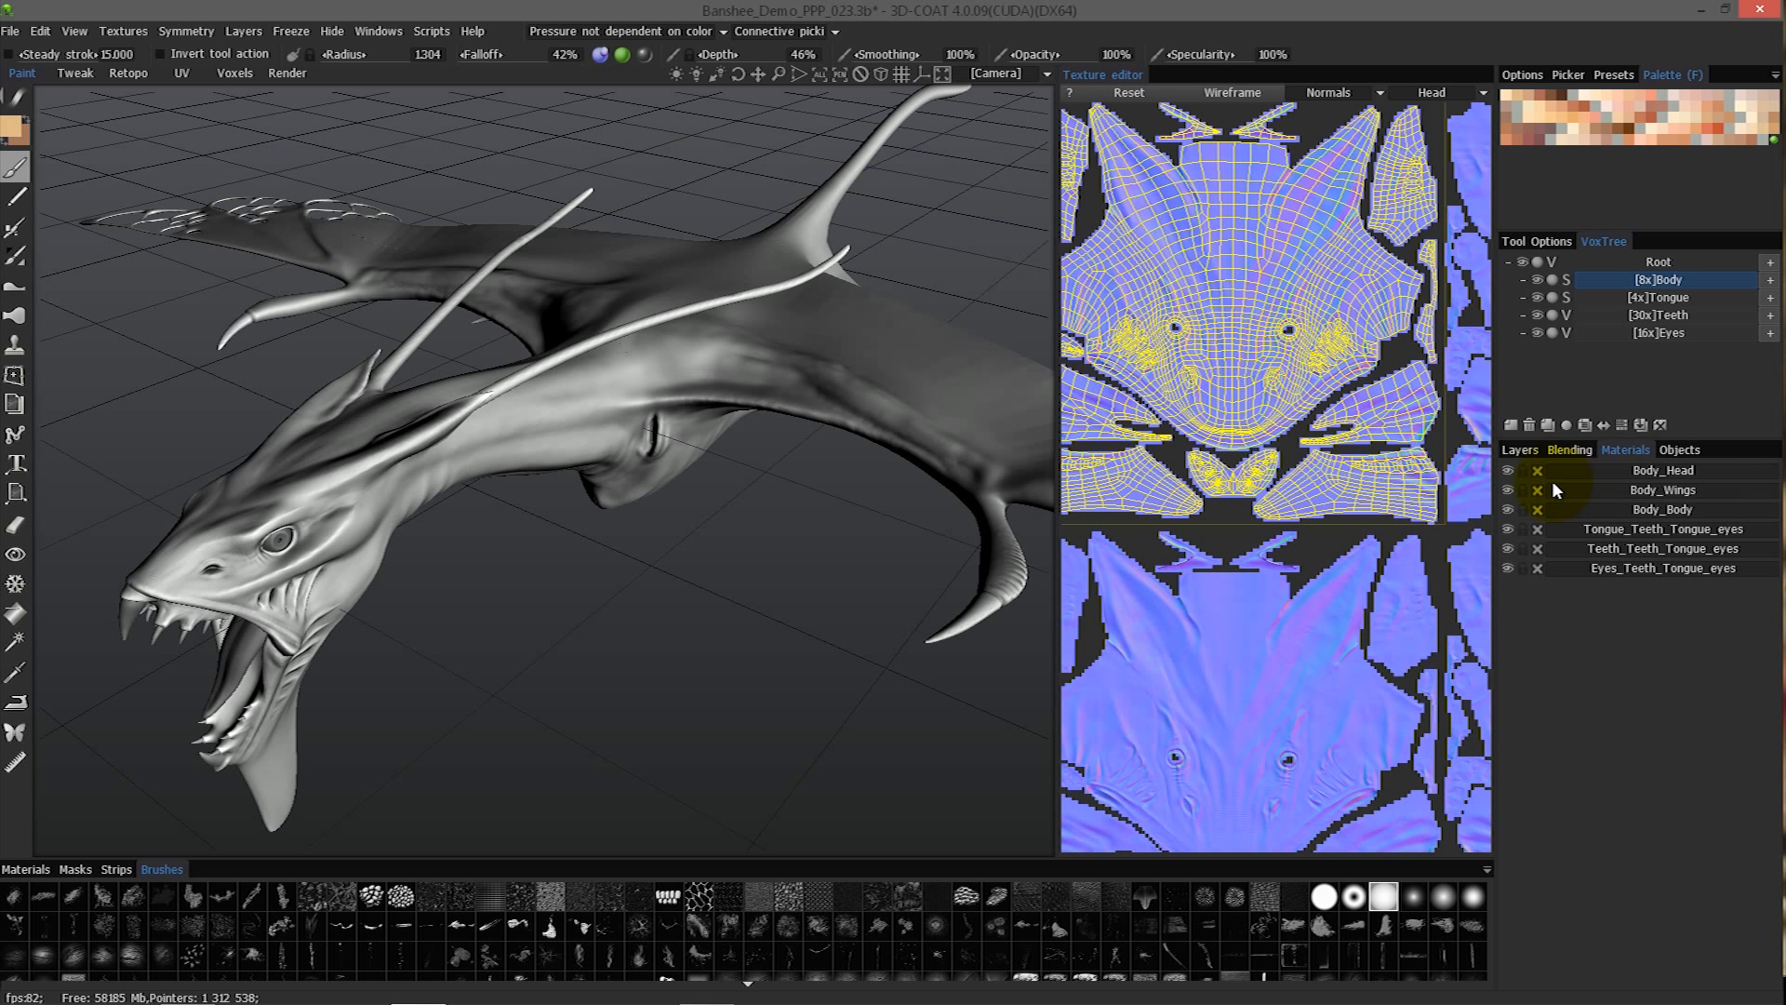
pyautogui.click(1507, 470)
pyautogui.click(1507, 489)
pyautogui.click(1507, 509)
pyautogui.click(1507, 529)
pyautogui.click(1507, 548)
pyautogui.click(1507, 567)
pyautogui.click(1507, 568)
pyautogui.click(1507, 548)
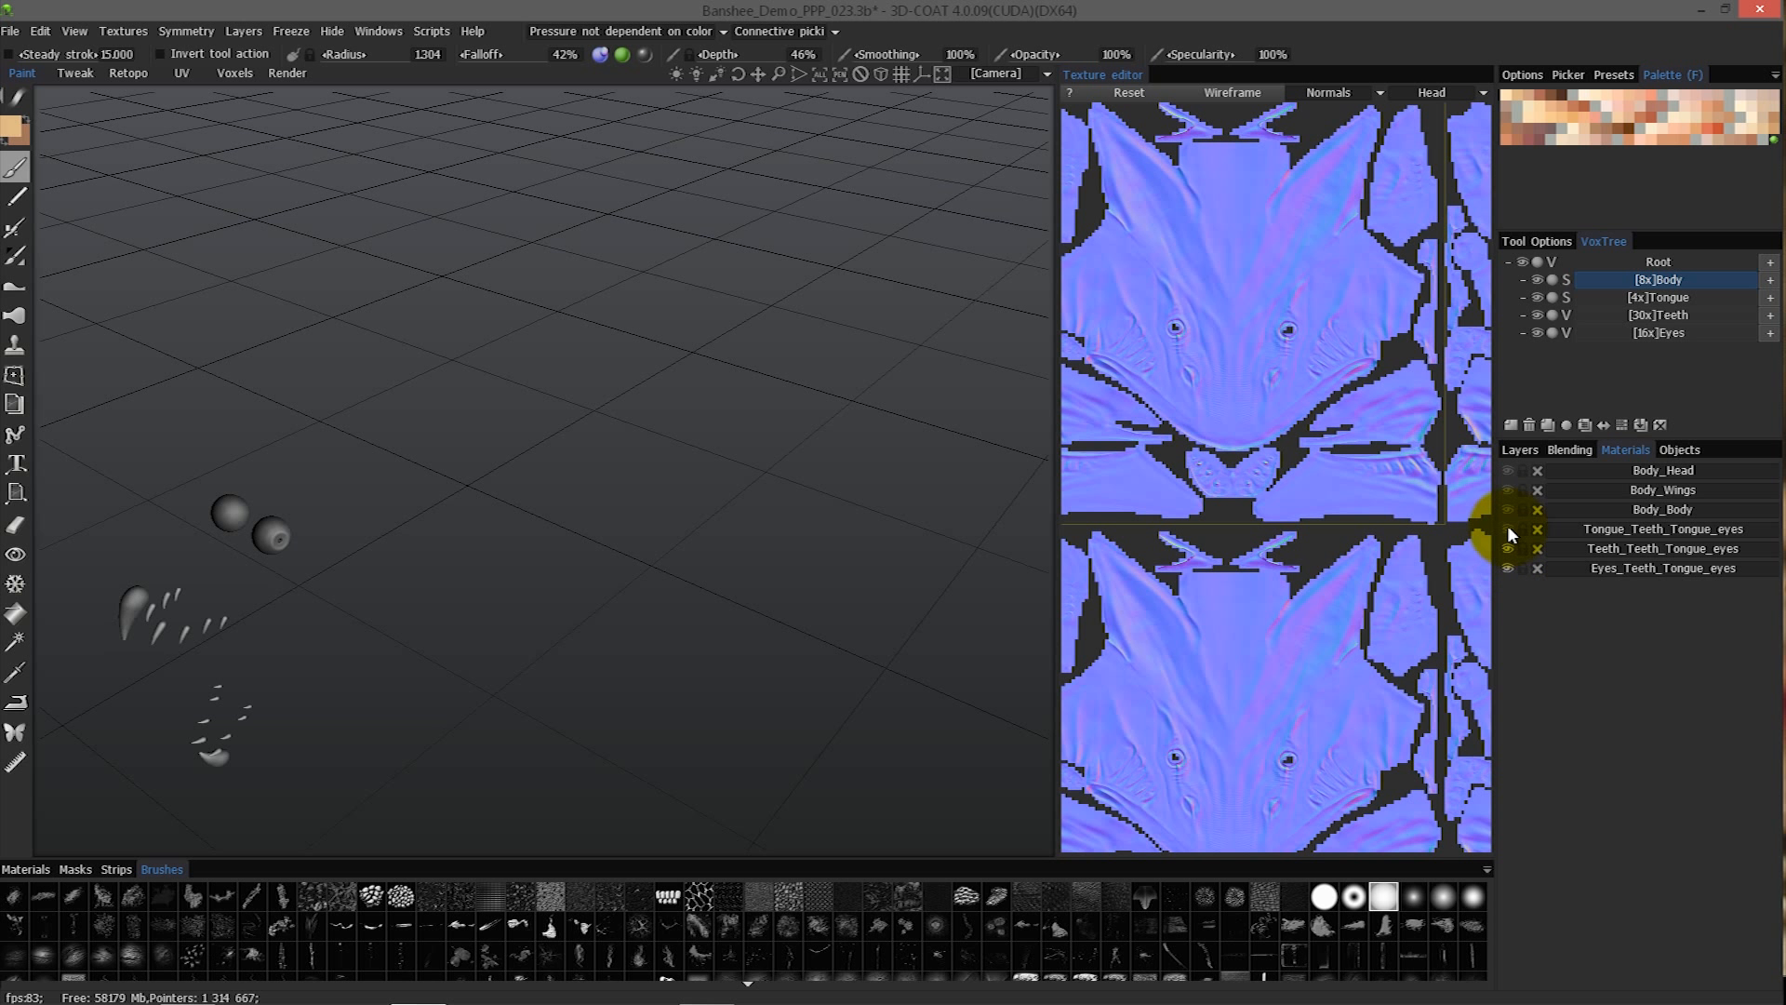
pyautogui.click(1507, 528)
pyautogui.click(1507, 489)
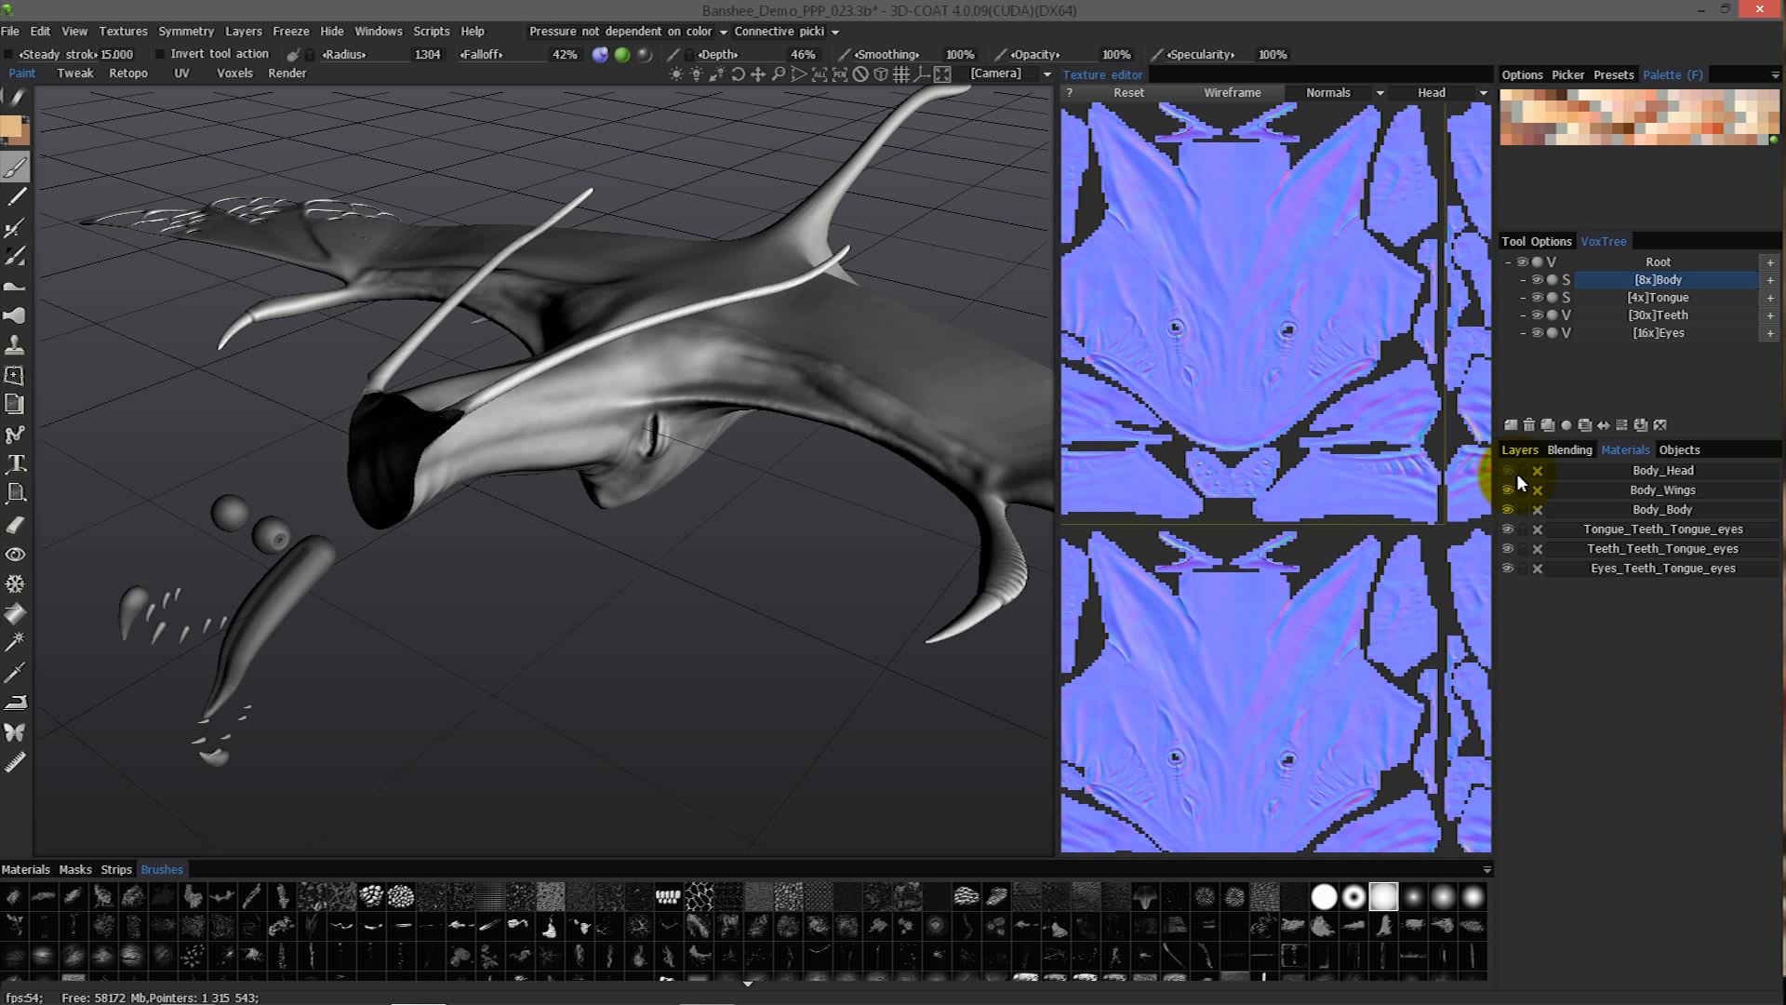
pyautogui.click(1508, 471)
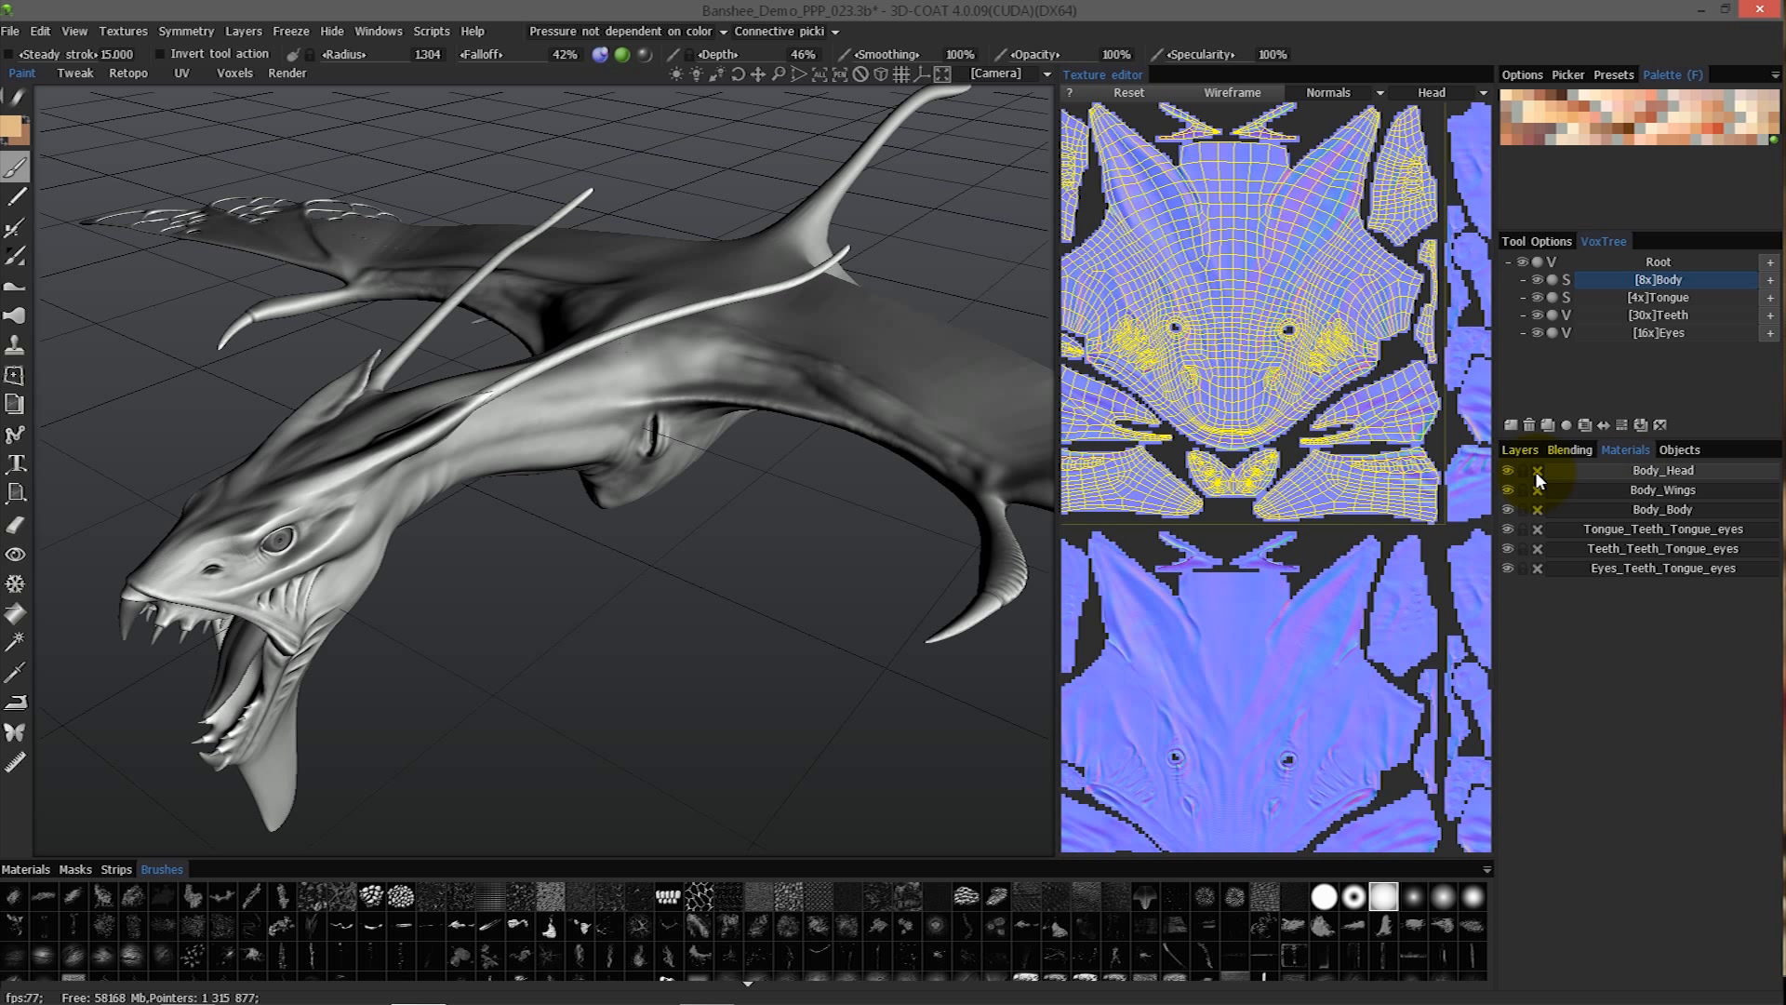
# - Bring up the object list and look up the Sub-Objects entry among the available popup windows
pyautogui.click(1679, 449)
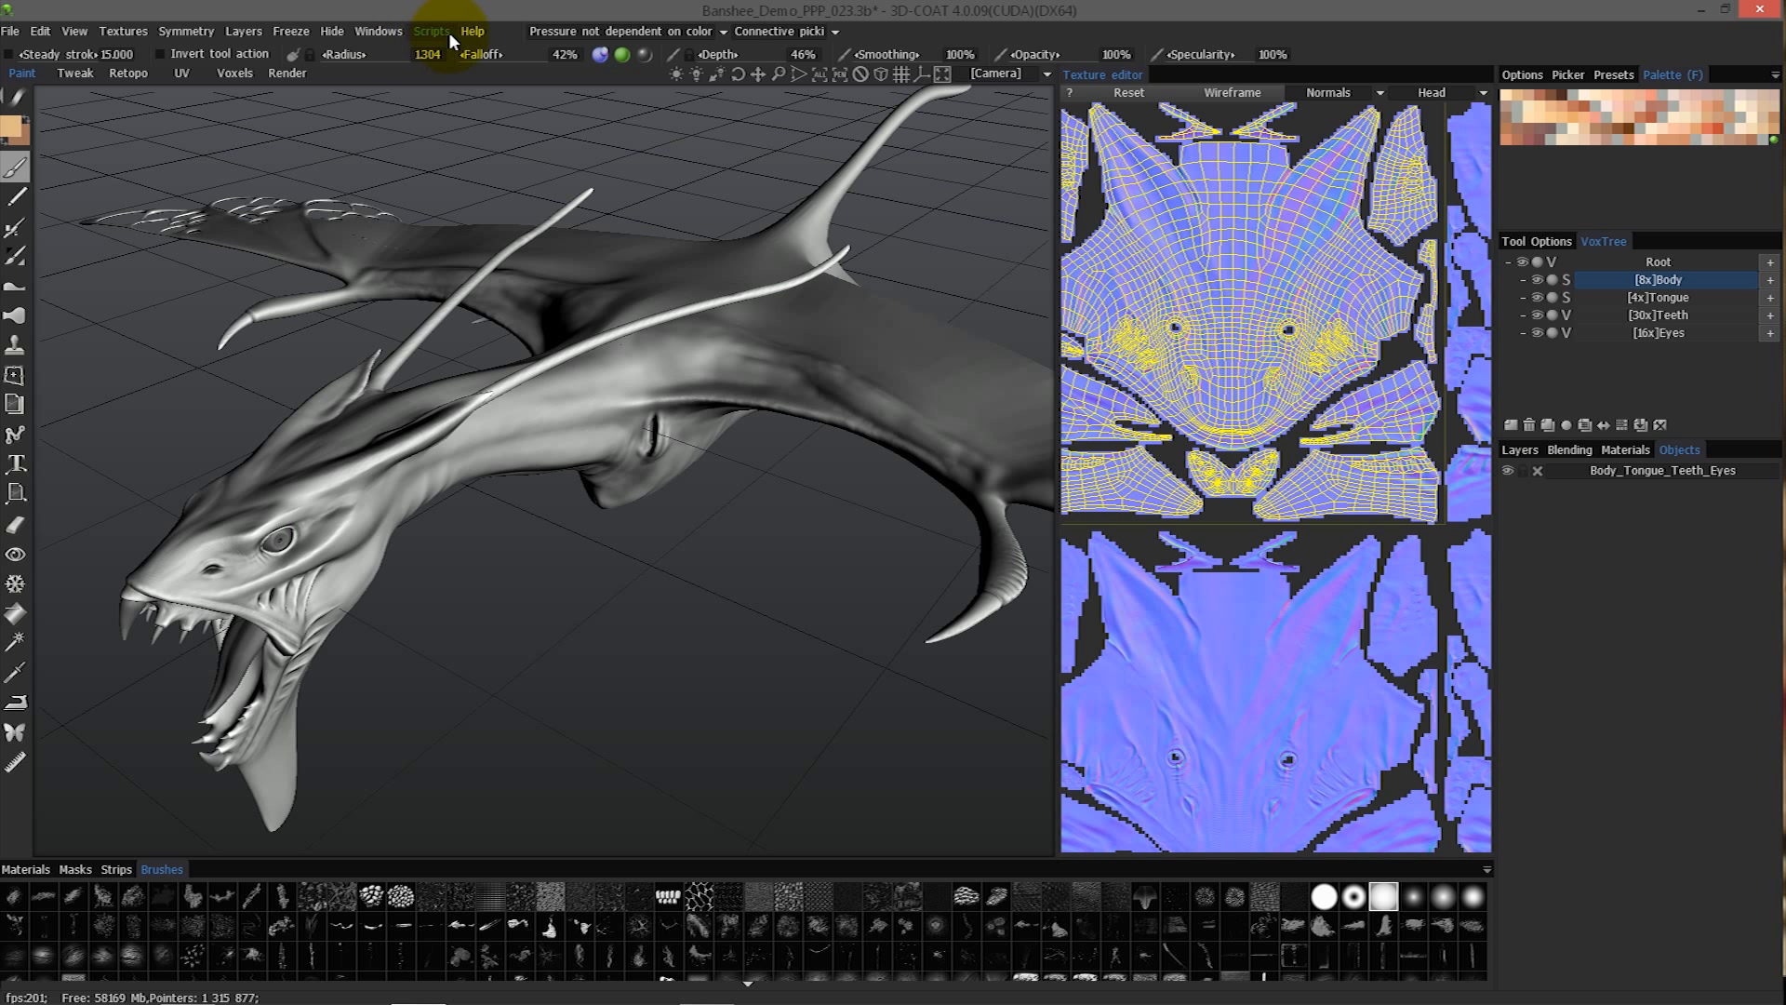
pyautogui.click(377, 31)
pyautogui.moveTo(386, 64)
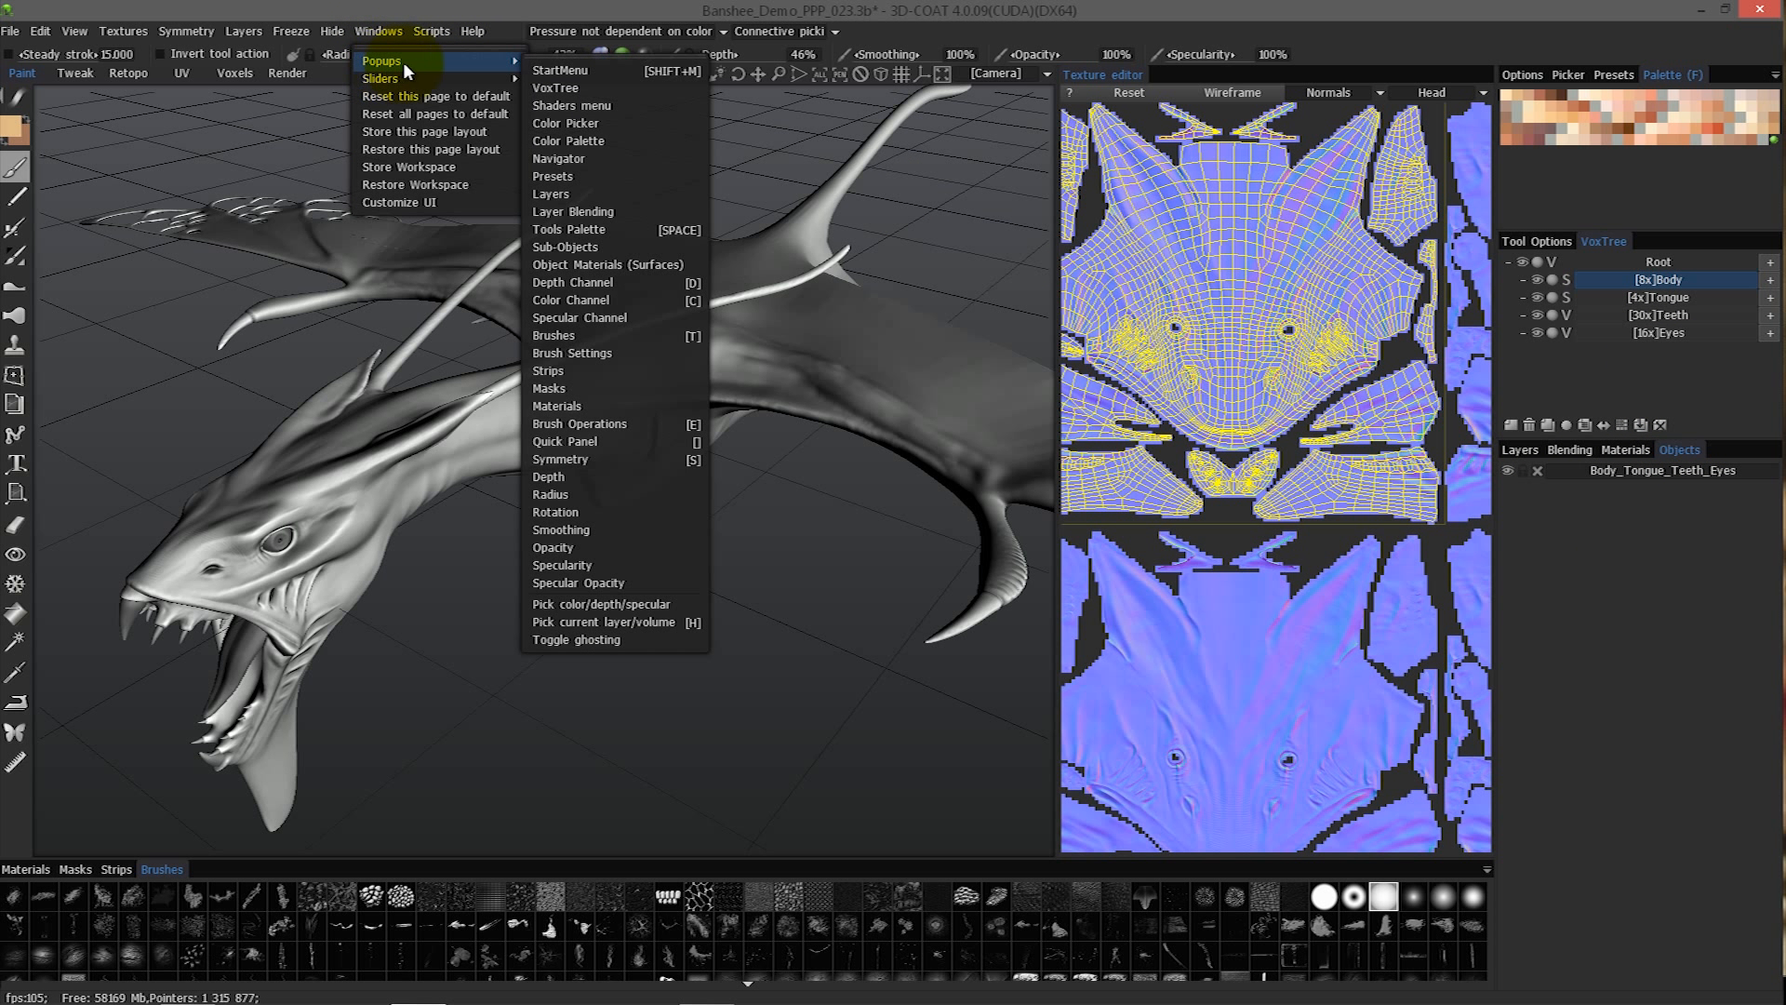
pyautogui.click(585, 247)
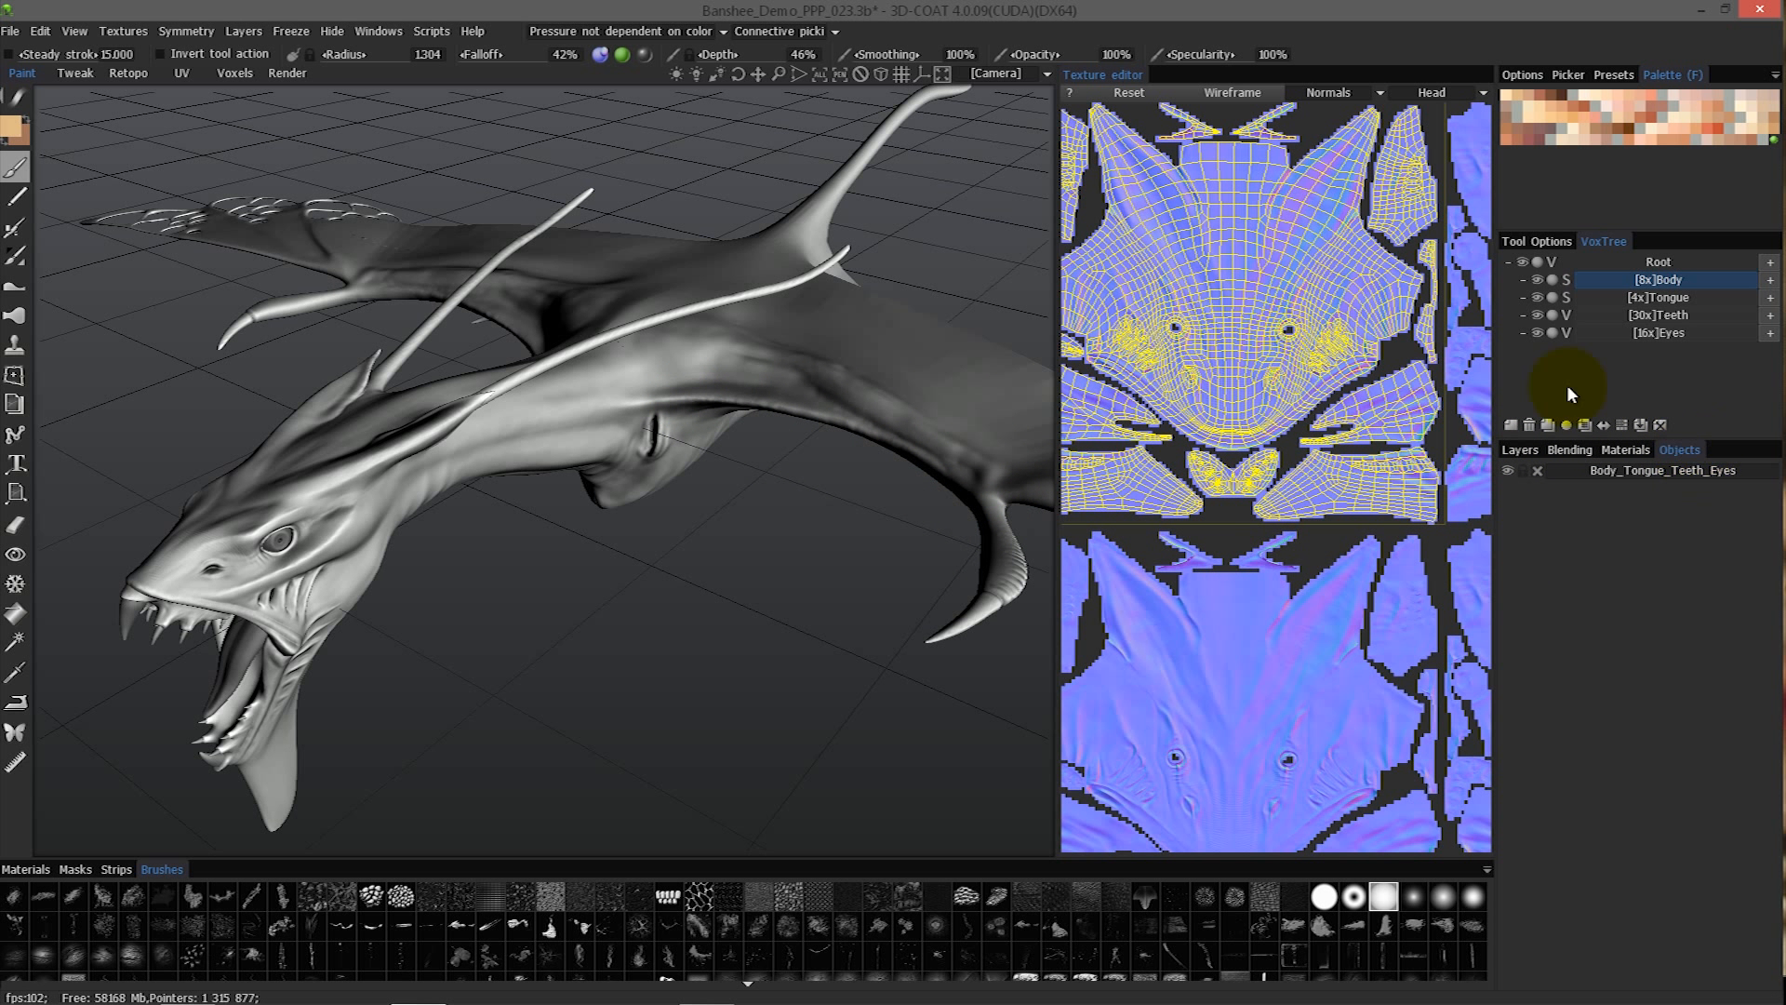
# - Delete the baked Body_Tongue_Teeth_Eyes object from the scene and remove all unused paint layers
pyautogui.click(1537, 471)
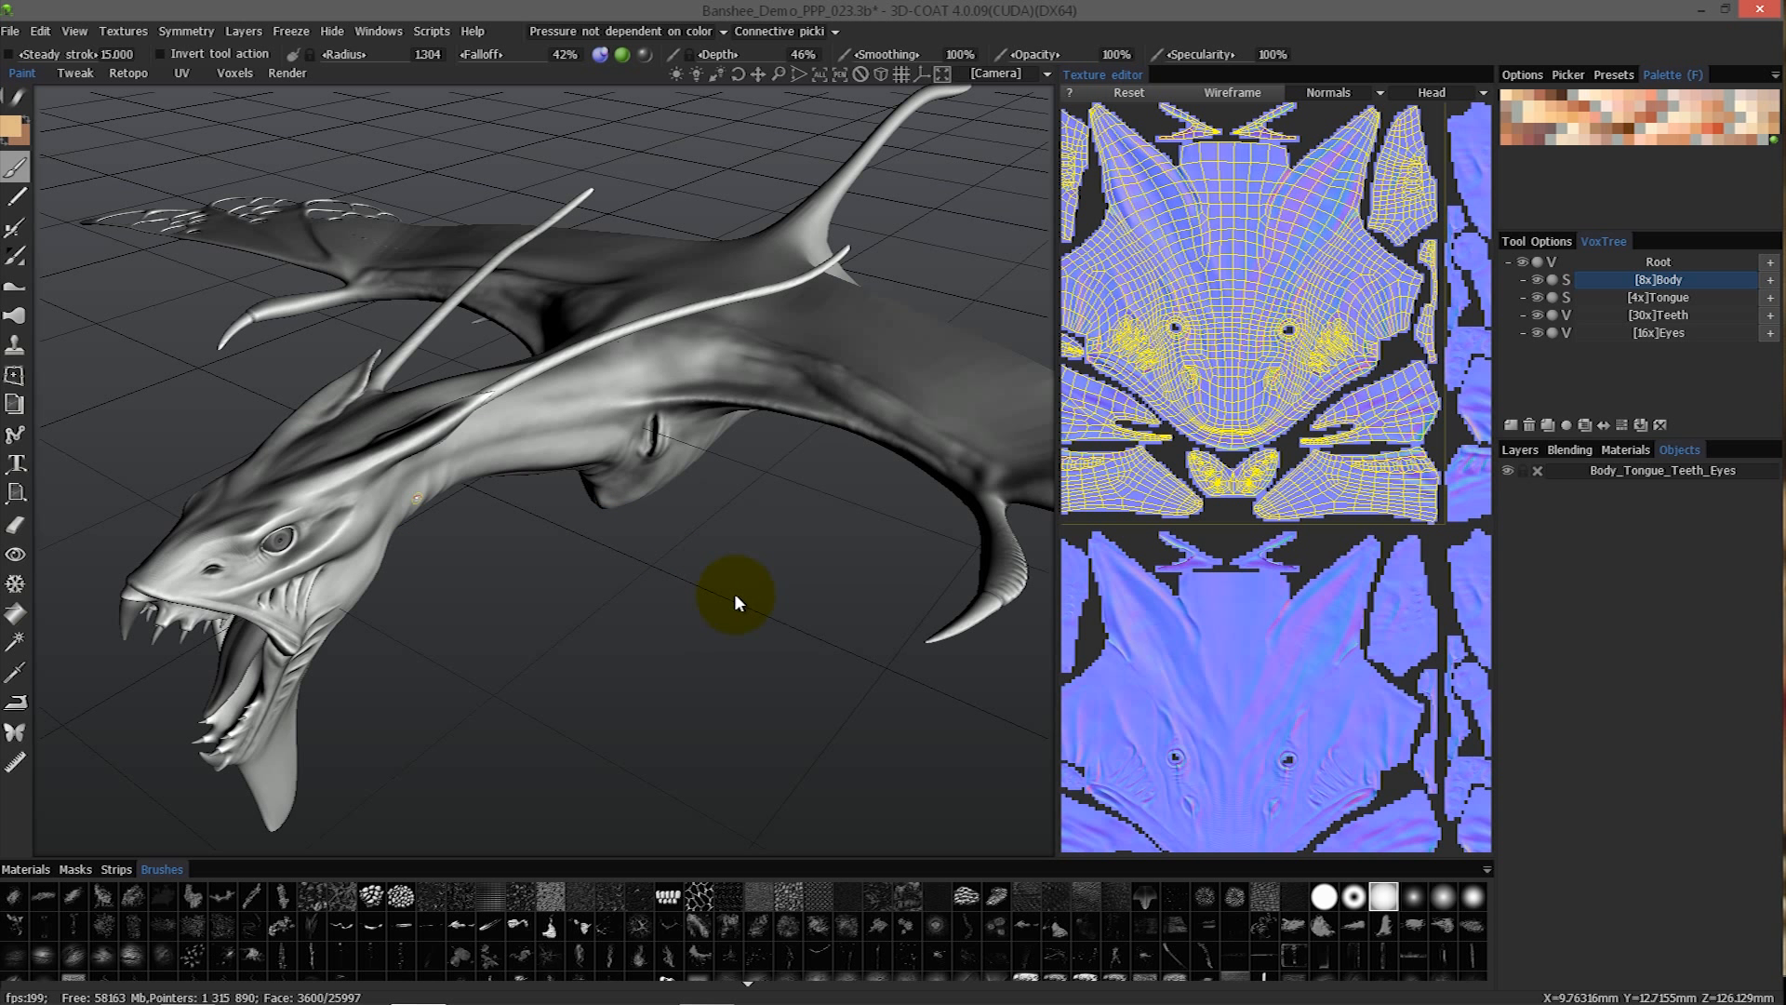
pyautogui.click(1518, 448)
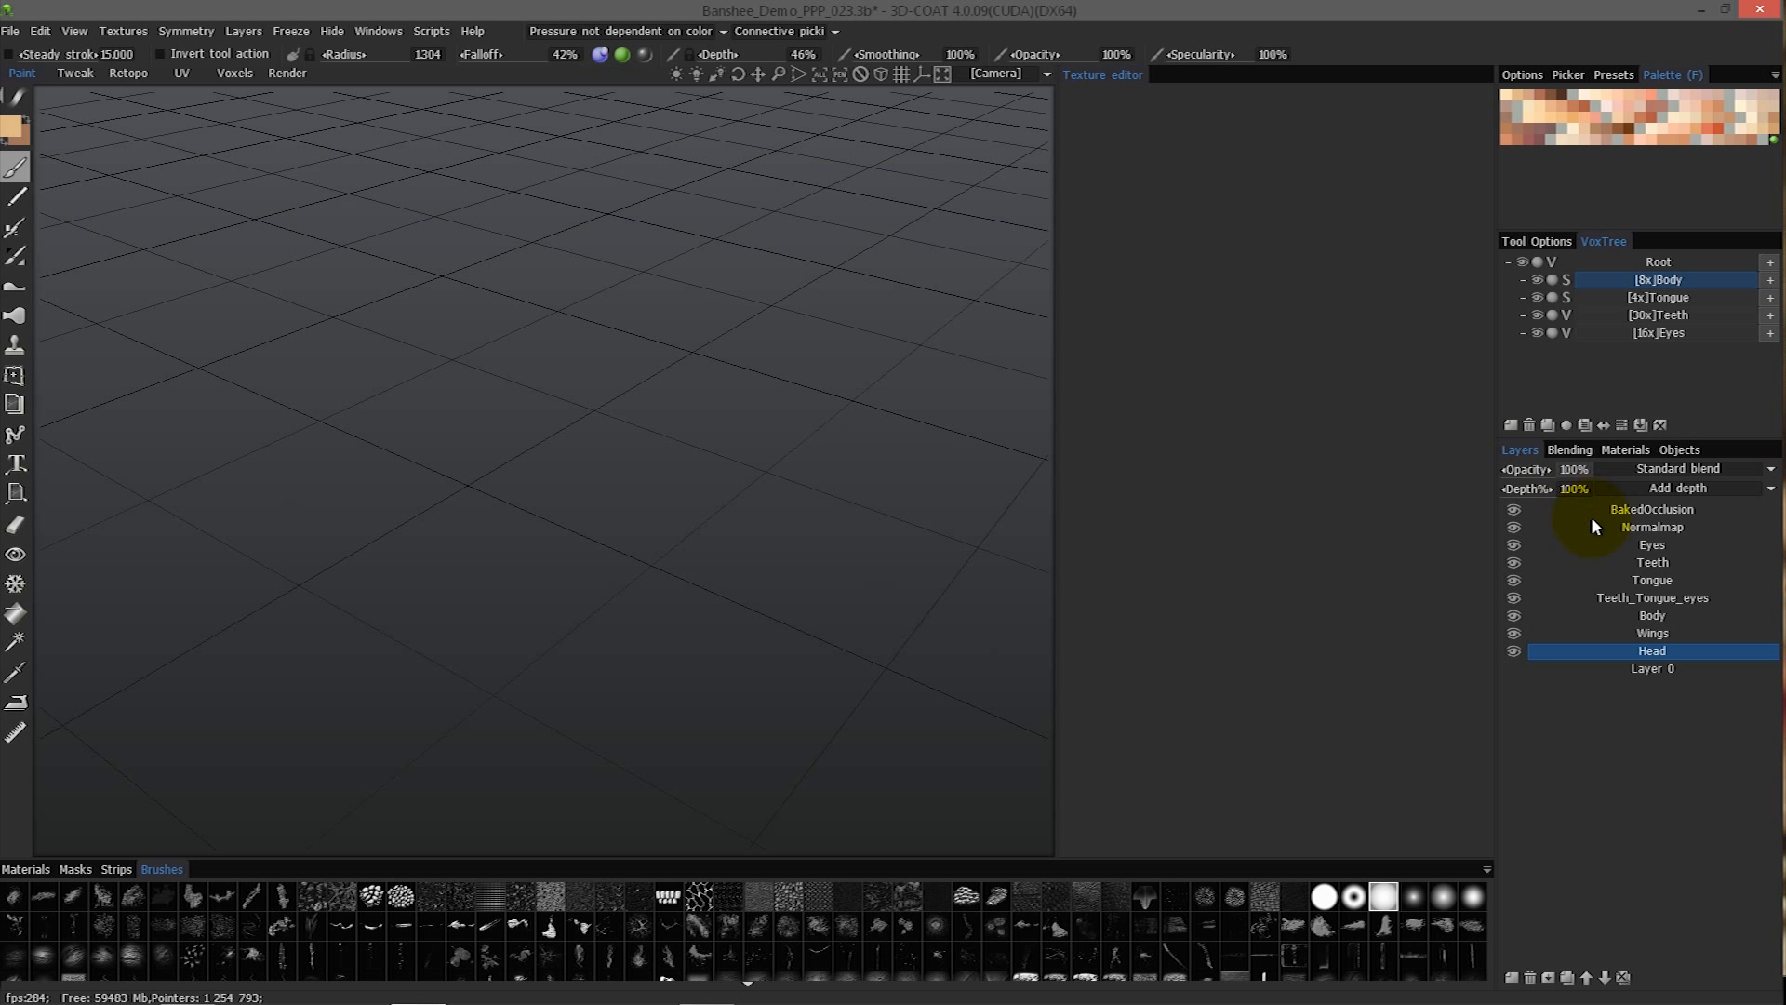
pyautogui.click(1624, 980)
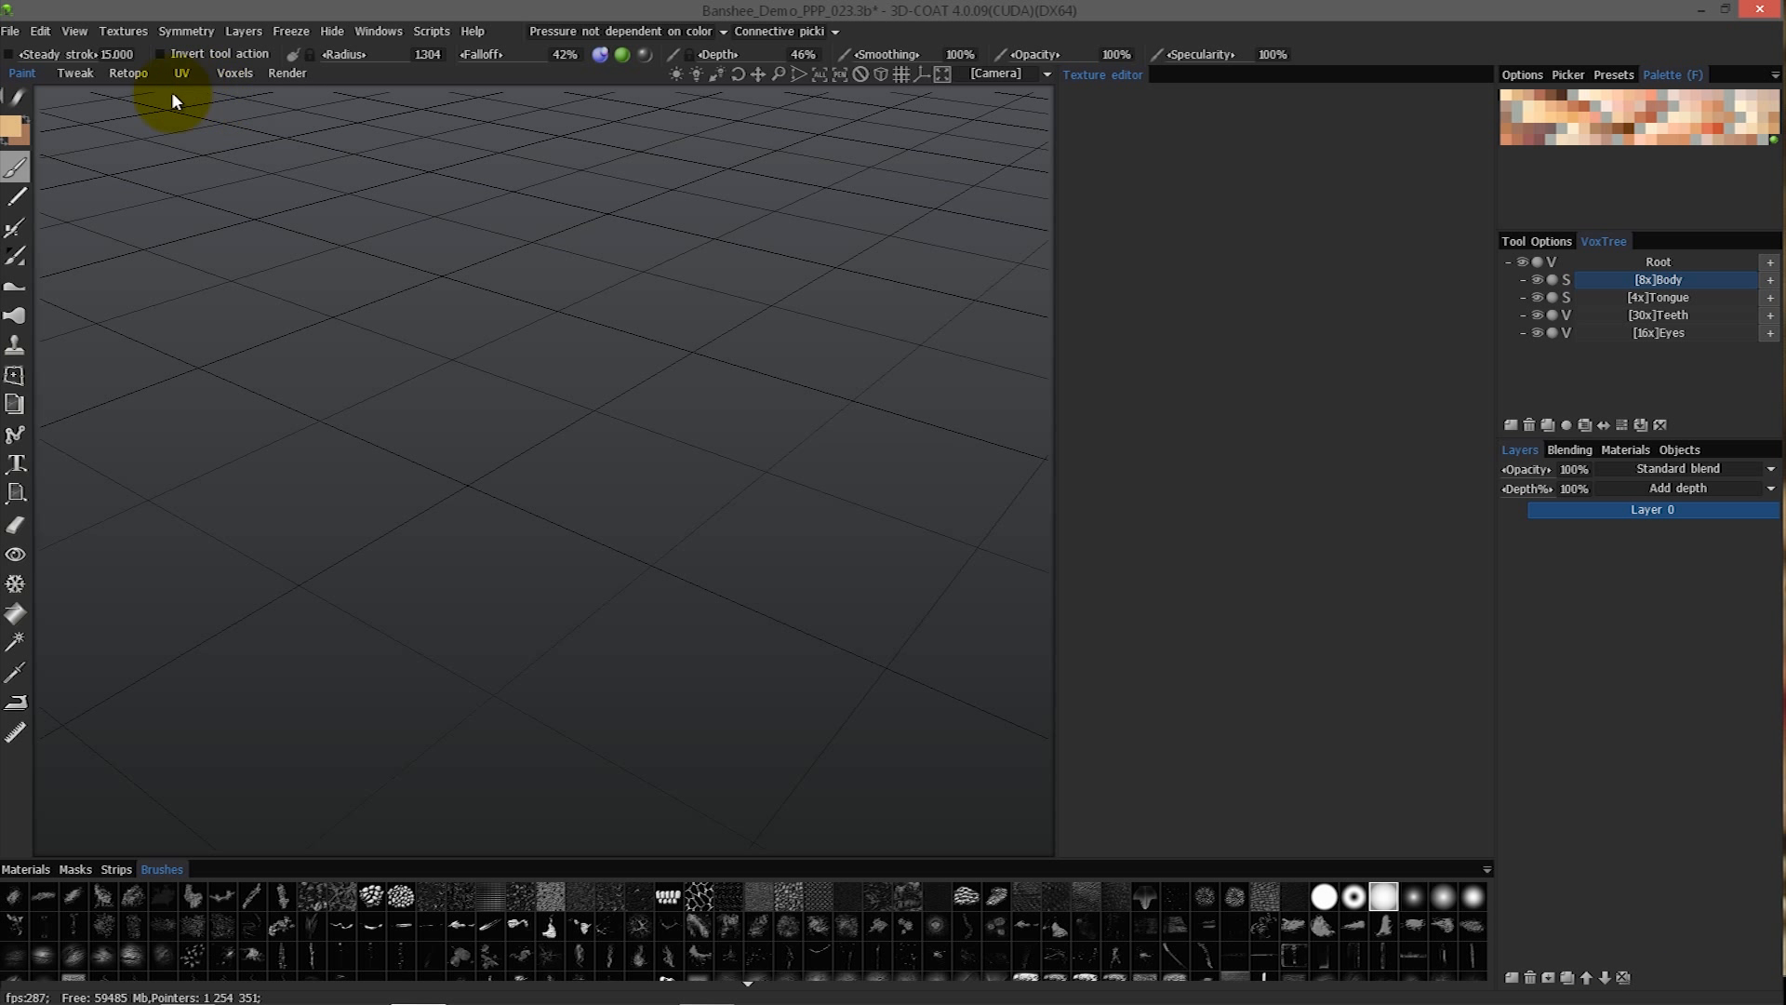
# - Return to the Retopo workspace, start Merge with NM (per-pixel) and place the scan settings dialog clear of the mesh
pyautogui.click(137, 78)
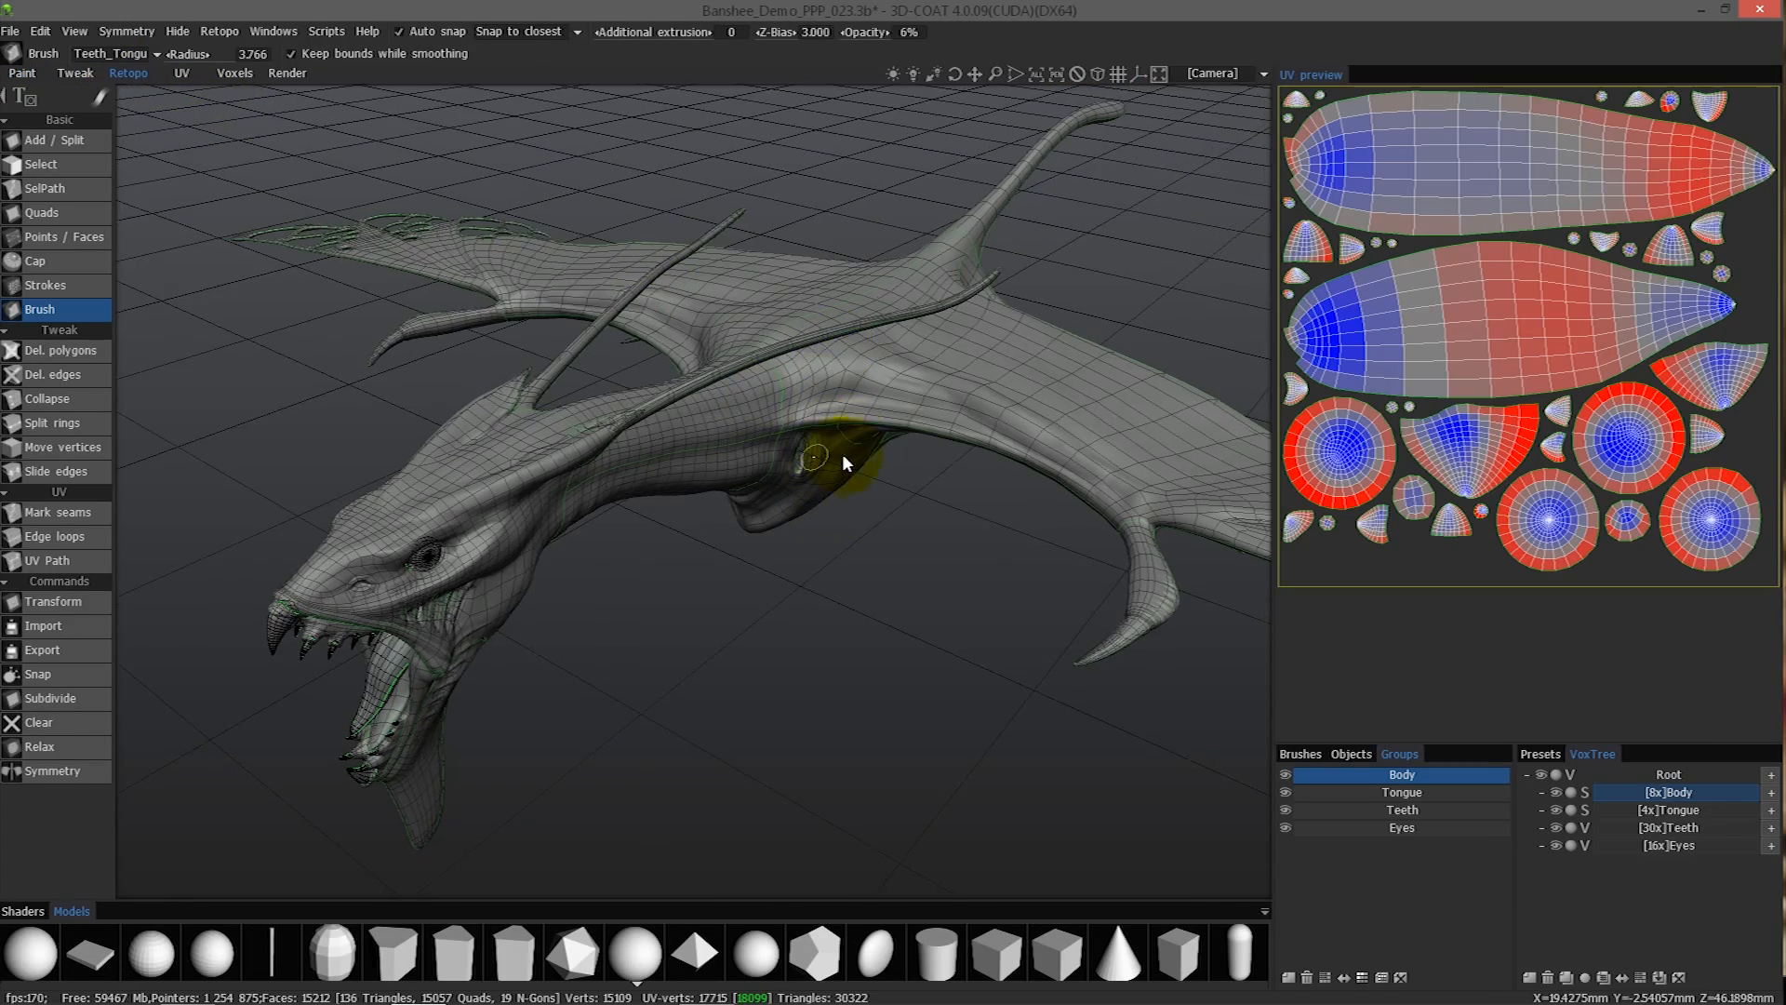
pyautogui.keyDown('alt'); pyautogui.moveTo(868, 465); pyautogui.dragTo(760, 386); pyautogui.keyUp('alt')
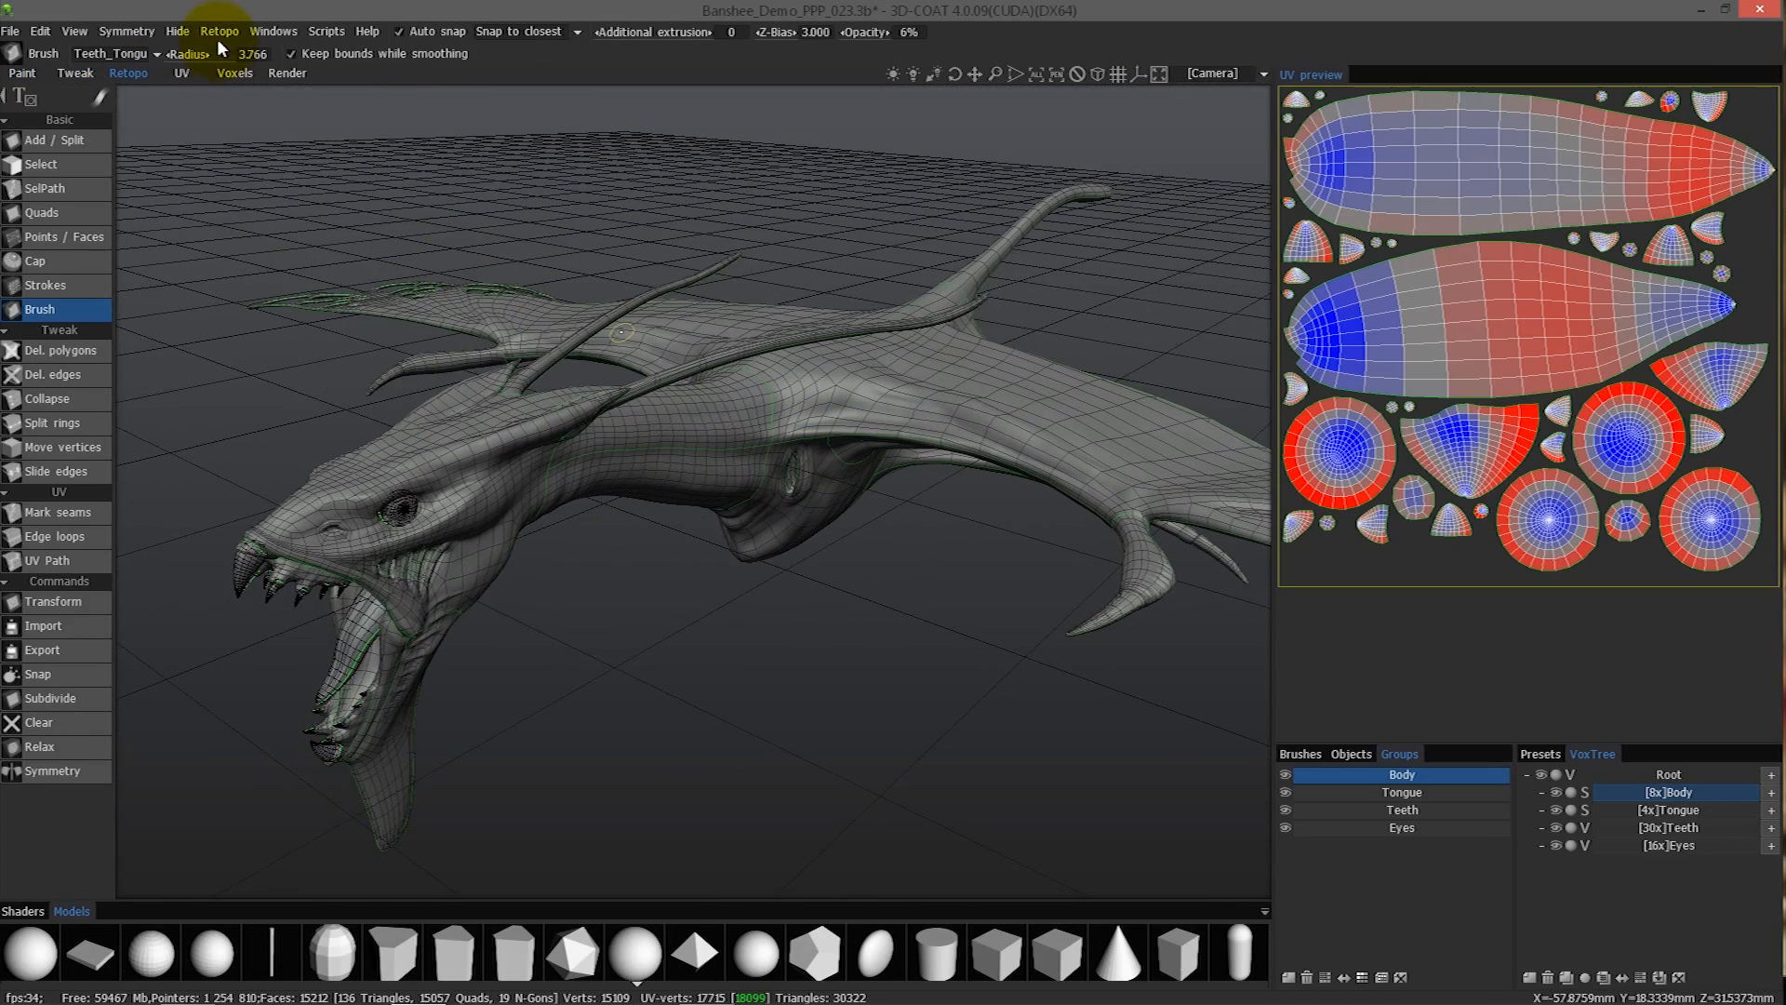
pyautogui.click(219, 31)
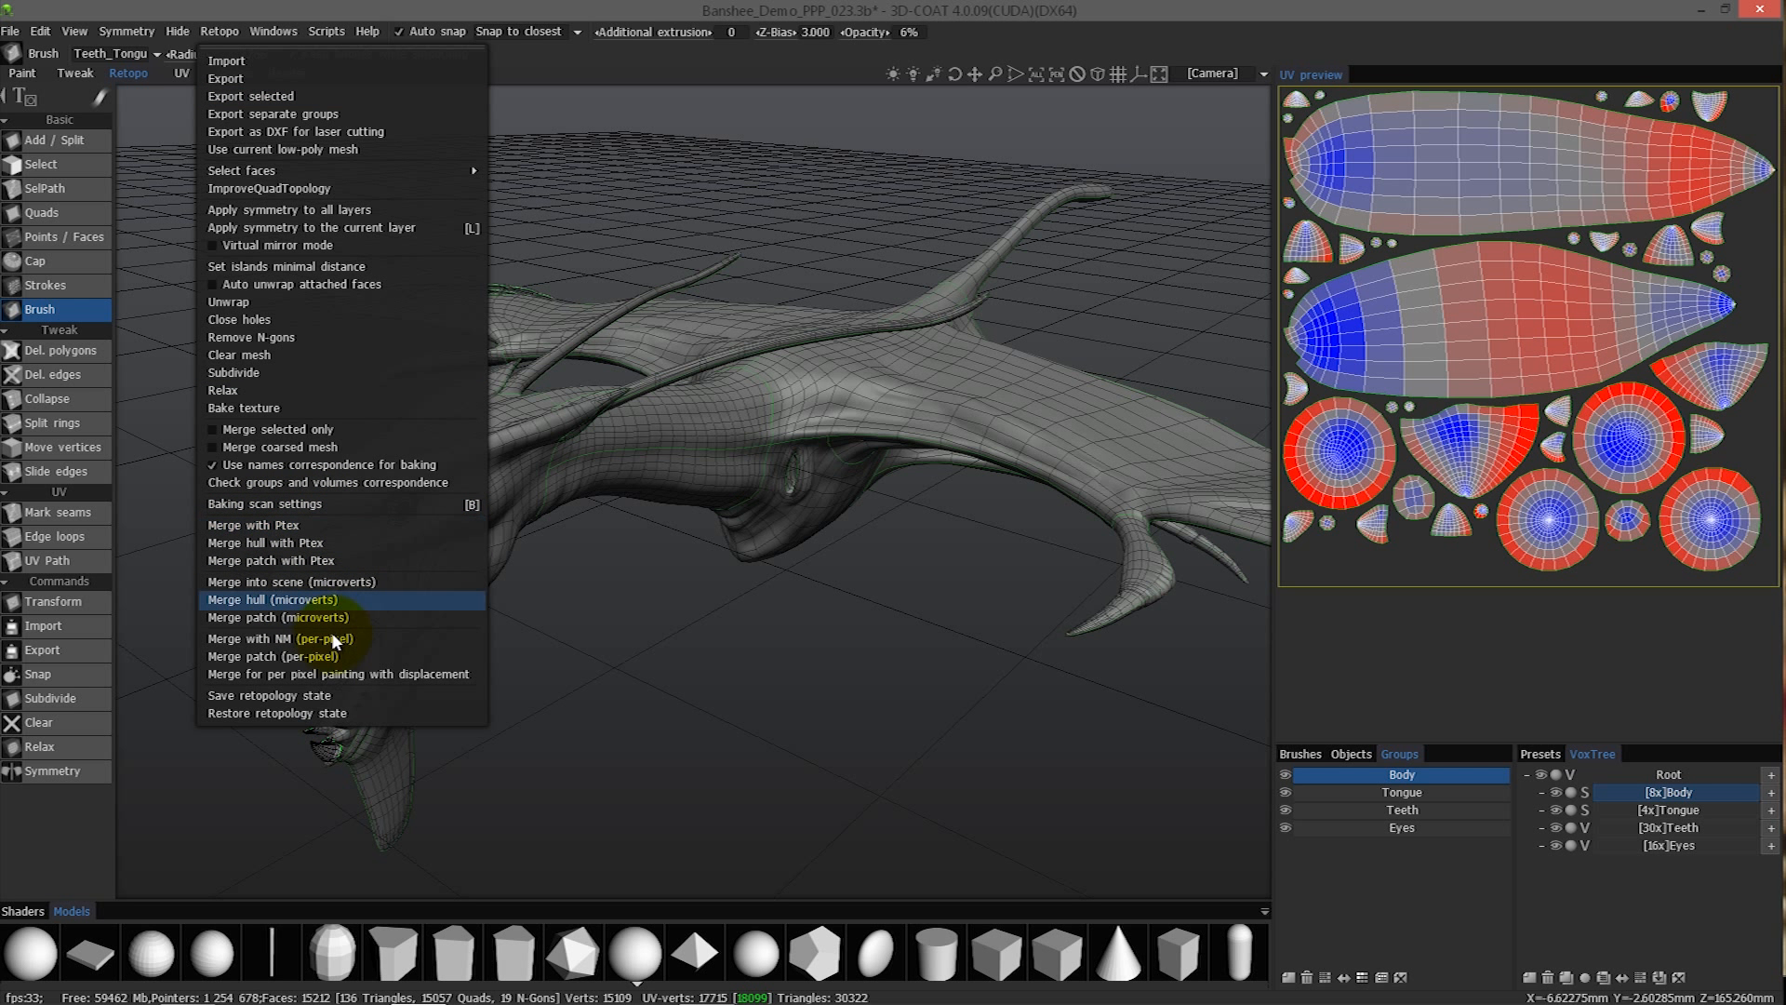
pyautogui.click(386, 640)
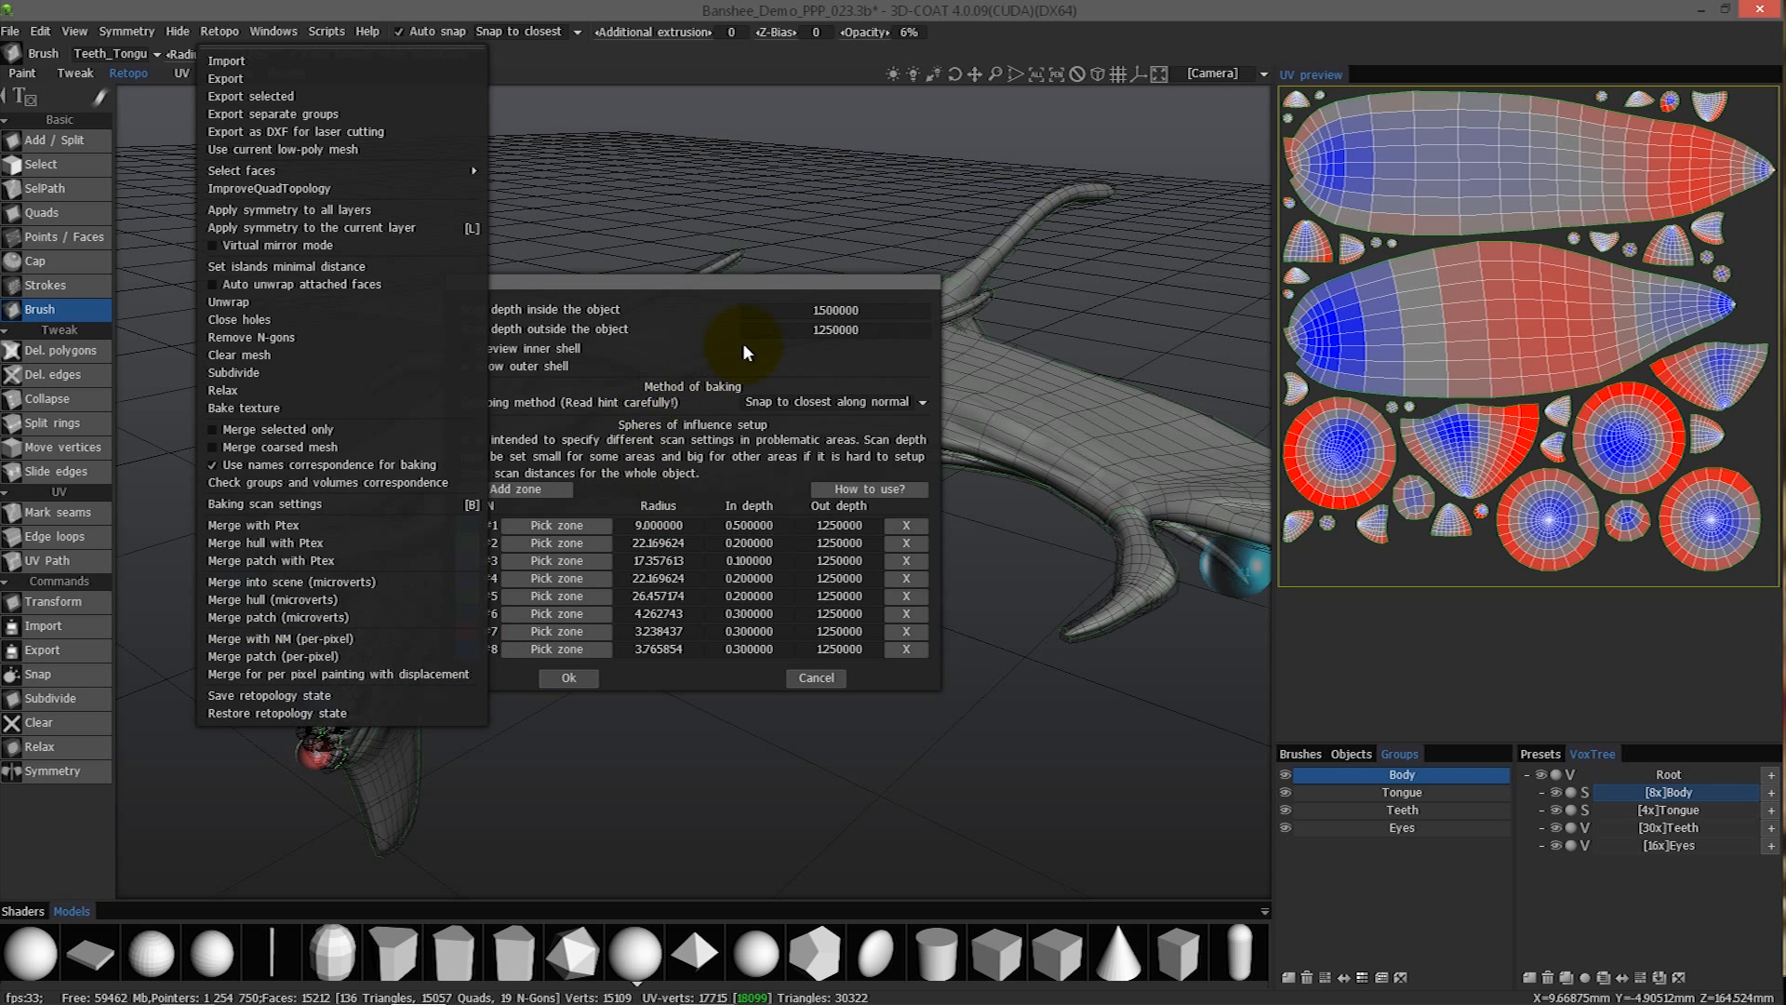
pyautogui.moveTo(680, 288); pyautogui.dragTo(1447, 104)
pyautogui.keyDown('alt'); pyautogui.moveTo(847, 495); pyautogui.dragTo(894, 519); pyautogui.keyUp('alt')
pyautogui.keyDown('alt'); pyautogui.moveTo(893, 519); pyautogui.dragTo(930, 561, button='right'); pyautogui.keyUp('alt')
pyautogui.keyDown('alt'); pyautogui.moveTo(928, 560); pyautogui.dragTo(1226, 301); pyautogui.keyUp('alt')
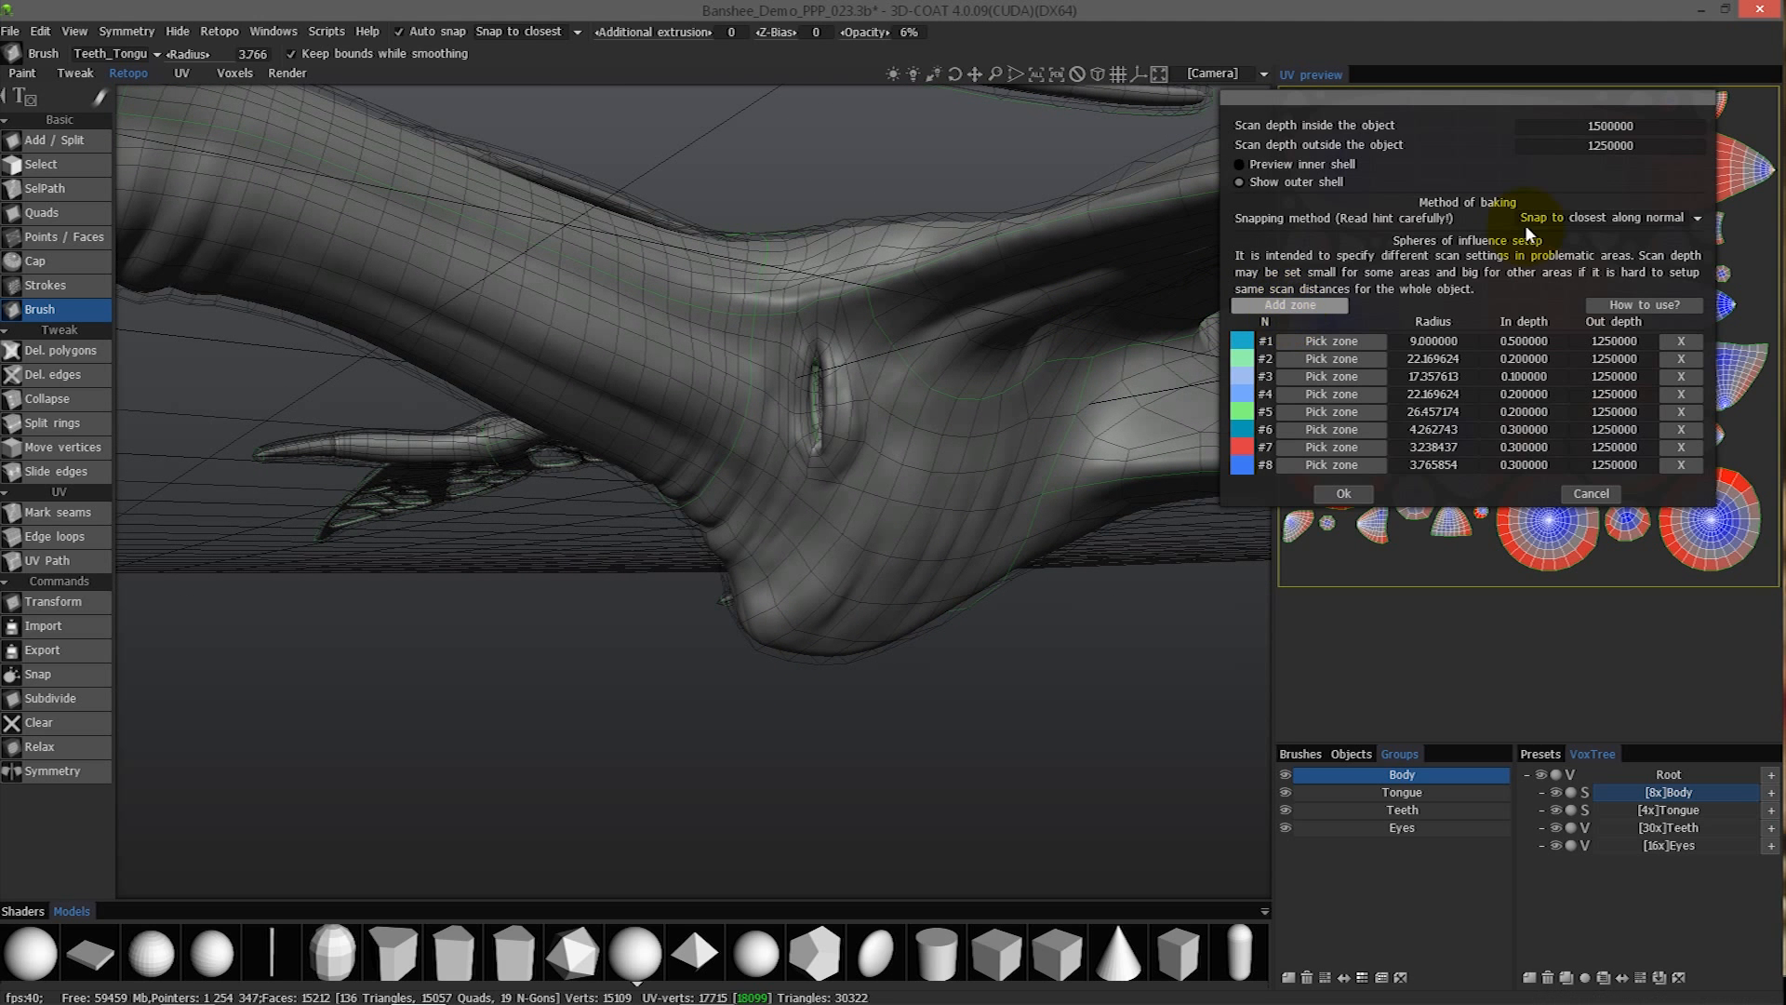
# - Change the snapping method for baking to Snap to outer surface and accept the scan settings
pyautogui.click(1561, 217)
pyautogui.click(1583, 257)
pyautogui.keyDown('alt'); pyautogui.moveTo(1319, 333); pyautogui.dragTo(1340, 450); pyautogui.keyUp('alt')
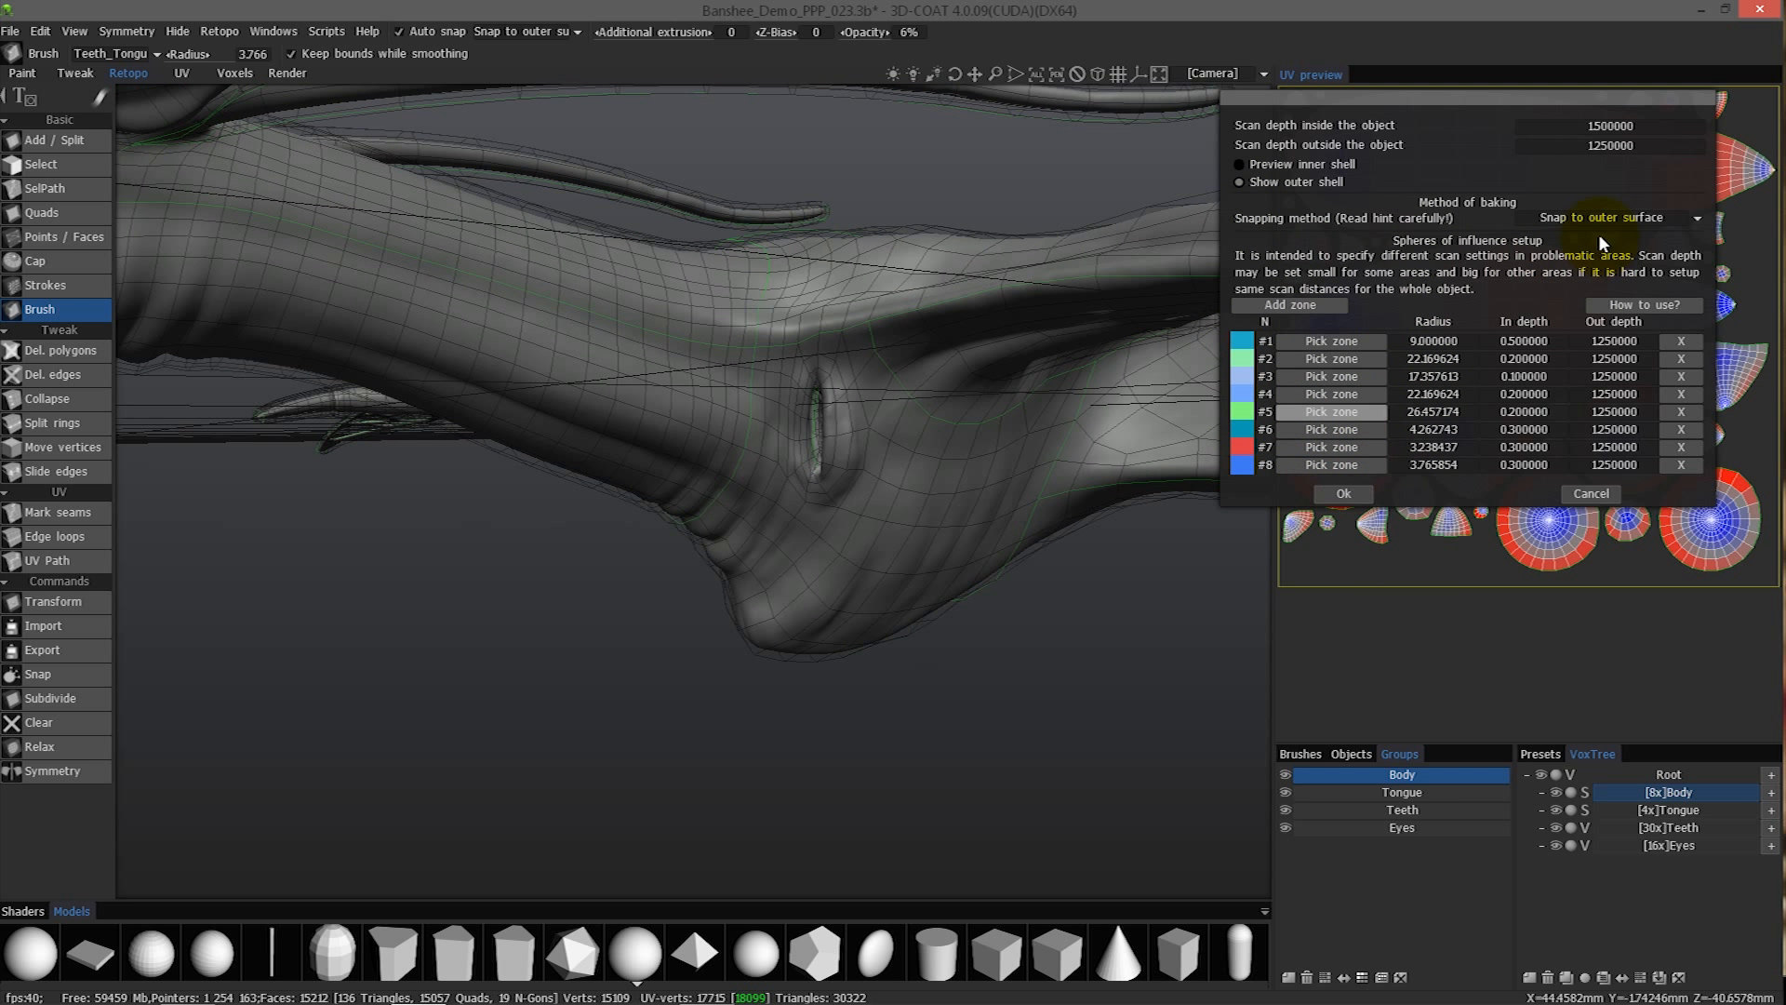
pyautogui.click(1345, 496)
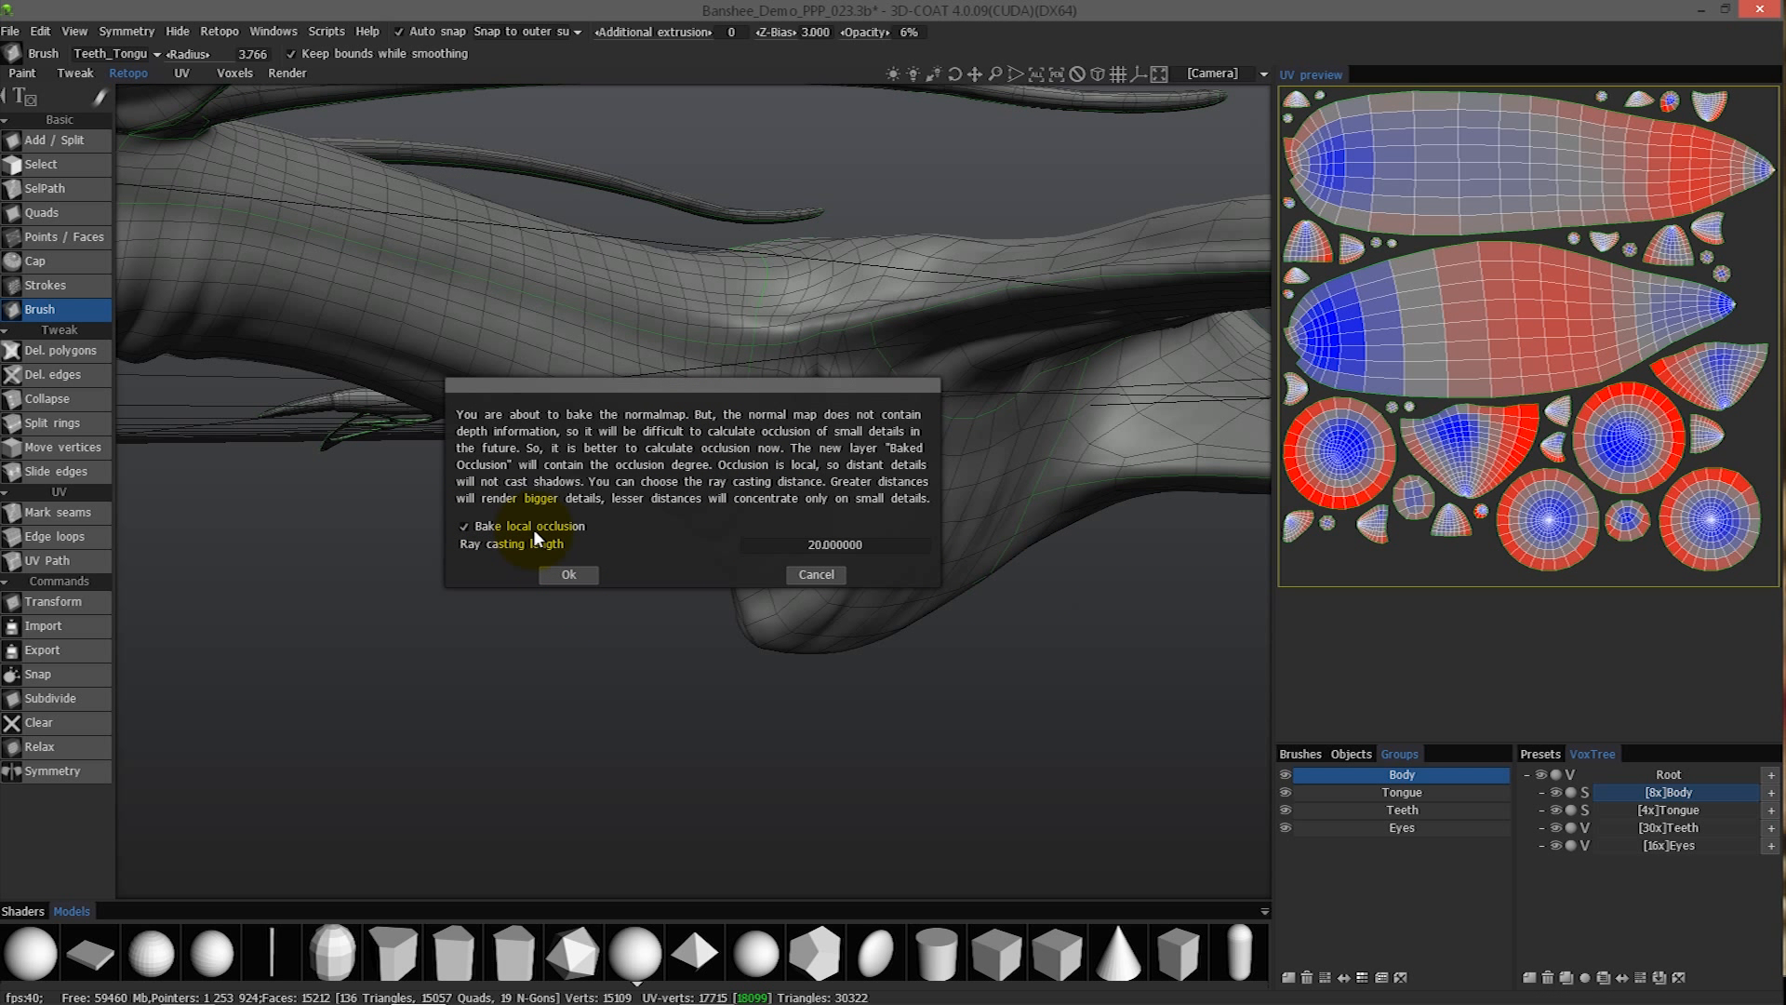
# - Accept the local occlusion settings, set all UV-set textures to 2048 x 2048 and run the bake
pyautogui.press('Return')
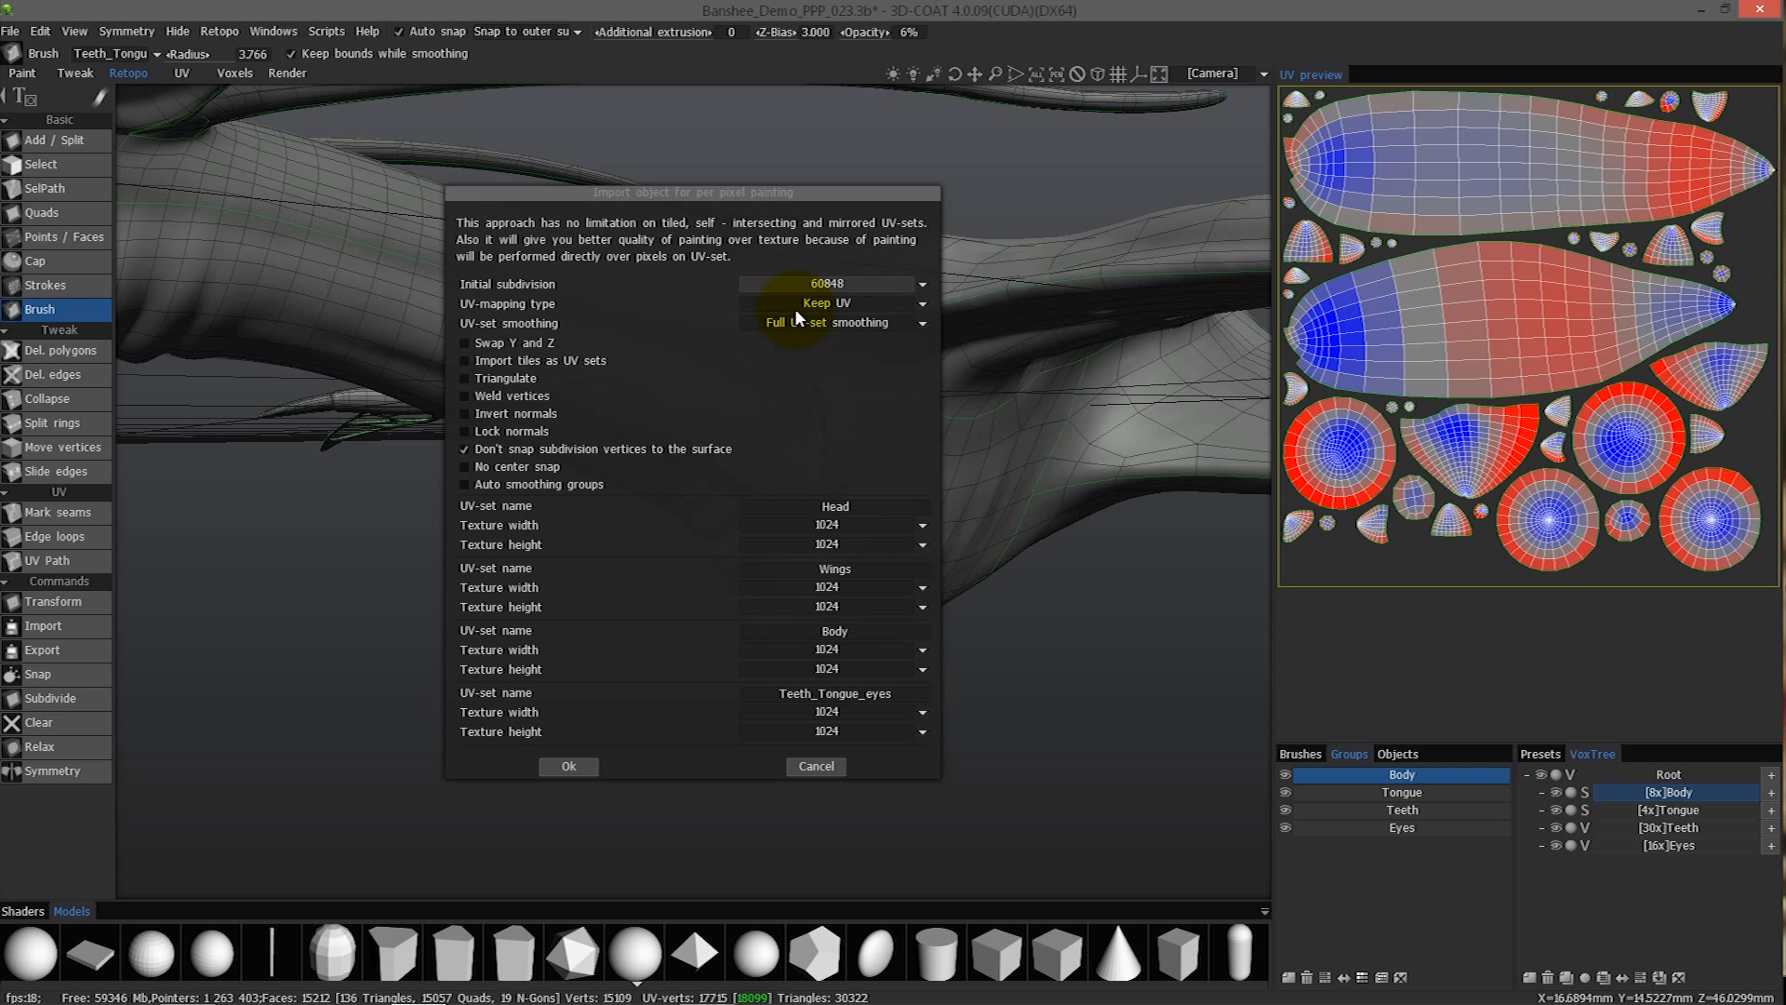
pyautogui.click(796, 544)
pyautogui.click(779, 653)
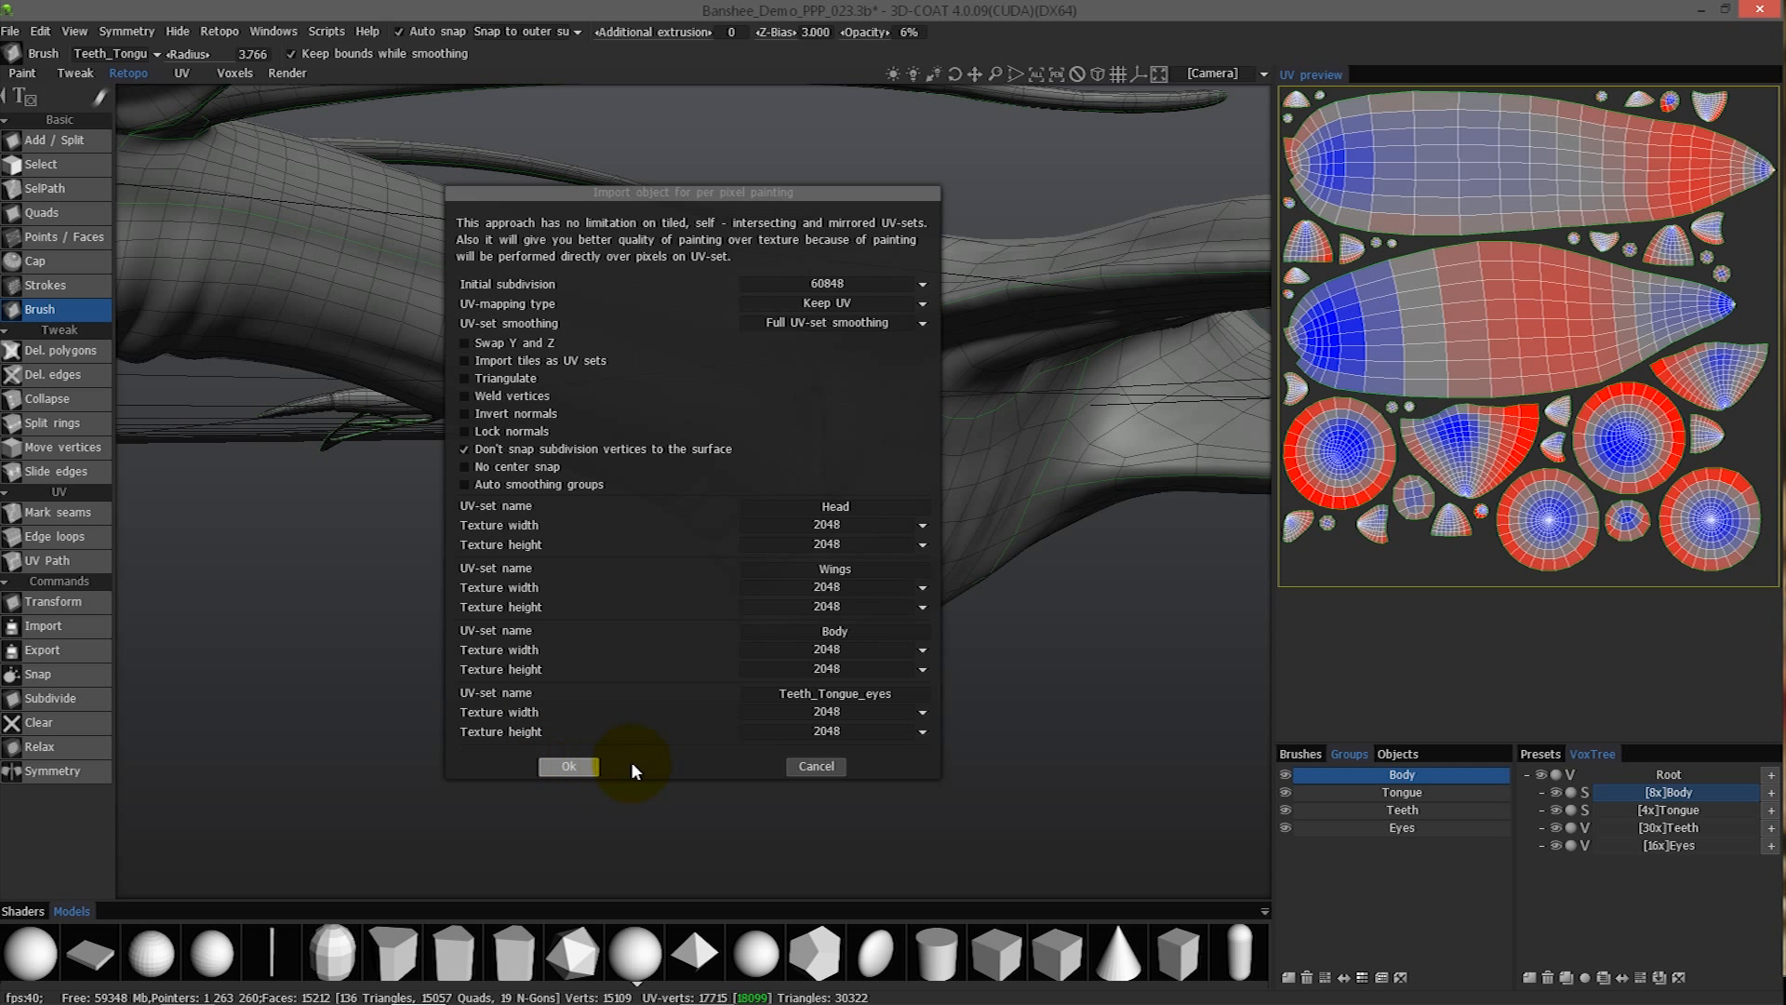
pyautogui.click(569, 766)
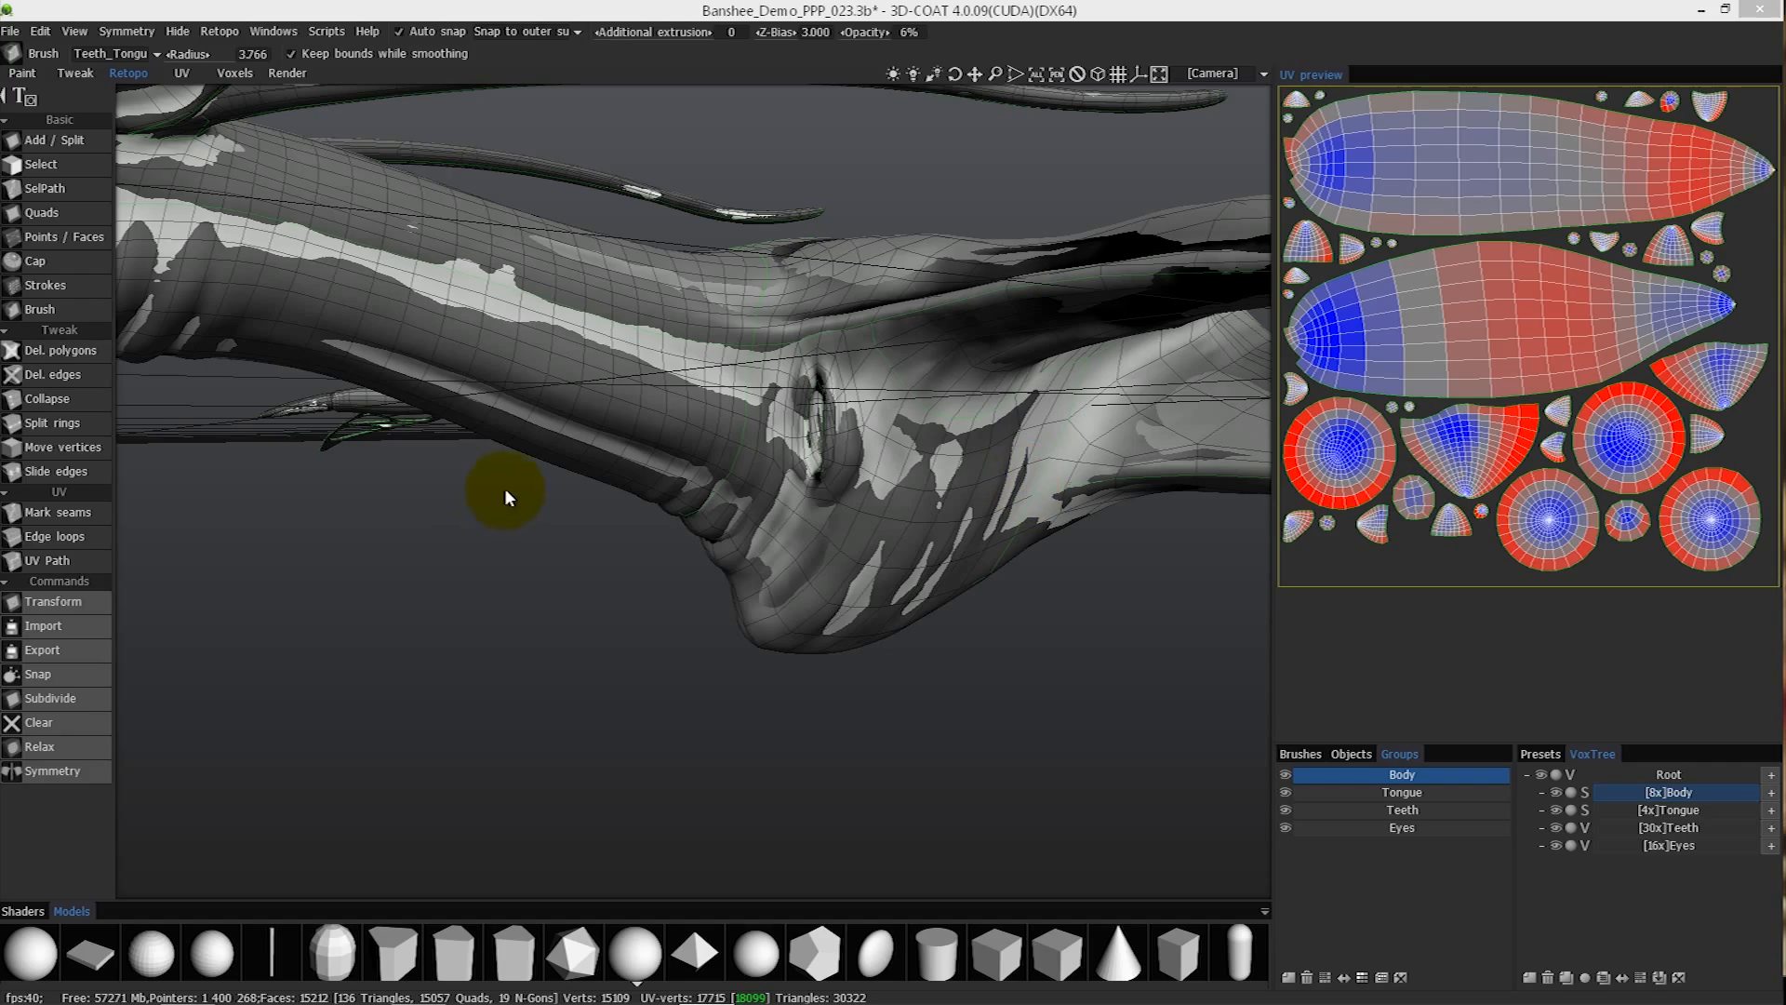
# - Examine the newly baked creature in the Retopo workspace and in the Paint workspace
pyautogui.keyDown('alt'); pyautogui.moveTo(528, 389); pyautogui.dragTo(268, 238); pyautogui.keyUp('alt')
pyautogui.click(21, 73)
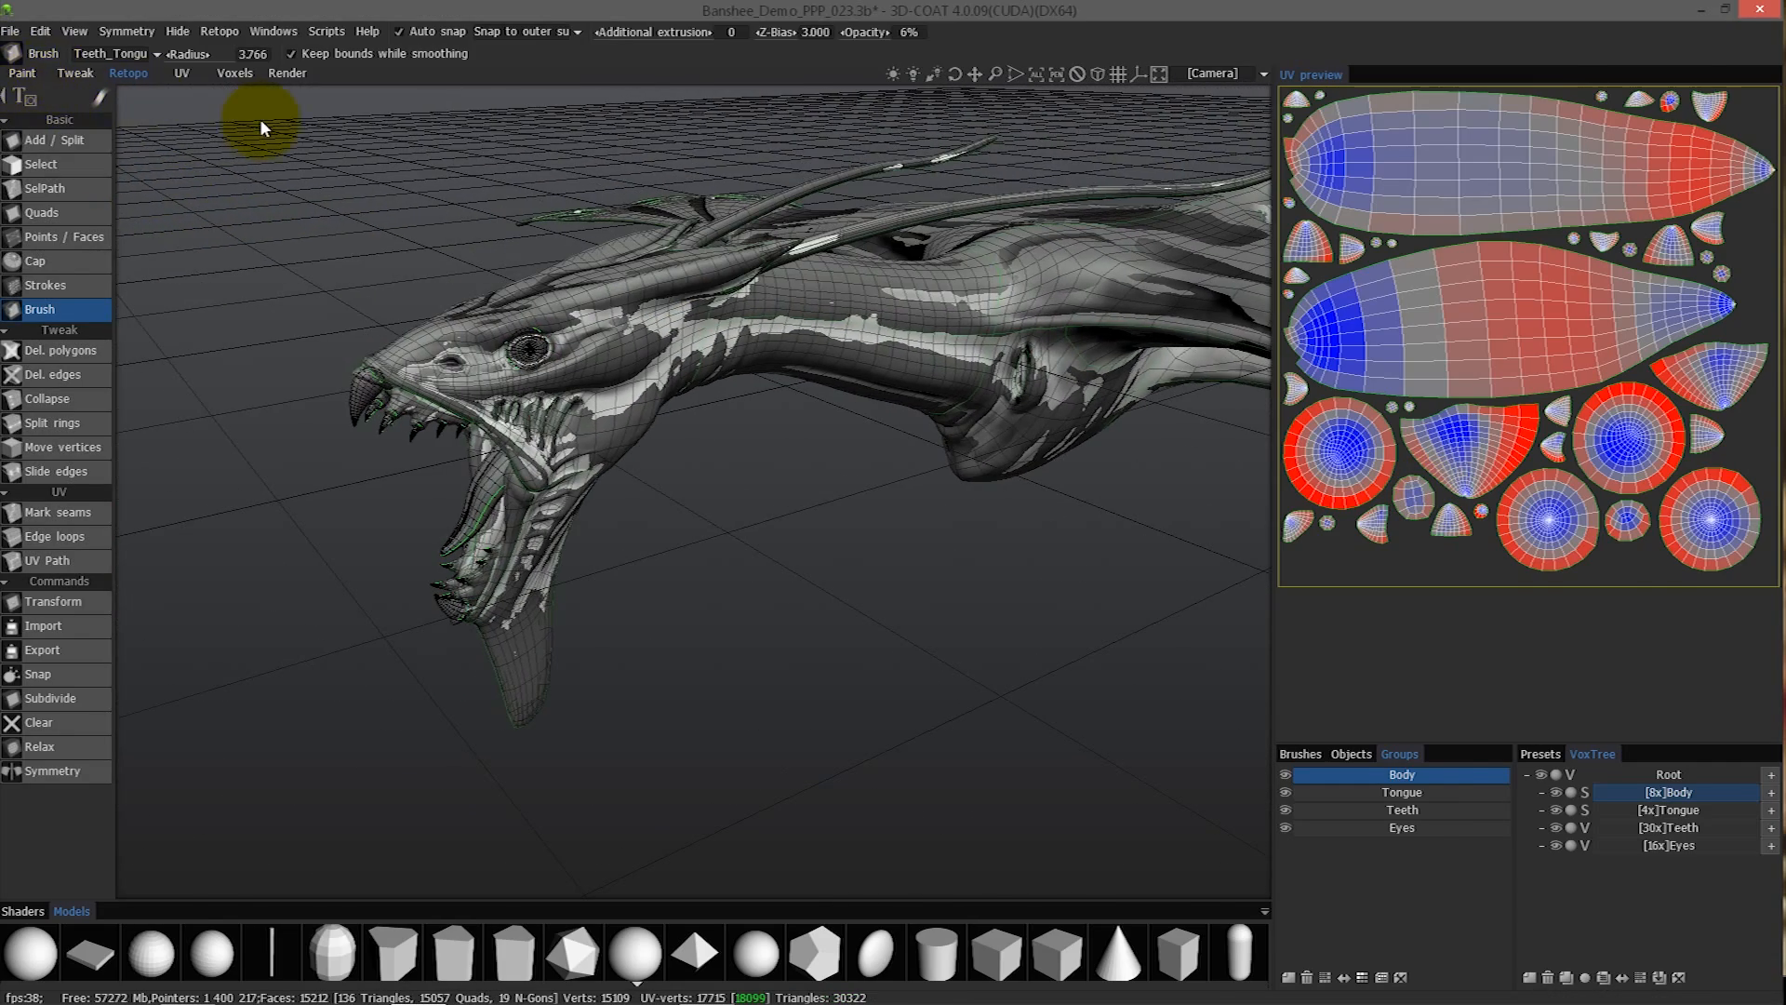
pyautogui.keyDown('alt'); pyautogui.moveTo(651, 425); pyautogui.dragTo(1042, 484); pyautogui.keyUp('alt')
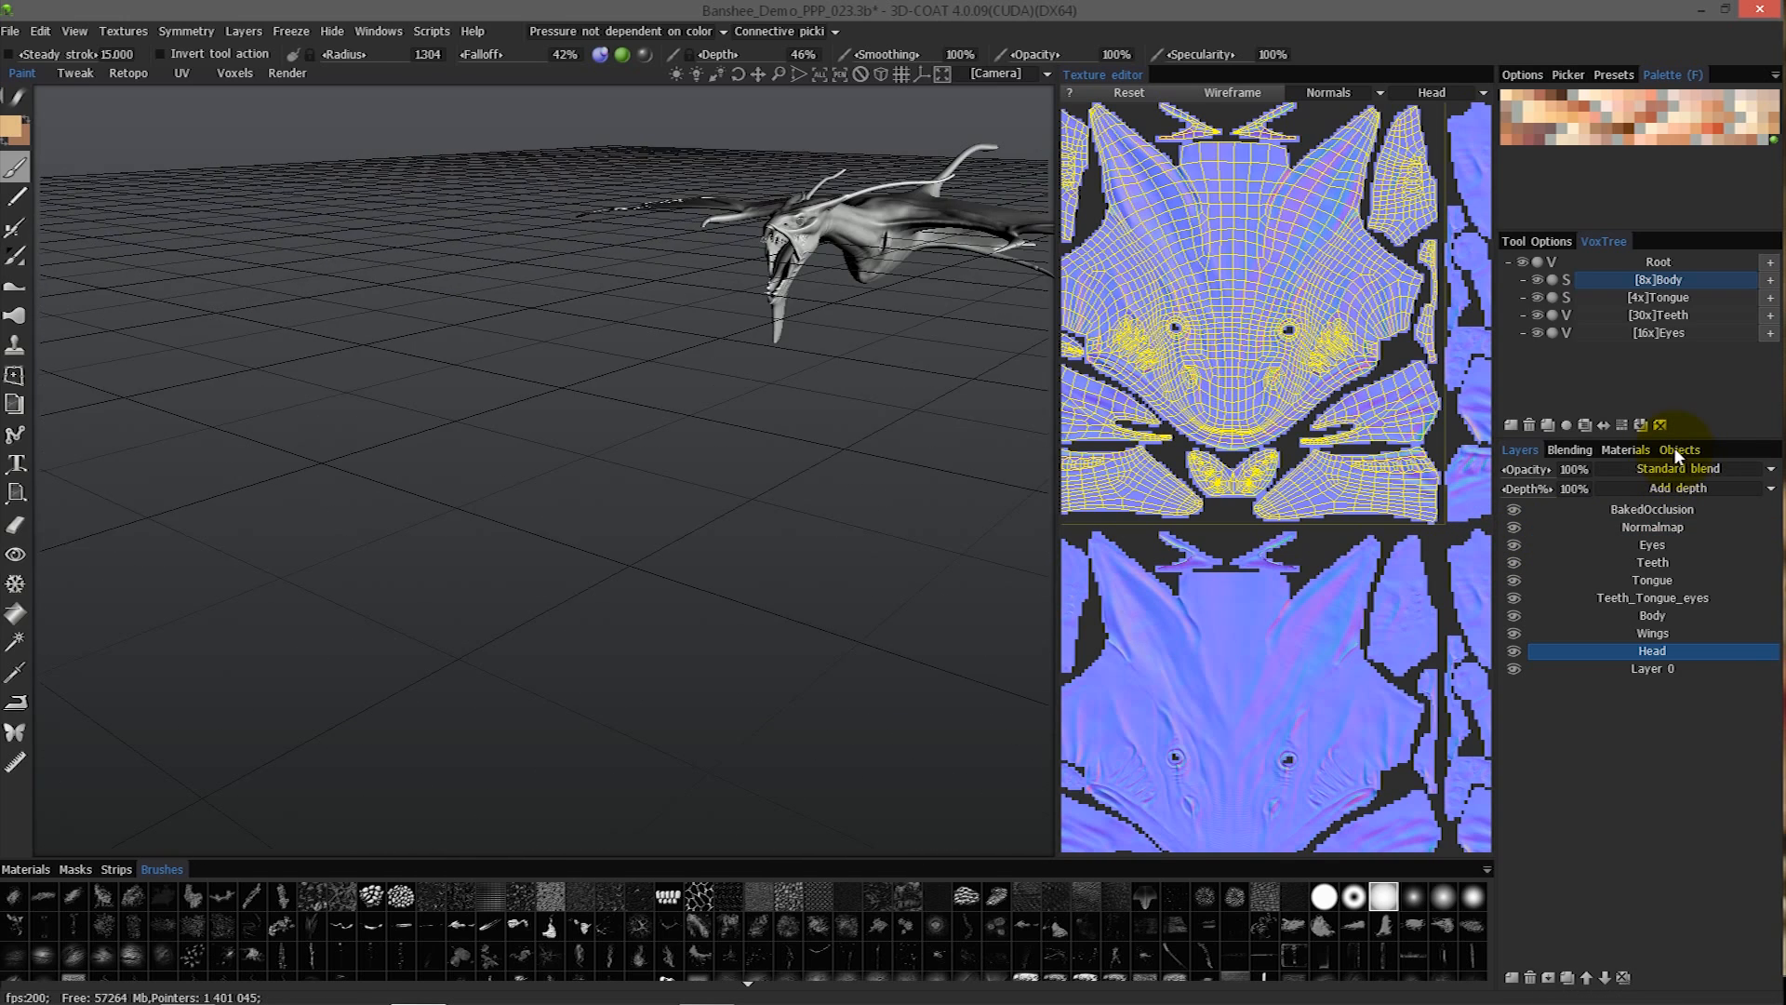
# - Delete the second baked Body_Tongue_Teeth_Eyes object and clear the unused layers it left behind
pyautogui.click(1675, 449)
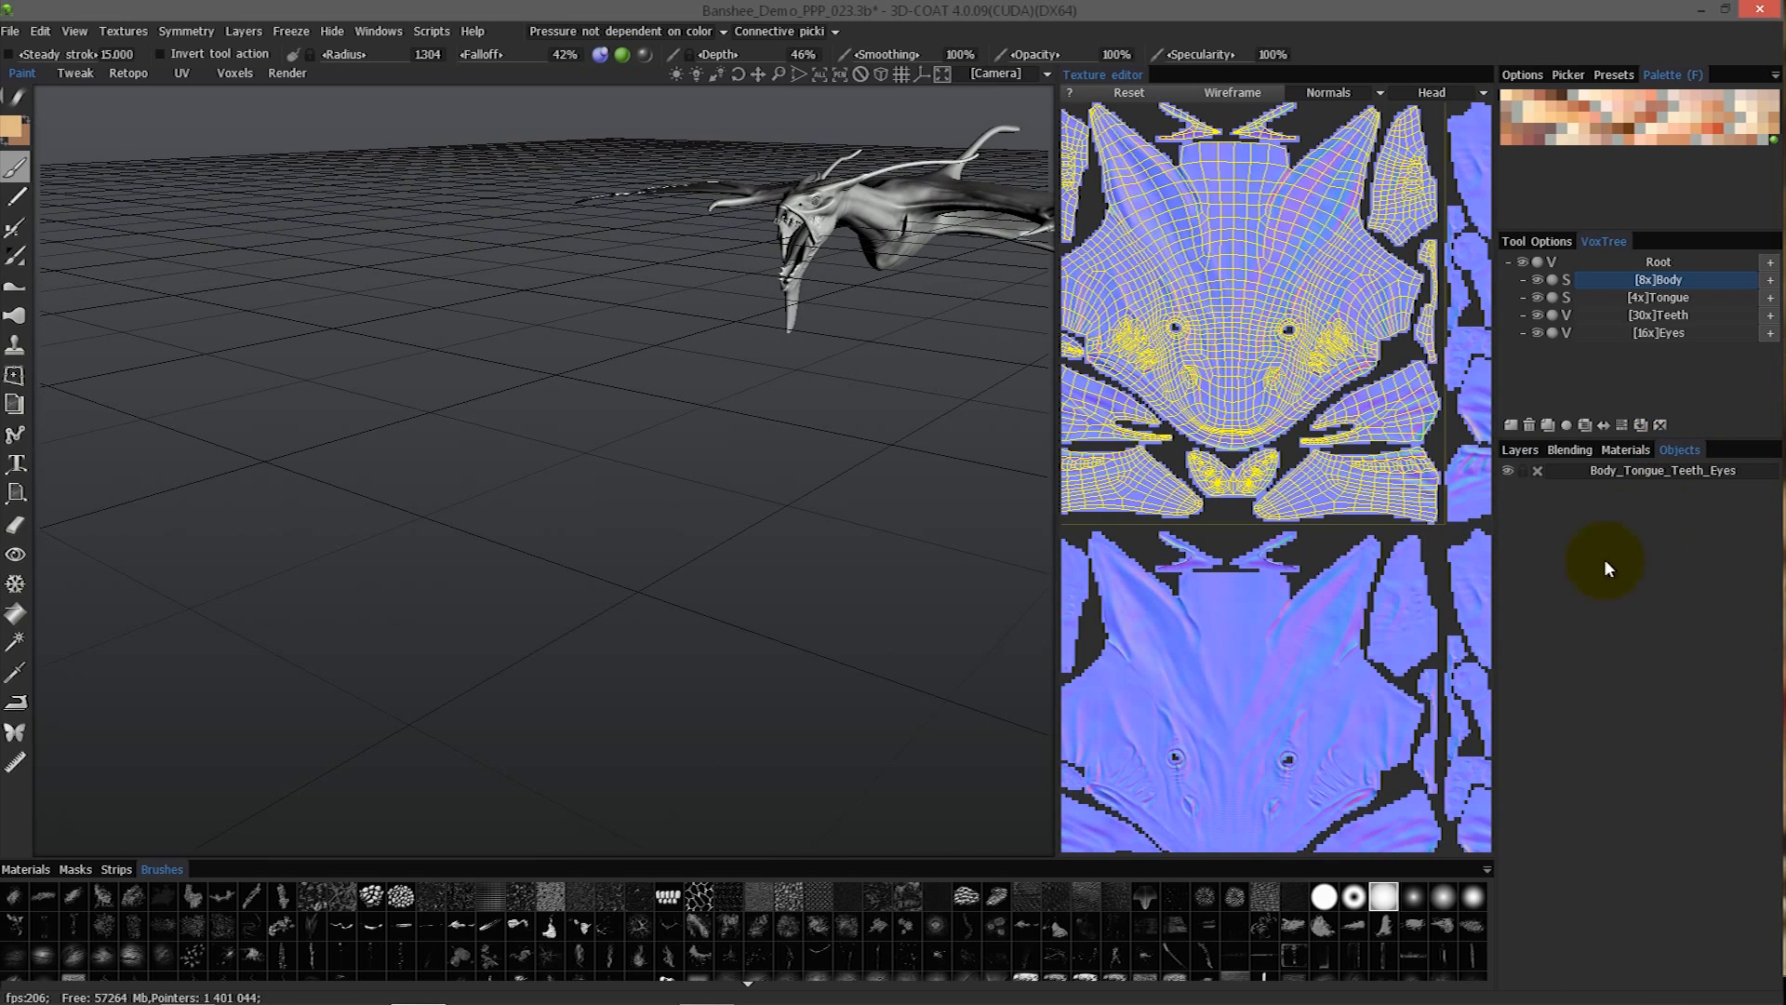
pyautogui.click(1539, 471)
pyautogui.click(419, 506)
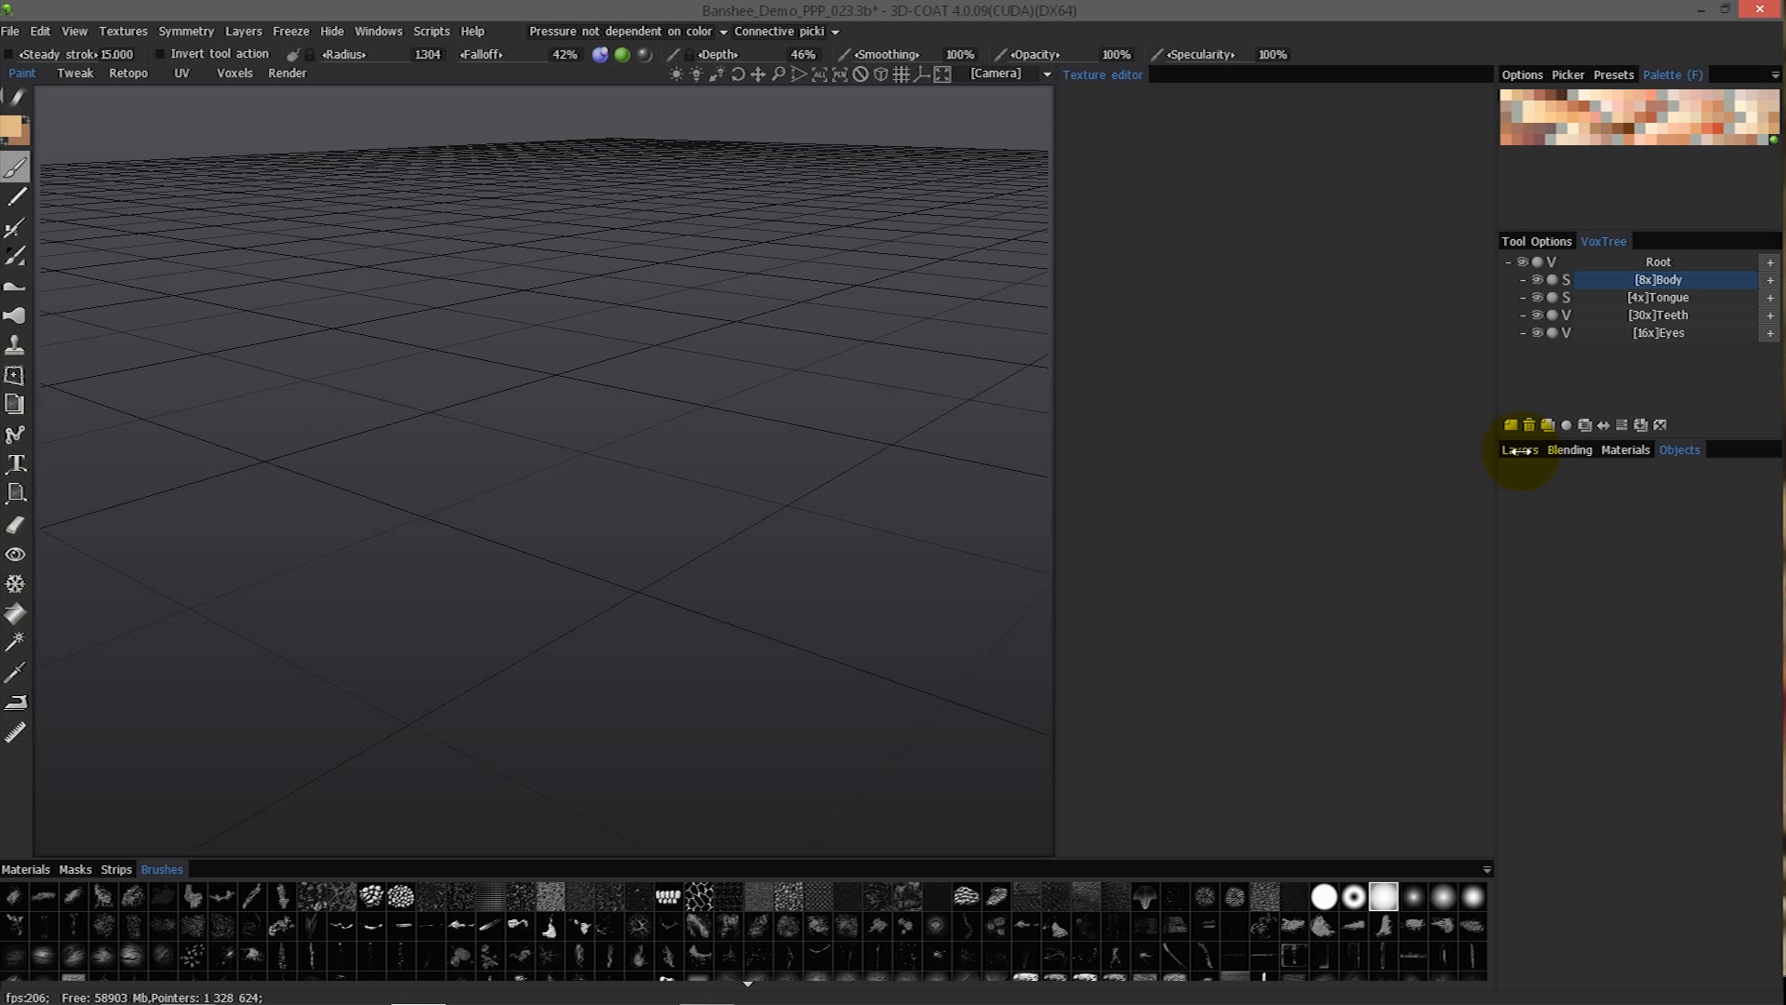
pyautogui.click(1518, 451)
pyautogui.click(1624, 977)
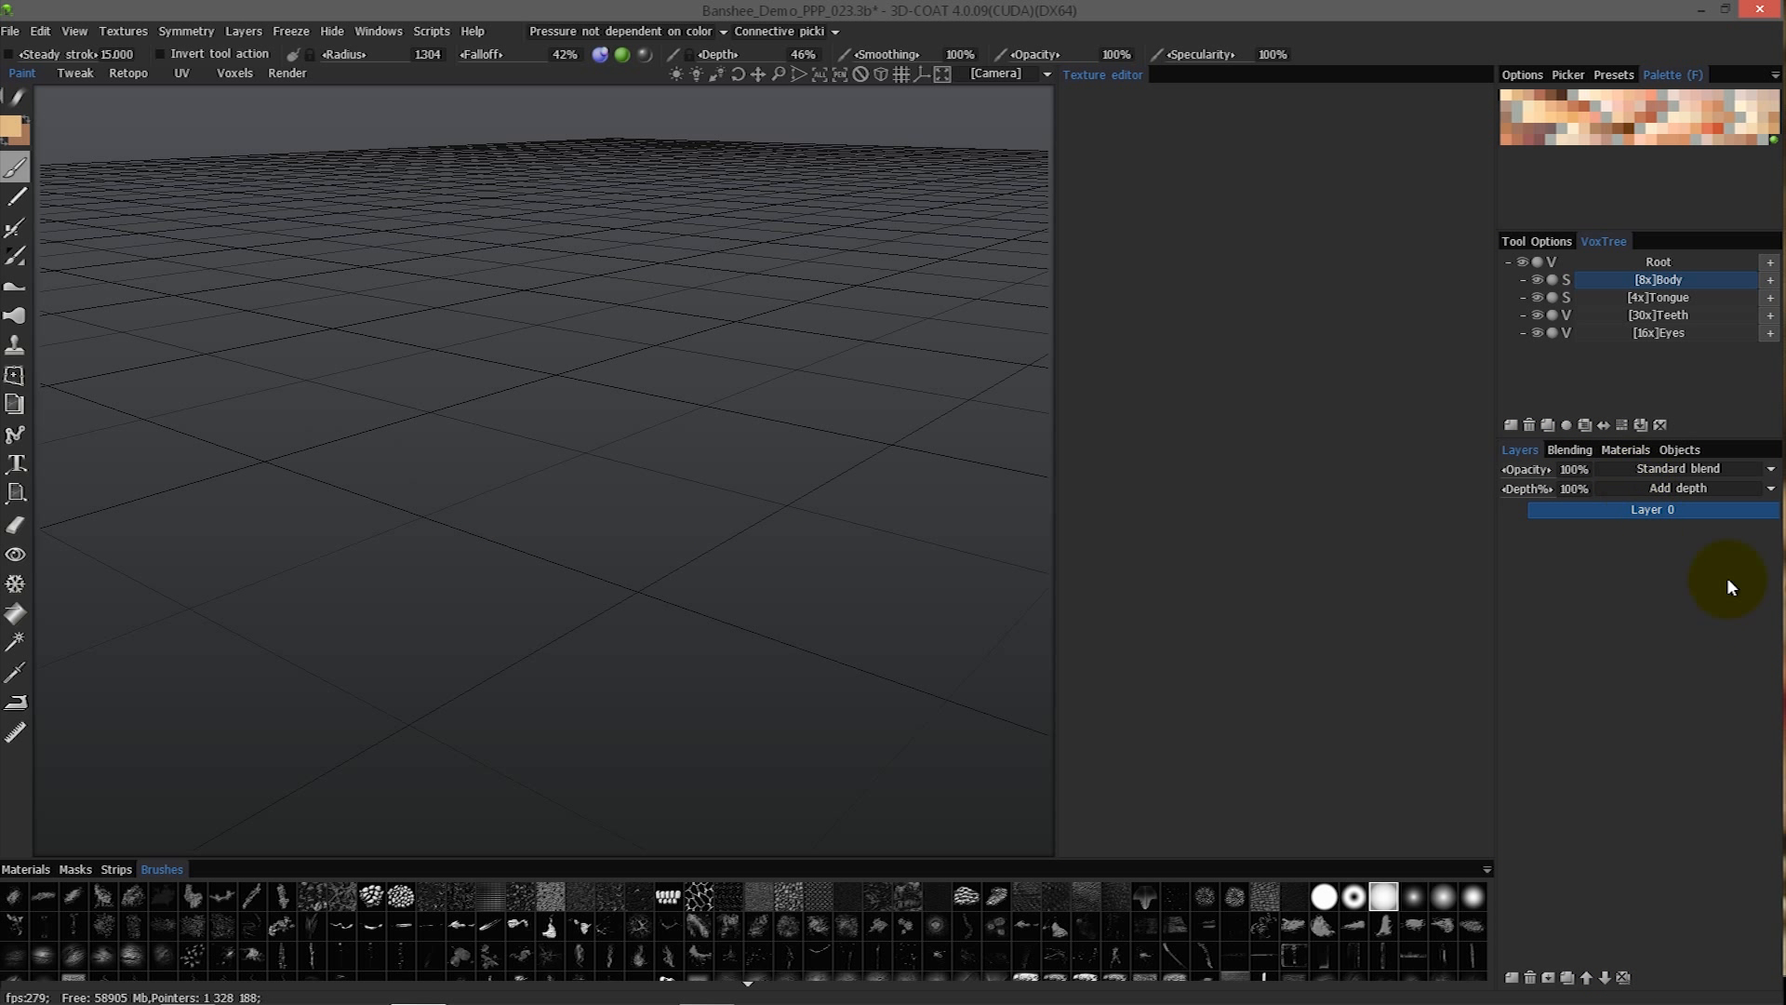
# - Return to the Retopo workspace and set the baking scan depth outside the object to 1.5
pyautogui.click(123, 71)
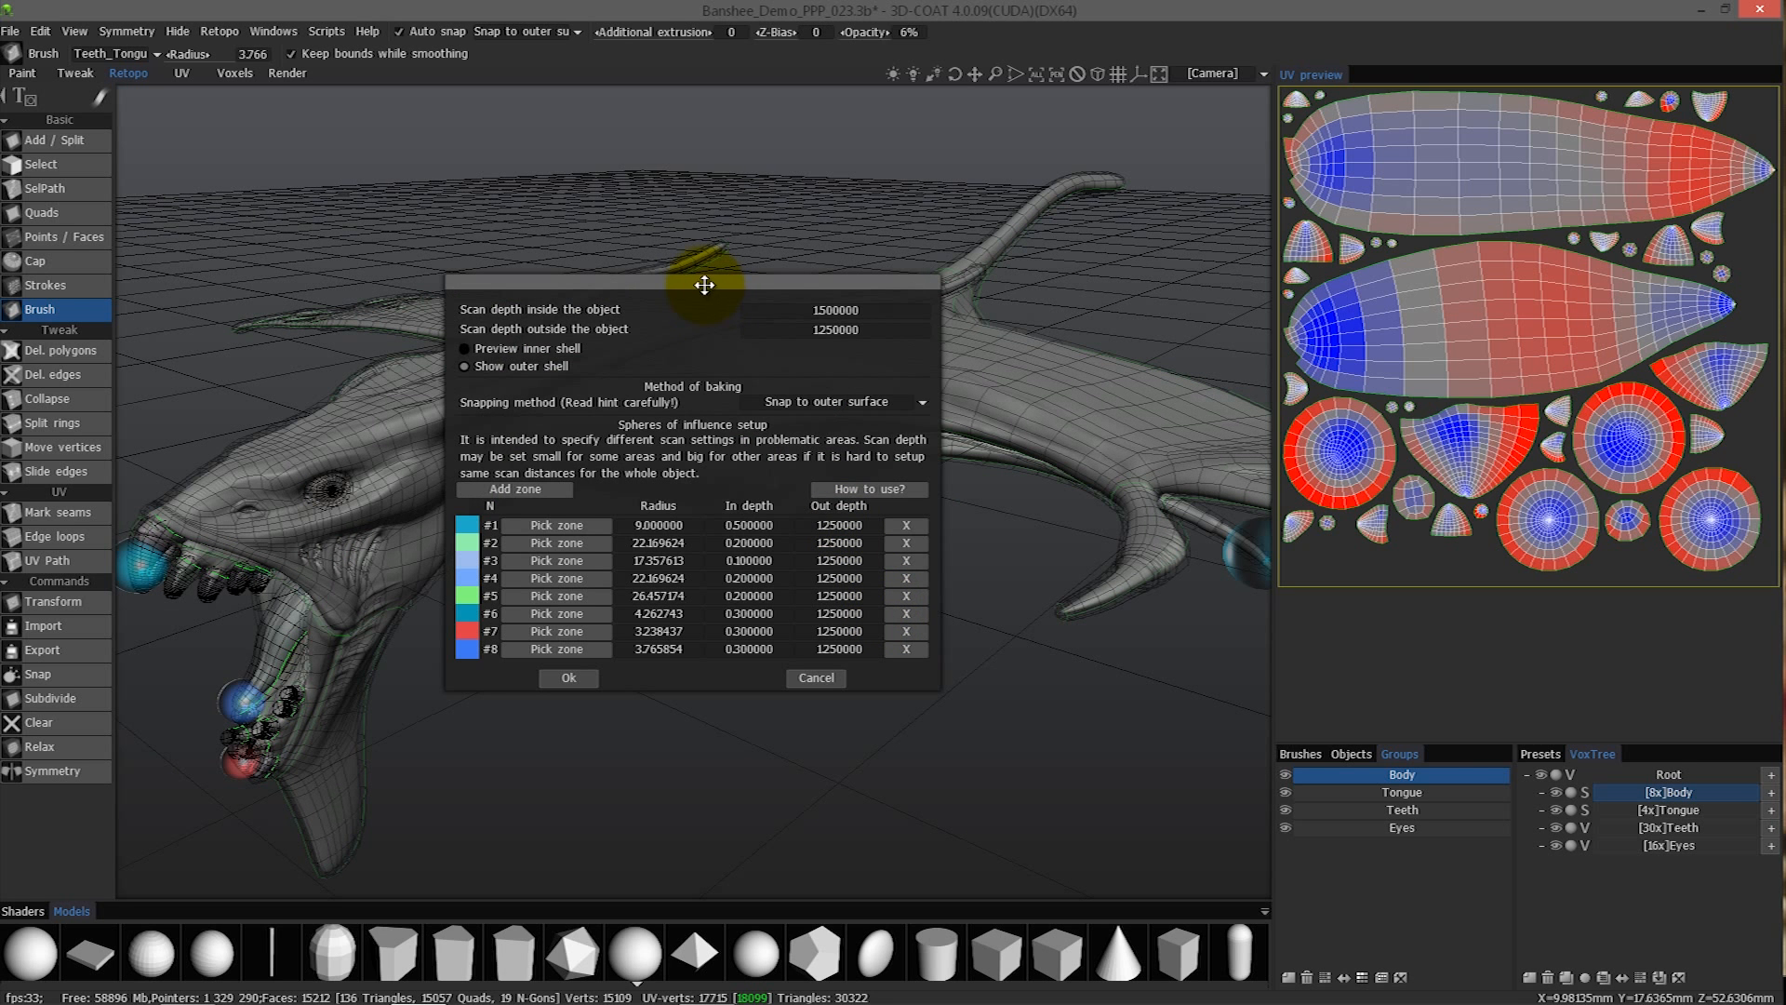
pyautogui.moveTo(706, 282); pyautogui.dragTo(1264, 361)
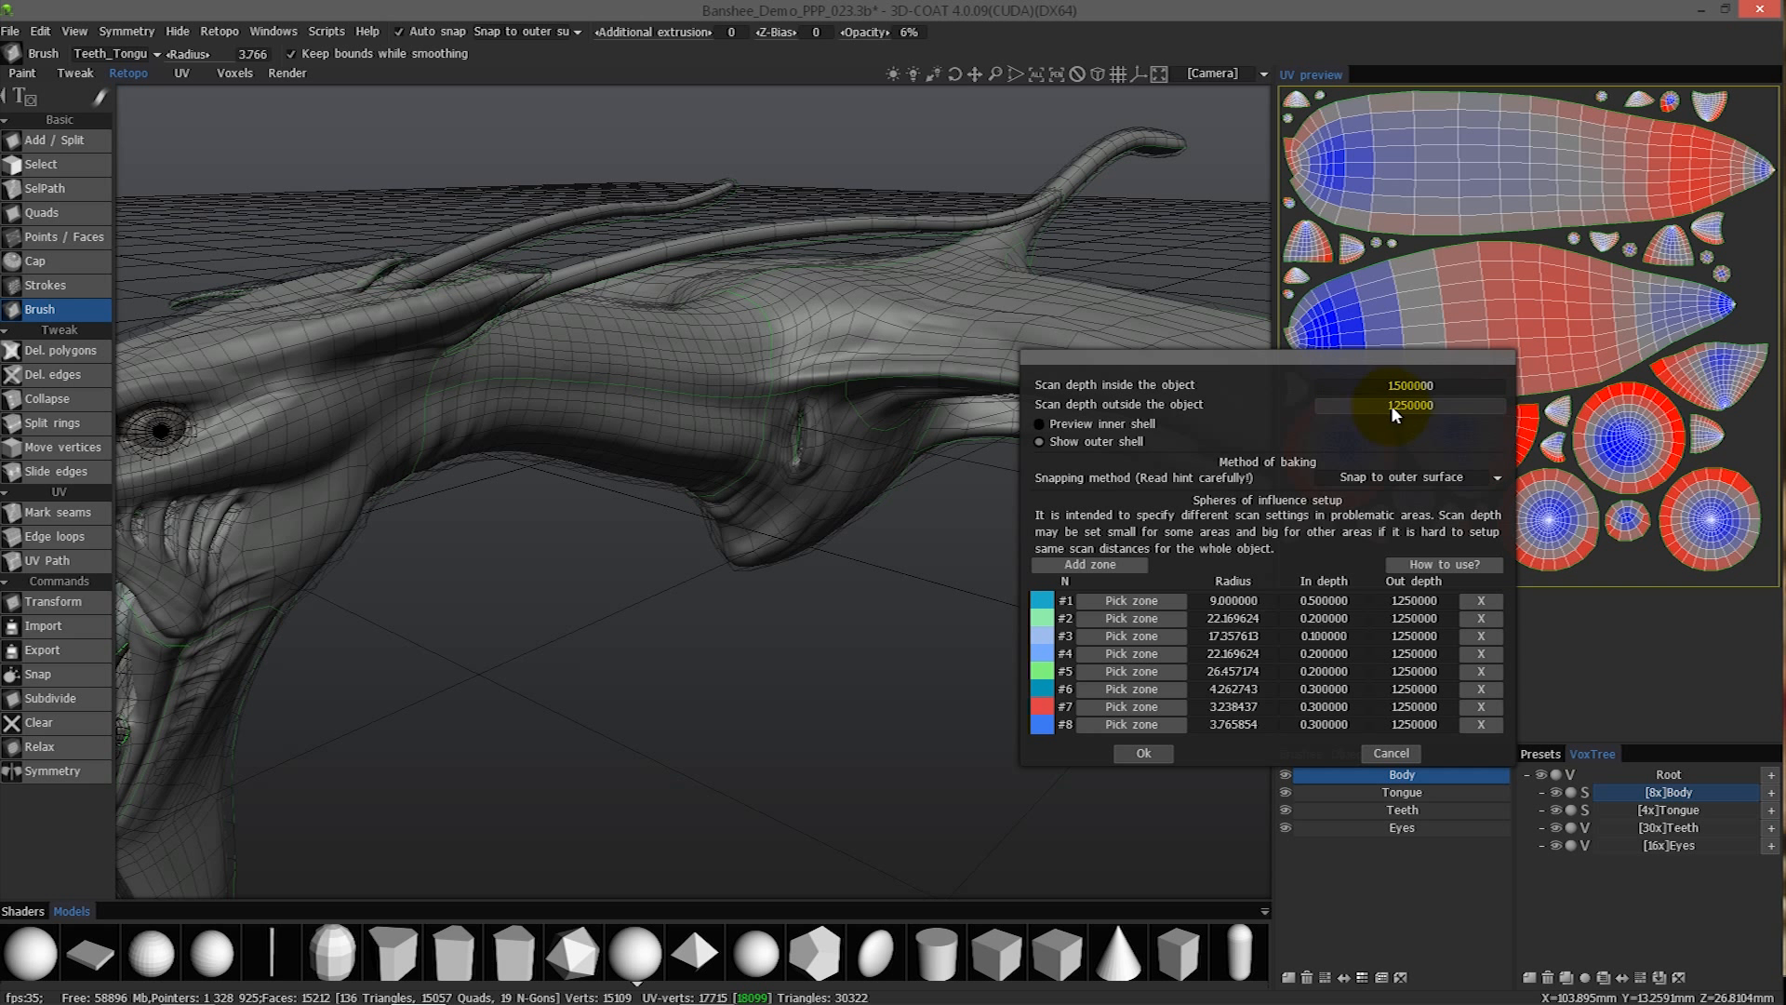
pyautogui.click(1428, 405)
pyautogui.write('1')
pyautogui.write('500000')
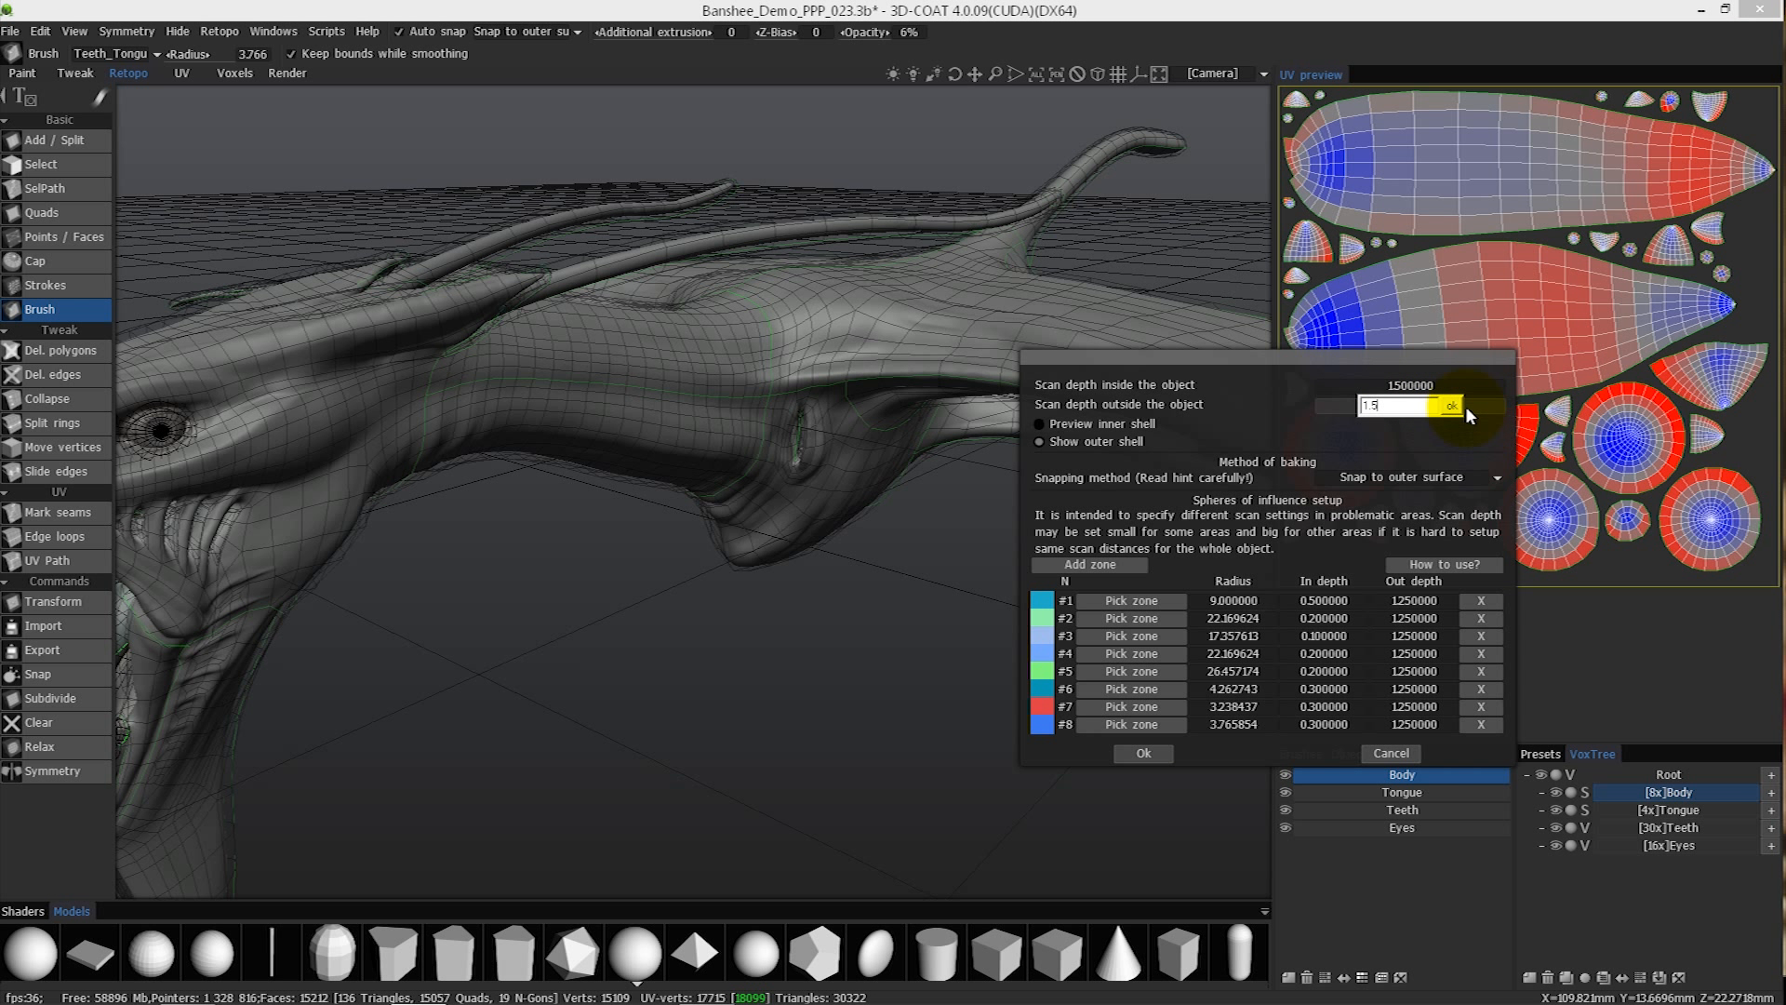
pyautogui.click(1451, 405)
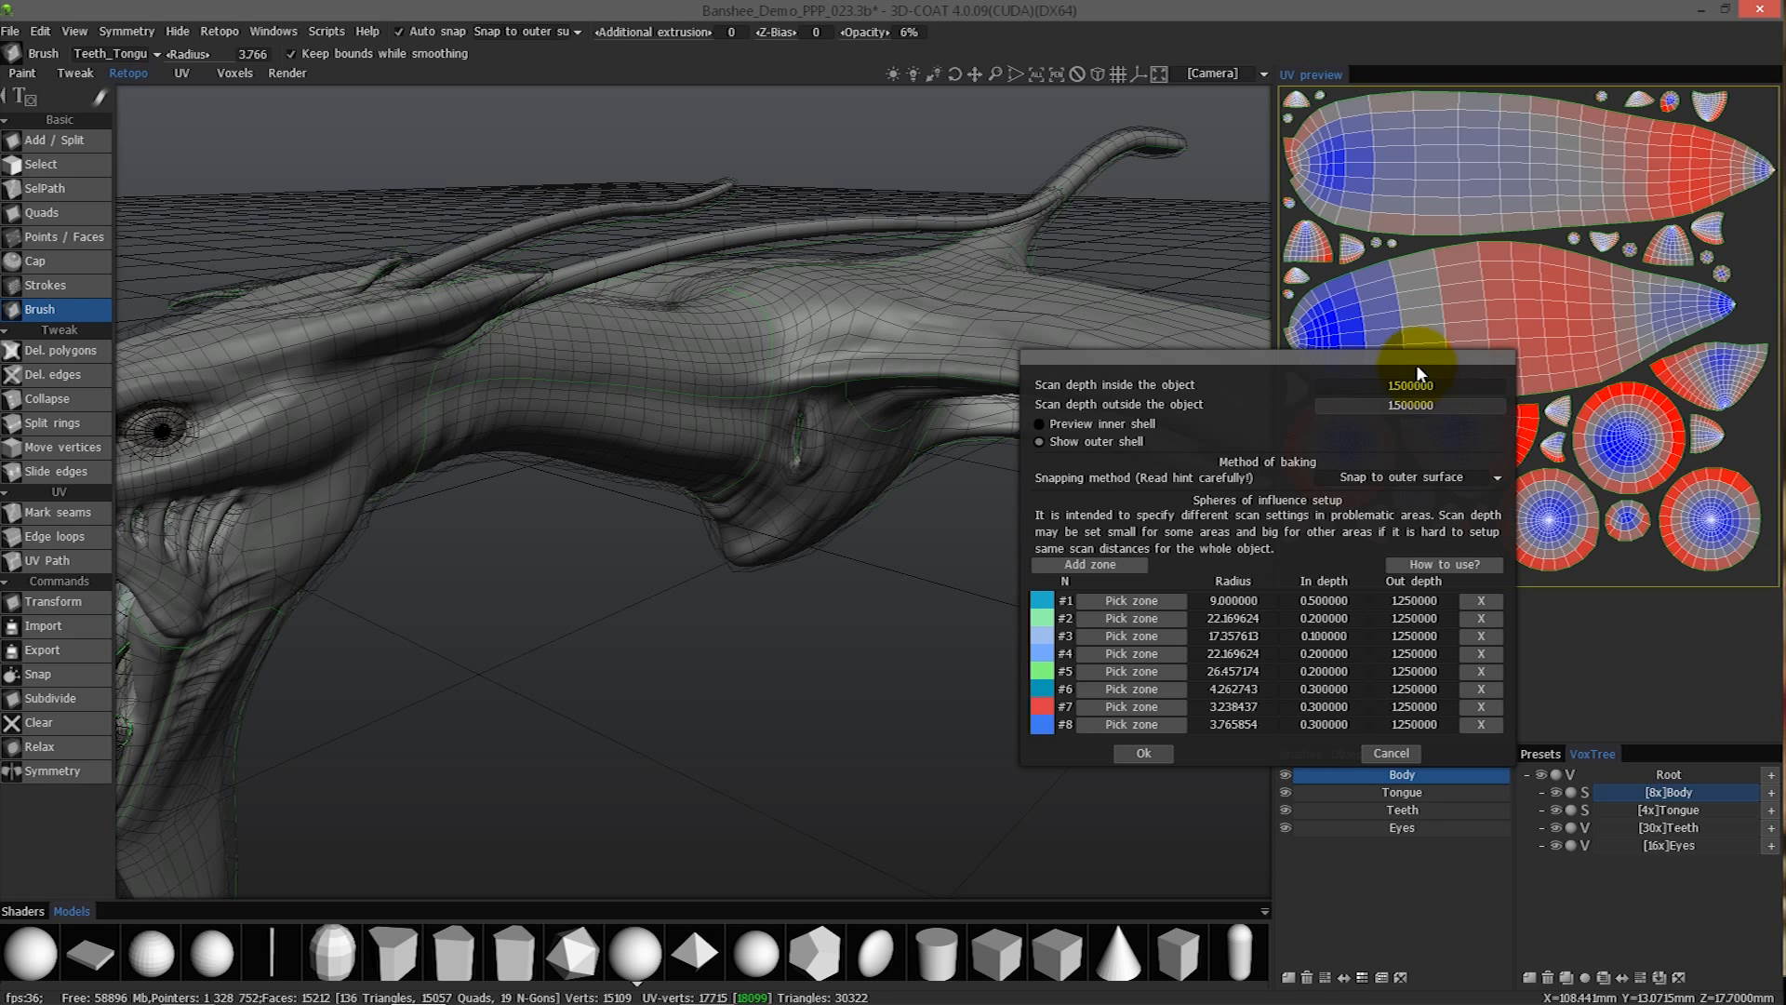
# - Add a new zone of influence on the side of the creature's chest bulge and accept the scan settings
pyautogui.keyDown('alt'); pyautogui.moveTo(743, 549); pyautogui.dragTo(1060, 627); pyautogui.keyUp('alt')
pyautogui.click(1088, 563)
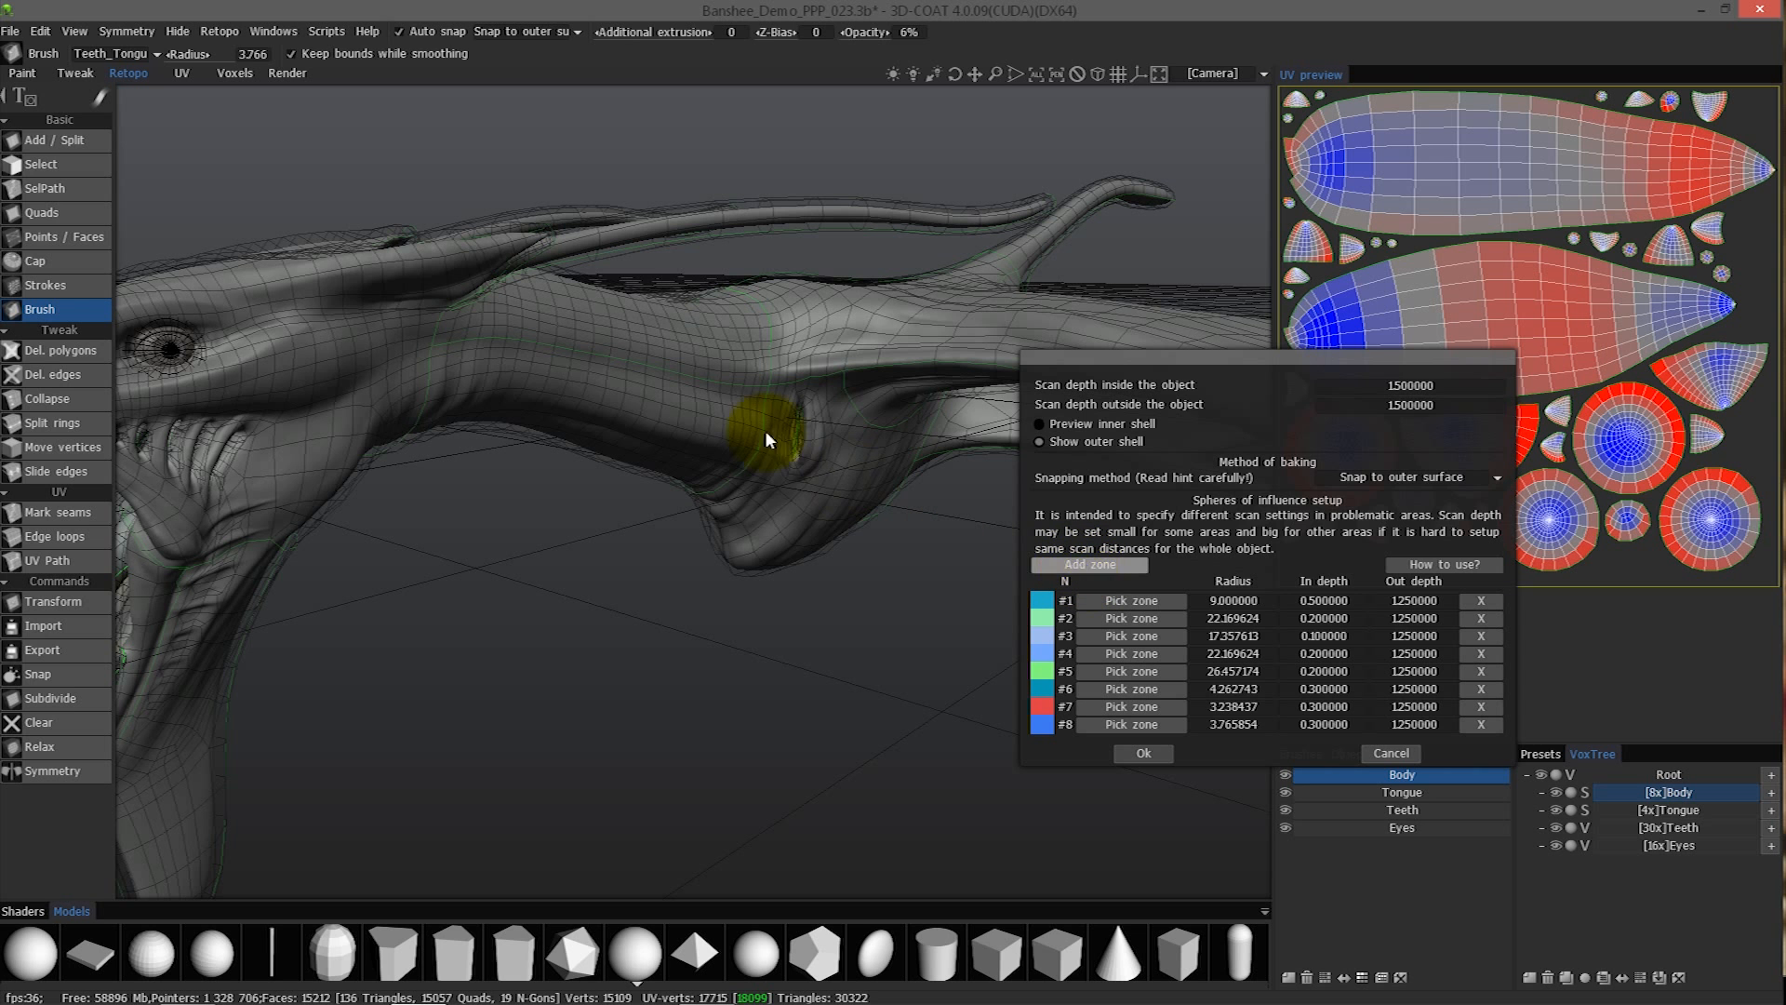
pyautogui.click(879, 474)
pyautogui.keyDown('alt'); pyautogui.moveTo(856, 551); pyautogui.dragTo(1271, 764); pyautogui.keyUp('alt')
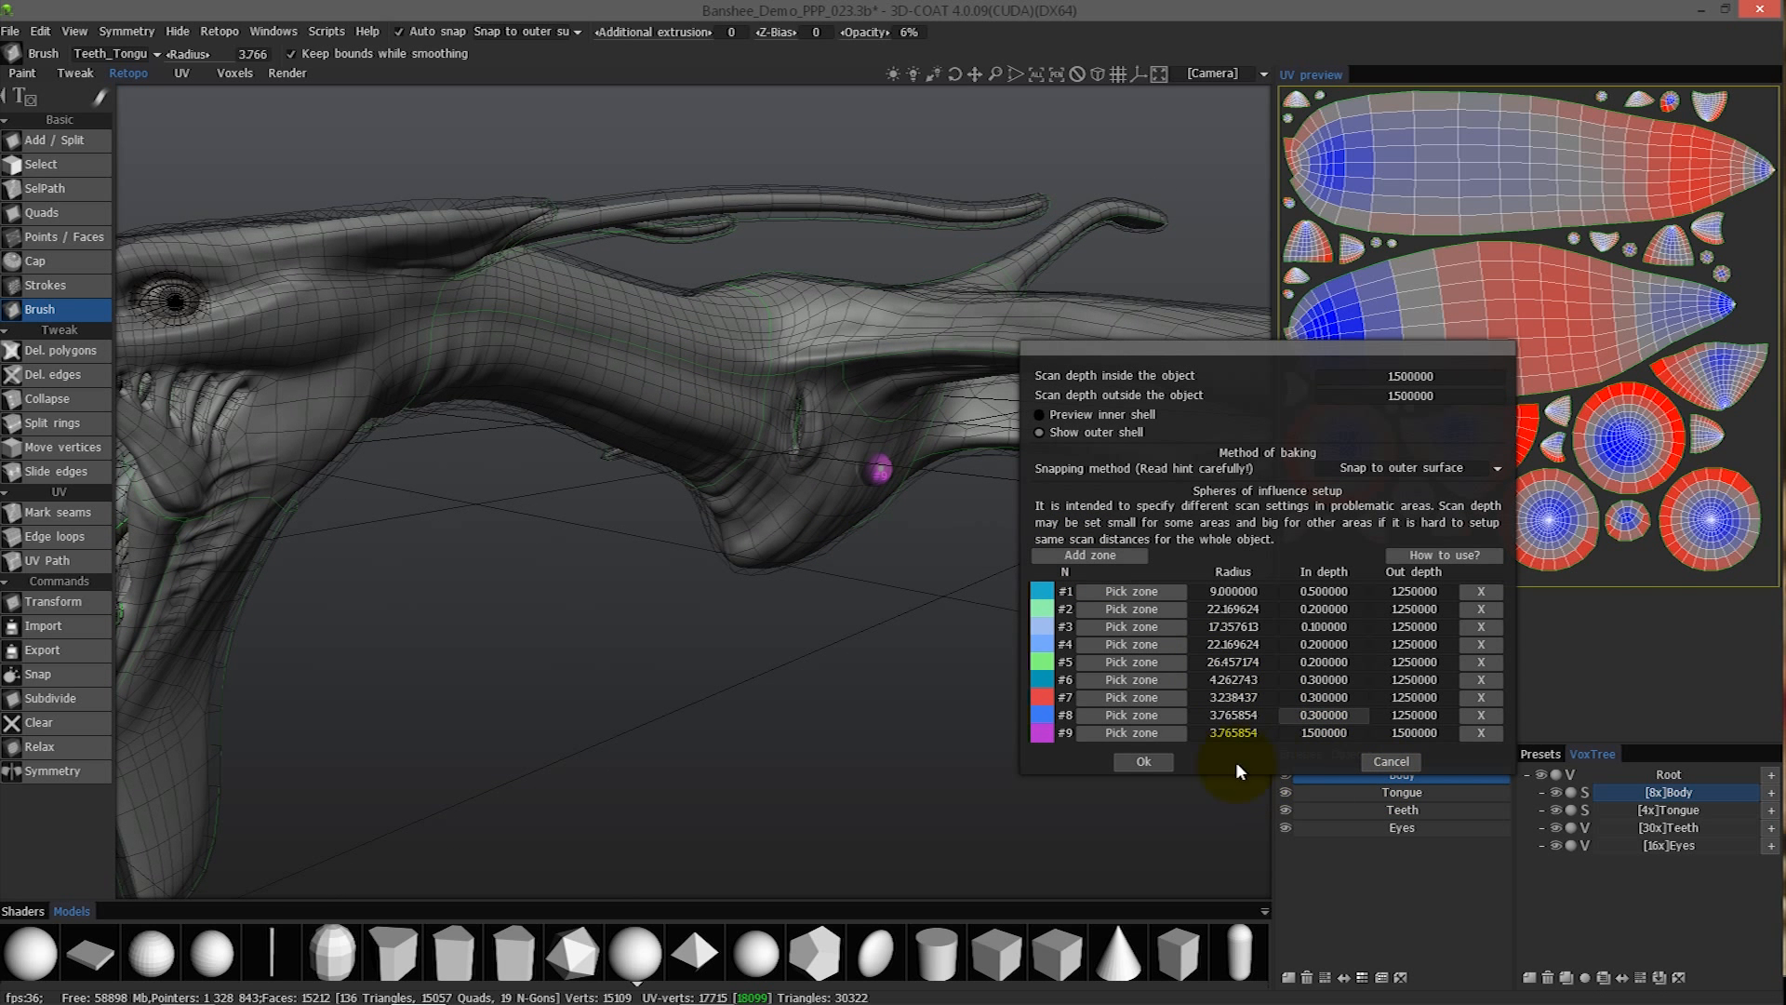
pyautogui.click(1142, 760)
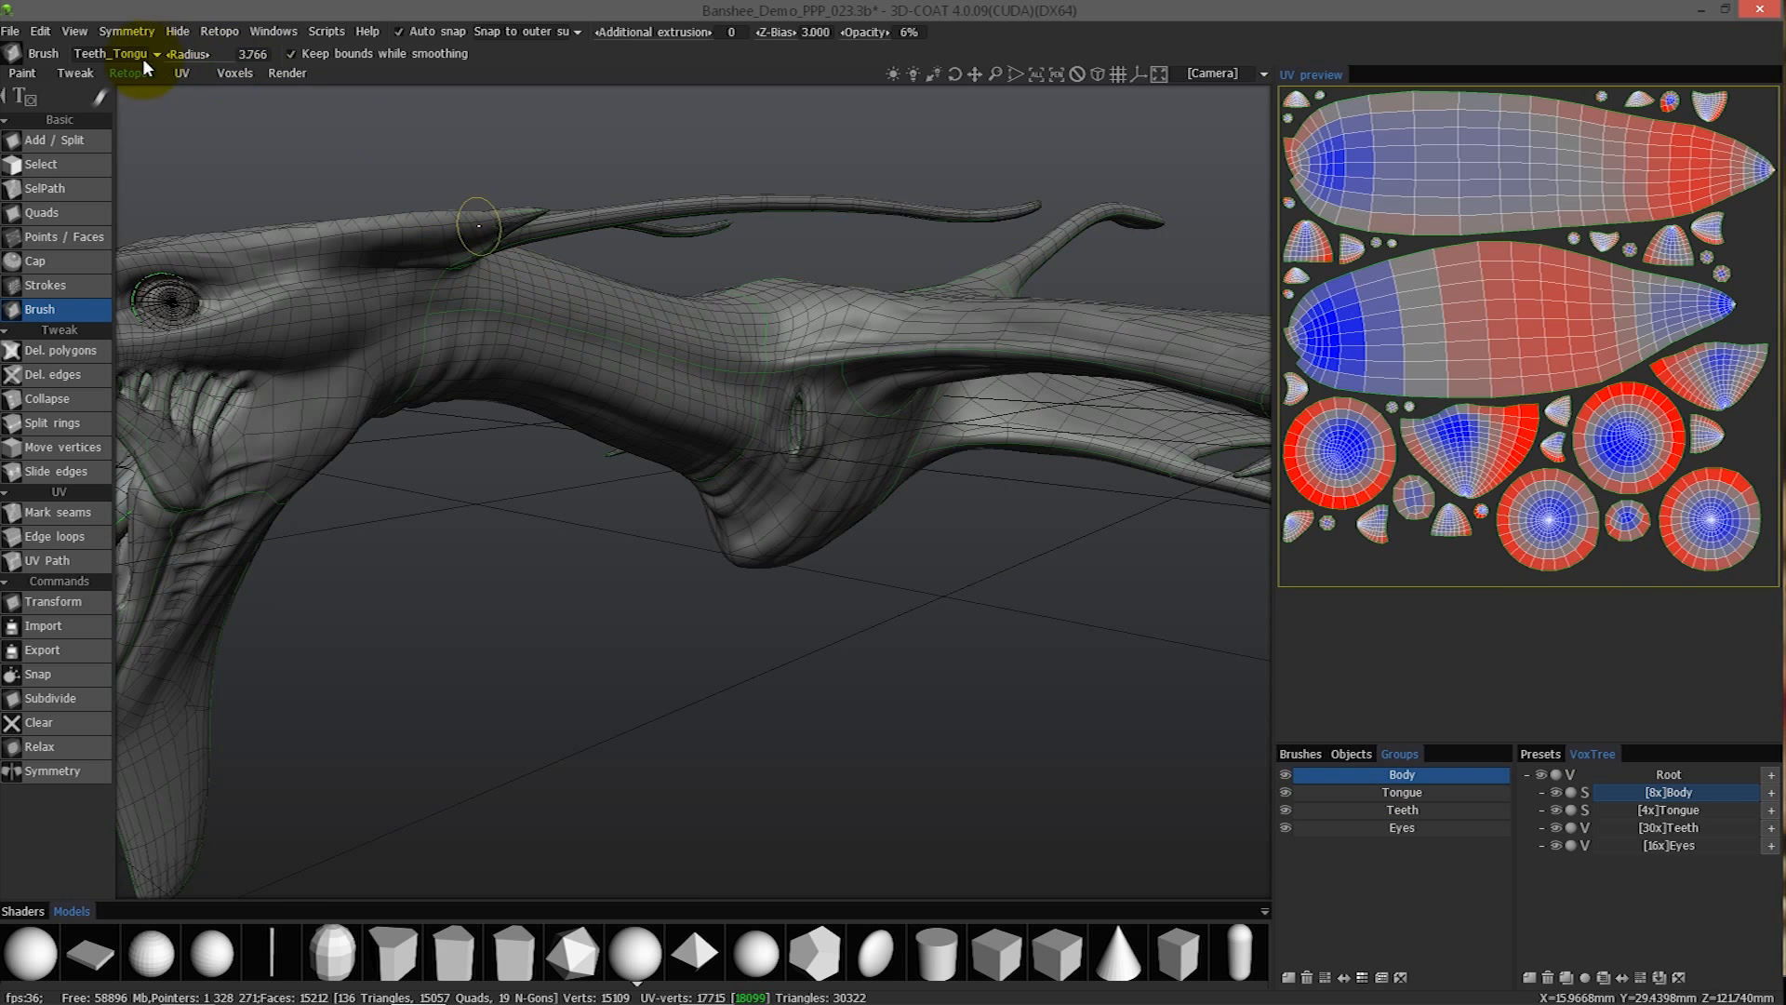
# - Show the Body UV-set and reopen the baking scan settings, clear of the creature's chest
pyautogui.click(115, 54)
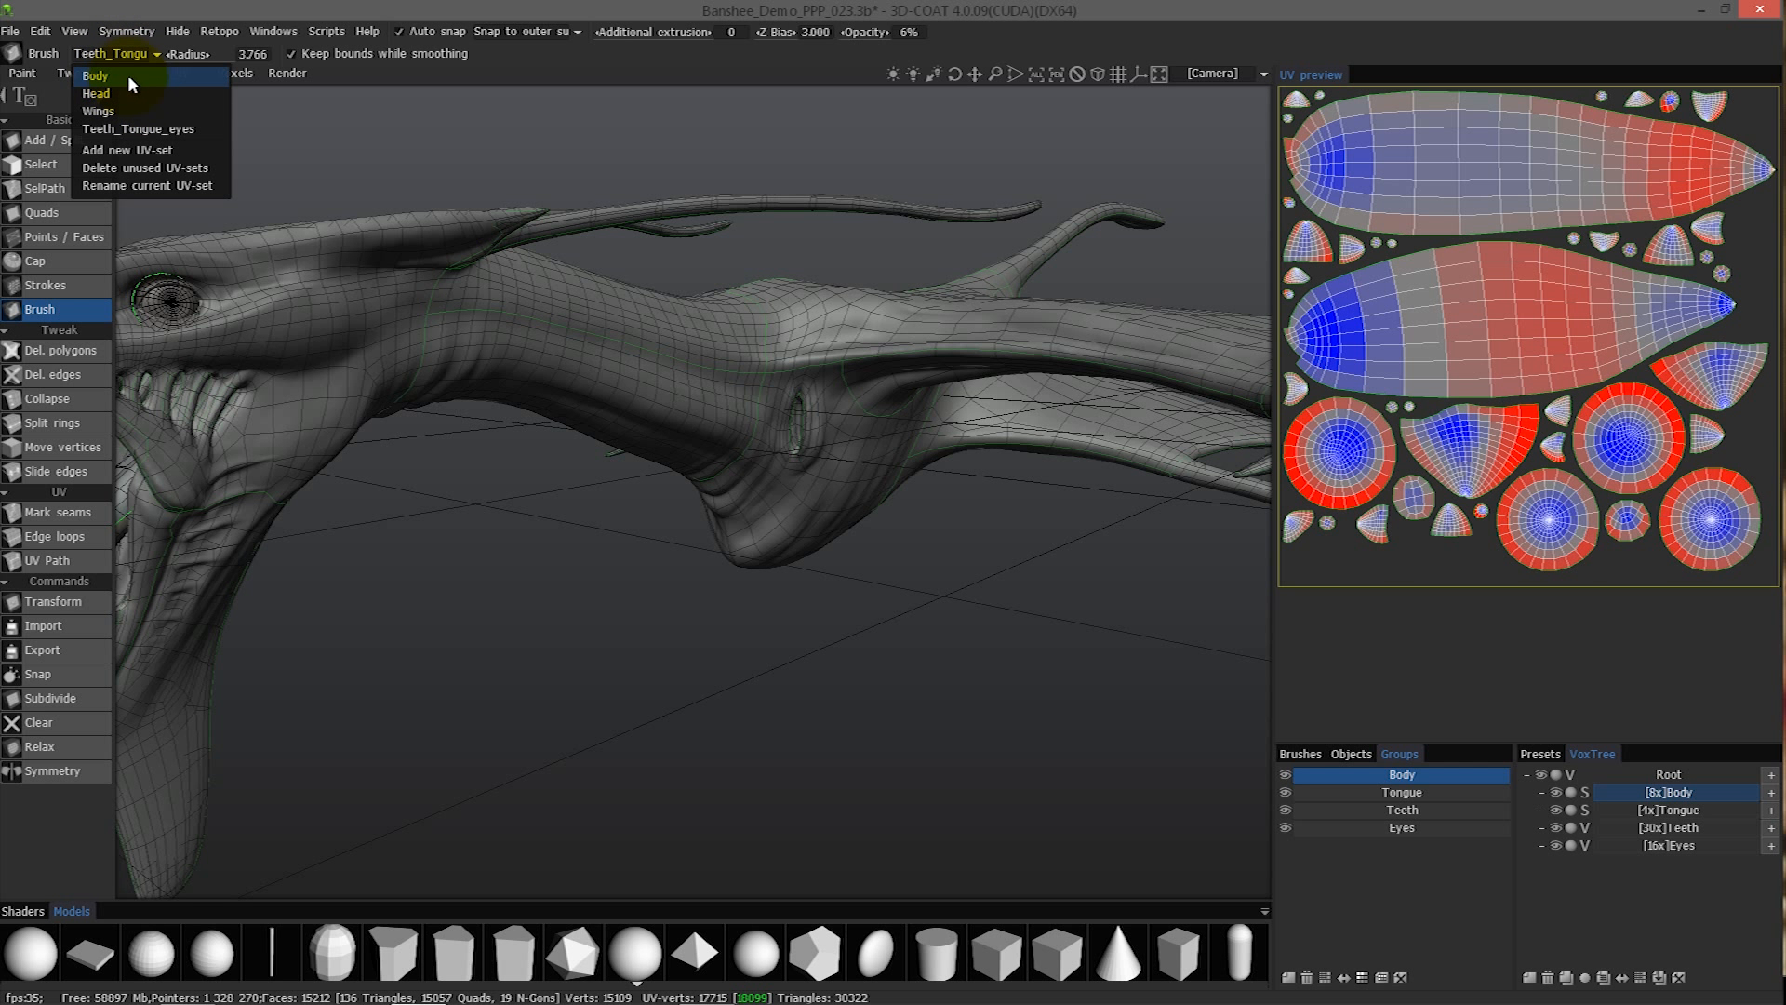
pyautogui.click(126, 75)
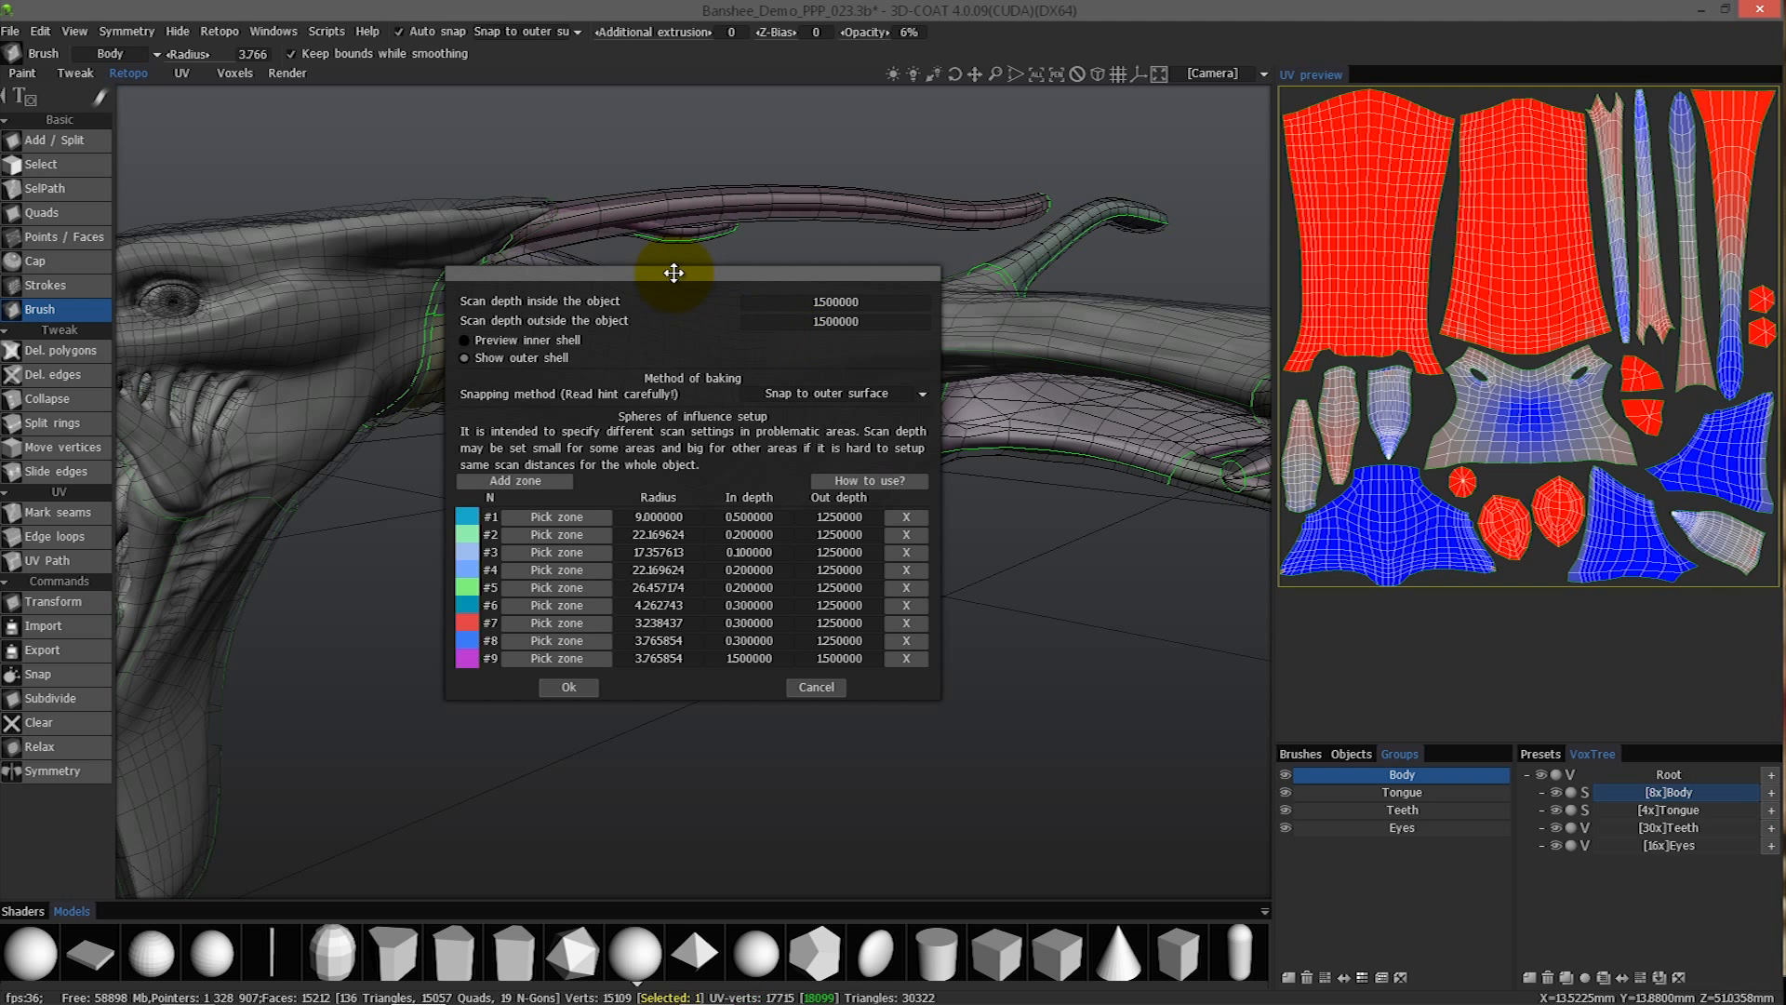
pyautogui.moveTo(677, 274); pyautogui.dragTo(1203, 434)
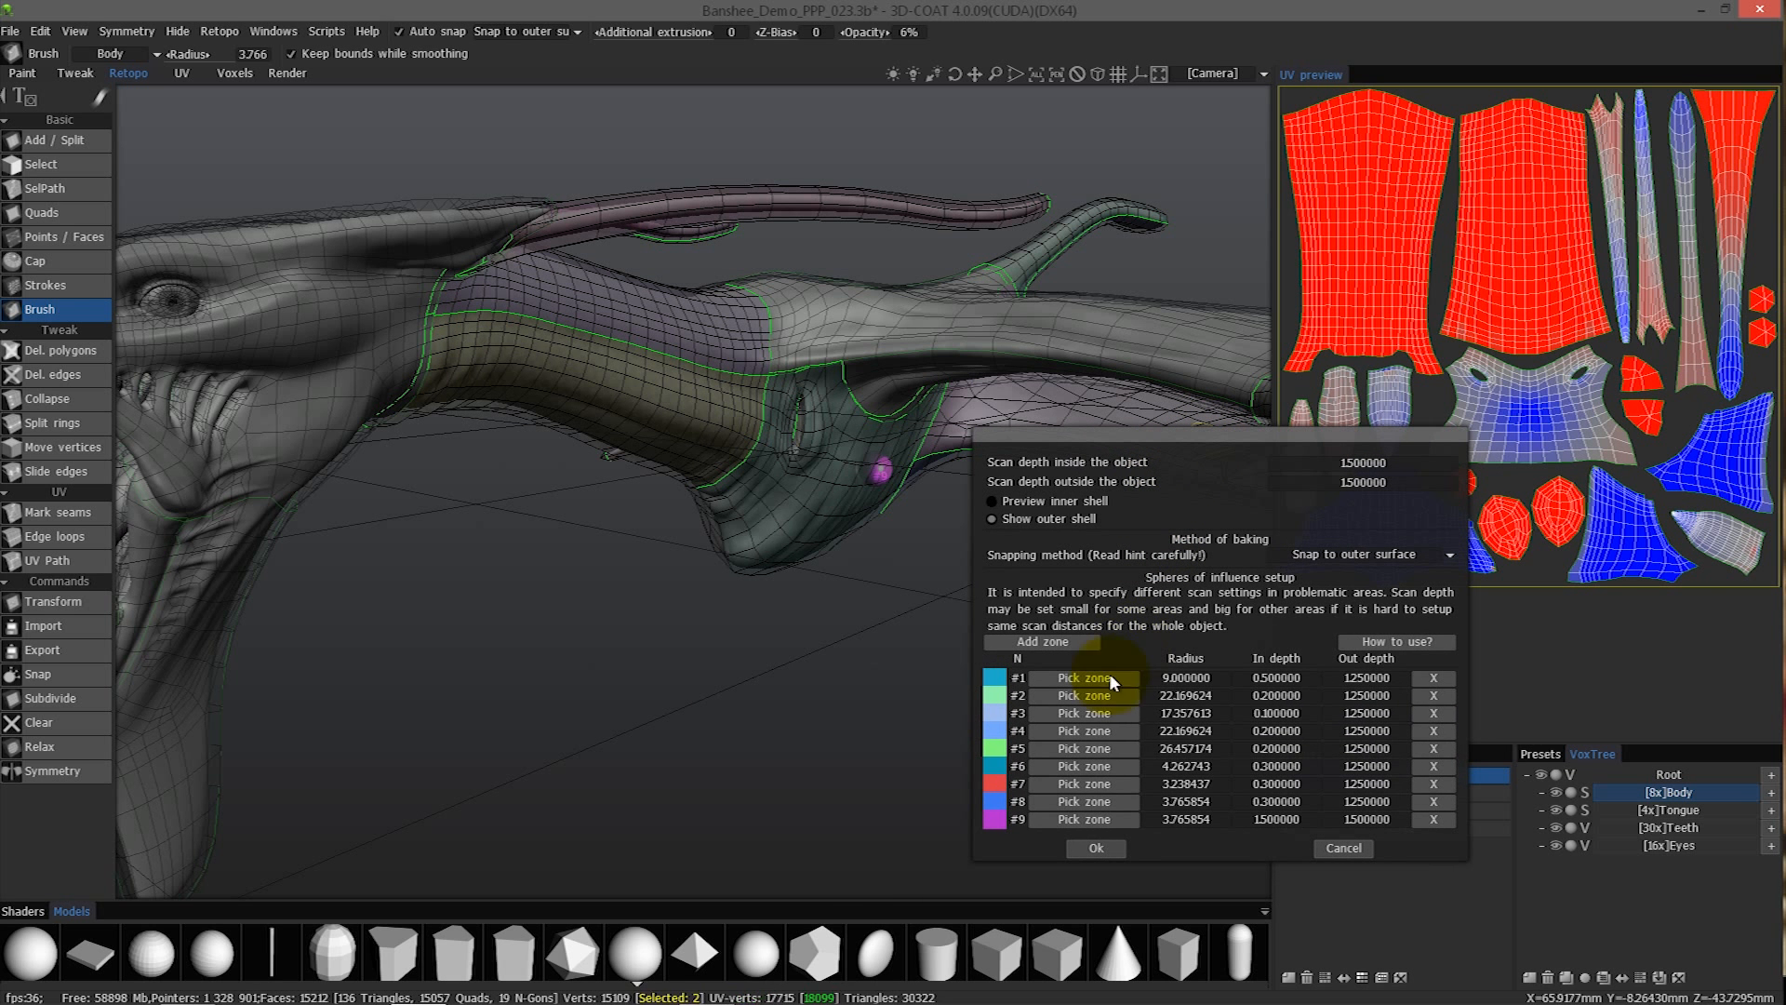
# - Re-pick zone #9 on the creature's chest with a radius of about 10.48
pyautogui.click(1079, 818)
pyautogui.click(743, 560)
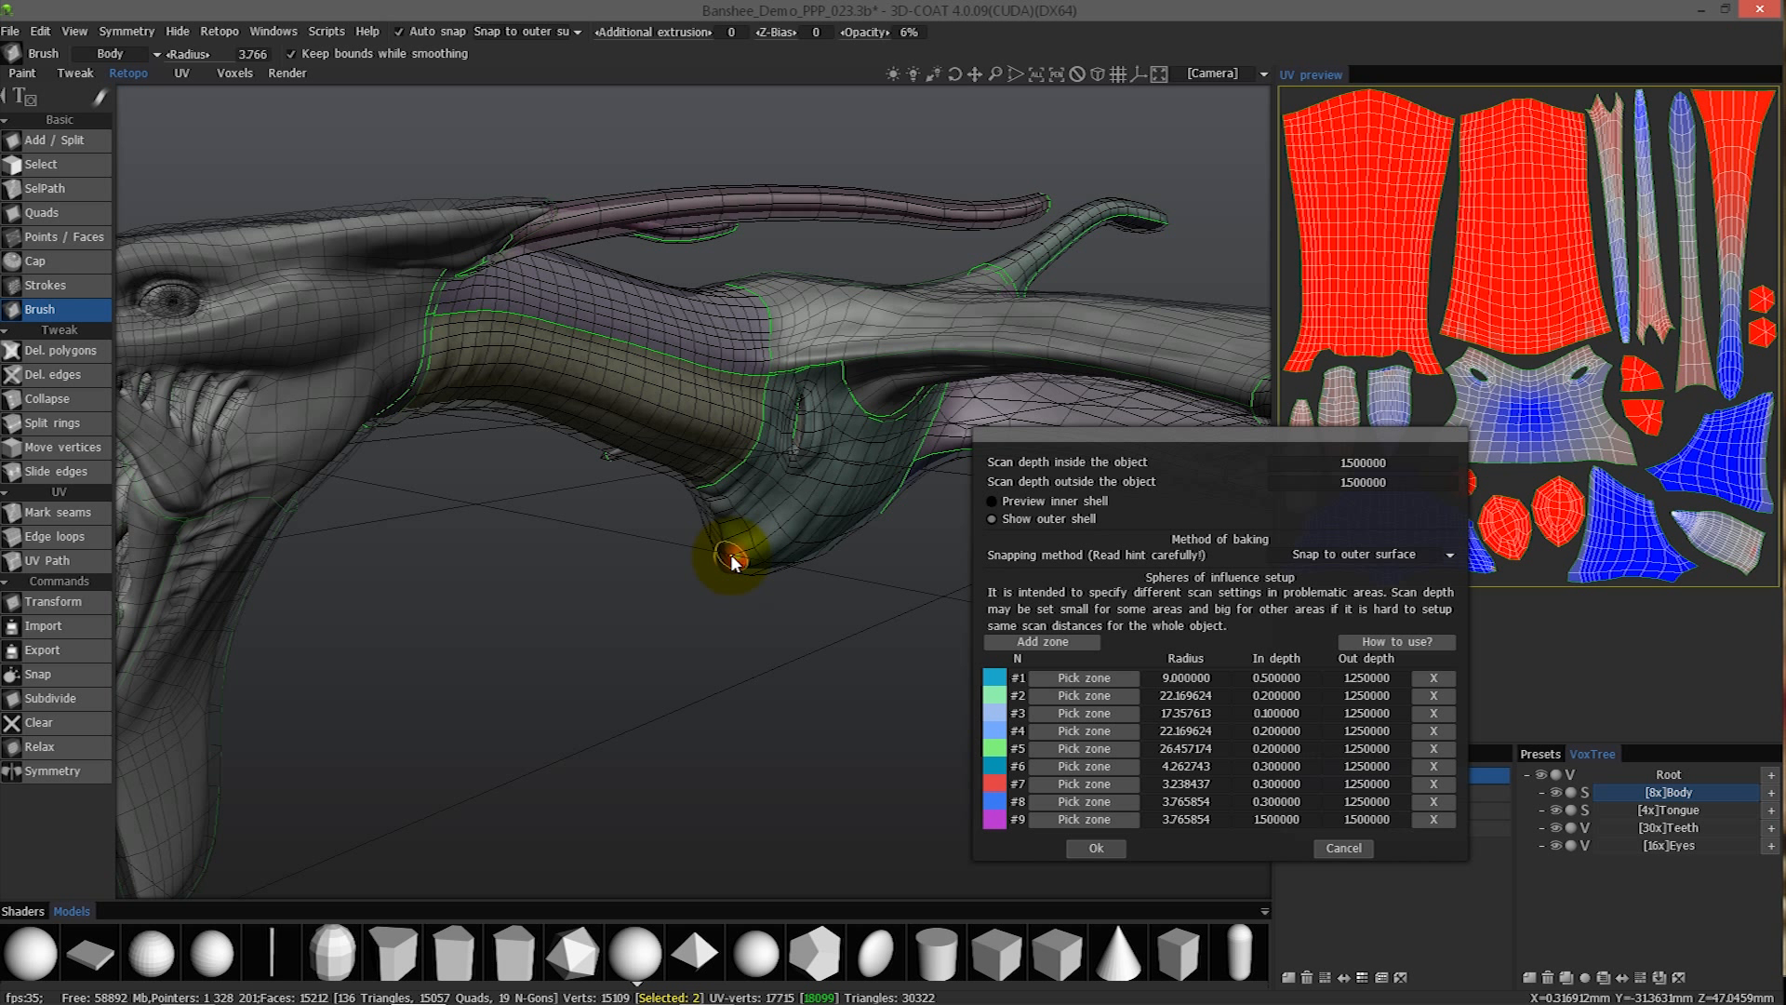
pyautogui.moveTo(733, 556); pyautogui.dragTo(774, 563, button='right')
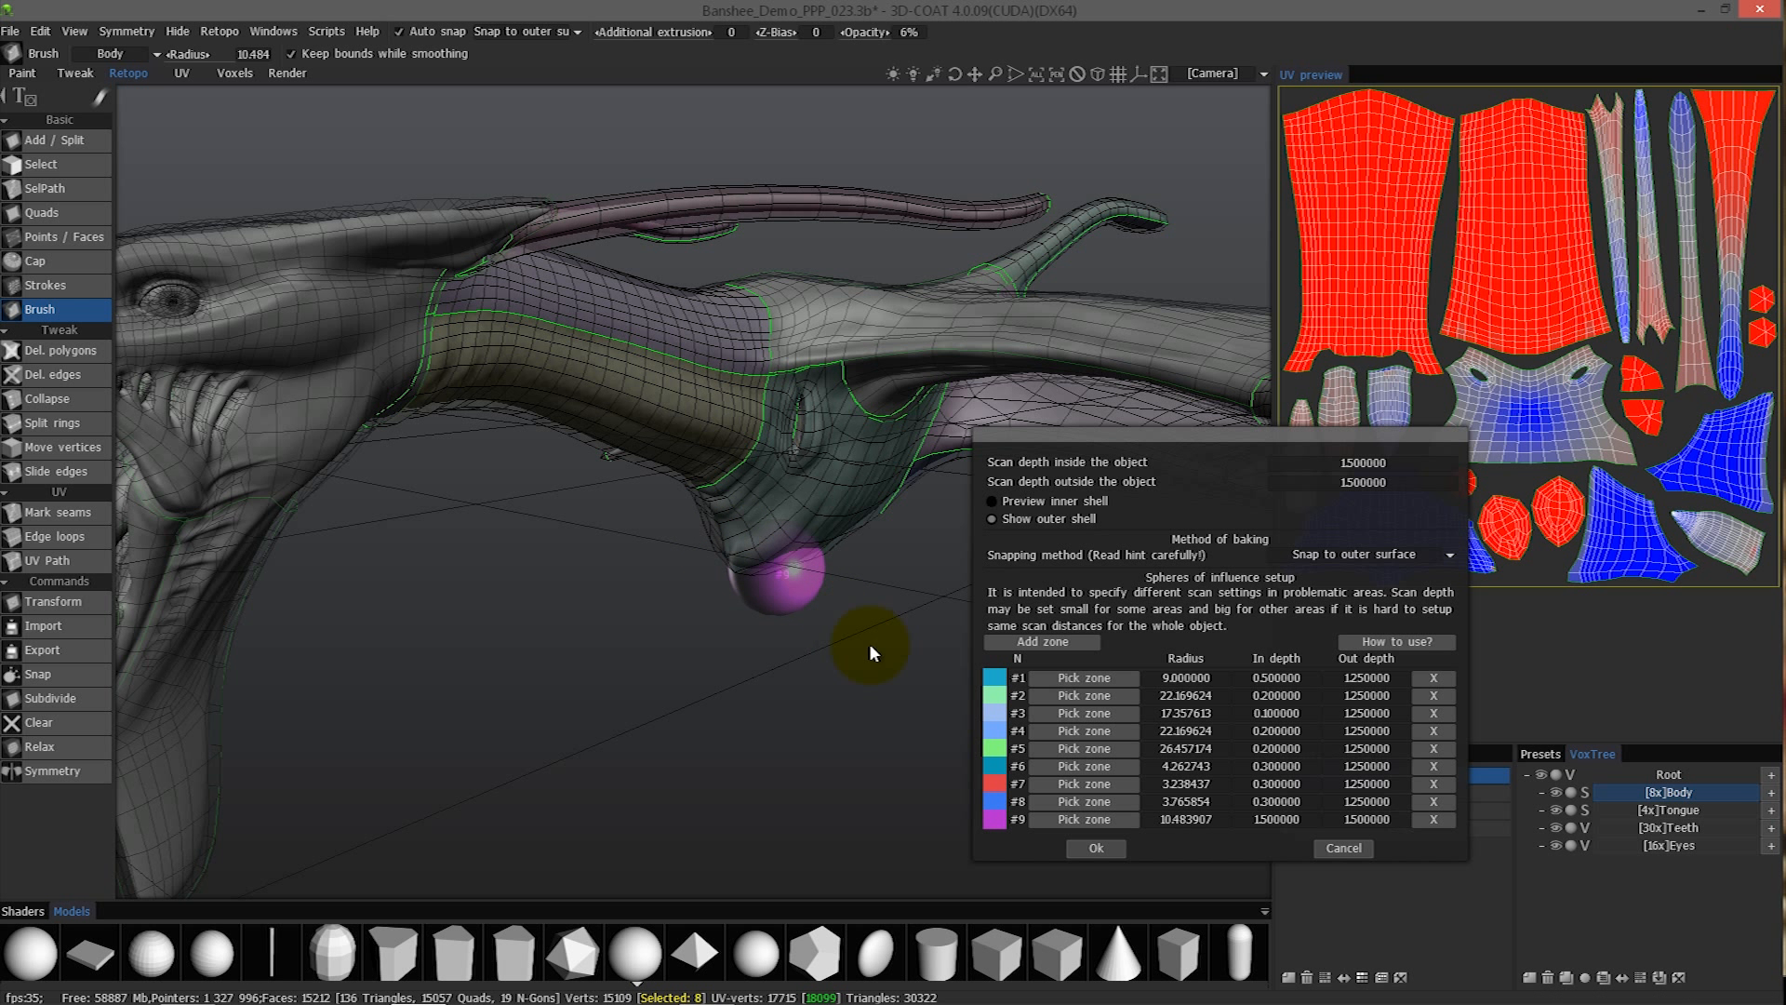
pyautogui.click(745, 505)
pyautogui.click(827, 436)
pyautogui.click(772, 482)
pyautogui.click(748, 520)
pyautogui.click(832, 461)
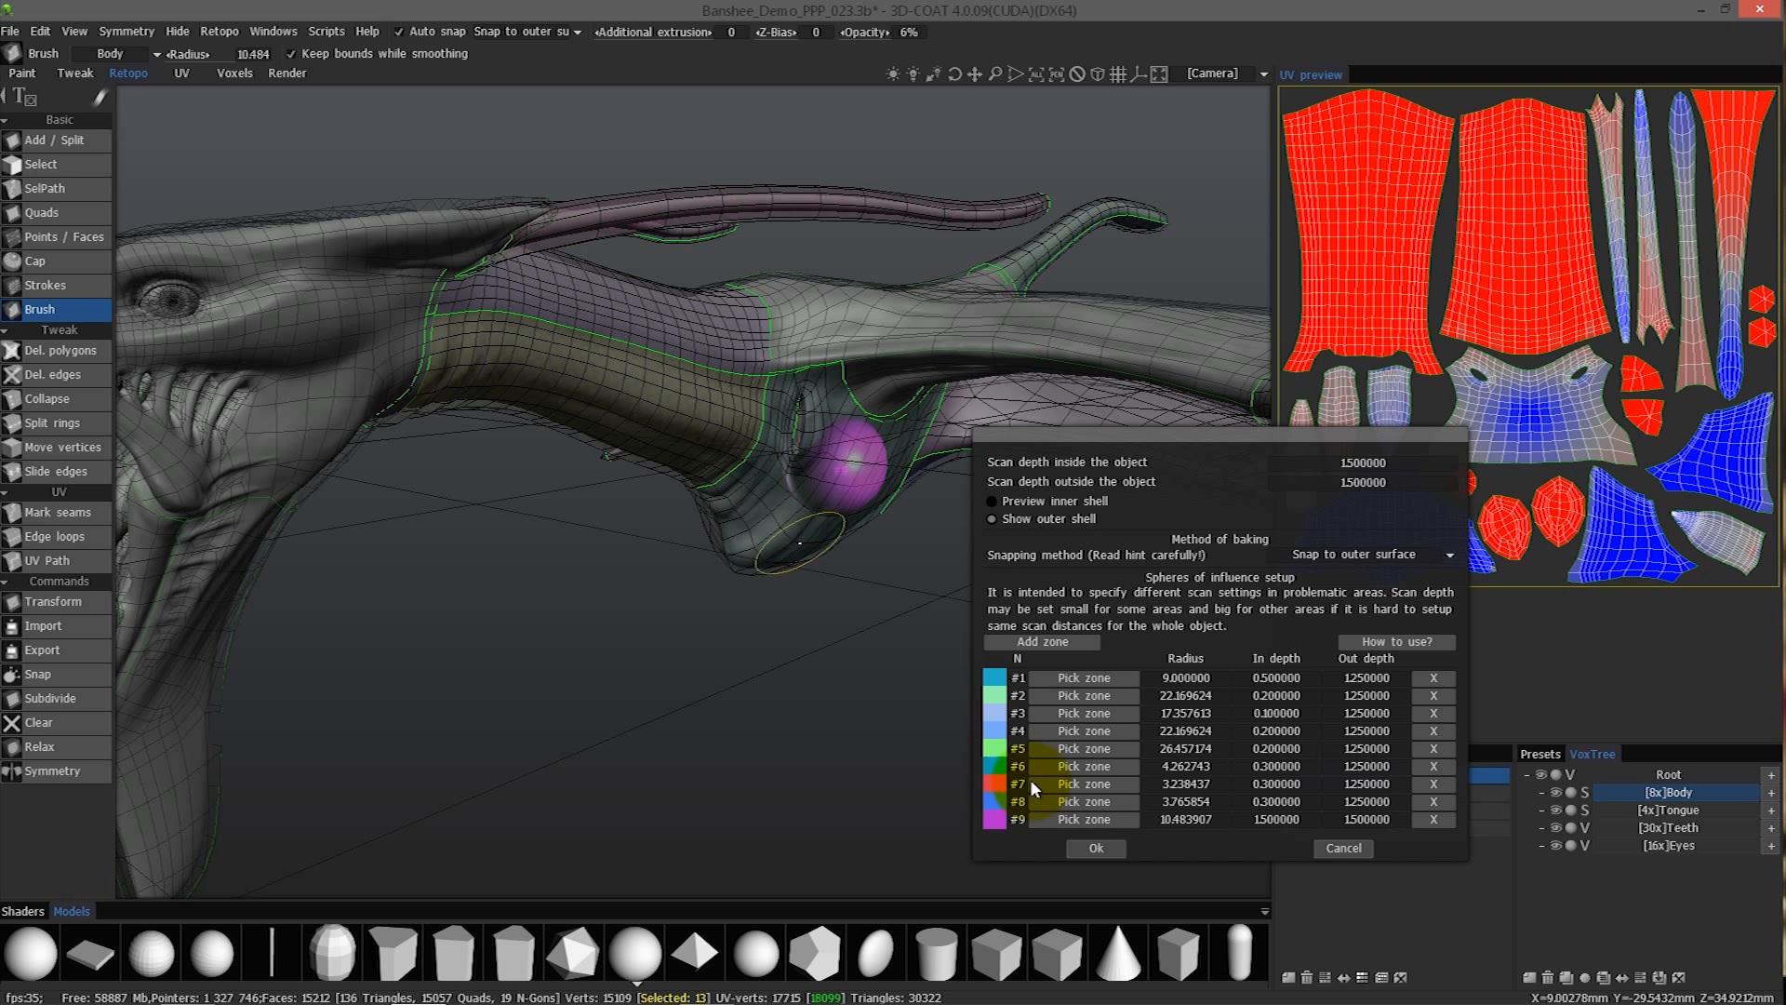
# - Try other positions for zone #9 on the side of the chest and near the neck
pyautogui.click(1029, 813)
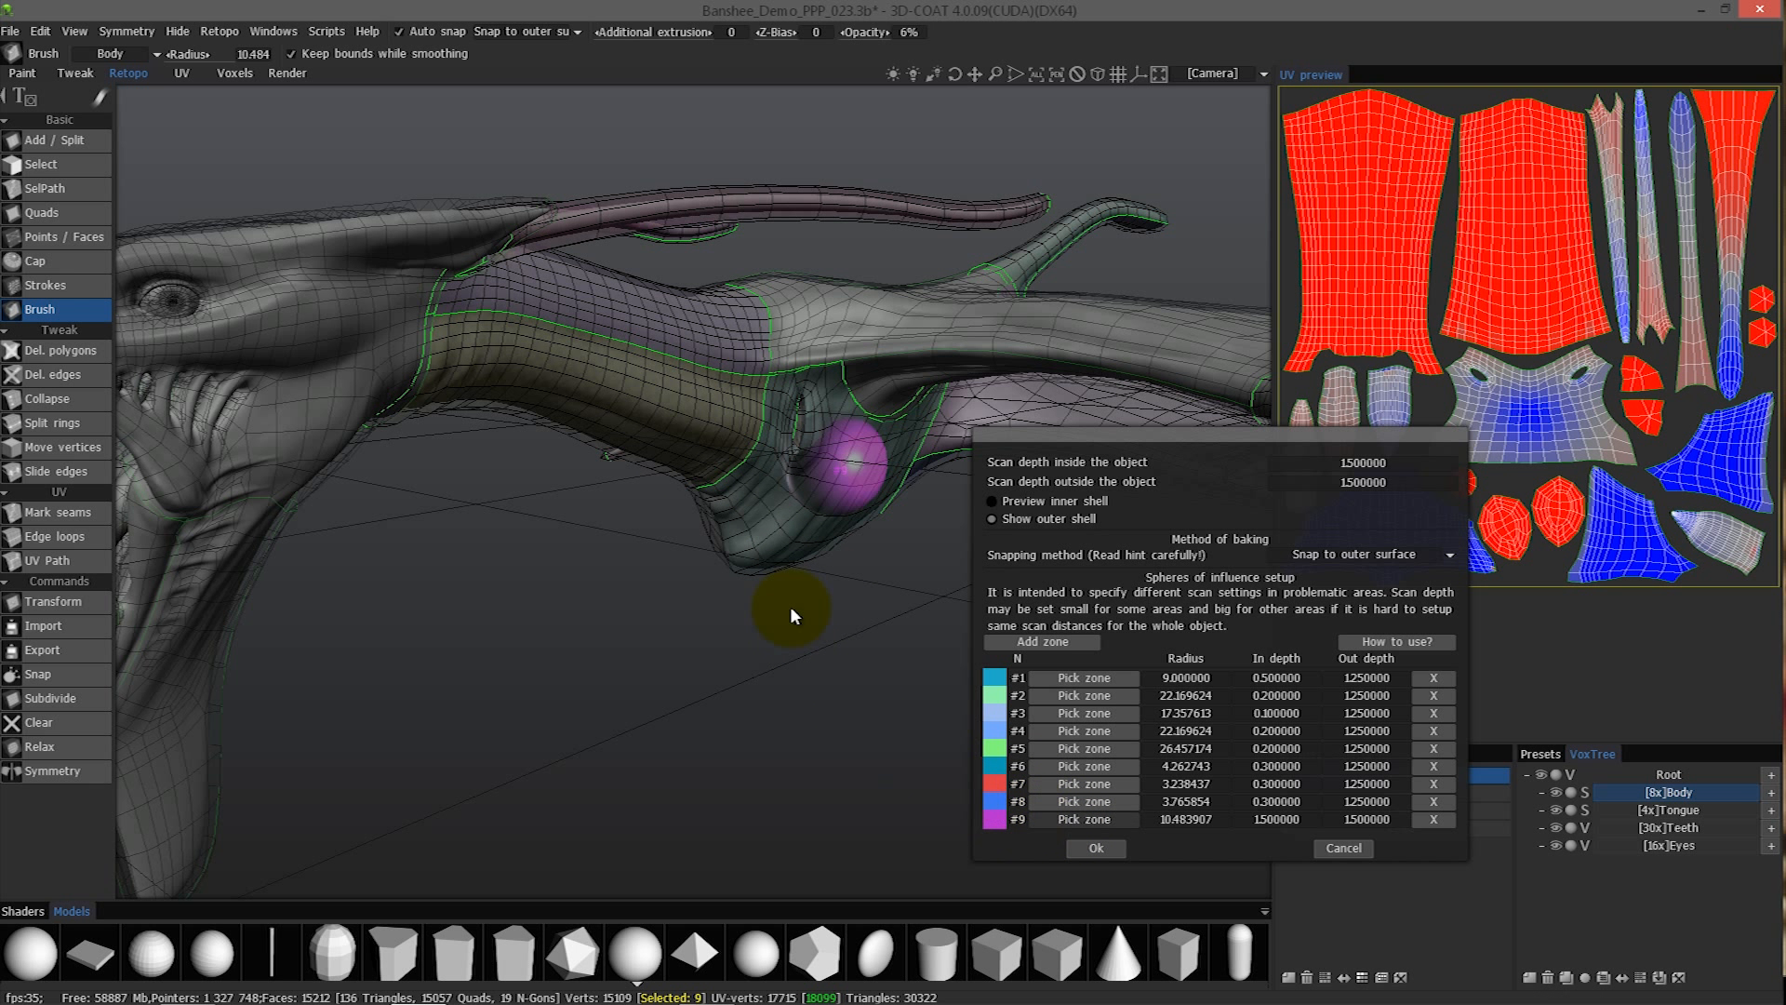
pyautogui.click(739, 544)
pyautogui.click(824, 499)
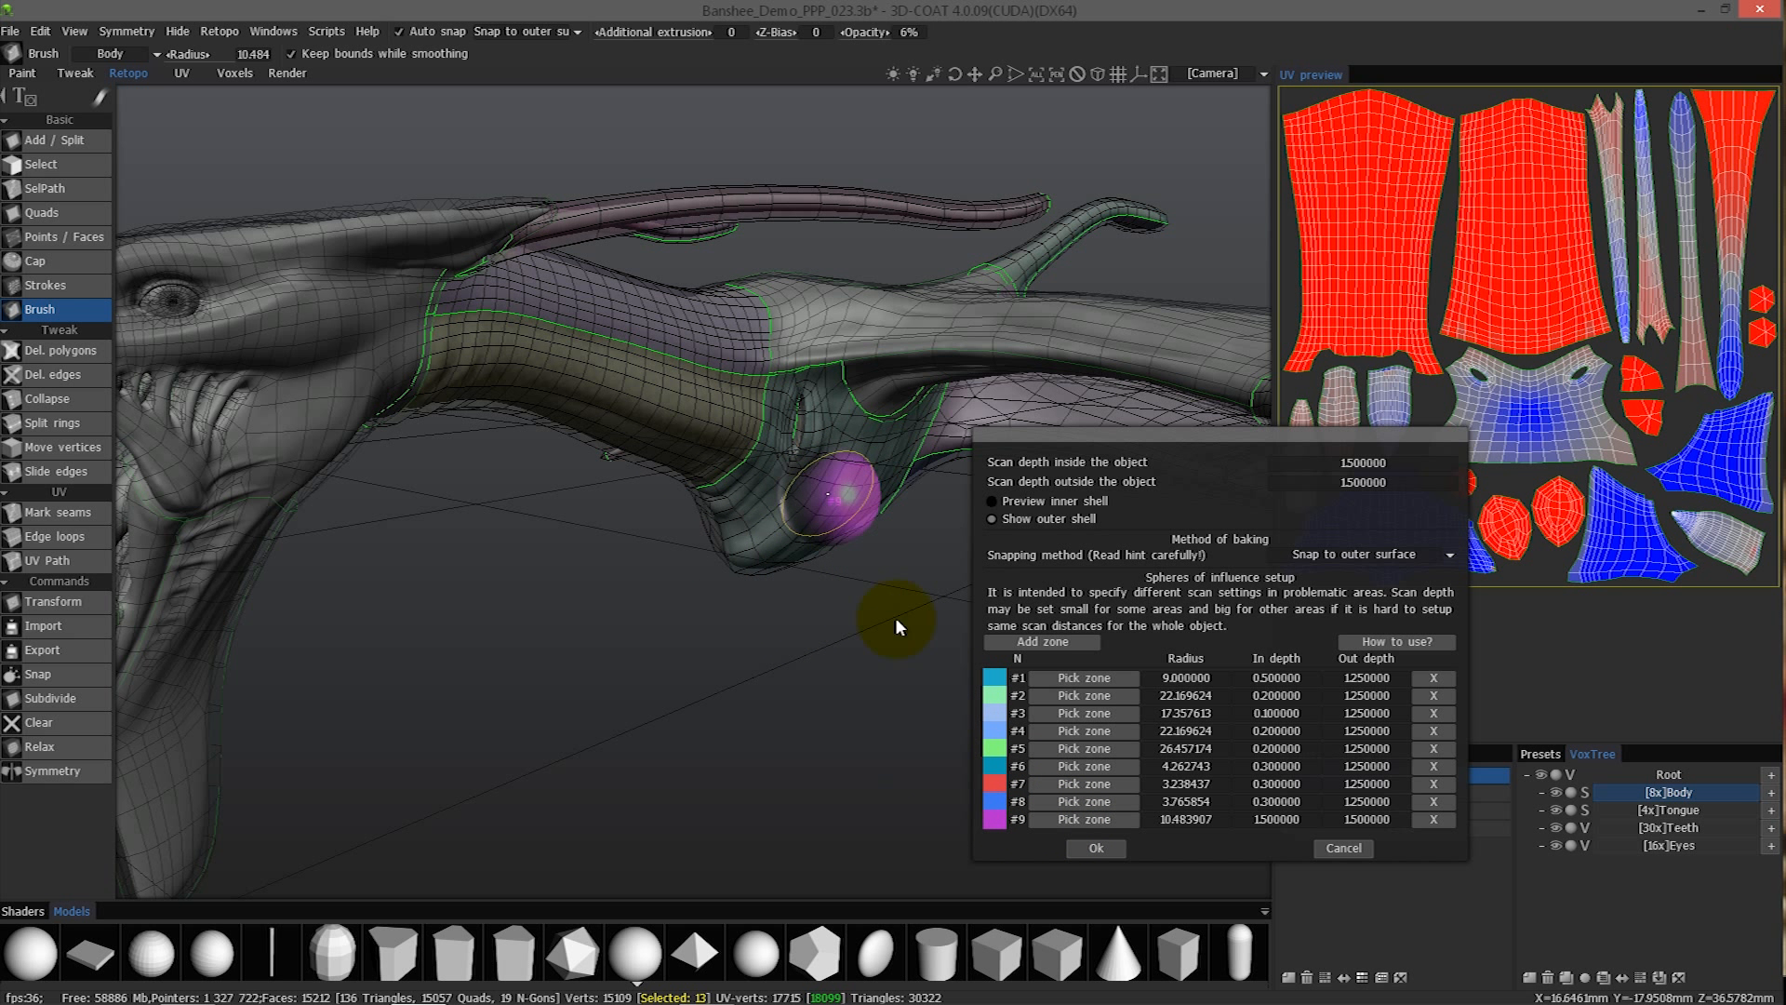
pyautogui.click(1070, 821)
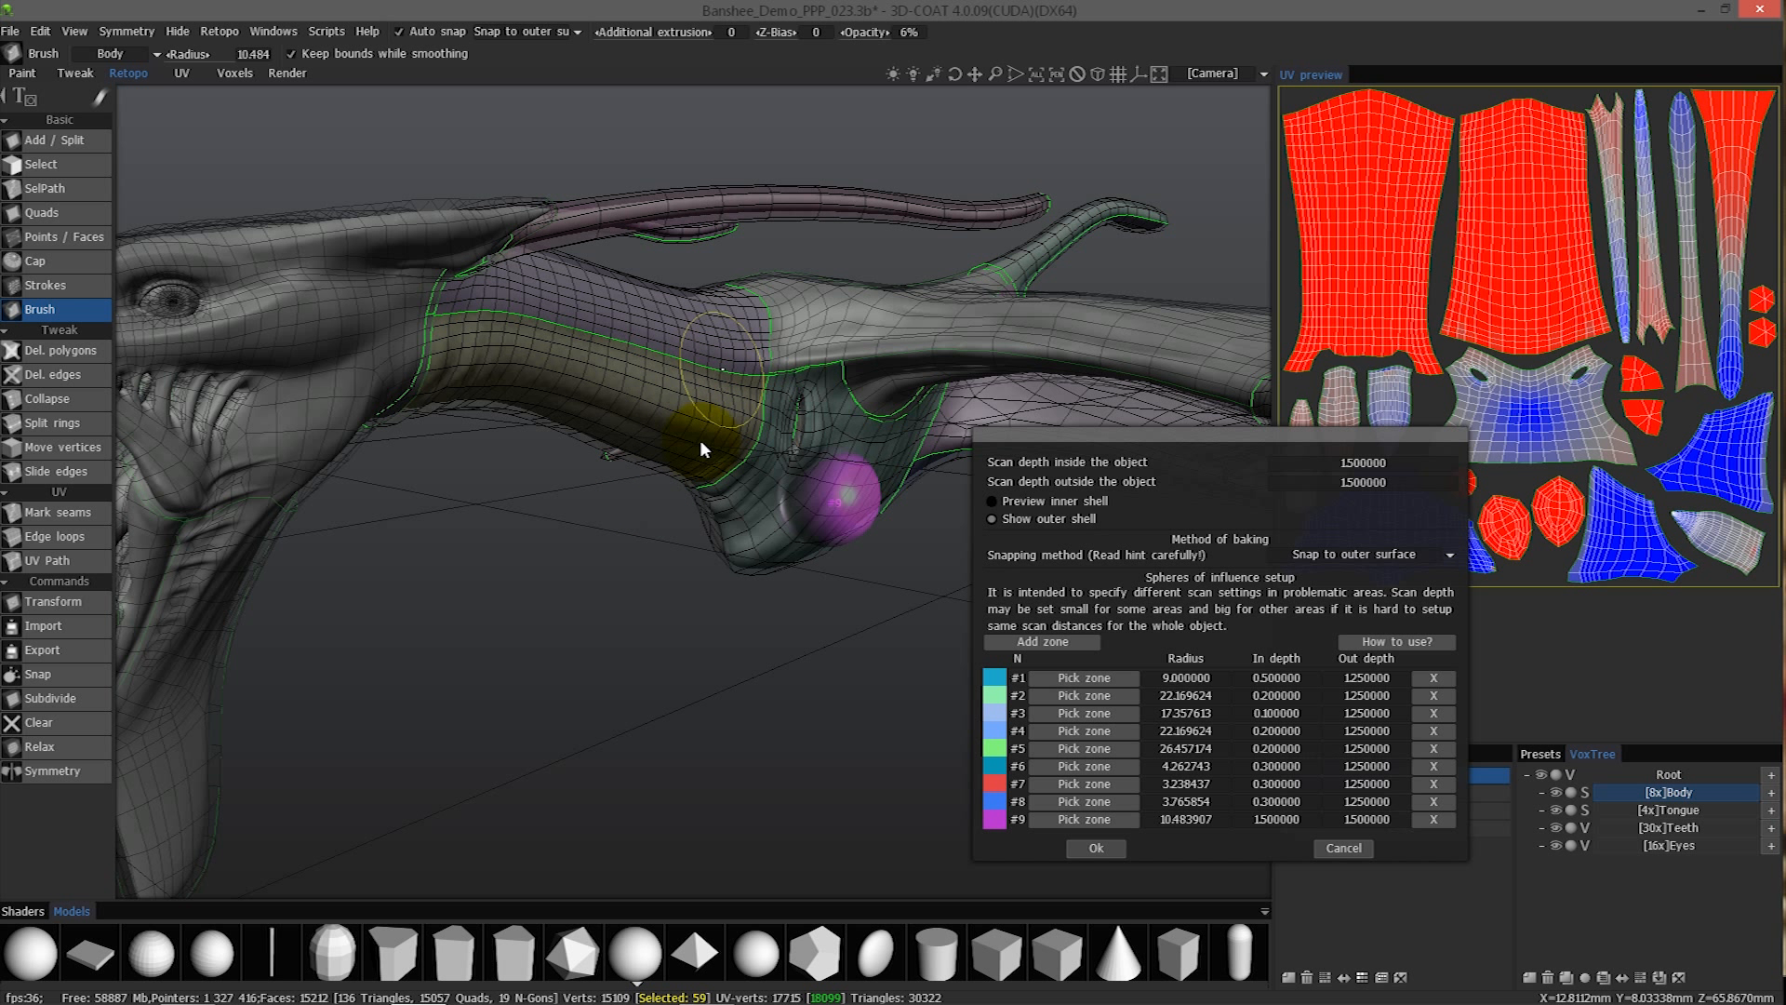
pyautogui.moveTo(709, 406)
pyautogui.mouseDown(button='right')
pyautogui.moveTo(741, 404)
pyautogui.moveTo(694, 400)
pyautogui.moveTo(720, 413)
pyautogui.mouseUp(button='right')
# - Move zone #9 to the lowest front tip of the chest bulge
pyautogui.click(1073, 820)
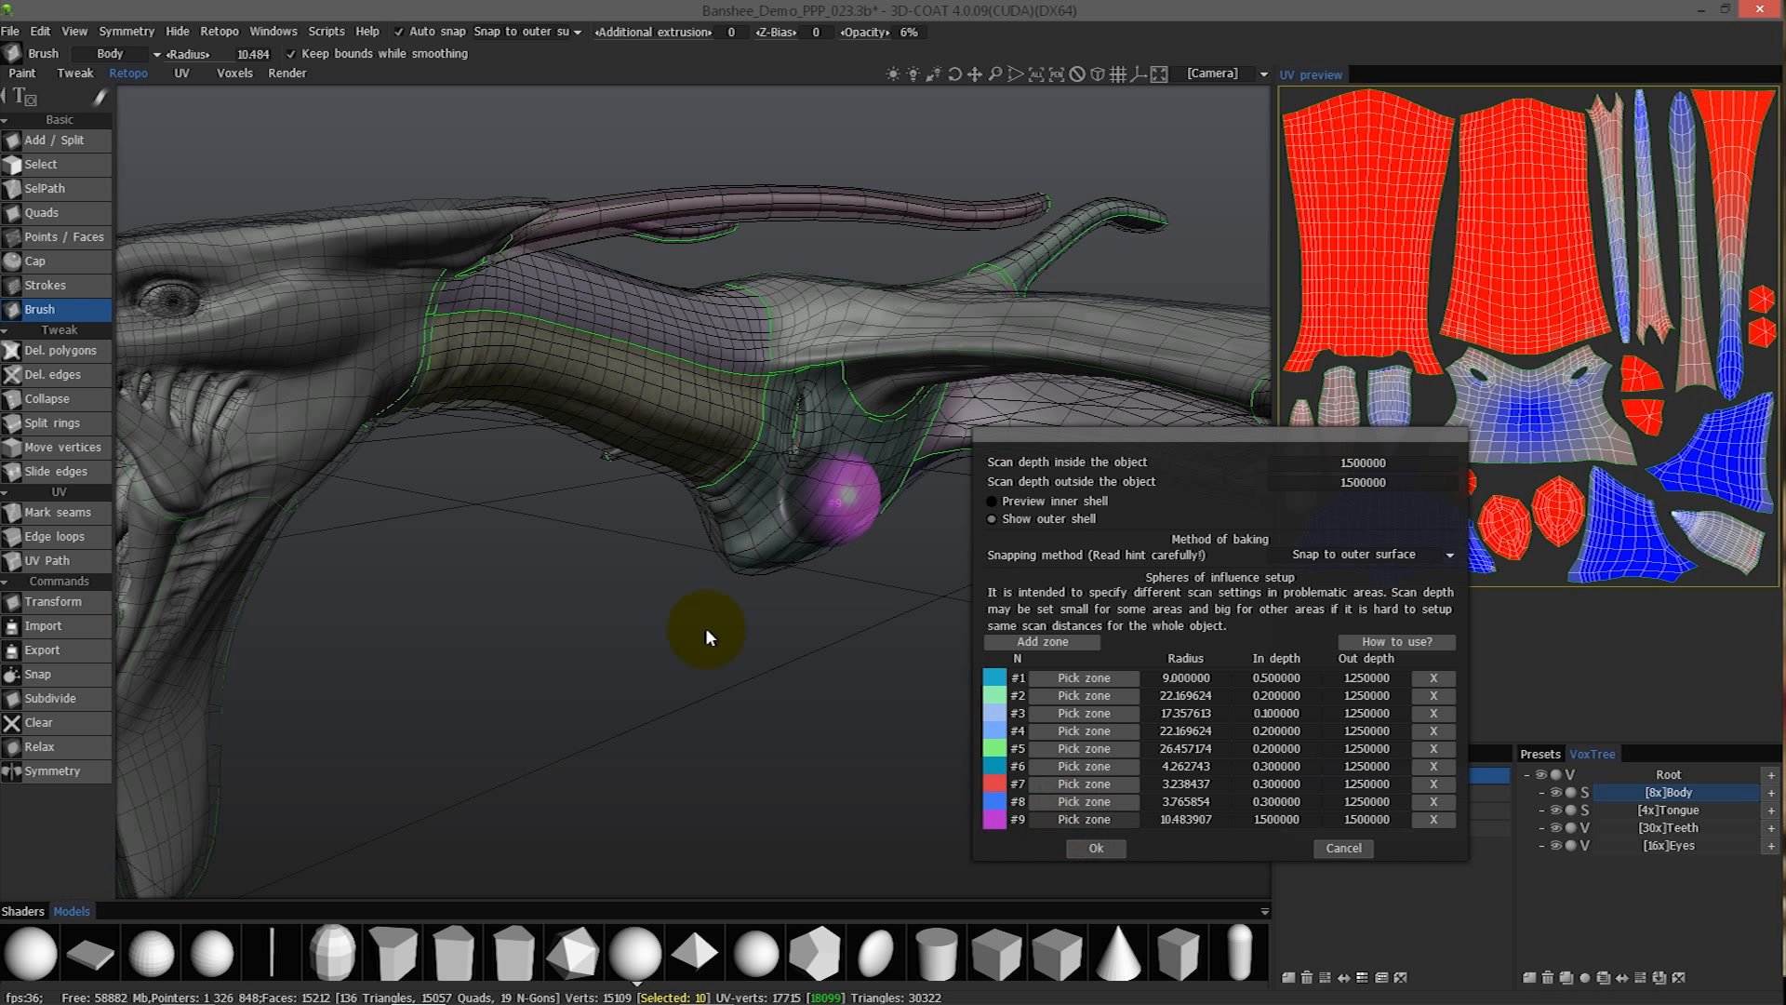
pyautogui.click(740, 560)
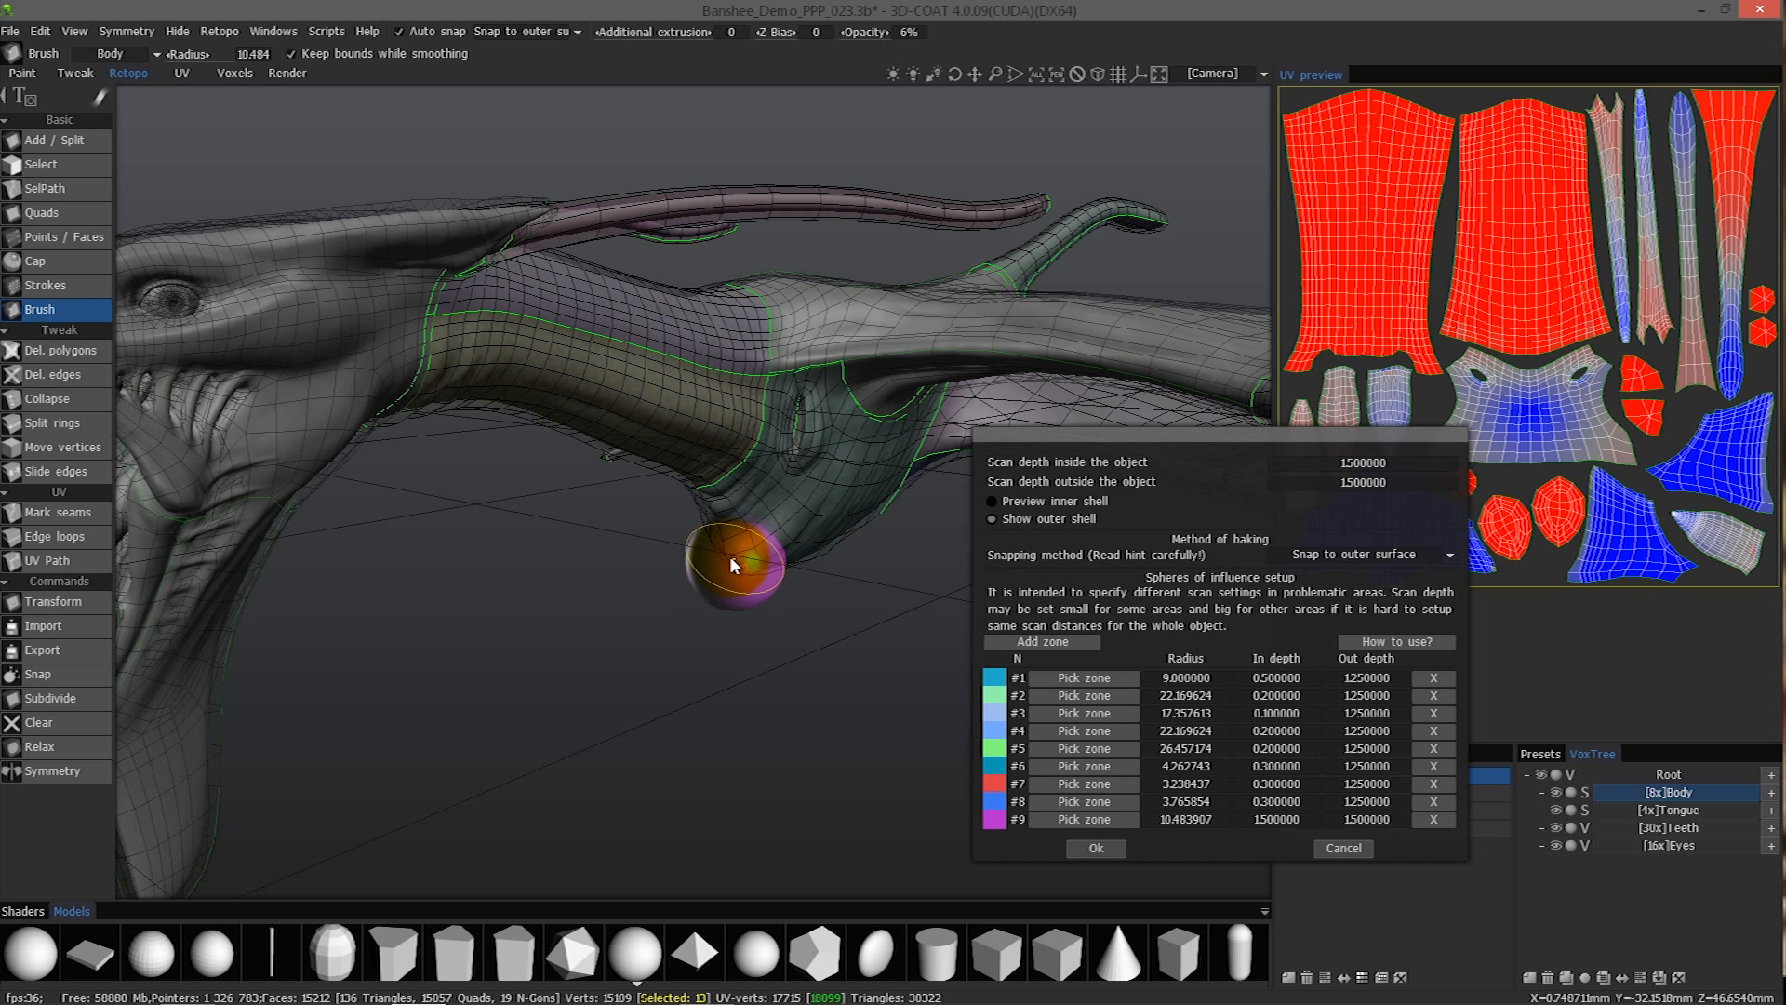
pyautogui.keyDown('alt'); pyautogui.moveTo(739, 557); pyautogui.dragTo(733, 551); pyautogui.keyUp('alt')
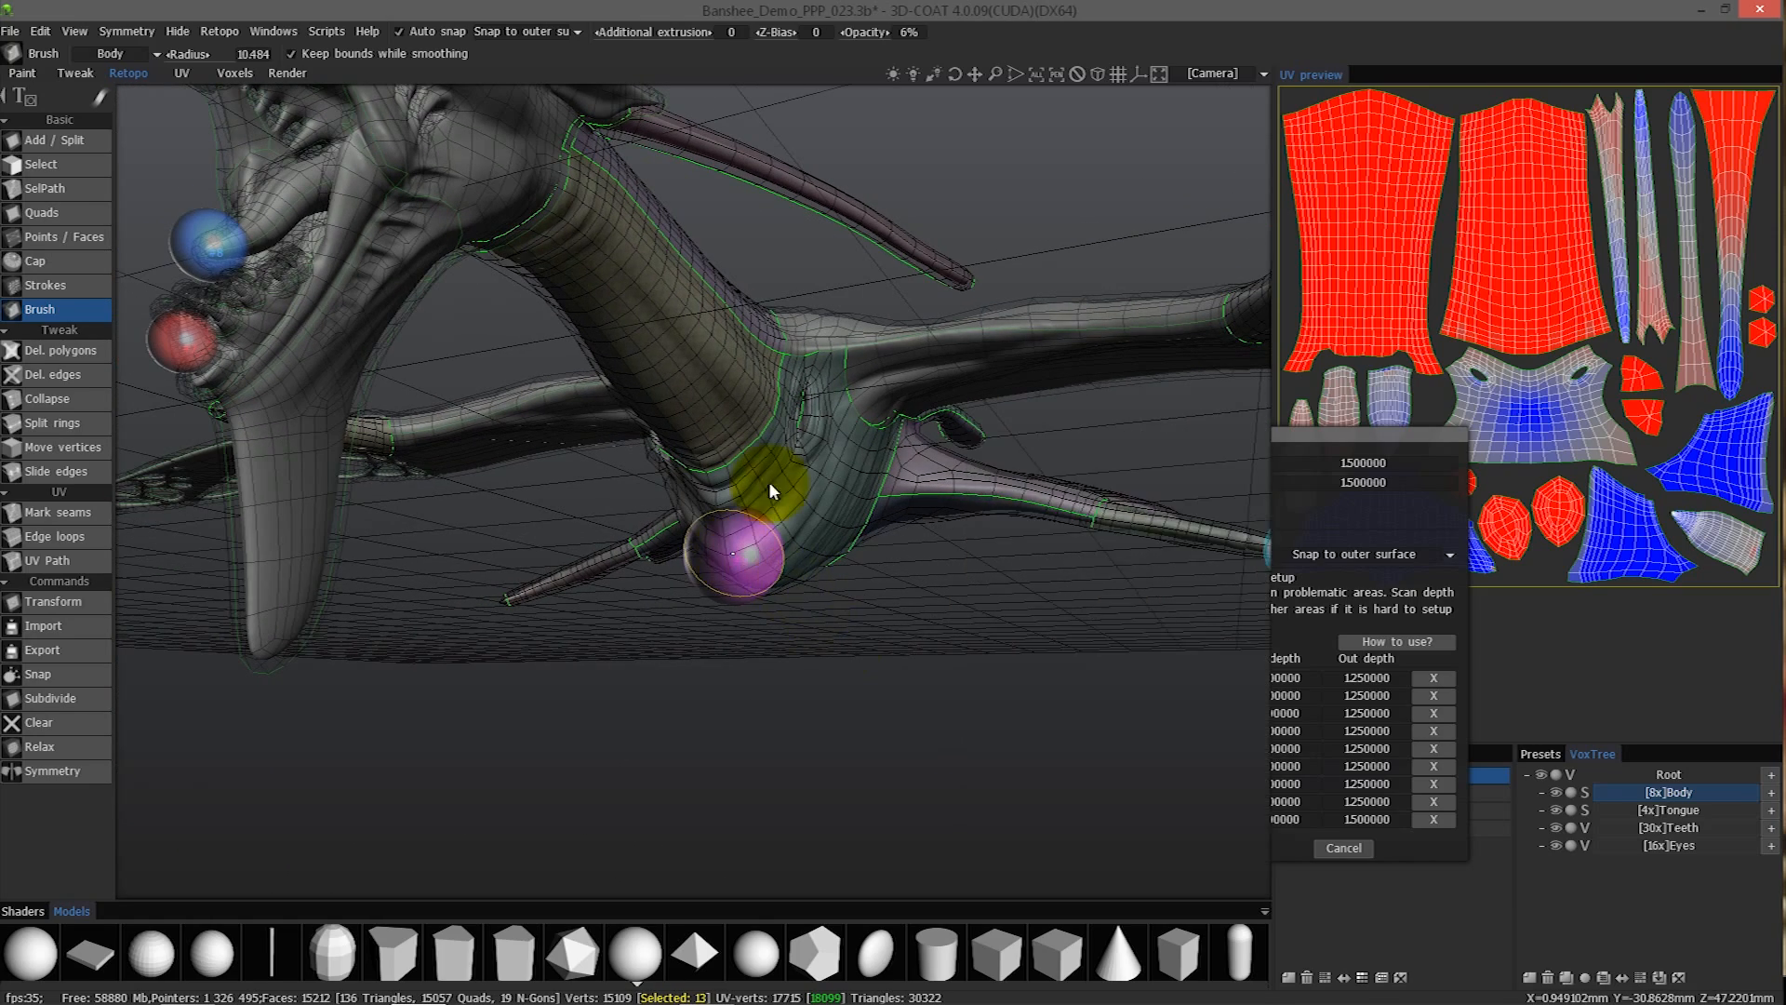
# - Set the Out depth of the chest-tip zone #9 to 2.5
pyautogui.keyDown('alt'); pyautogui.moveTo(808, 494); pyautogui.dragTo(916, 484); pyautogui.keyUp('alt')
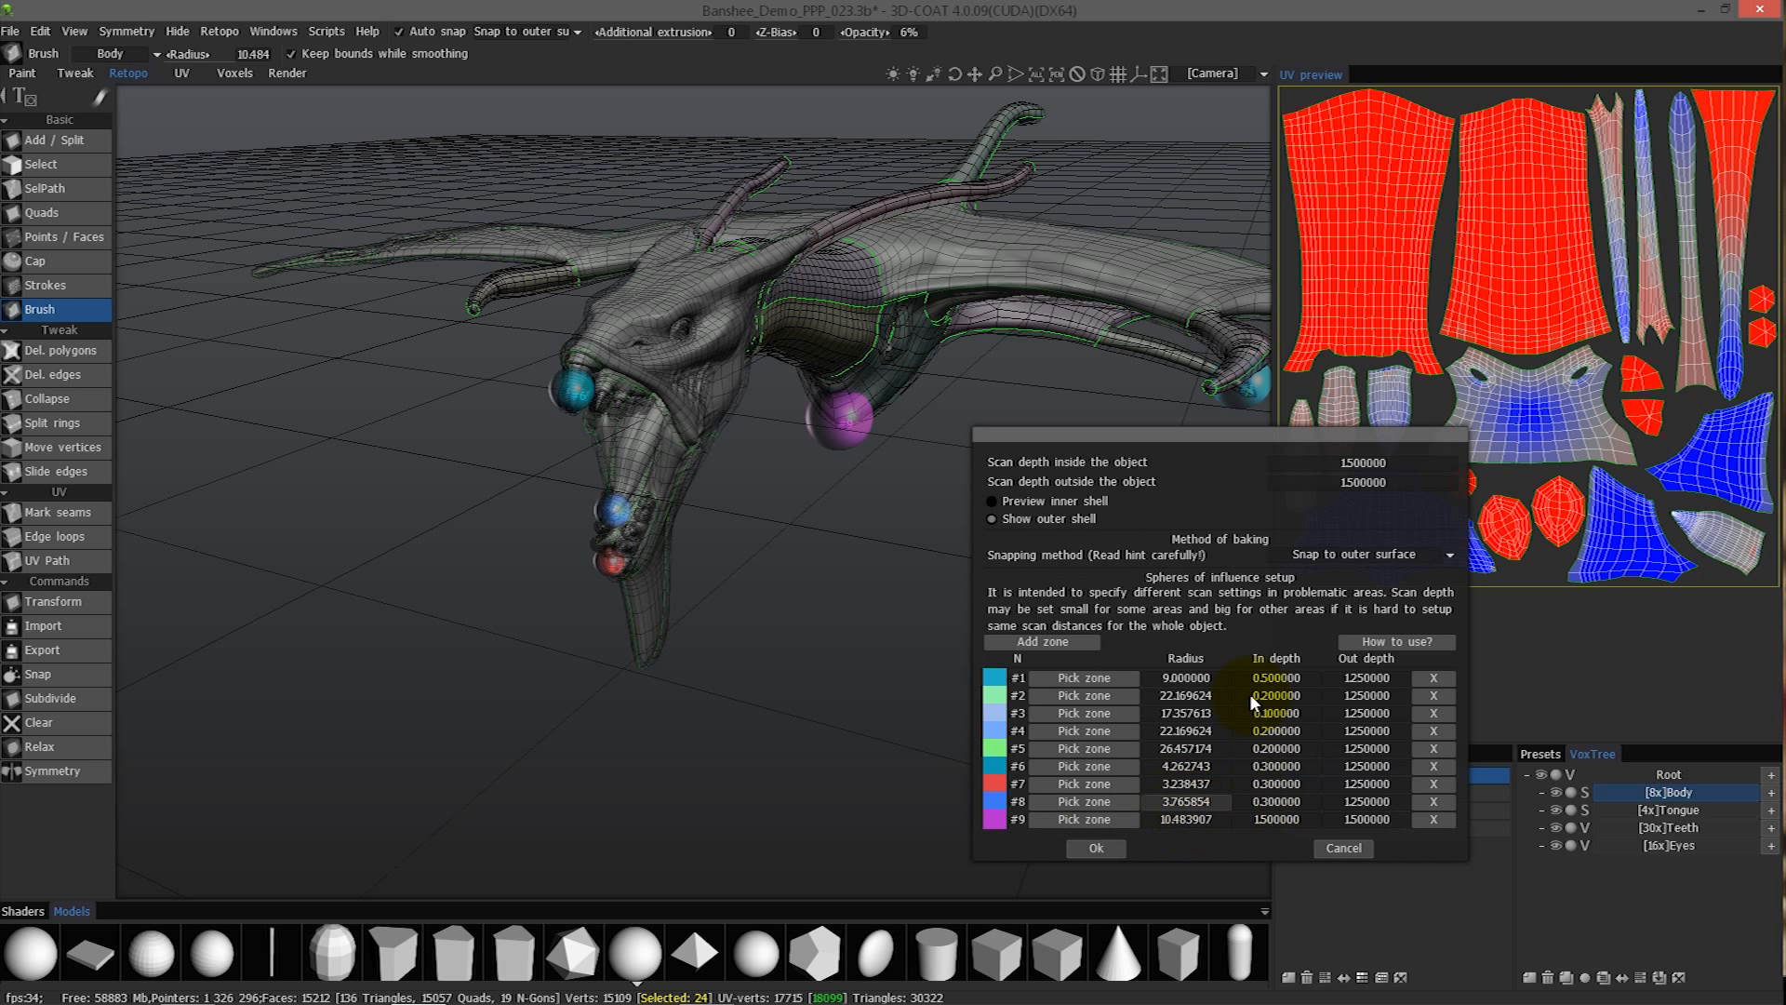
pyautogui.keyDown('alt'); pyautogui.moveTo(930, 483); pyautogui.dragTo(607, 394, button='right'); pyautogui.keyUp('alt')
pyautogui.keyDown('alt'); pyautogui.moveTo(606, 394); pyautogui.dragTo(504, 366, button='middle'); pyautogui.keyUp('alt')
pyautogui.keyDown('alt'); pyautogui.moveTo(504, 366); pyautogui.dragTo(571, 420, button='right'); pyautogui.keyUp('alt')
pyautogui.keyDown('alt'); pyautogui.moveTo(571, 420); pyautogui.dragTo(616, 372); pyautogui.keyUp('alt')
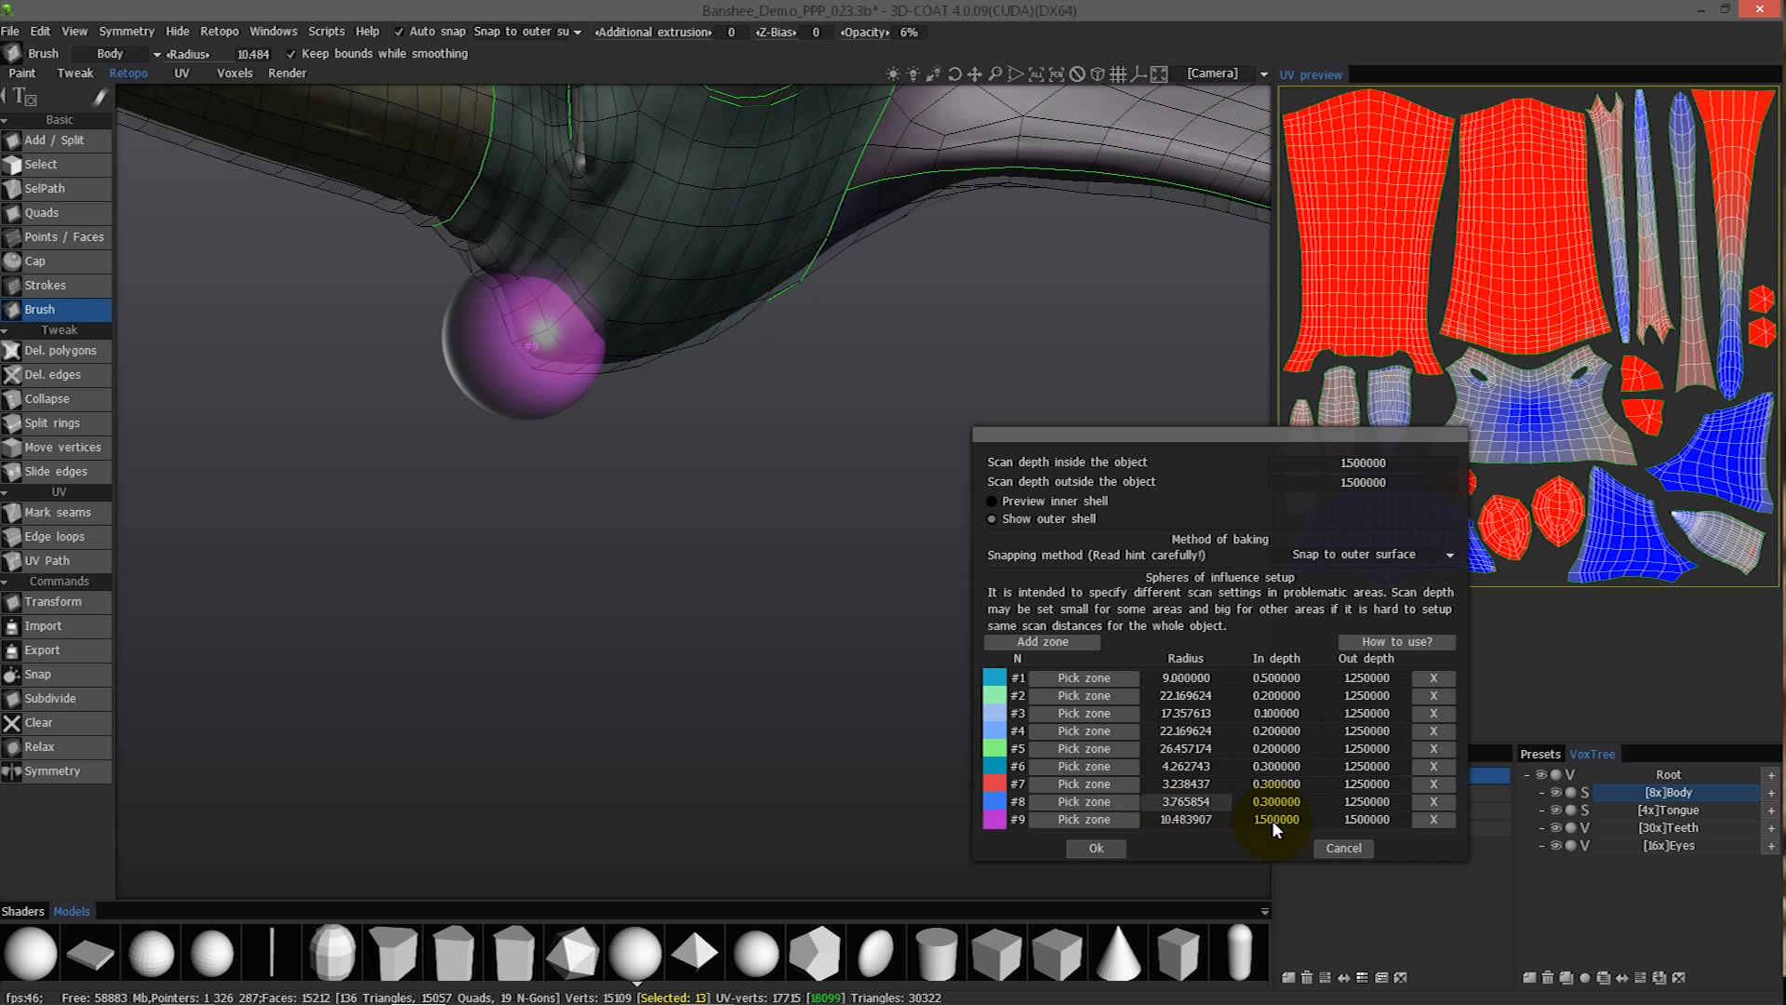
pyautogui.click(1367, 818)
pyautogui.write('2')
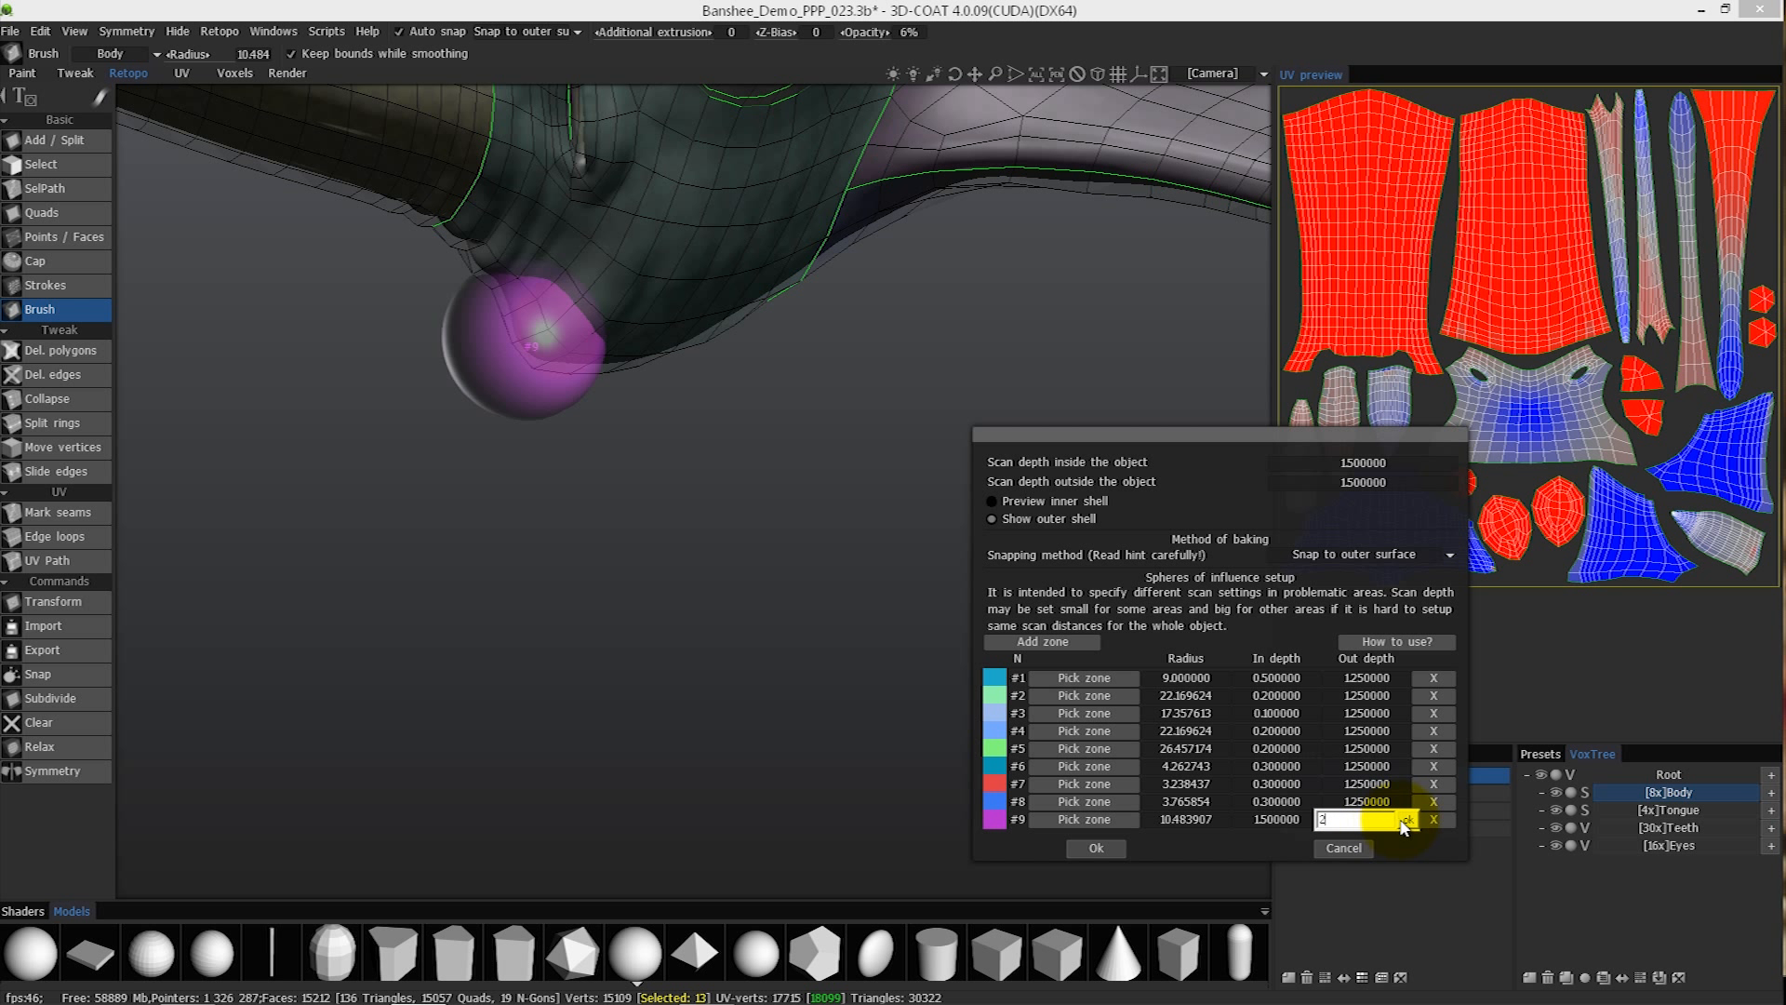
pyautogui.write('.3')
pyautogui.press('Return')
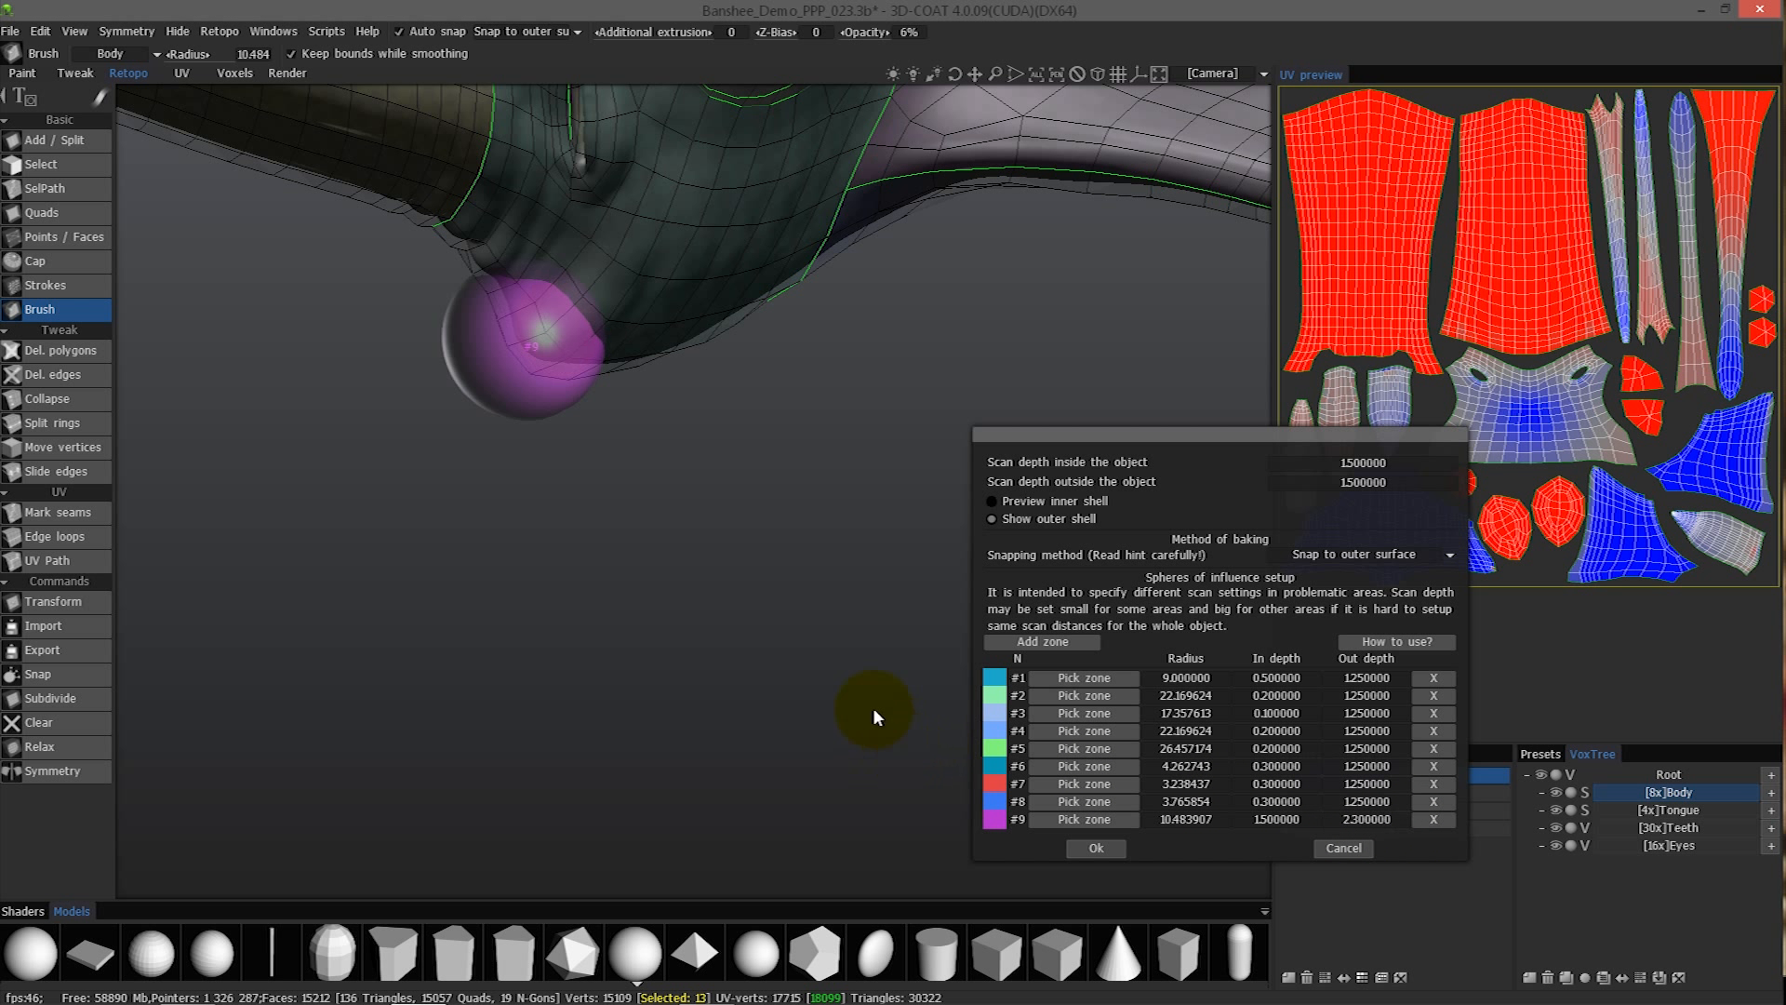
pyautogui.click(1357, 818)
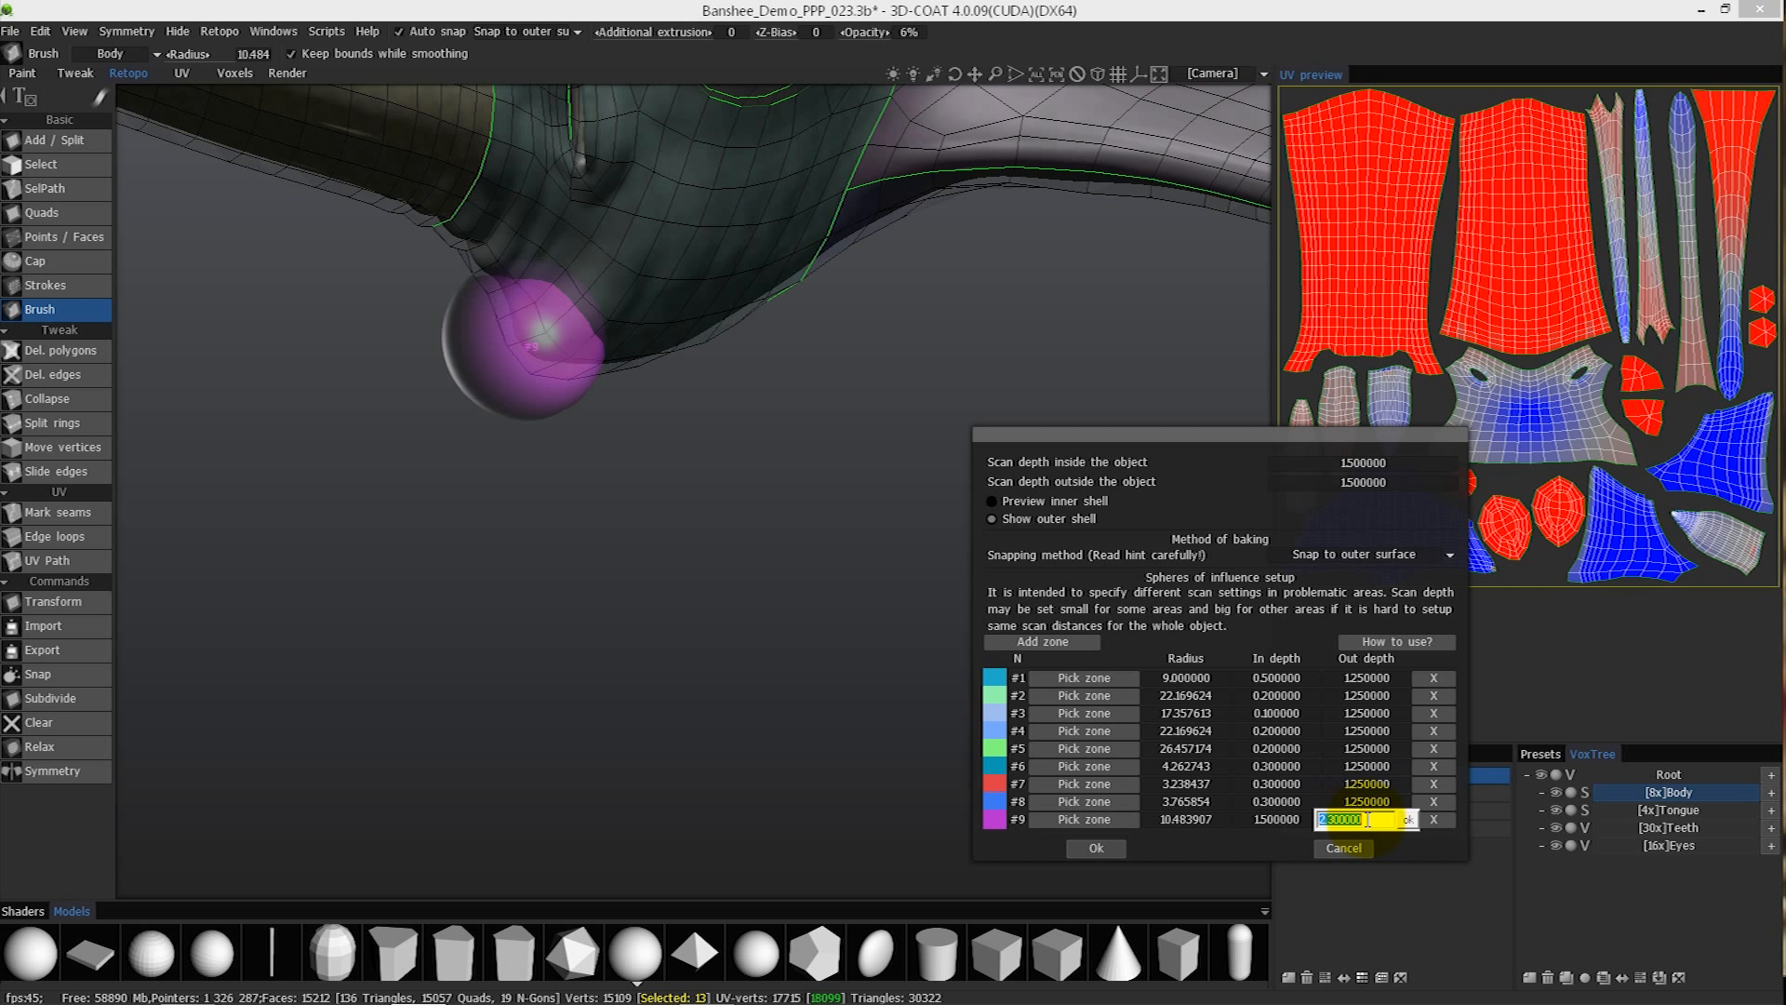
pyautogui.write('2.5')
pyautogui.press('Return')
# - Add a tenth zone of influence with a radius of about 10.48 for the area behind the chest-tip zone
pyautogui.moveTo(868, 557); pyautogui.dragTo(969, 743)
pyautogui.moveTo(552, 338)
pyautogui.keyDown('alt'); pyautogui.mouseDown()
pyautogui.moveTo(554, 302)
pyautogui.moveTo(578, 307)
pyautogui.moveTo(553, 268)
pyautogui.moveTo(575, 248)
pyautogui.moveTo(662, 278)
pyautogui.moveTo(707, 331)
pyautogui.moveTo(809, 307)
pyautogui.moveTo(539, 339)
pyautogui.mouseUp(); pyautogui.keyUp('alt')
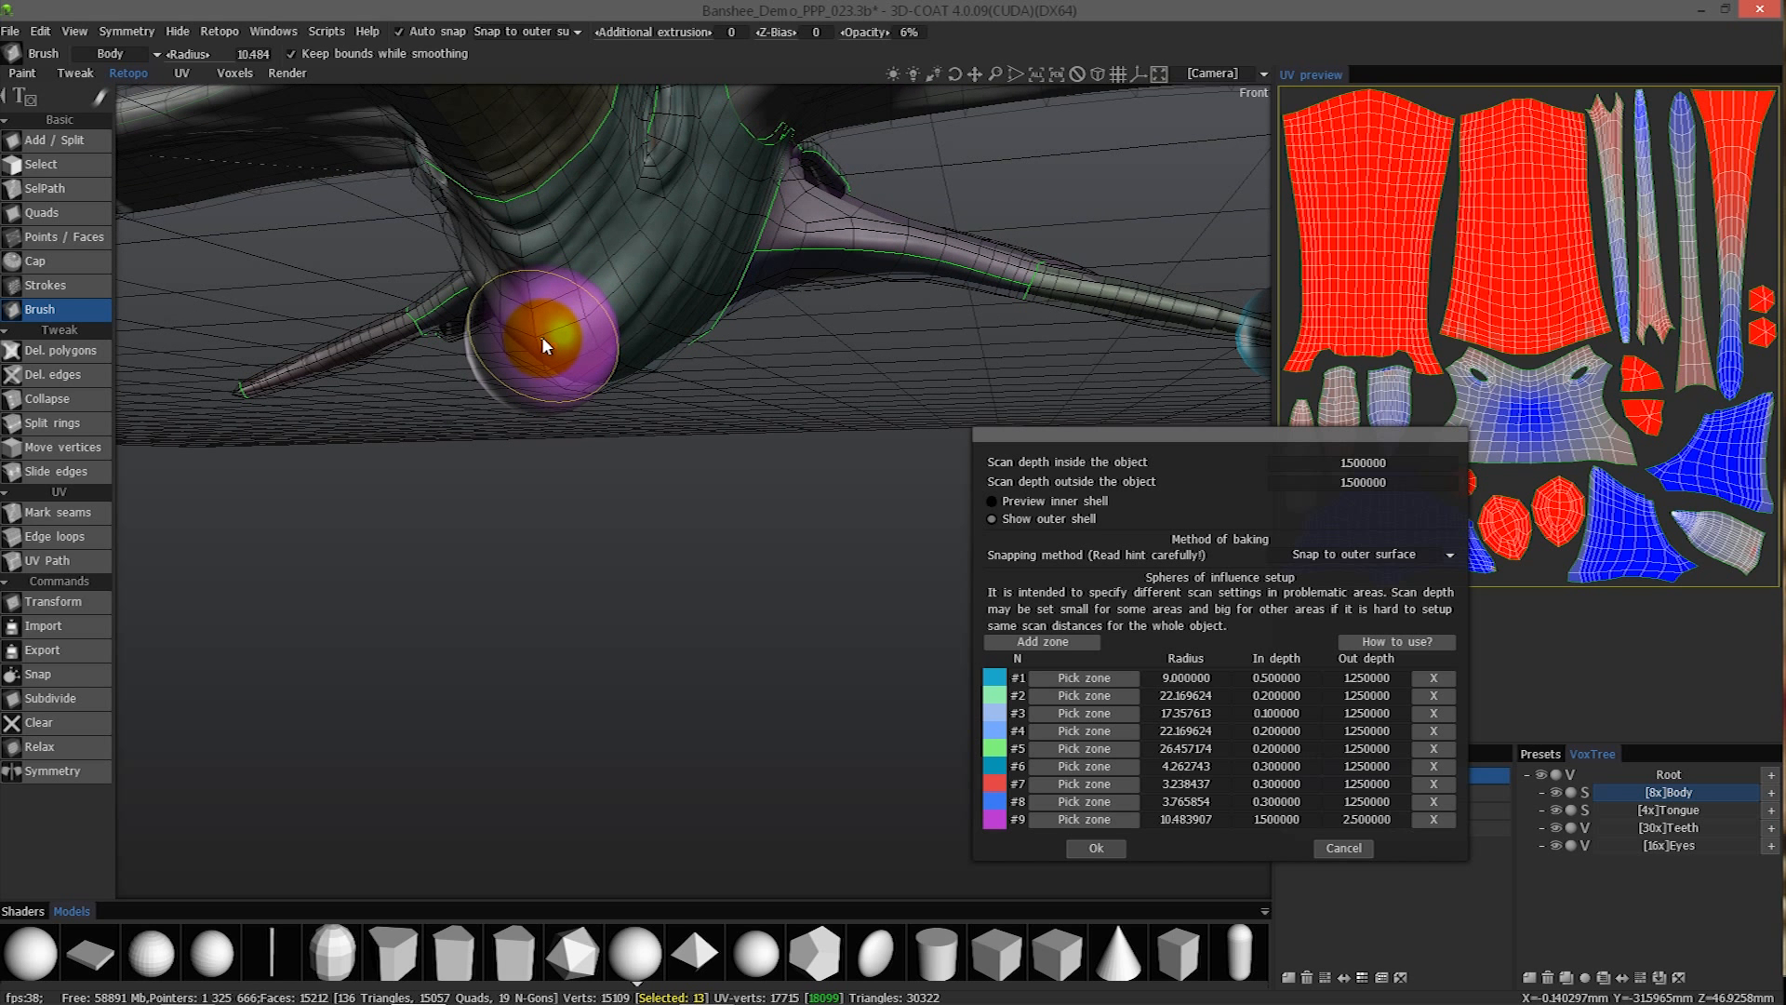
pyautogui.keyDown('alt'); pyautogui.moveTo(698, 416); pyautogui.dragTo(1037, 639); pyautogui.keyUp('alt')
pyautogui.click(1042, 642)
pyautogui.keyDown('alt'); pyautogui.moveTo(707, 413); pyautogui.dragTo(715, 443); pyautogui.keyUp('alt')
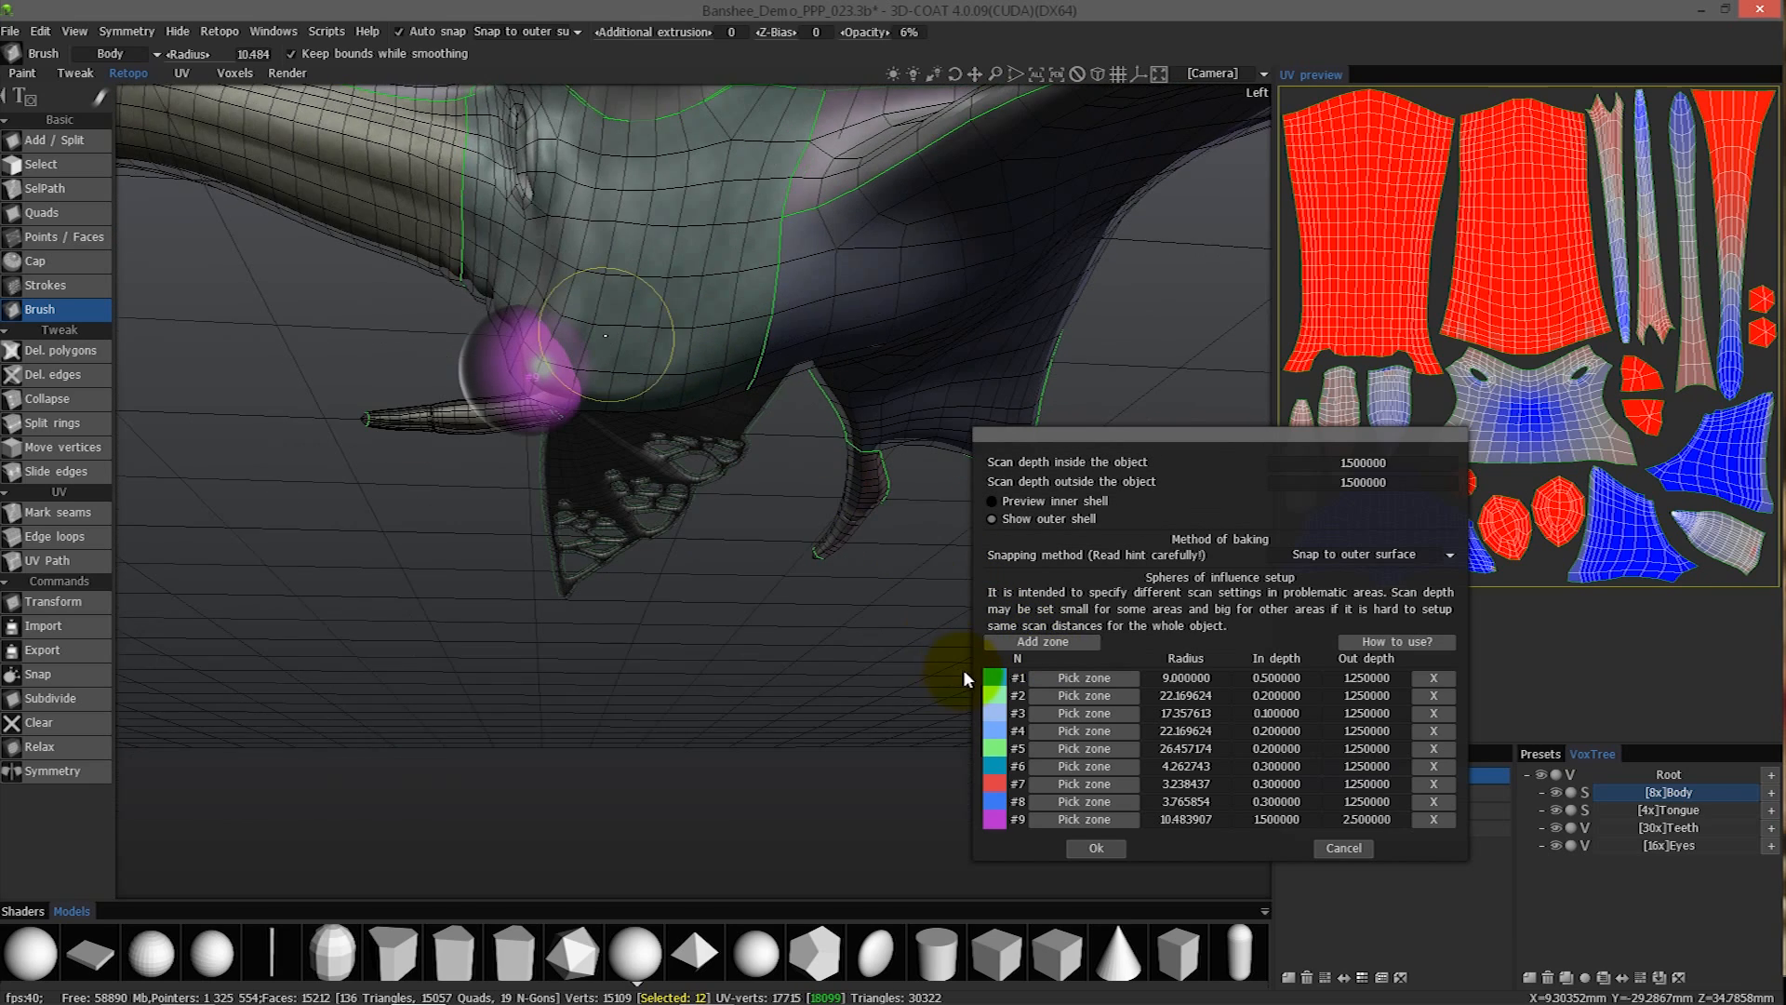
pyautogui.keyDown('alt'); pyautogui.moveTo(697, 363); pyautogui.dragTo(709, 409); pyautogui.keyUp('alt')
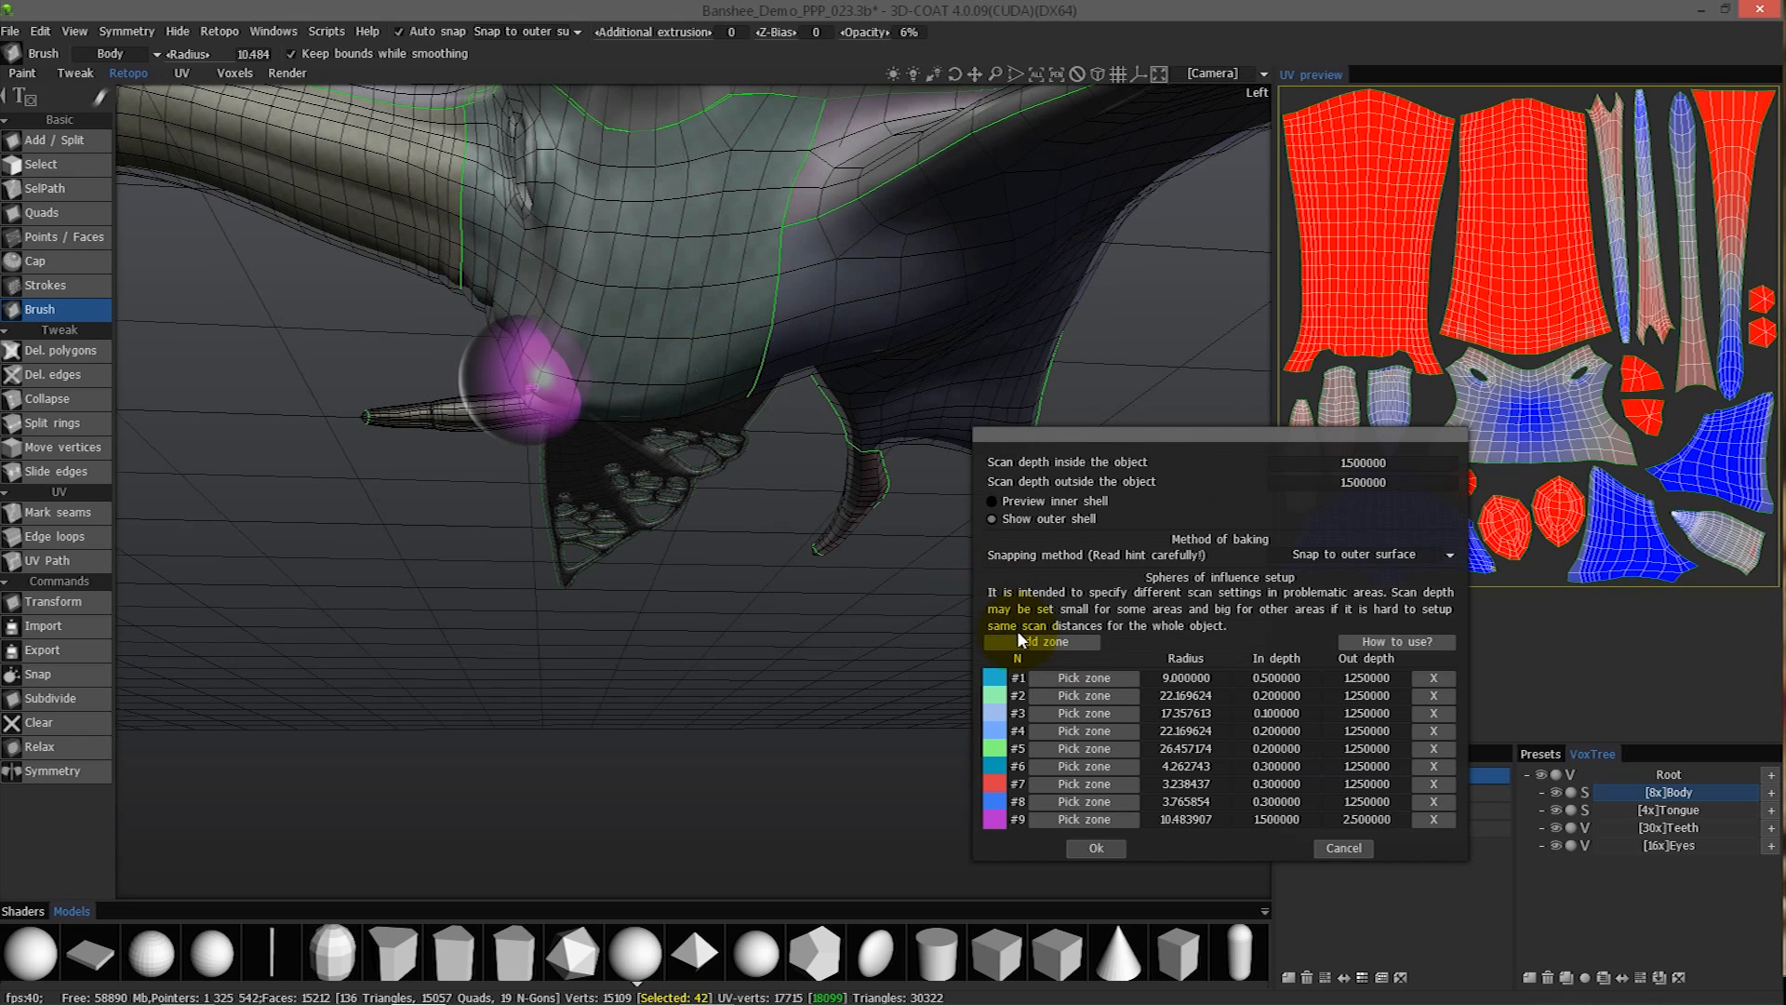
pyautogui.click(1055, 643)
pyautogui.moveTo(716, 387)
pyautogui.keyDown('alt'); pyautogui.mouseDown()
pyautogui.moveTo(703, 400)
pyautogui.moveTo(739, 406)
pyautogui.mouseUp(); pyautogui.keyUp('alt')
pyautogui.moveTo(739, 407); pyautogui.dragTo(732, 415, button='right')
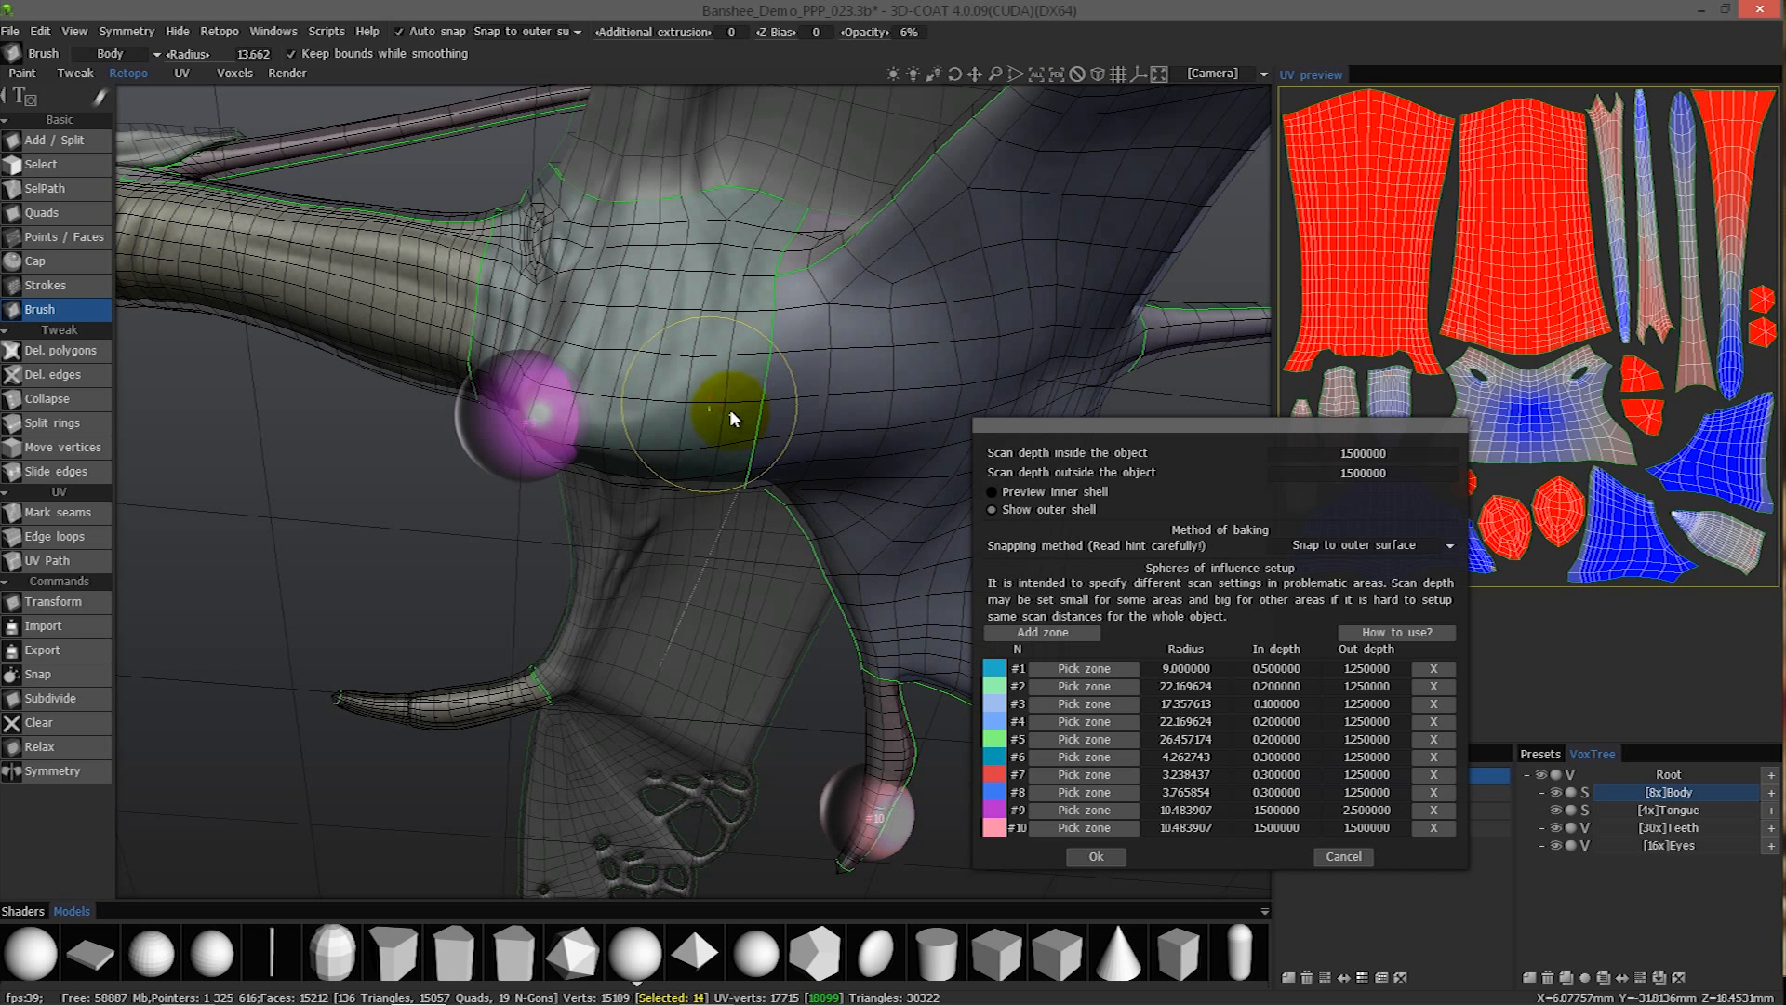
# - Set the Out depth of zone #10 to 2.5
pyautogui.click(1084, 827)
pyautogui.keyDown('alt'); pyautogui.moveTo(727, 404); pyautogui.dragTo(701, 427); pyautogui.keyUp('alt')
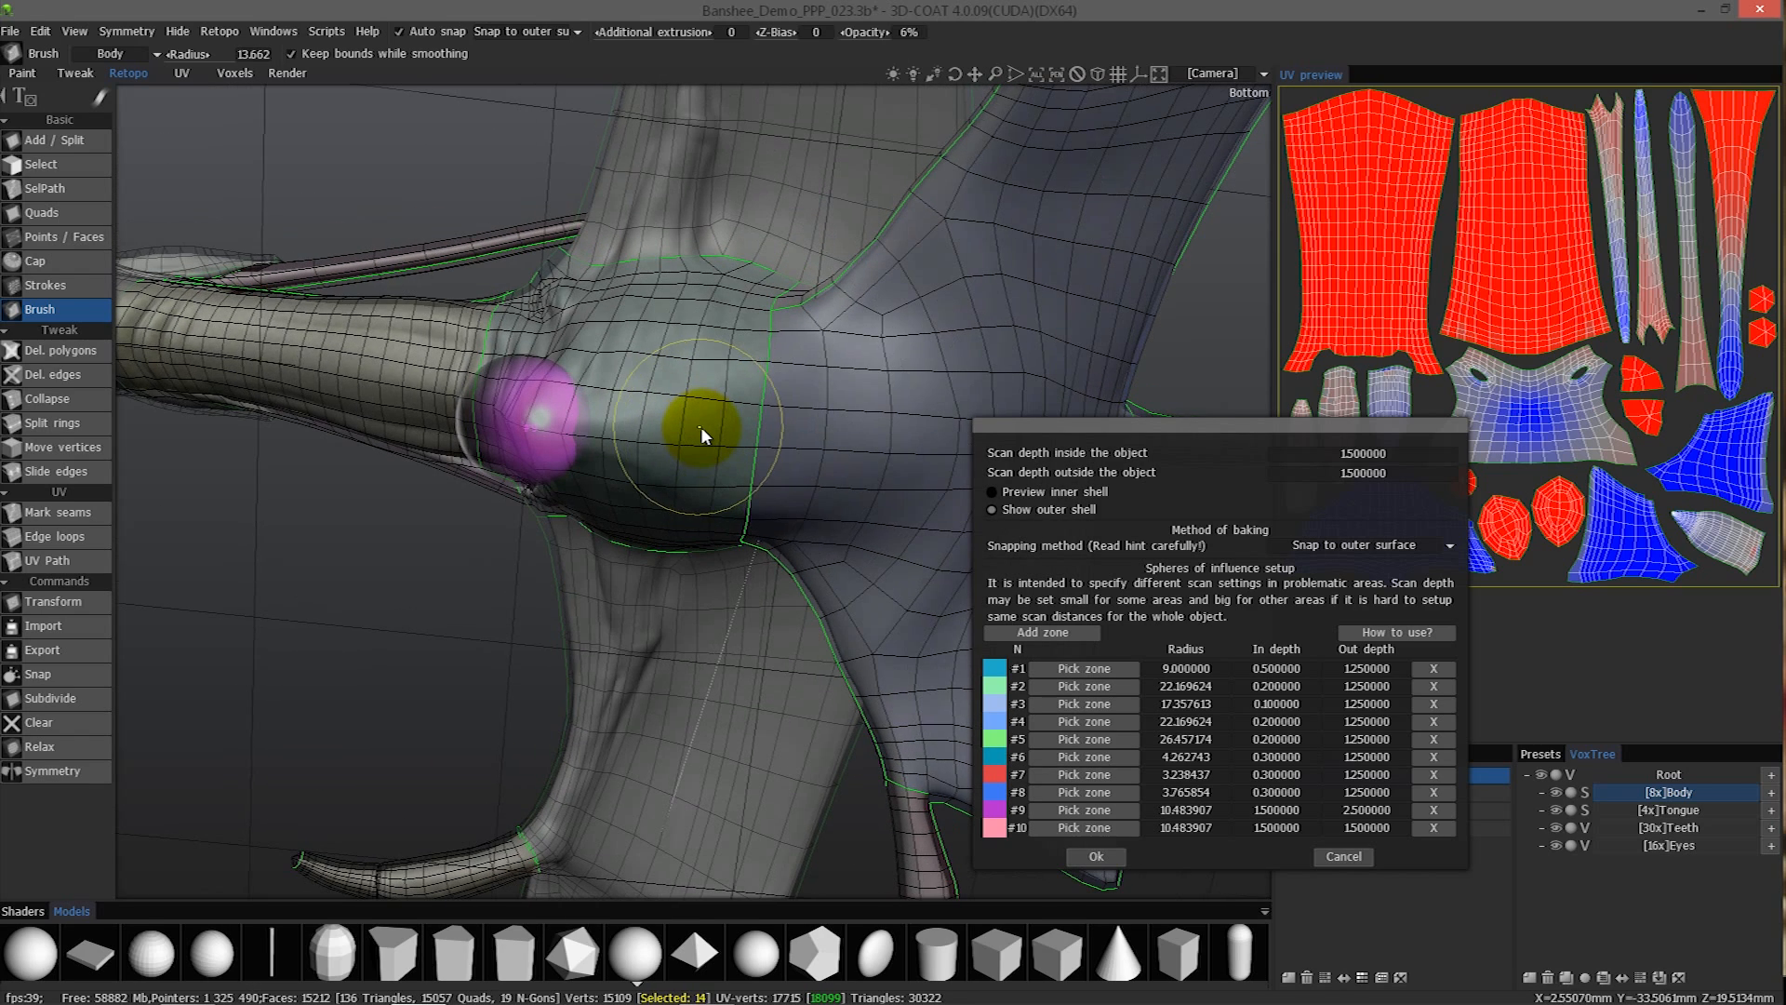
pyautogui.click(1332, 827)
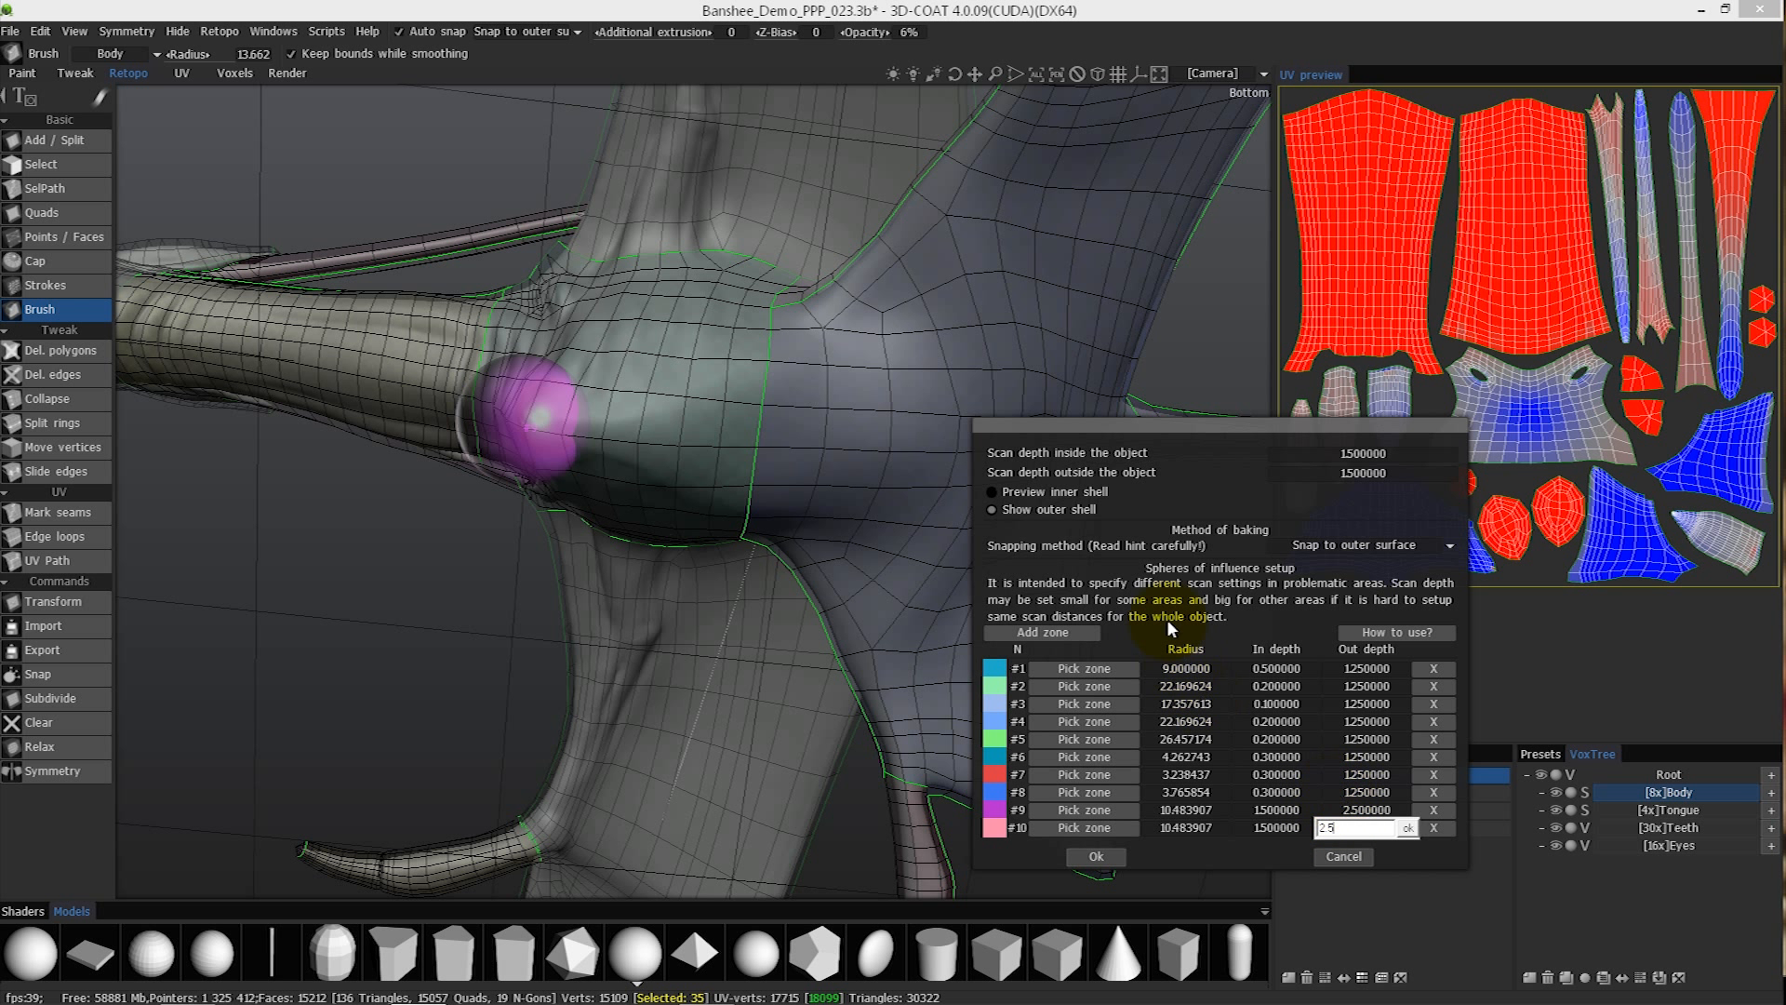
pyautogui.write('2.5')
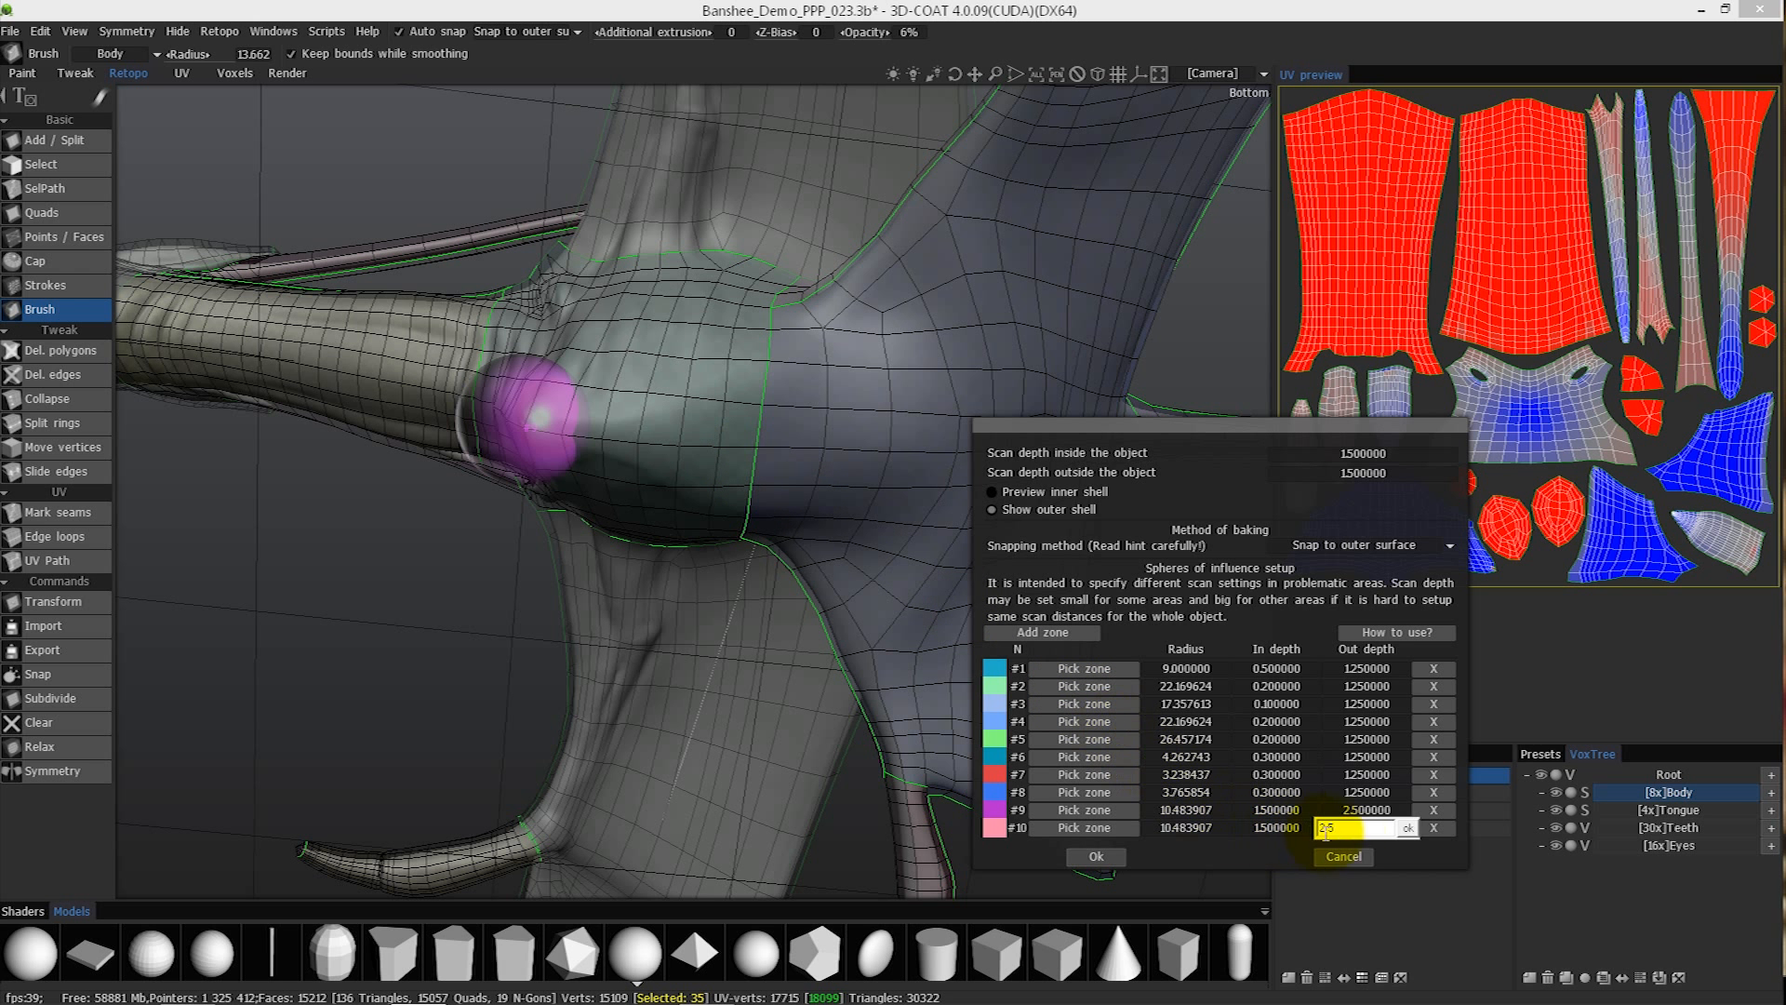
pyautogui.click(1407, 827)
# - Place zone #10 on the underside of the chest just behind zone #9 with a radius of about 13.66
pyautogui.click(1069, 829)
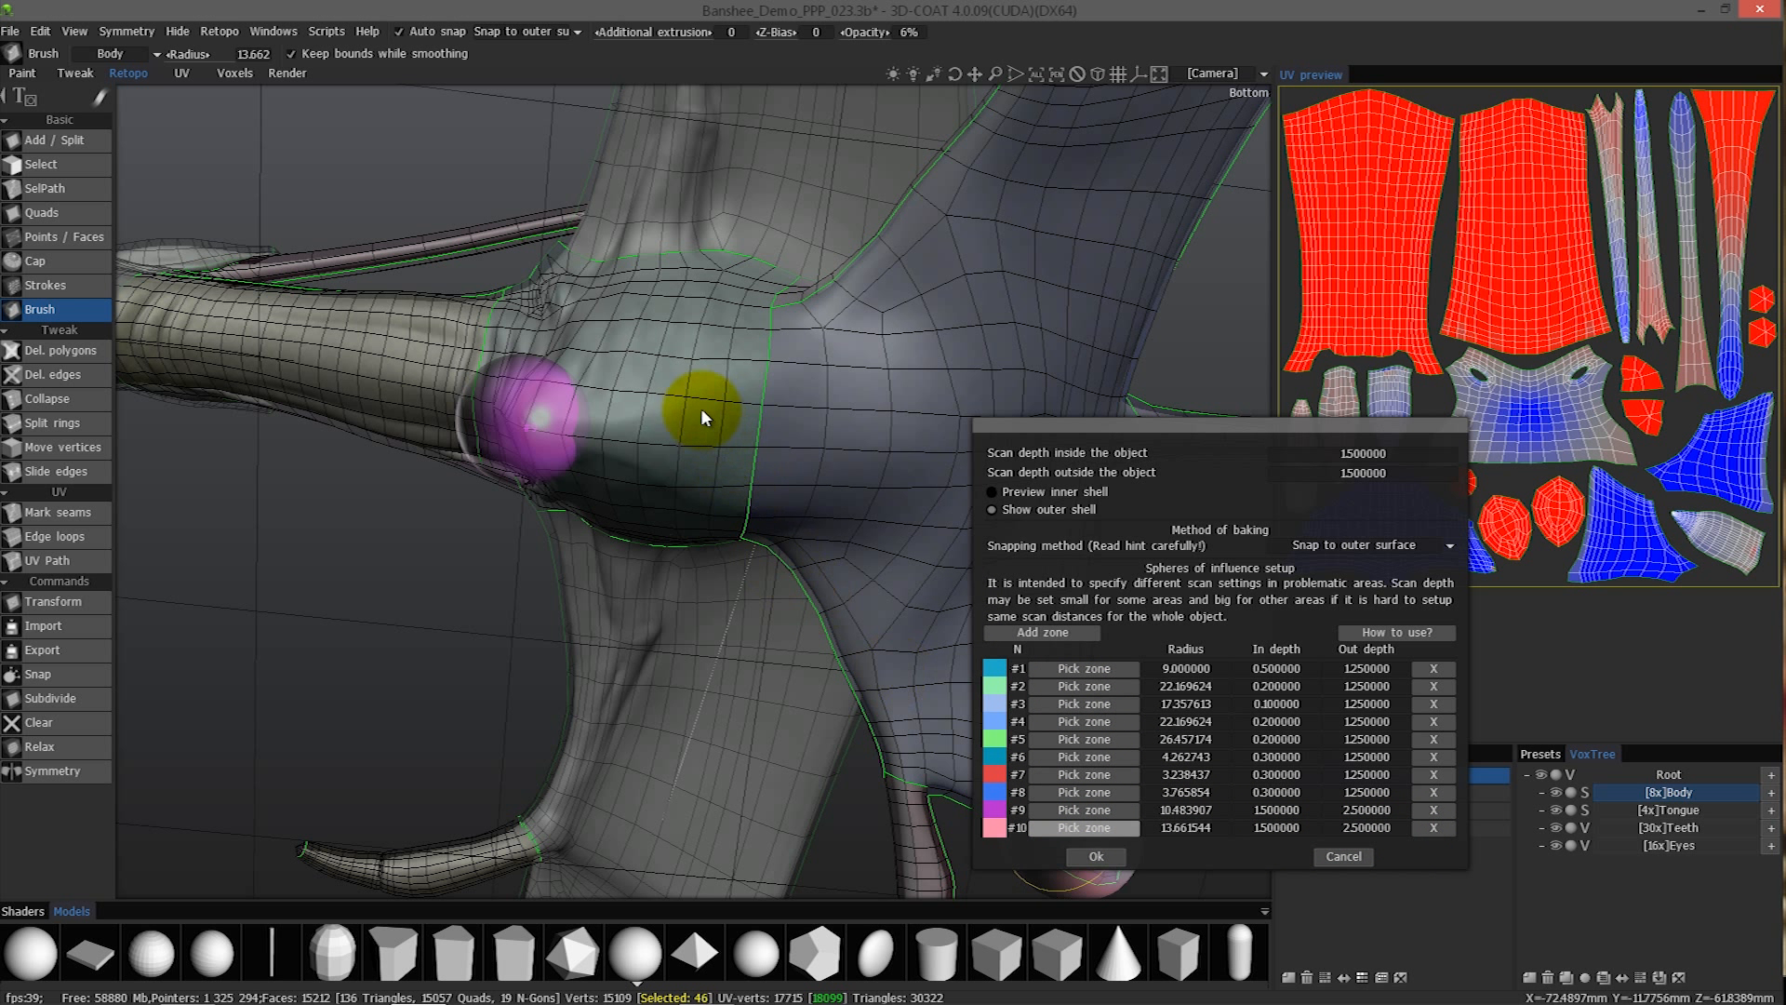
pyautogui.click(717, 445)
pyautogui.moveTo(706, 447); pyautogui.dragTo(697, 448)
pyautogui.moveTo(376, 322); pyautogui.dragTo(532, 543, button='right')
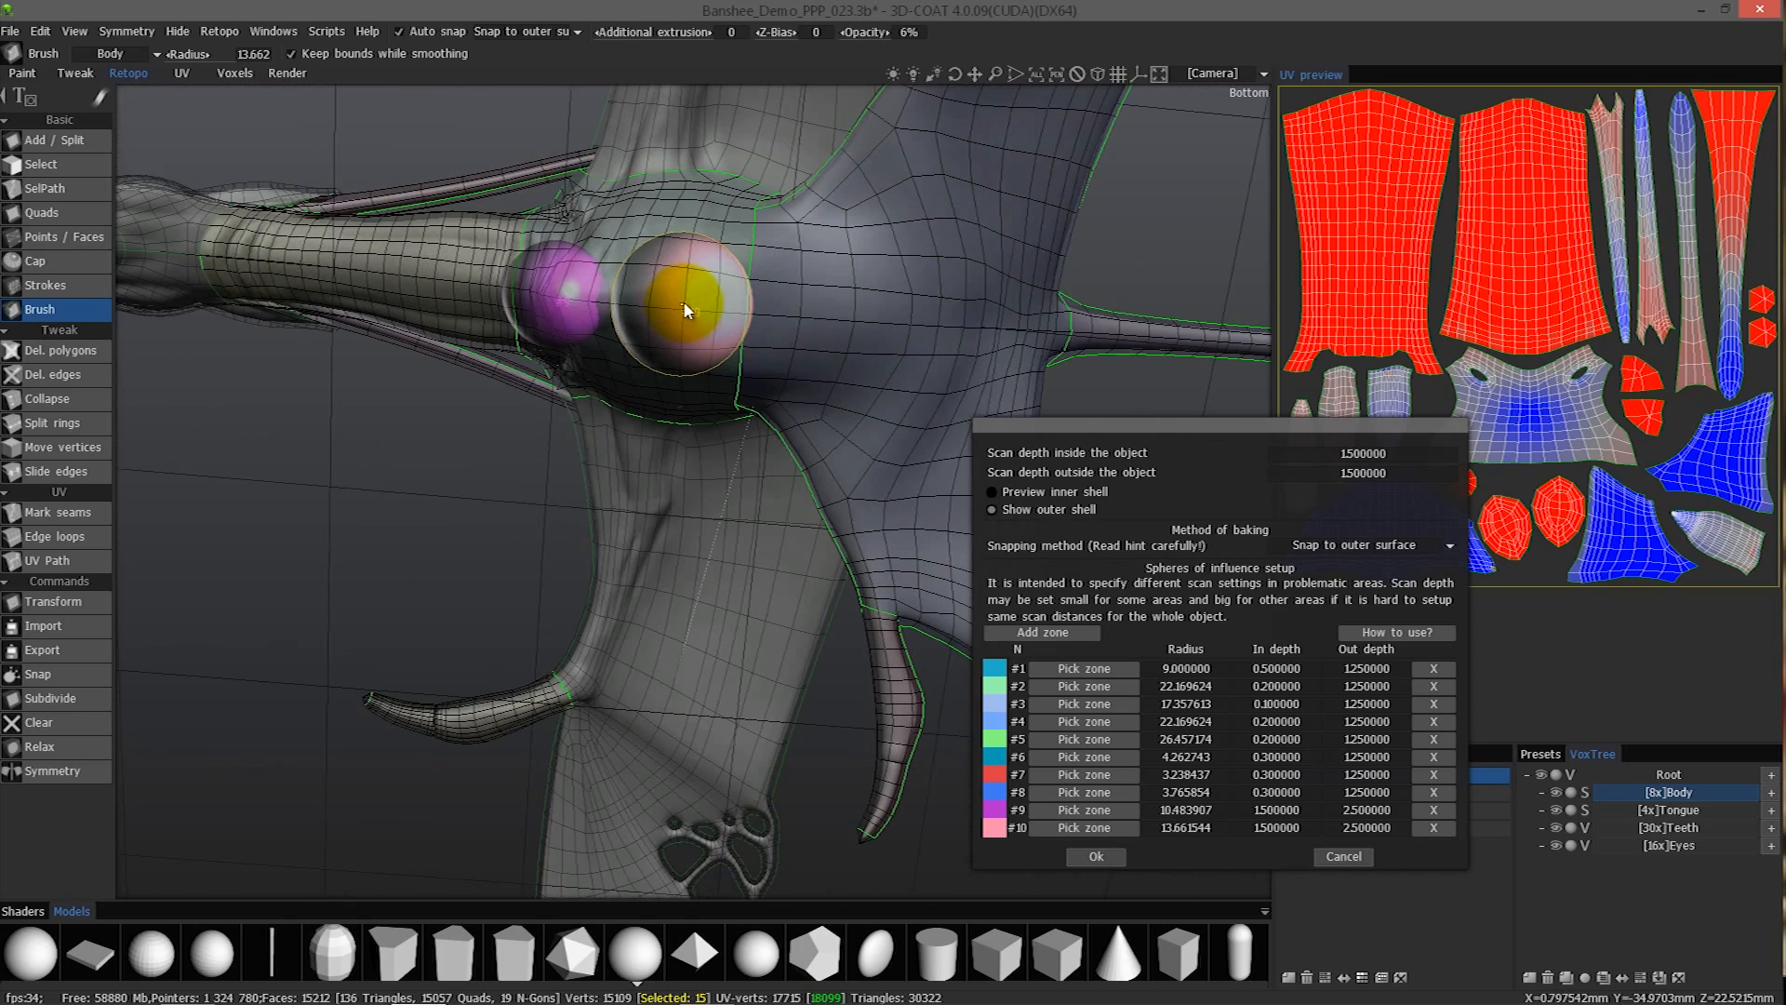
pyautogui.moveTo(317, 495); pyautogui.dragTo(768, 526)
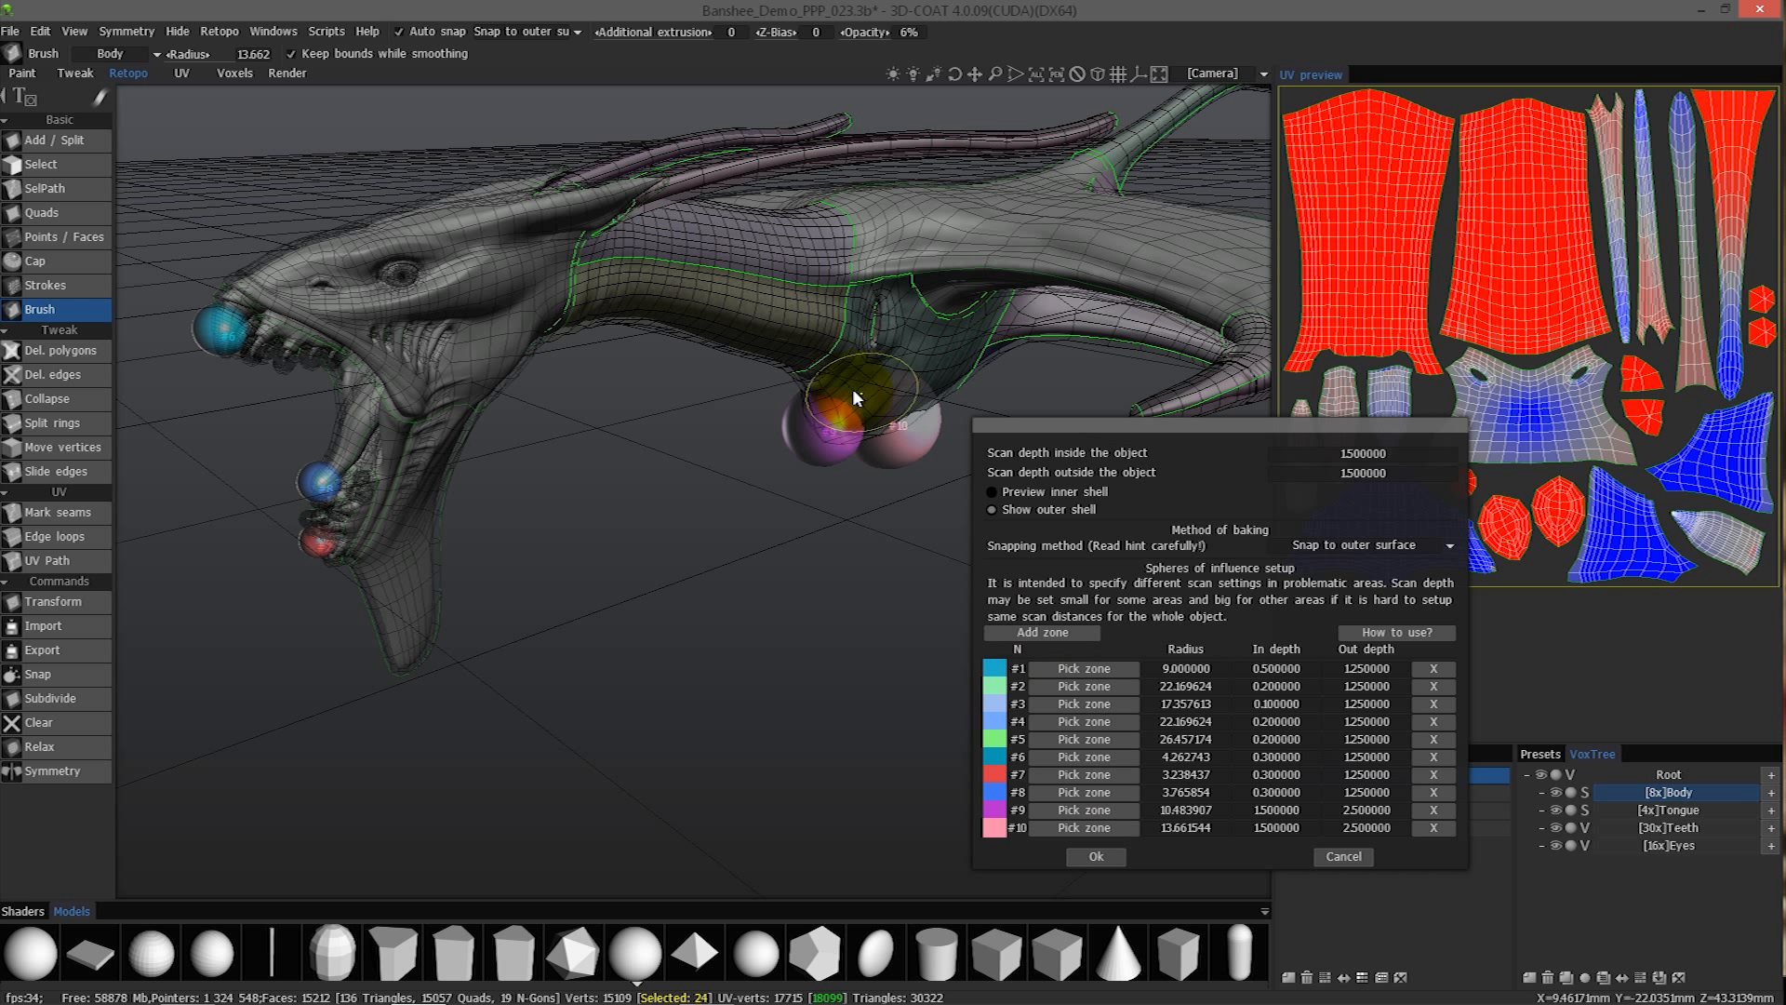
# - Pick the spot for zone of influence #10 beneath the chest and accept the baking scan settings
pyautogui.click(1084, 827)
pyautogui.click(816, 341)
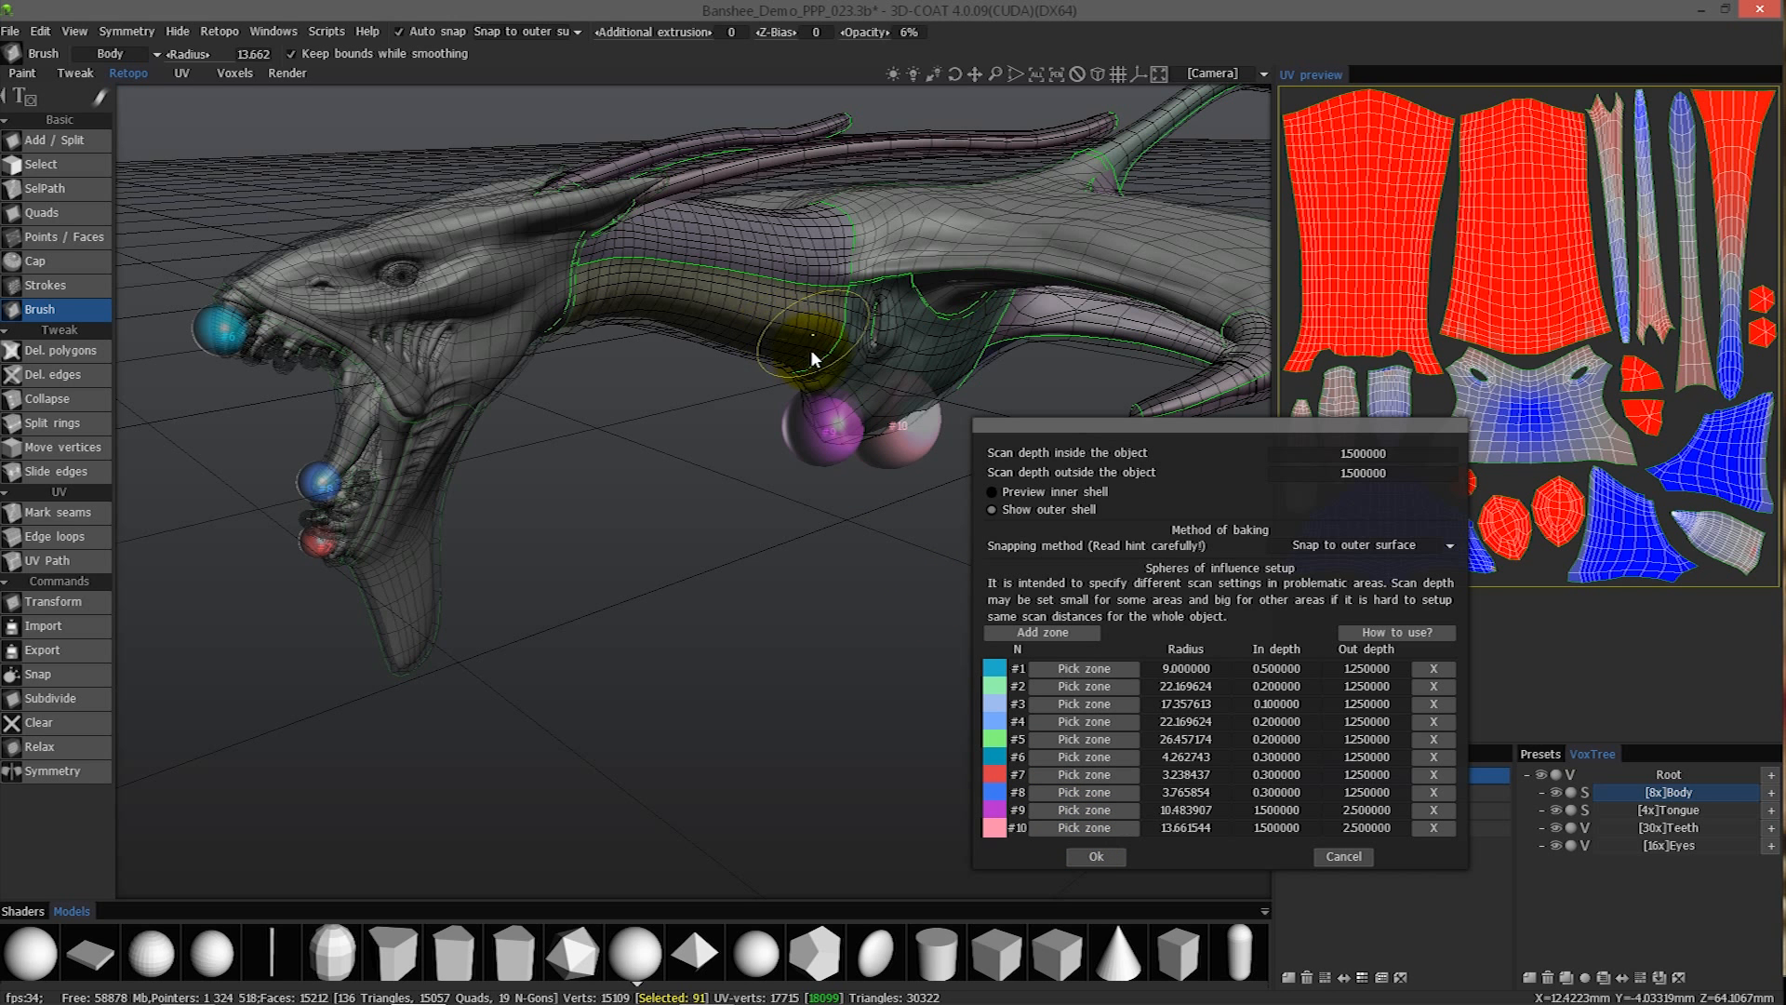
pyautogui.click(1093, 859)
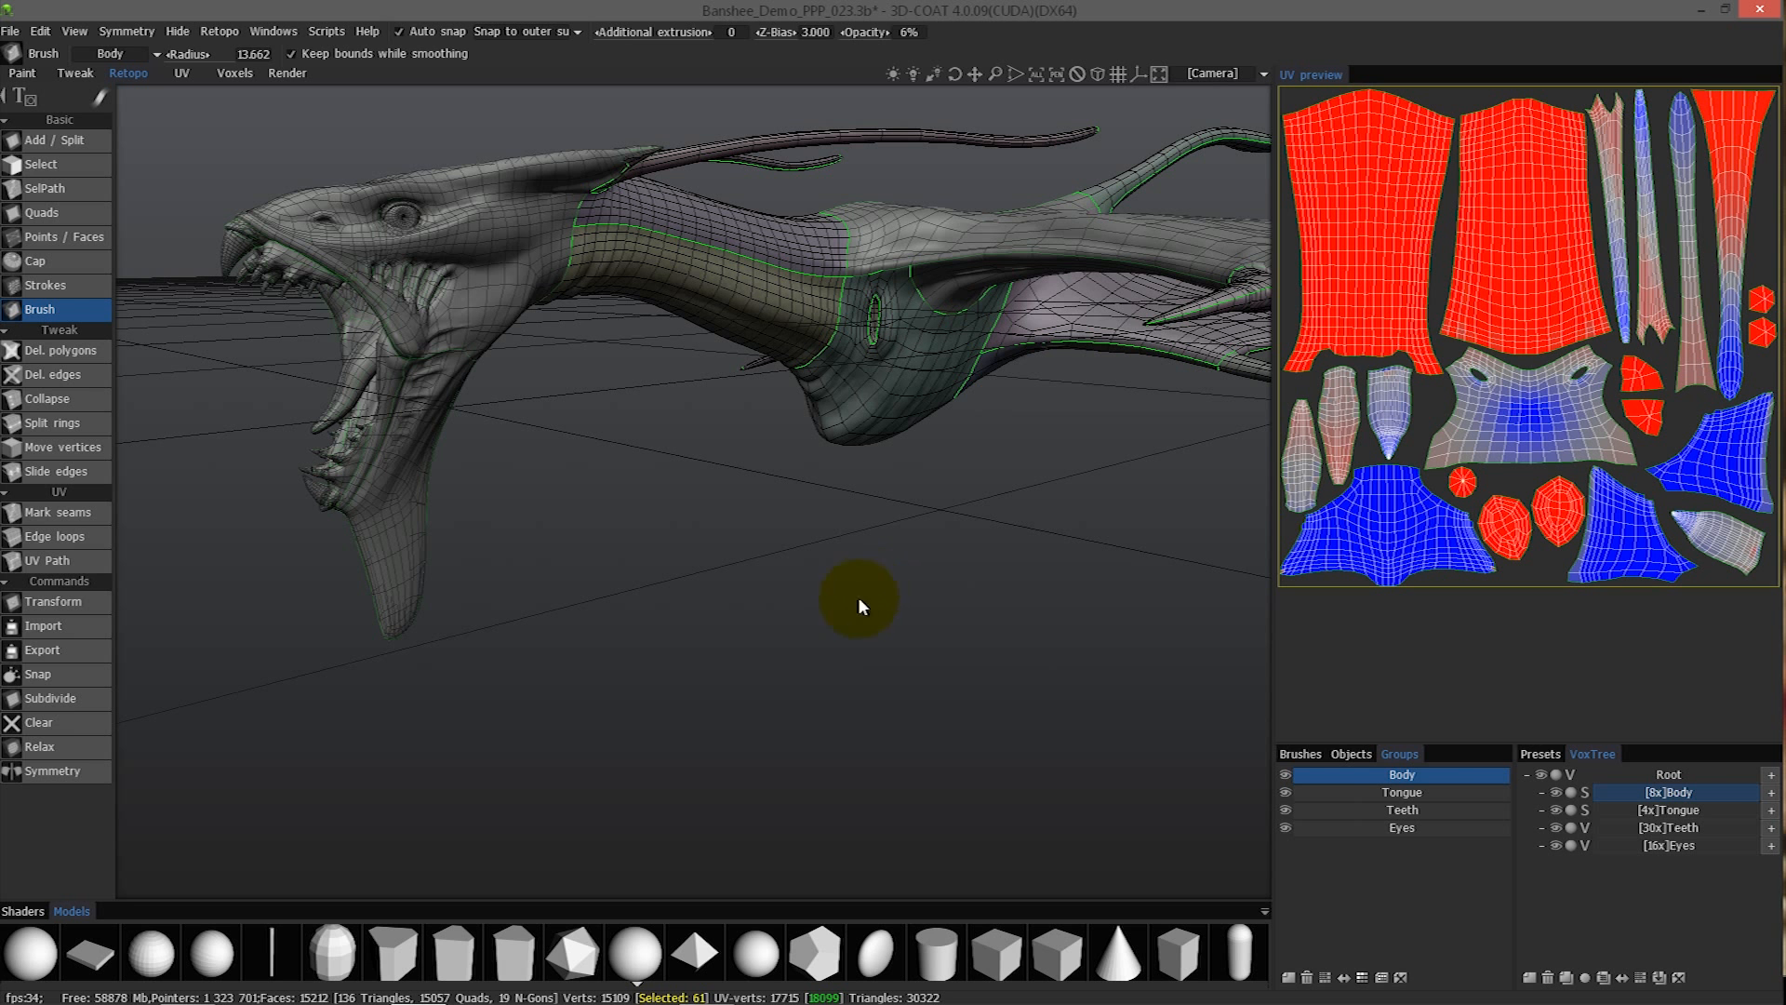
# - Start a per-pixel merge with normal map, keeping the scan settings and baking local occlusion with a ray casting length of 20
pyautogui.click(220, 31)
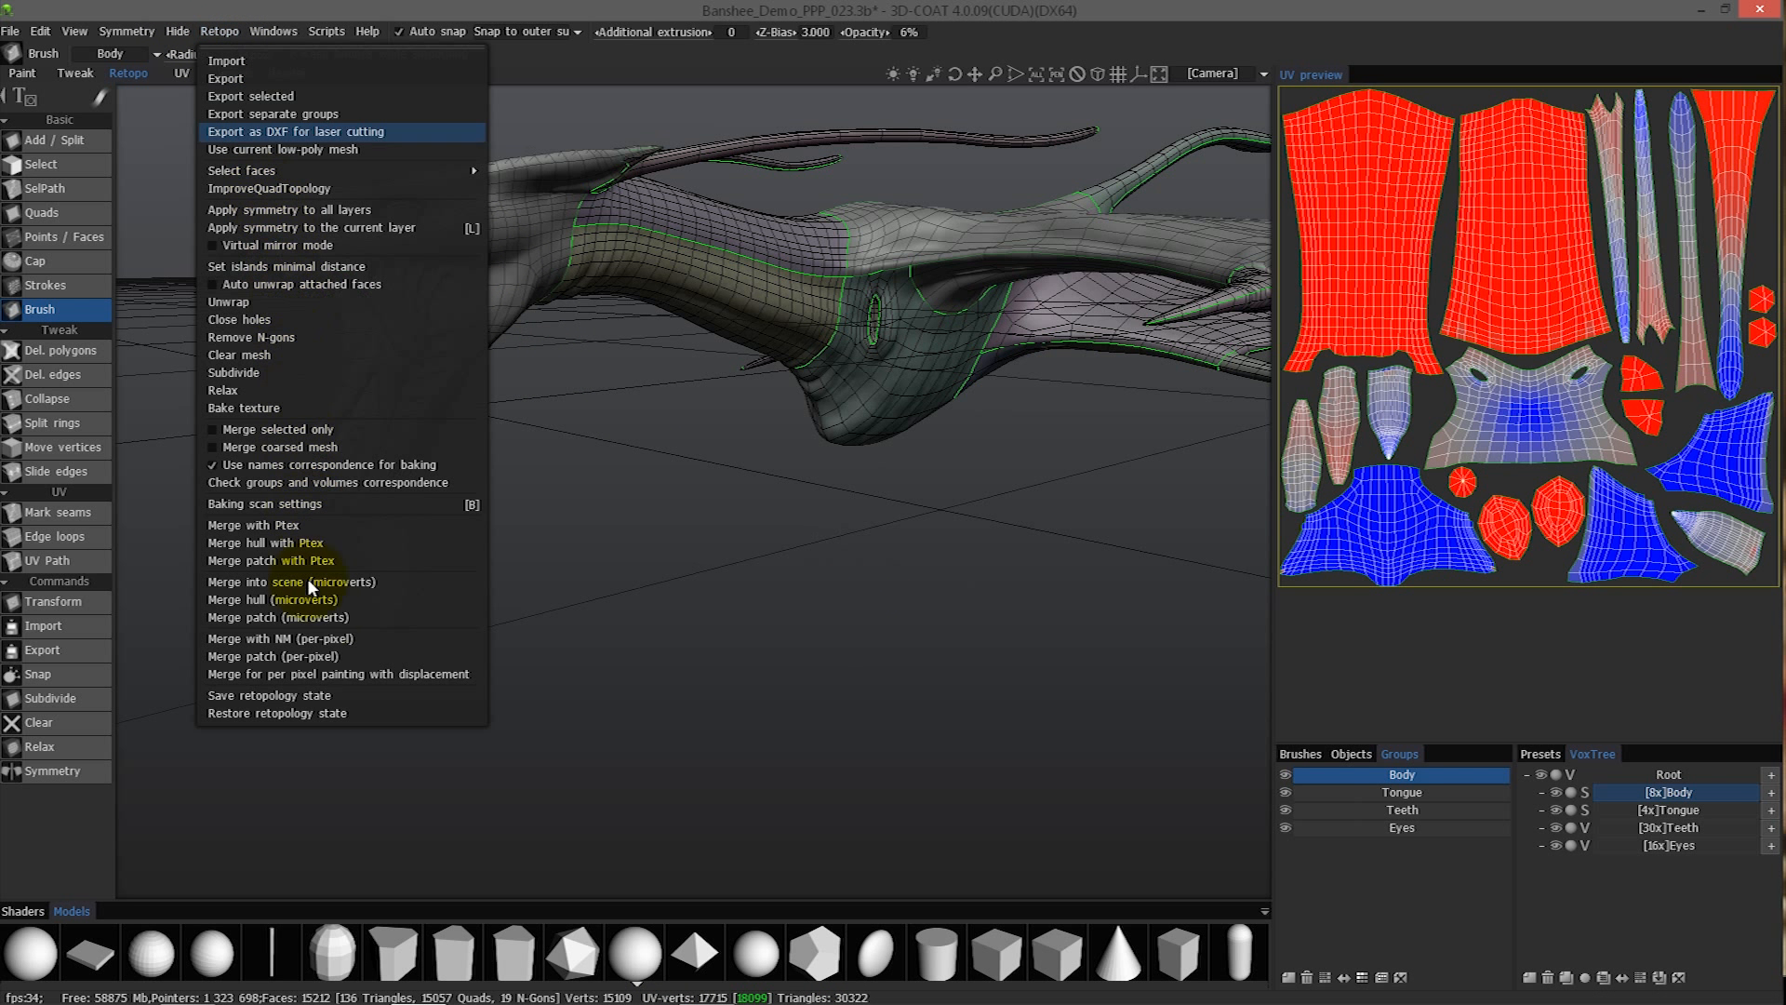
pyautogui.click(338, 638)
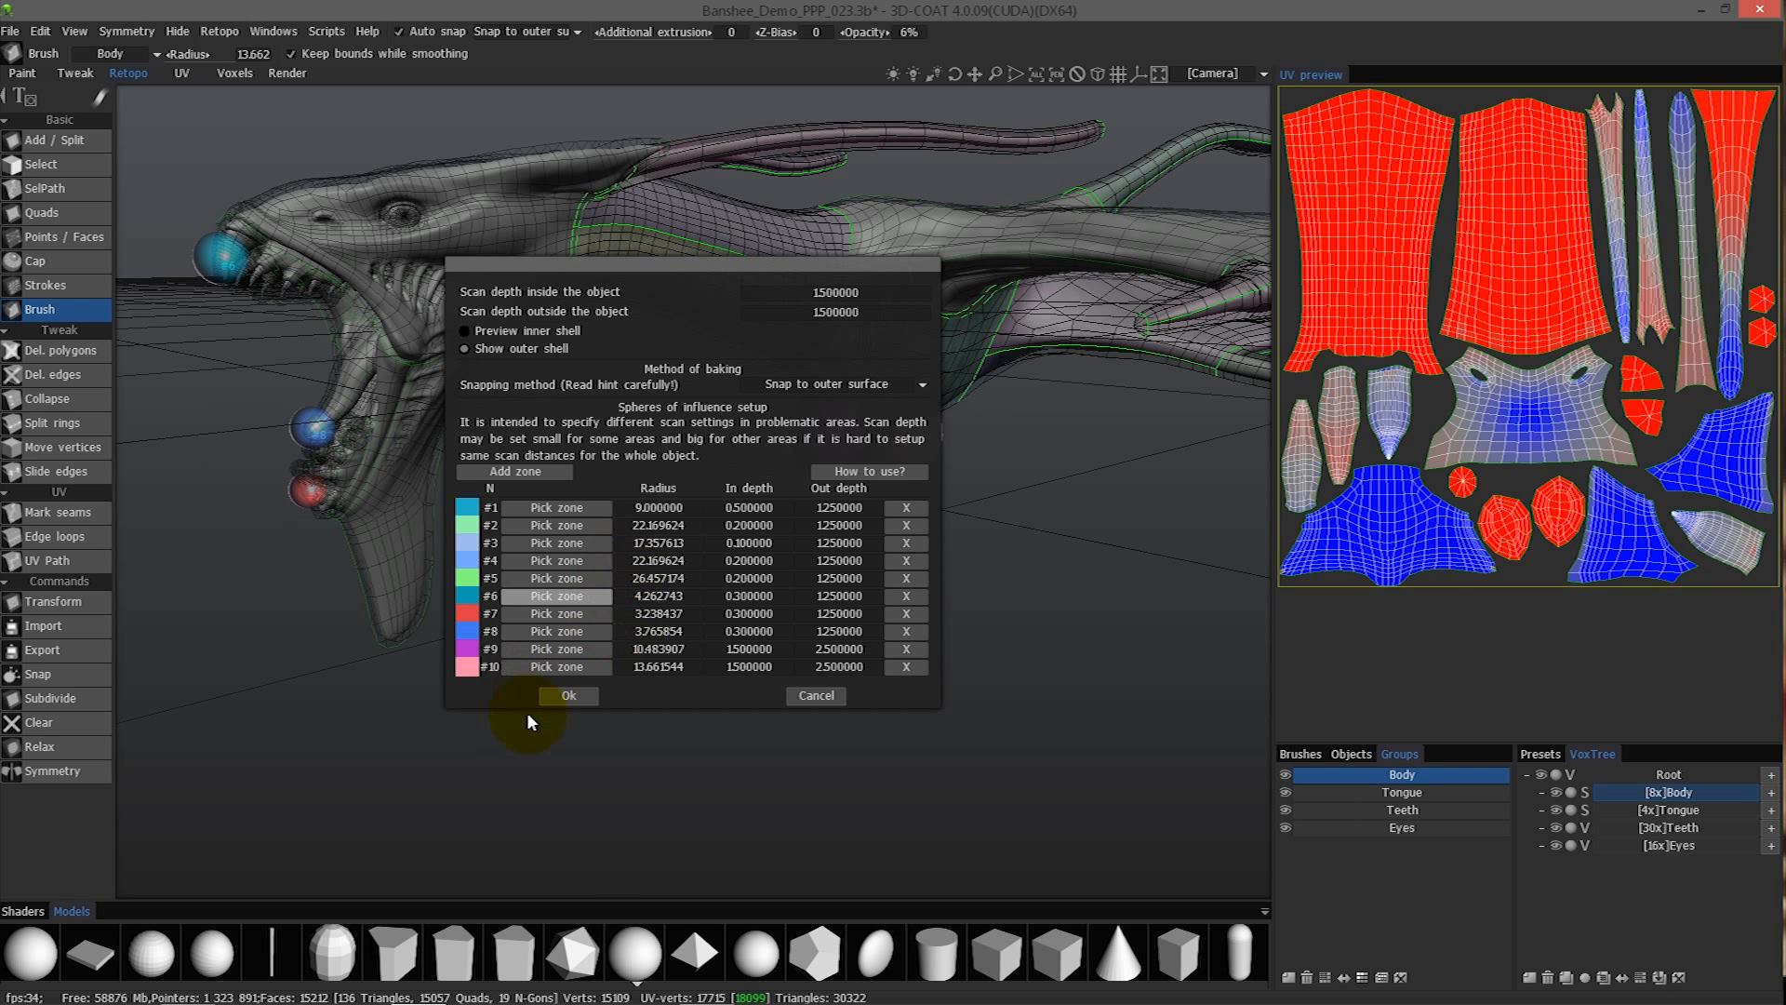
pyautogui.click(568, 695)
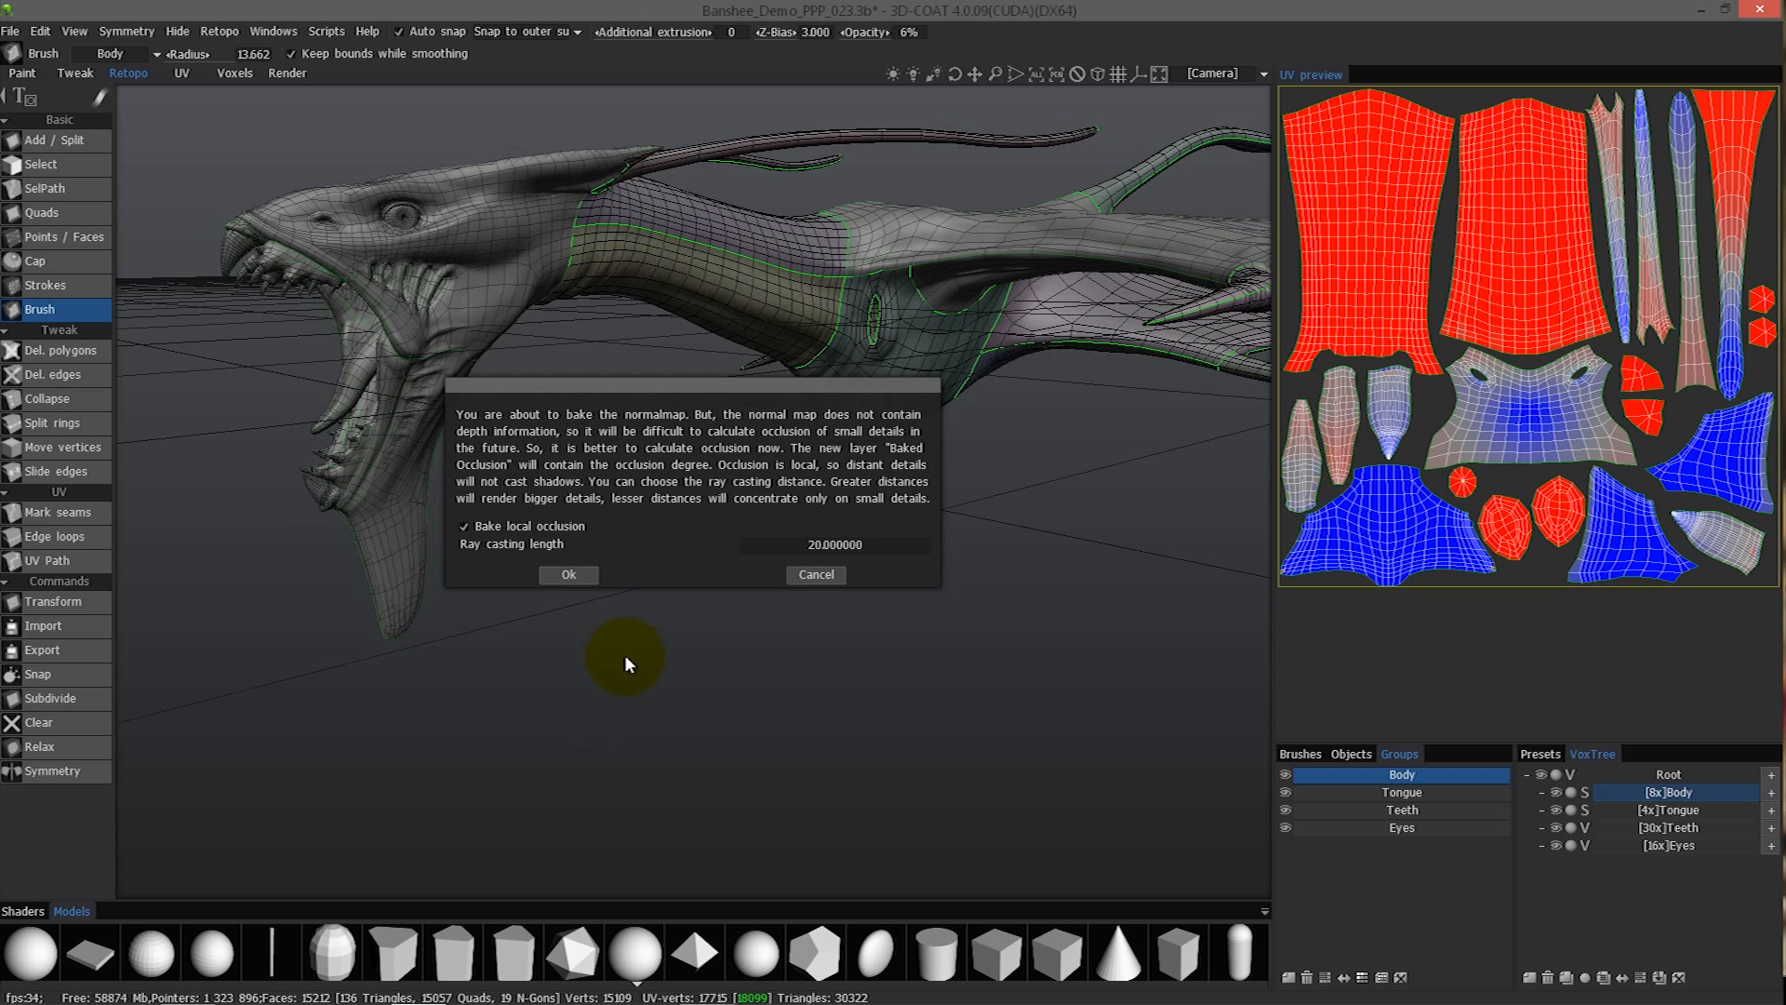
pyautogui.click(568, 575)
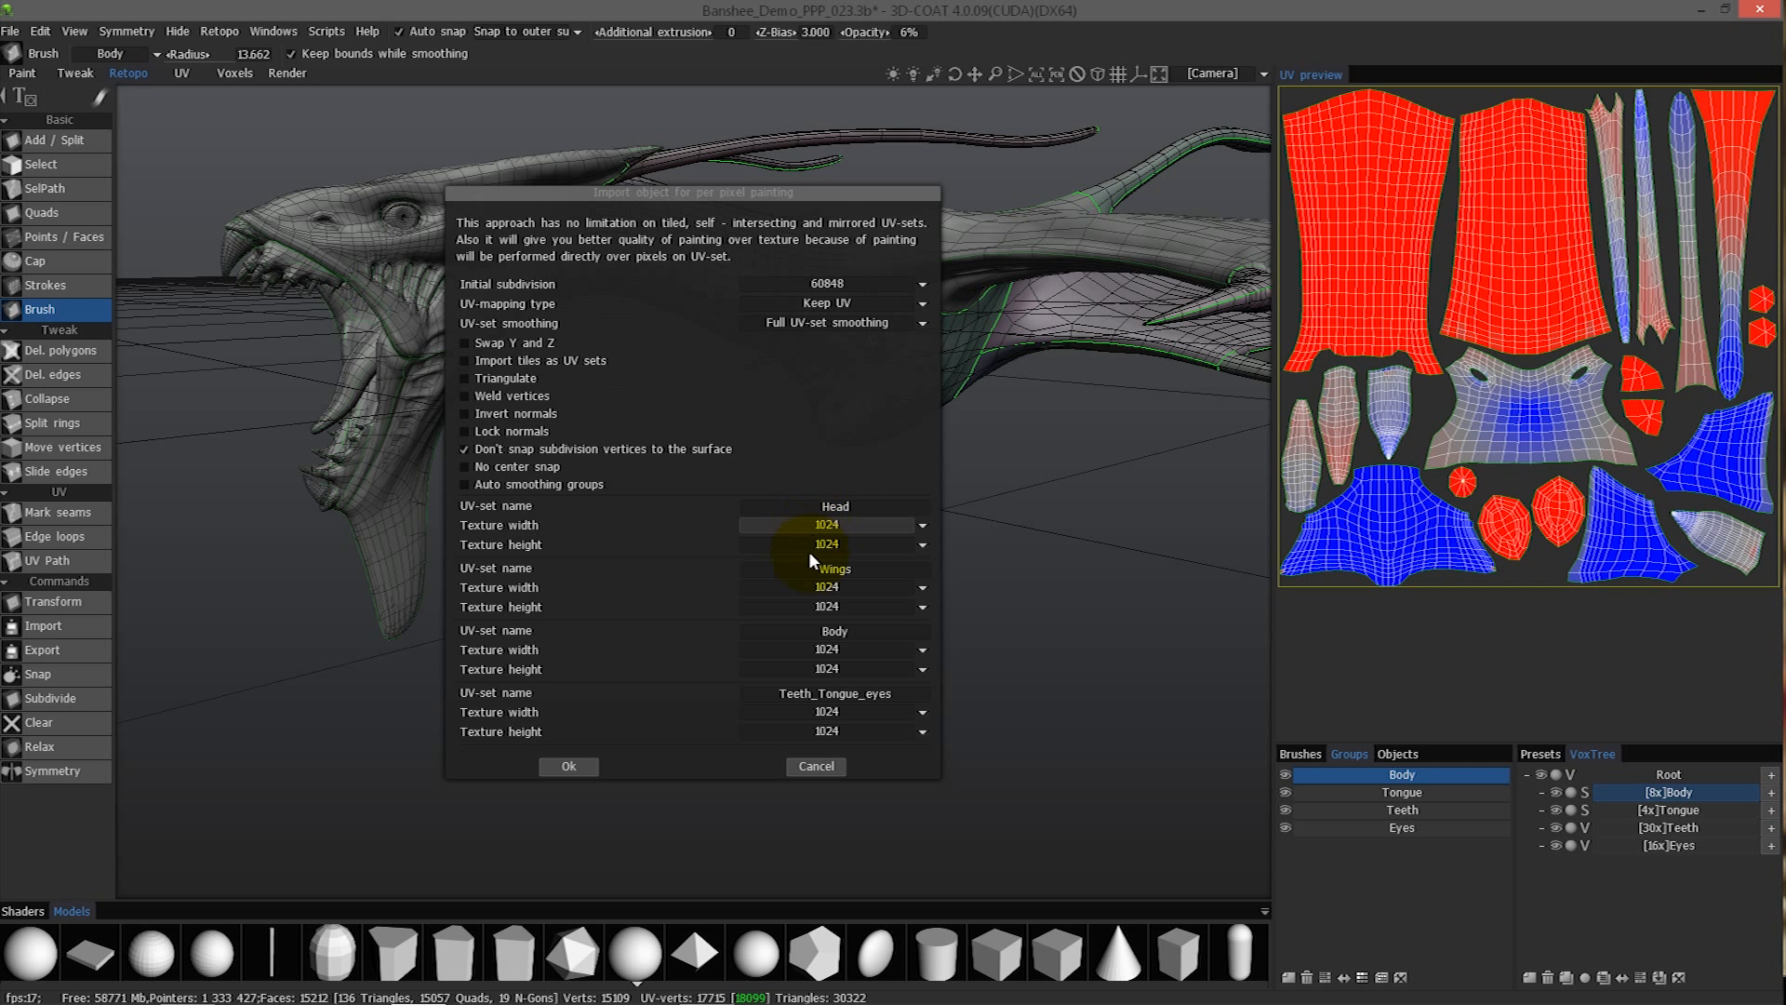
# - Set the texture width and height of all four UV-sets to 2048, bake the mesh and inspect the result
pyautogui.click(814, 544)
pyautogui.click(785, 649)
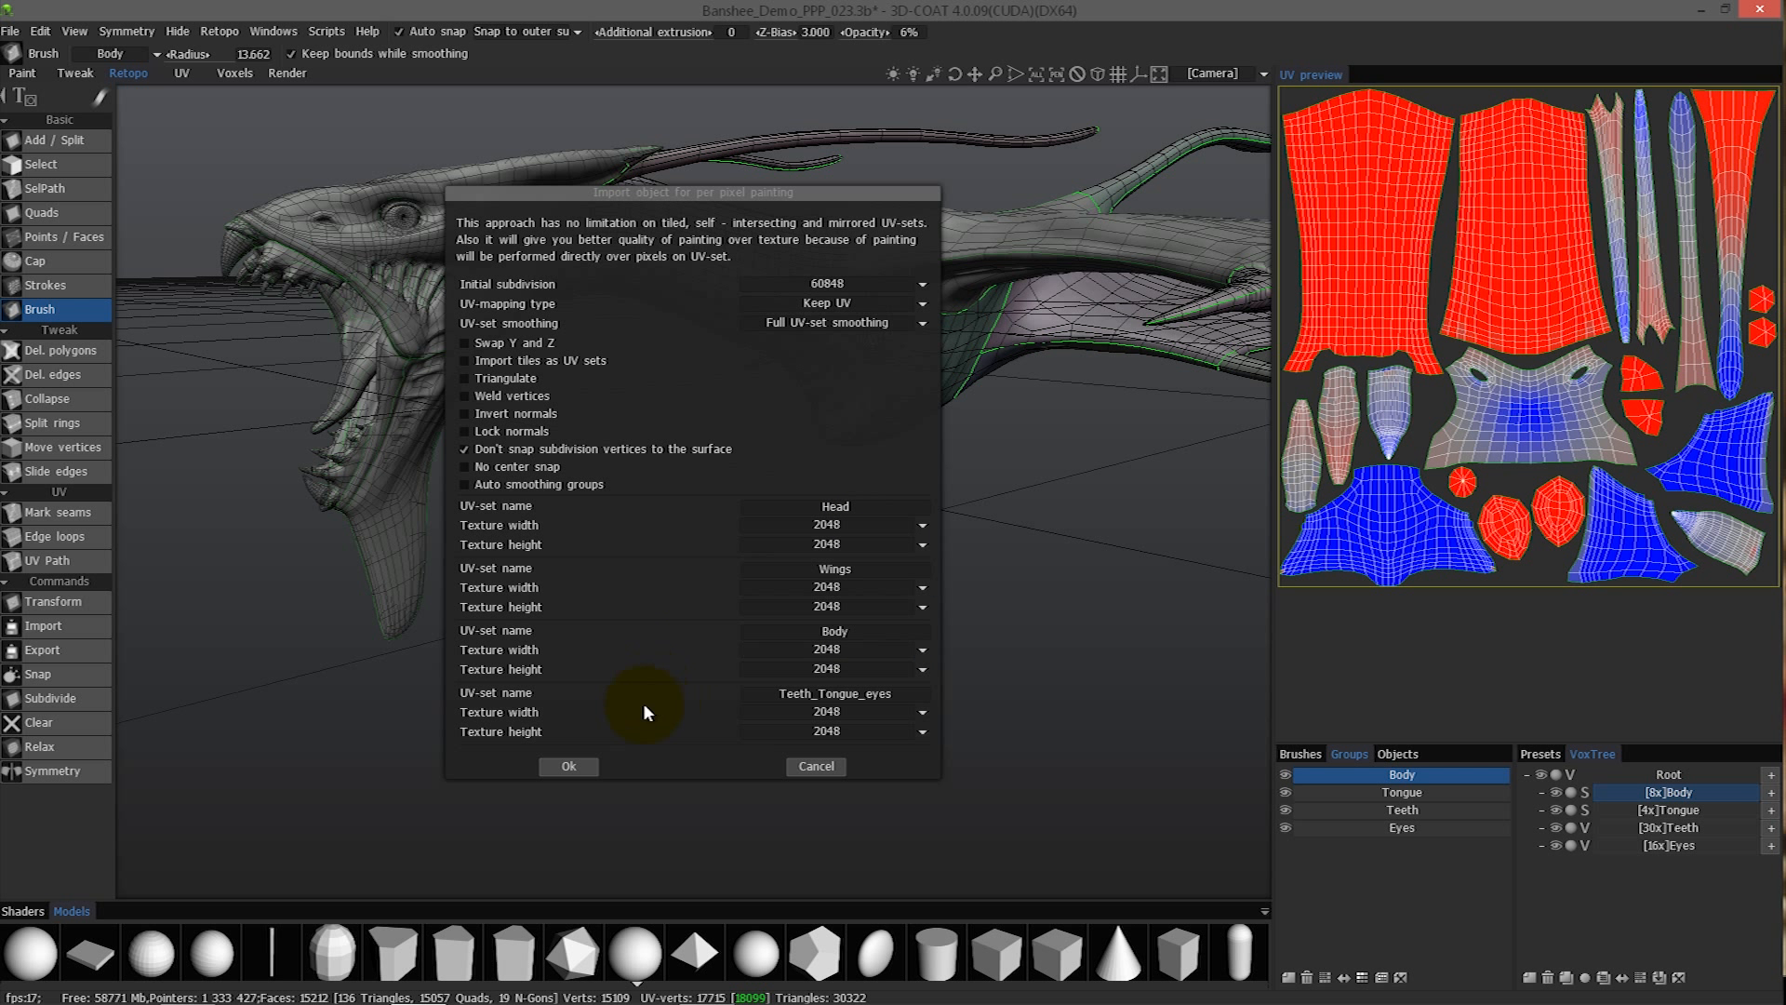
pyautogui.click(566, 767)
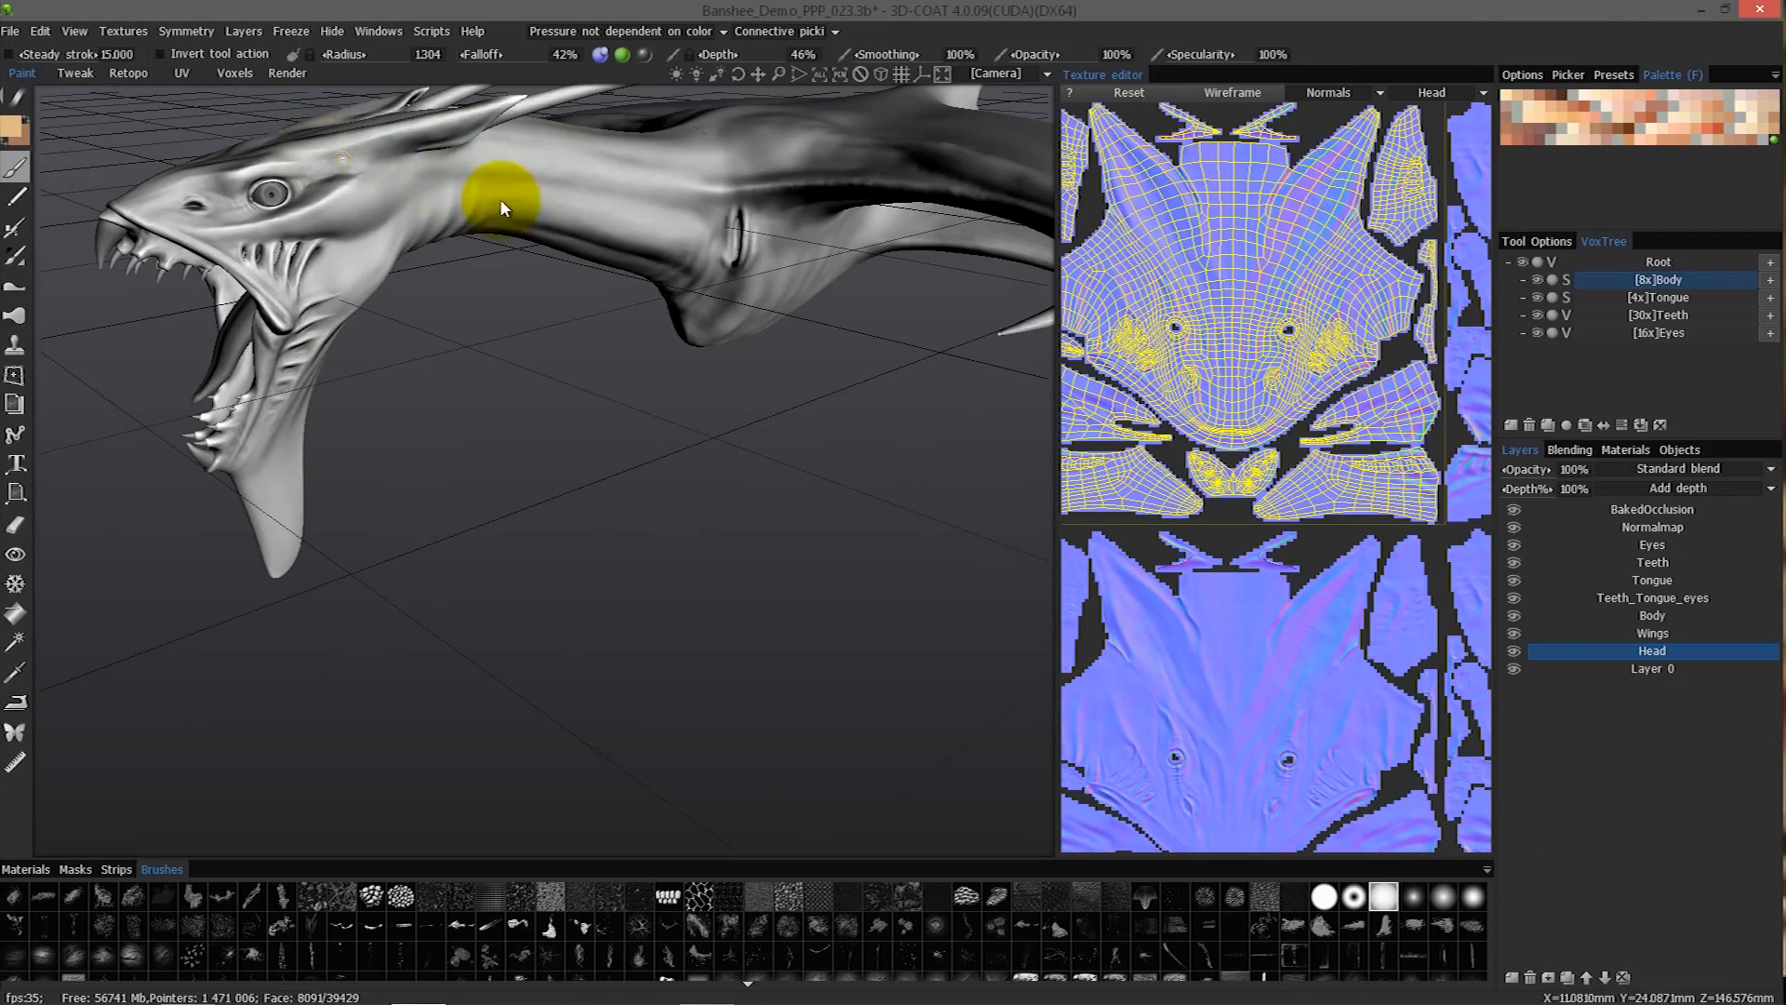
pyautogui.moveTo(500, 198)
pyautogui.mouseDown()
pyautogui.moveTo(651, 400)
pyautogui.moveTo(689, 353)
pyautogui.moveTo(713, 382)
pyautogui.moveTo(628, 242)
pyautogui.moveTo(703, 330)
pyautogui.moveTo(711, 283)
pyautogui.moveTo(637, 450)
pyautogui.moveTo(689, 537)
pyautogui.moveTo(721, 389)
pyautogui.moveTo(773, 312)
pyautogui.moveTo(742, 362)
pyautogui.moveTo(666, 383)
pyautogui.moveTo(465, 539)
pyautogui.moveTo(540, 493)
pyautogui.moveTo(650, 368)
pyautogui.moveTo(757, 406)
pyautogui.moveTo(666, 482)
pyautogui.moveTo(570, 493)
pyautogui.moveTo(570, 239)
pyautogui.moveTo(722, 291)
pyautogui.moveTo(778, 429)
pyautogui.moveTo(659, 473)
pyautogui.moveTo(717, 511)
pyautogui.moveTo(734, 477)
pyautogui.mouseUp()
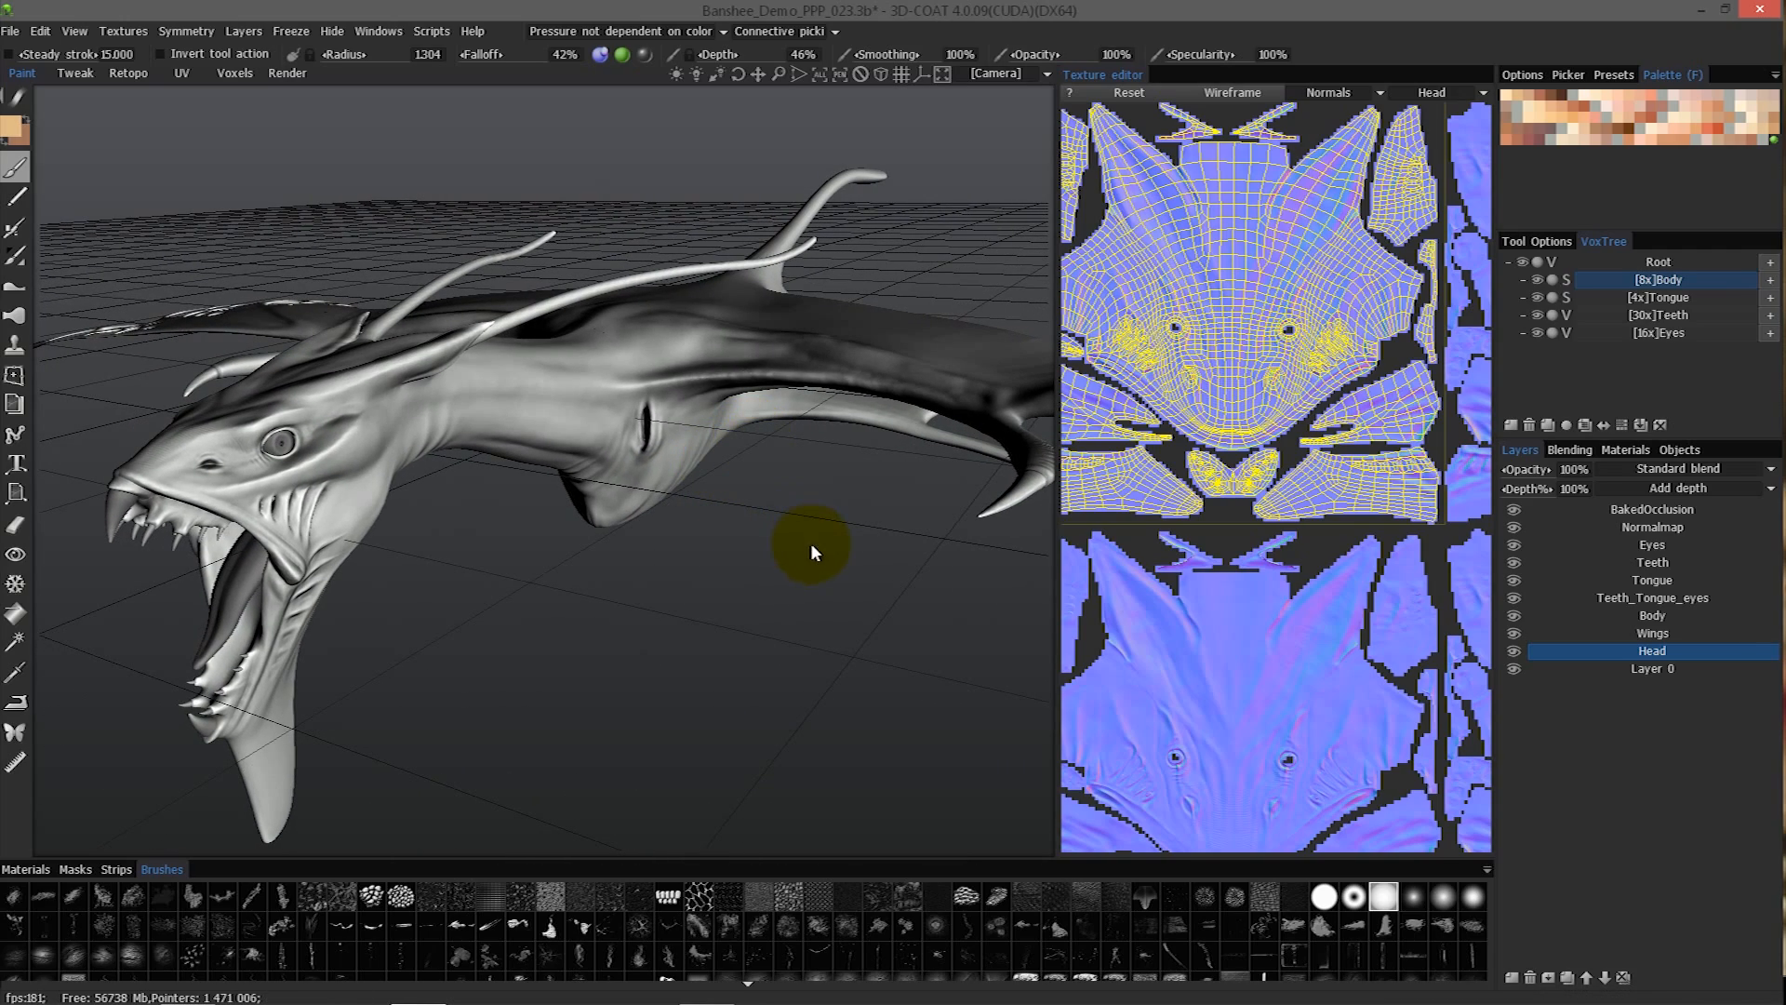